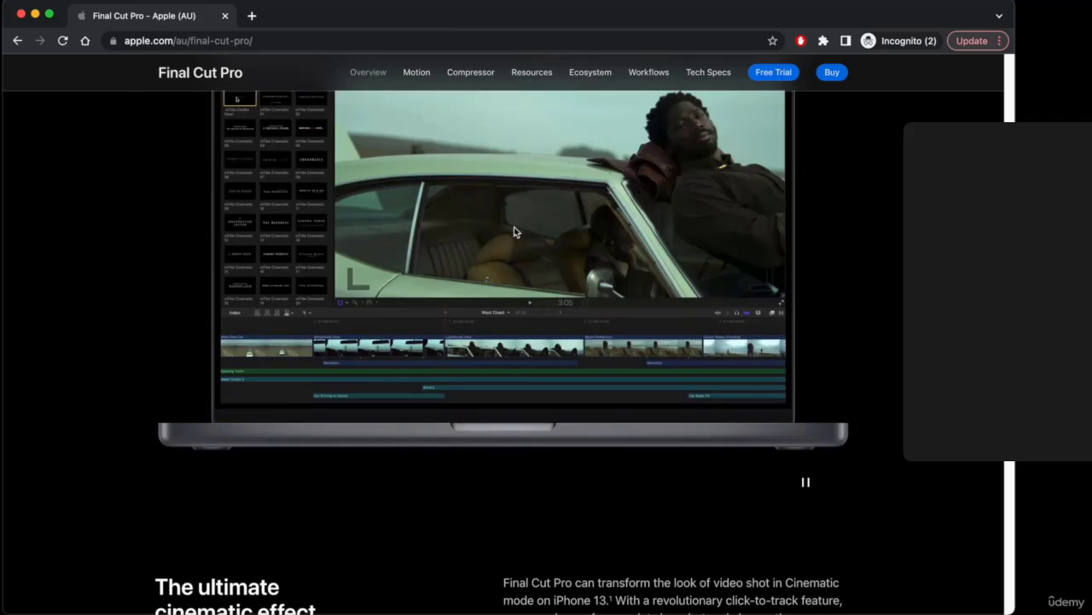
# - Check the Final Cut Pro purchase page in the Mac App Store from Apple's product page and return
pyautogui.scroll(-15, 464, 253)
pyautogui.scroll(20, 464, 252)
pyautogui.scroll(10, 464, 252)
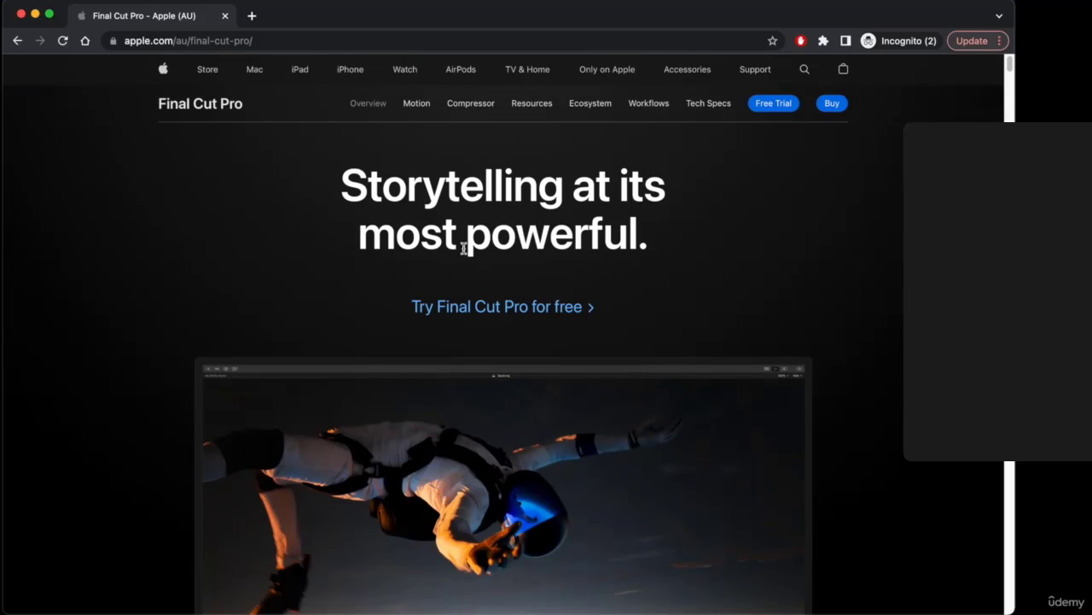
pyautogui.click(833, 104)
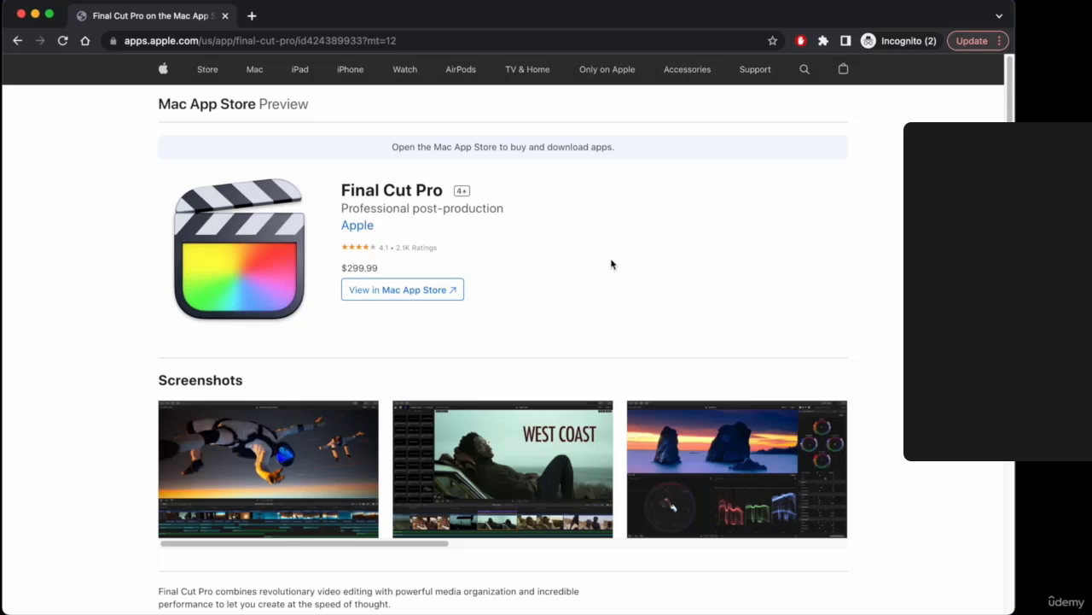
pyautogui.rightClick(611, 264)
pyautogui.click(623, 268)
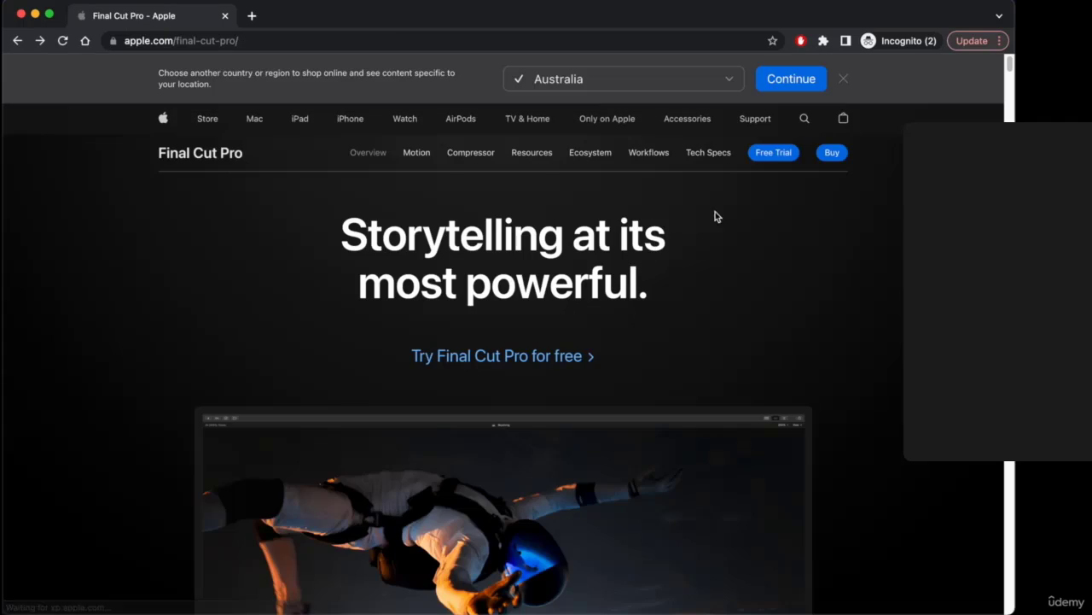
# - Open the Final Cut Pro free trial page and choose to download the 90-day trial
pyautogui.click(762, 156)
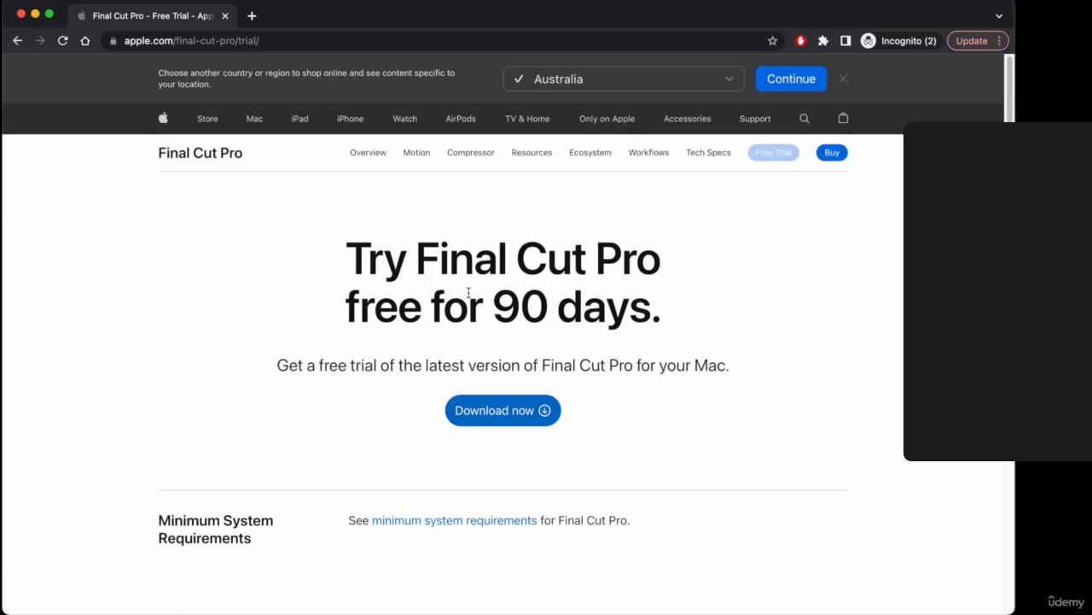
pyautogui.scroll(-1, 511, 260)
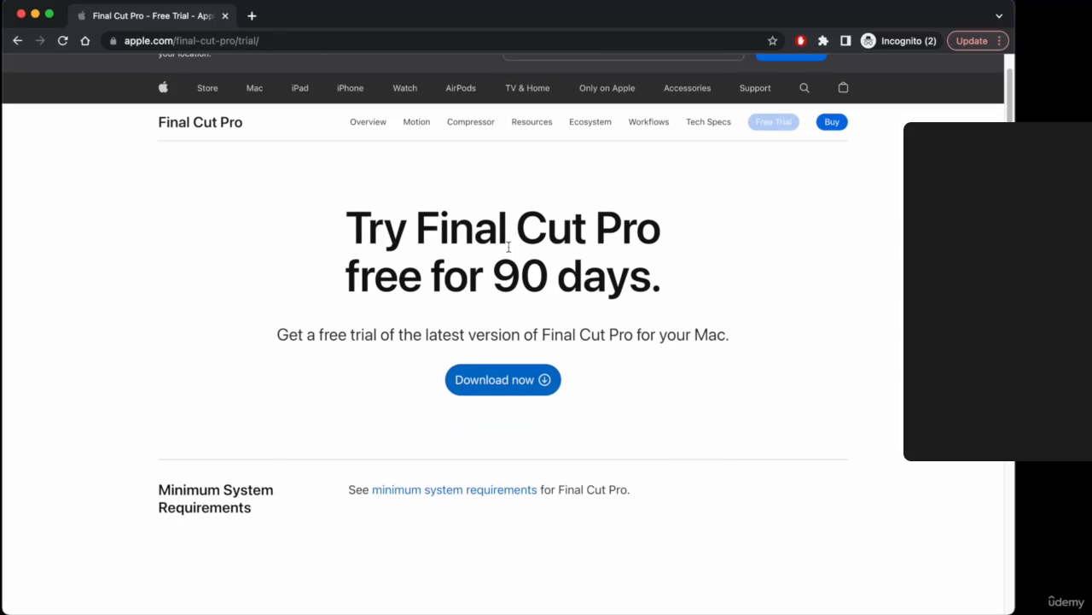
pyautogui.moveTo(514, 288); pyautogui.dragTo(514, 214)
pyautogui.click(510, 244)
pyautogui.scroll(1, 500, 391)
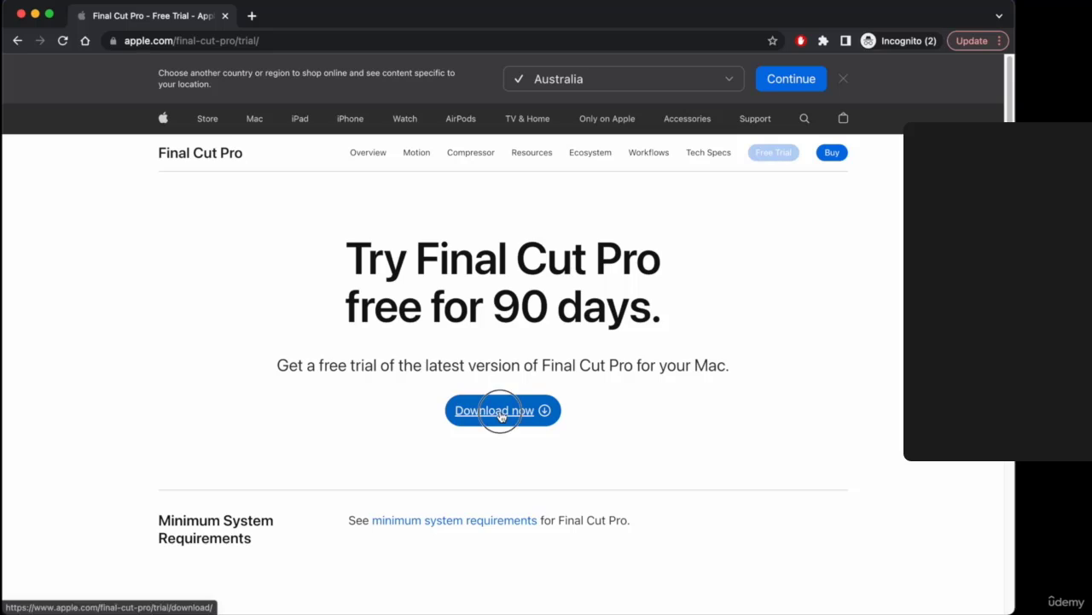
pyautogui.click(500, 411)
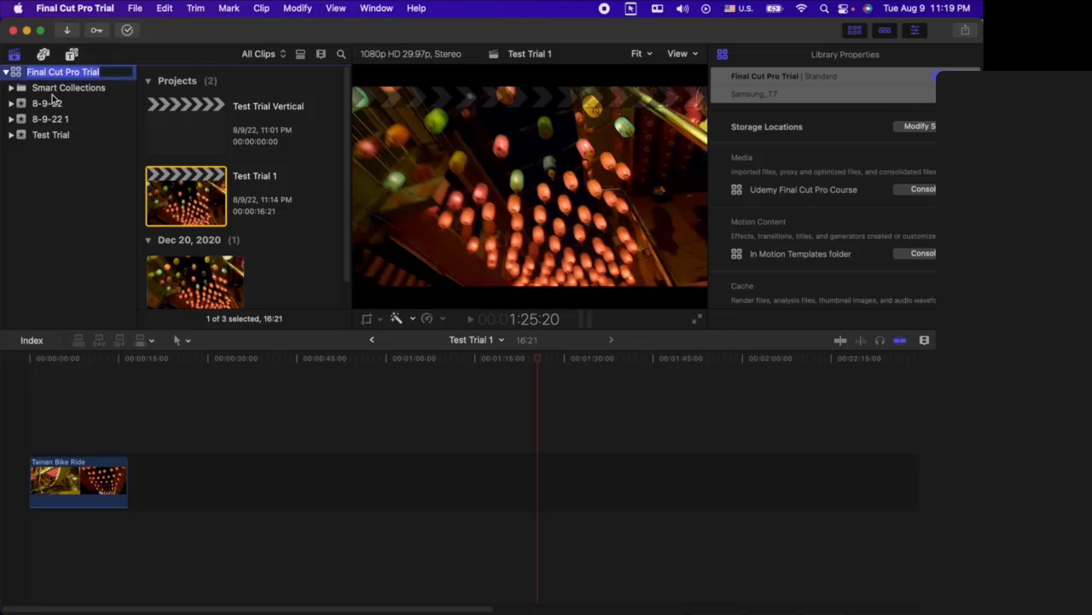
# - In Final Cut Pro, examine the Smart Collections, the three events of the Final Cut Pro Trial library and the Test Trial 1 project
pyautogui.click(52, 90)
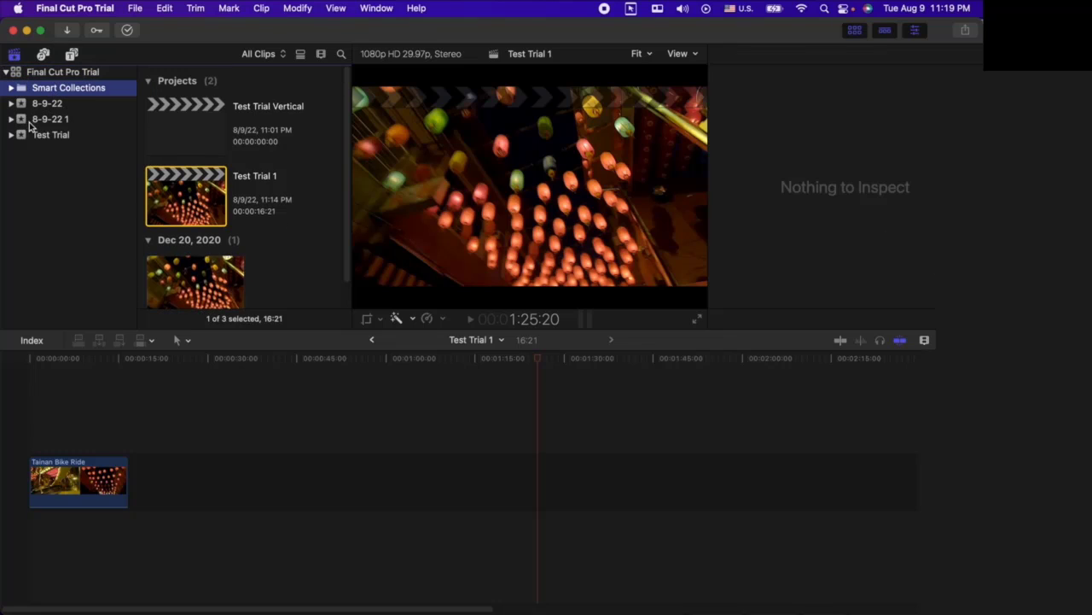
pyautogui.click(44, 104)
pyautogui.click(47, 119)
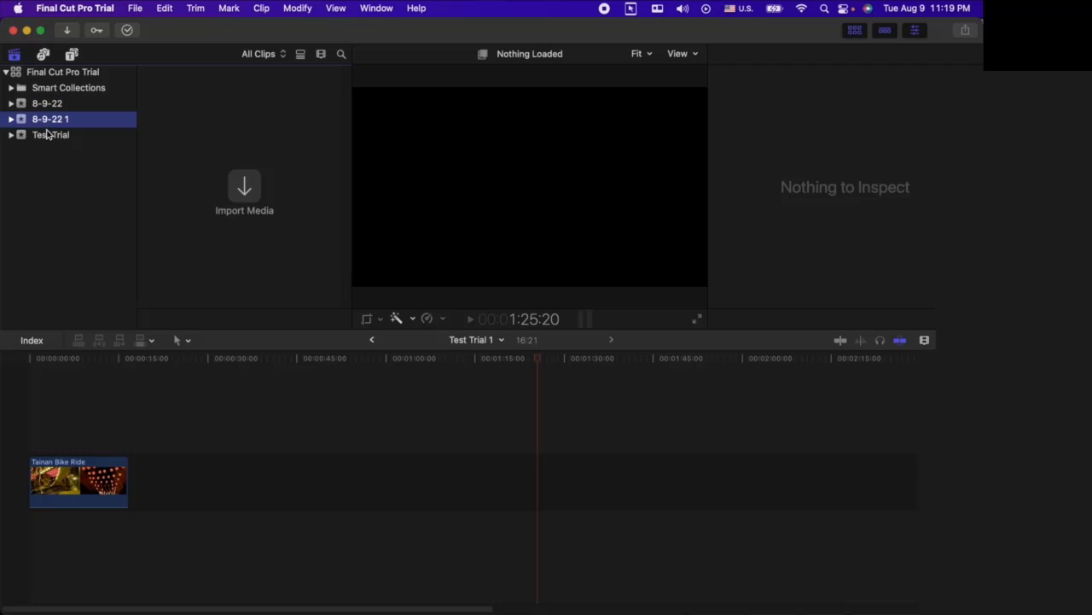
pyautogui.click(48, 135)
pyautogui.click(49, 104)
pyautogui.click(47, 119)
pyautogui.click(49, 135)
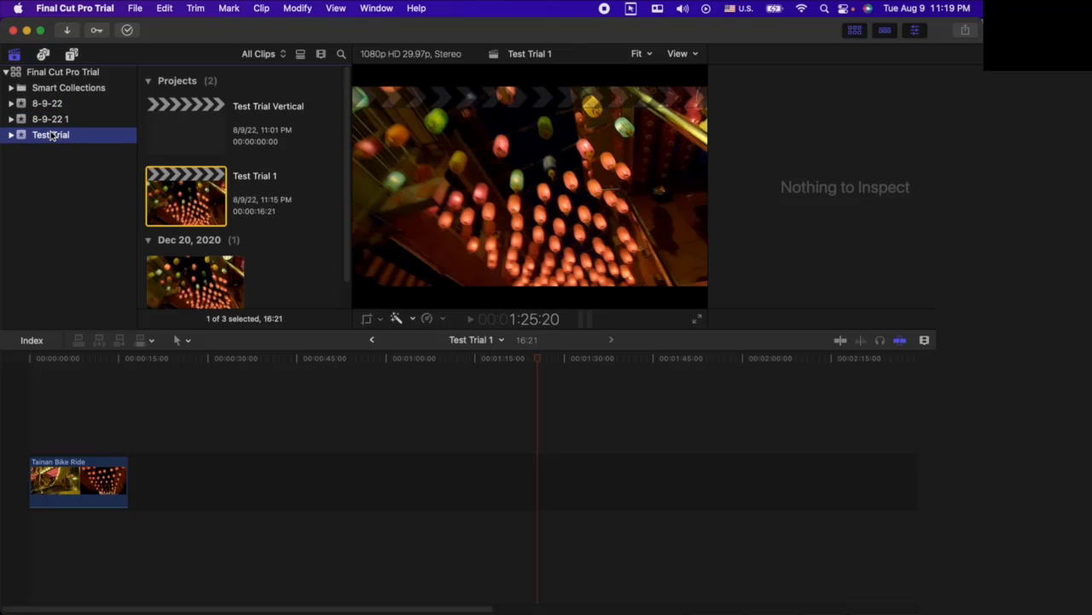
pyautogui.rightClick(235, 196)
pyautogui.click(47, 206)
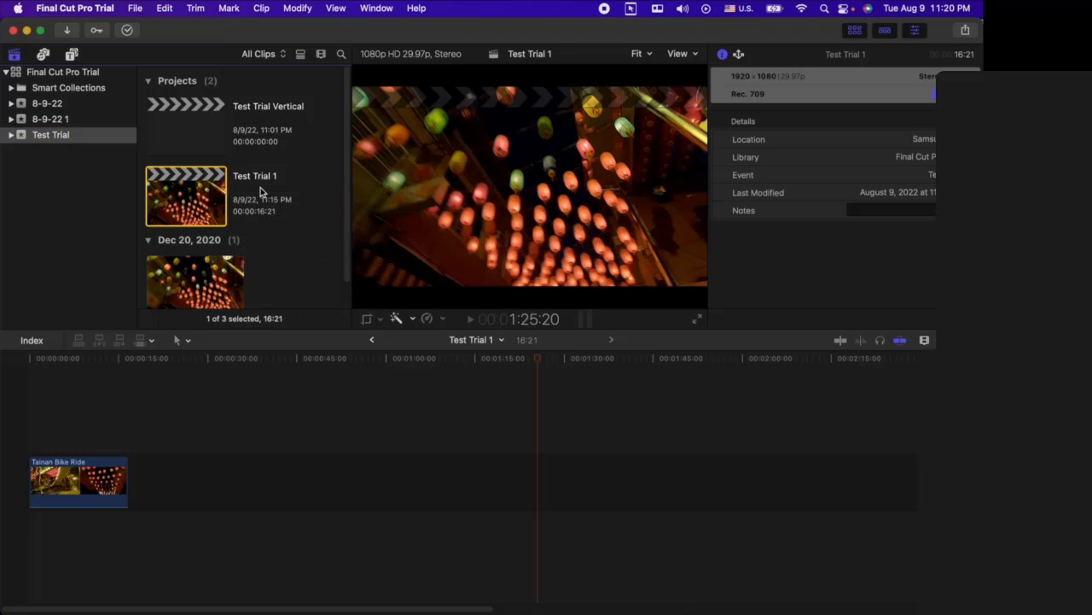
# - Browse the Photos, GarageBand, Music and Sound Effects media sources
pyautogui.click(44, 55)
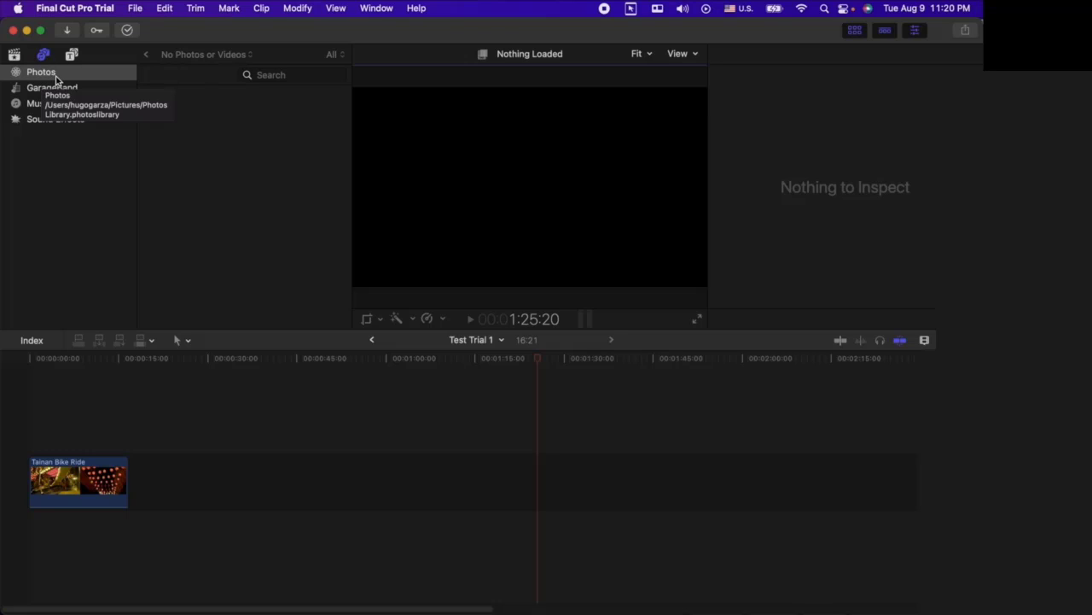
pyautogui.click(51, 88)
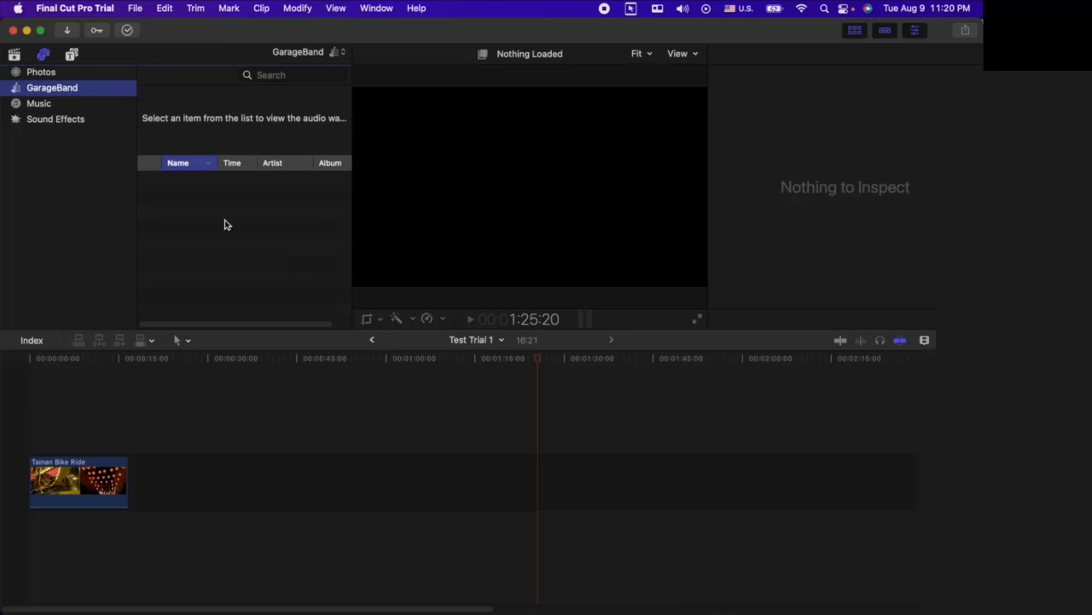
pyautogui.click(39, 105)
pyautogui.click(65, 122)
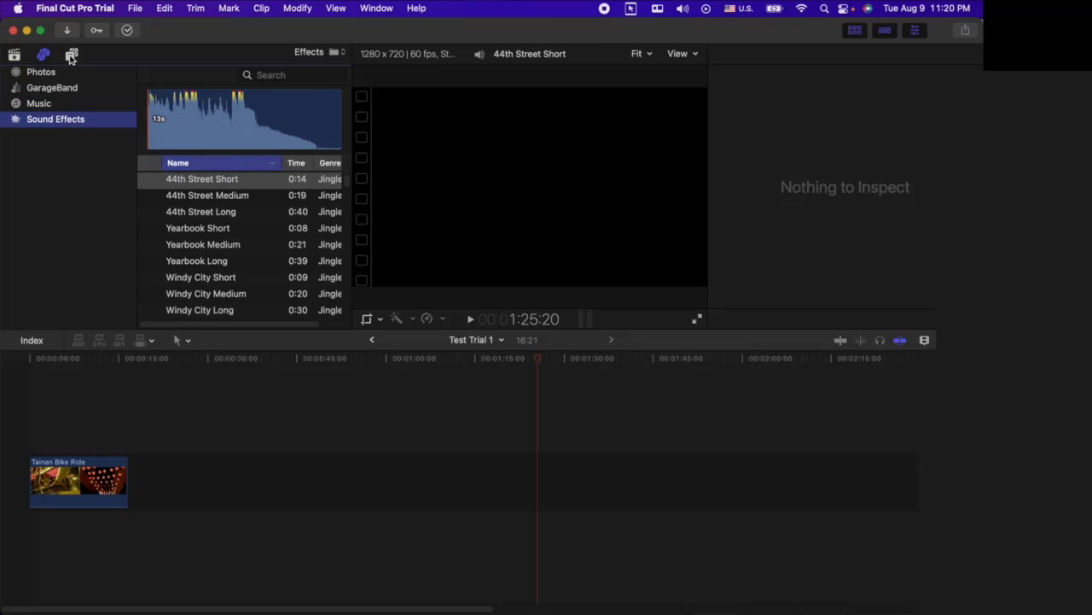
# - Browse the installed titles, including the Custom and Build In/Out categories
pyautogui.click(72, 55)
pyautogui.scroll(5, 69, 109)
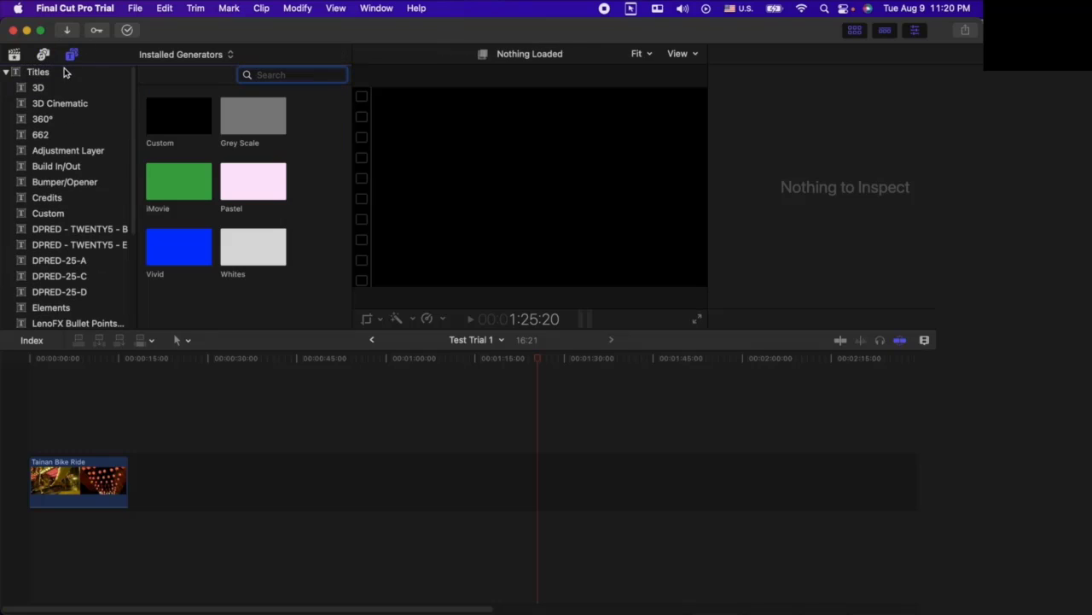
pyautogui.click(63, 72)
pyautogui.scroll(-1, 89, 150)
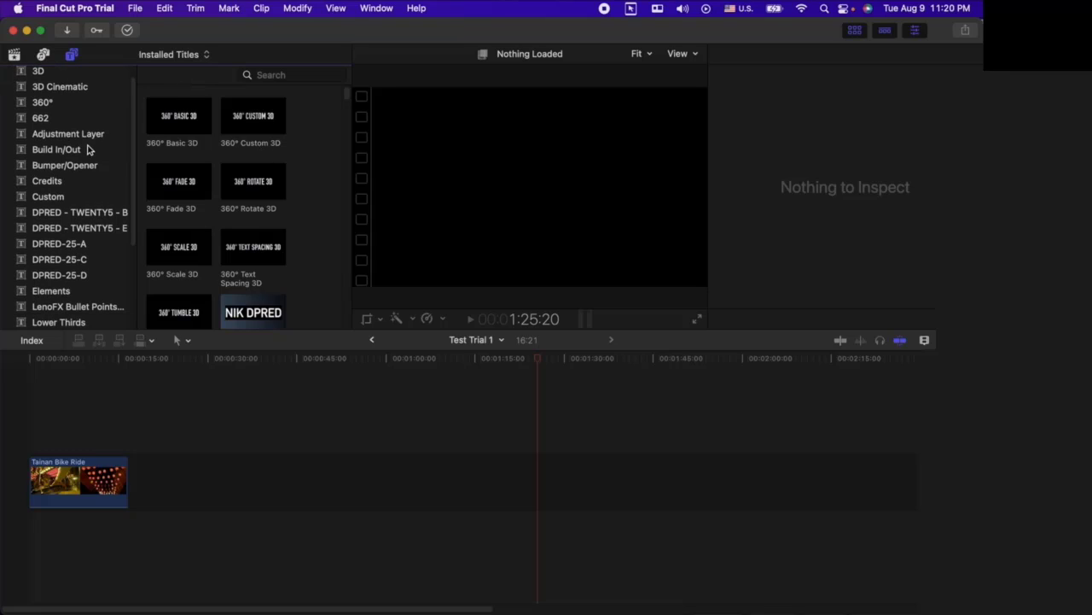
pyautogui.click(65, 199)
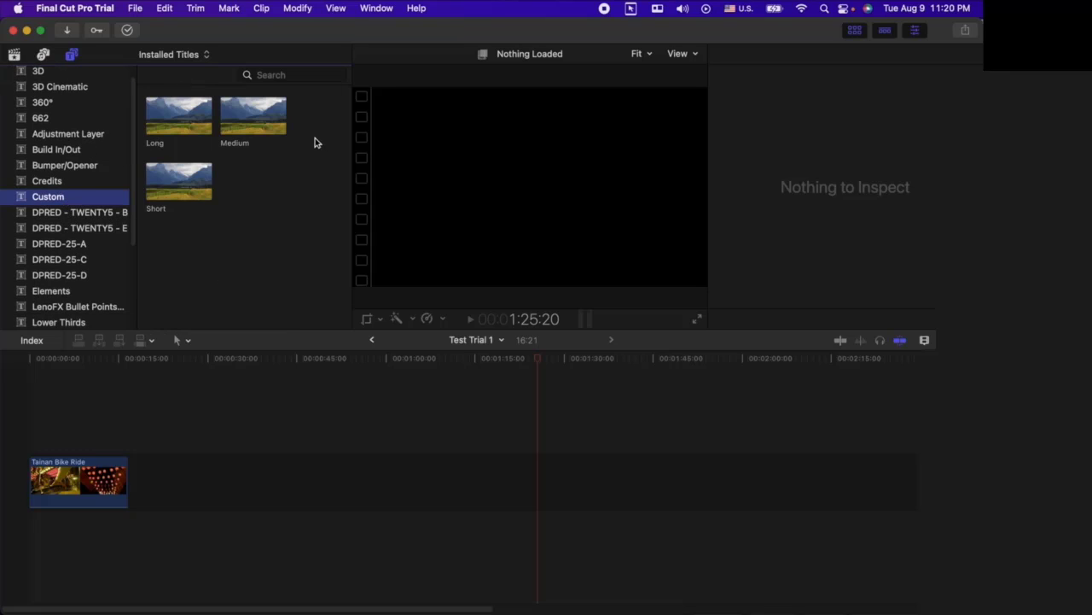
pyautogui.click(48, 150)
# - Add the Looseleaf lower third above the Tainan Bike Ride clip at the start of the timeline
pyautogui.scroll(-5, 47, 152)
pyautogui.click(66, 196)
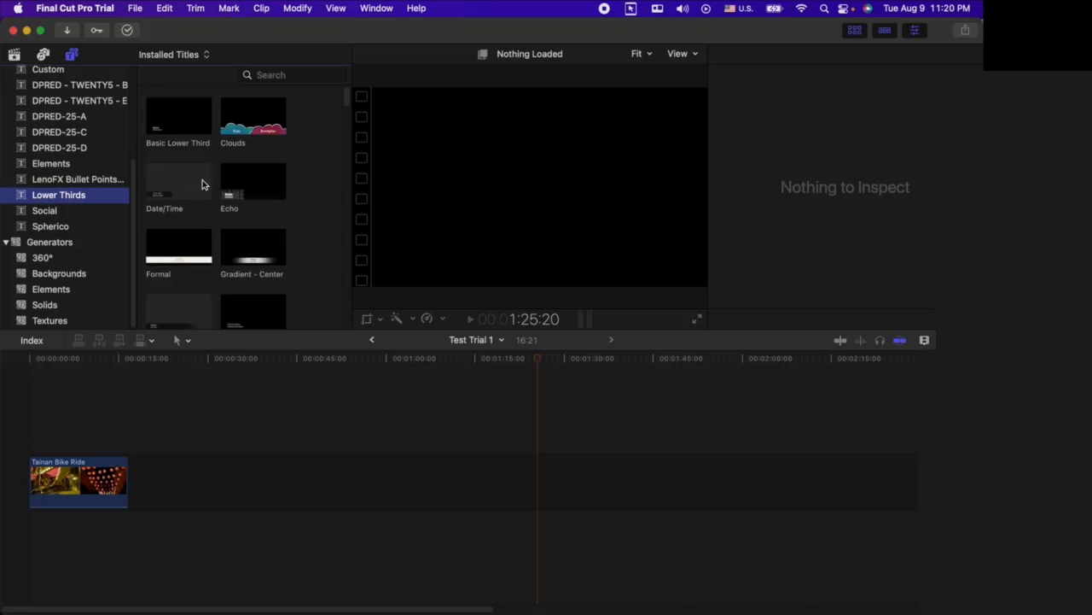
pyautogui.scroll(-5, 202, 184)
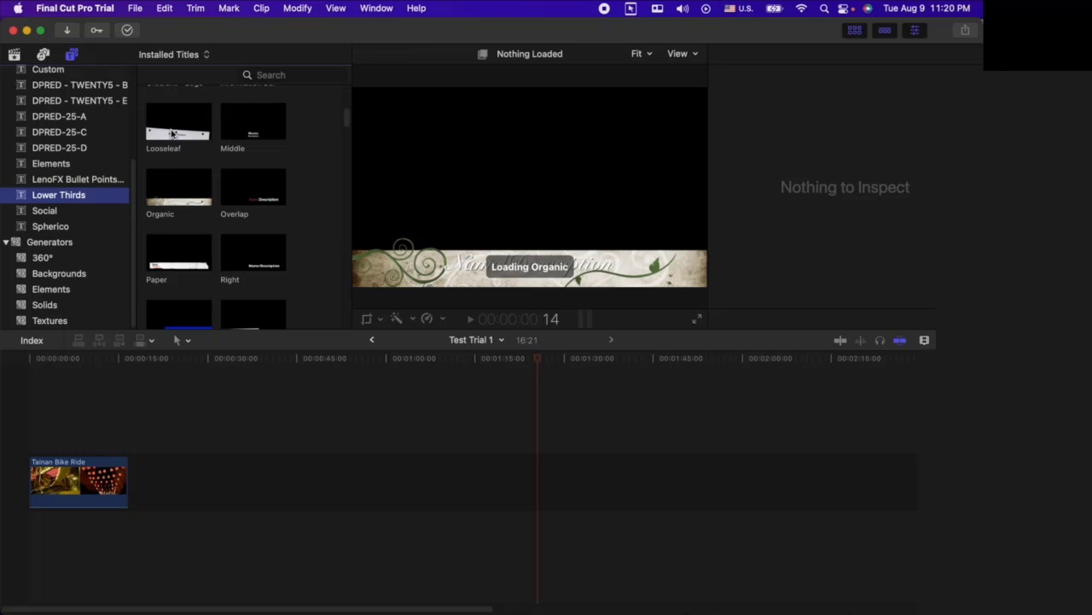
pyautogui.moveTo(178, 121); pyautogui.dragTo(15, 381)
# - Show the inspector and play the timeline from its start to preview the Looseleaf title
pyautogui.click(15, 381)
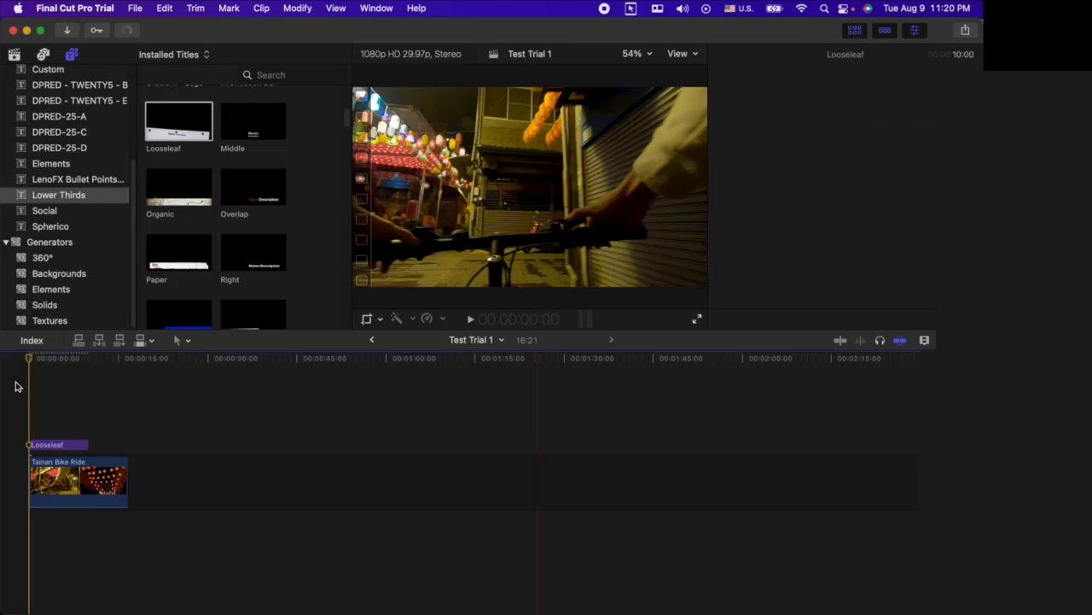
pyautogui.press('super+4')
pyautogui.press('space')
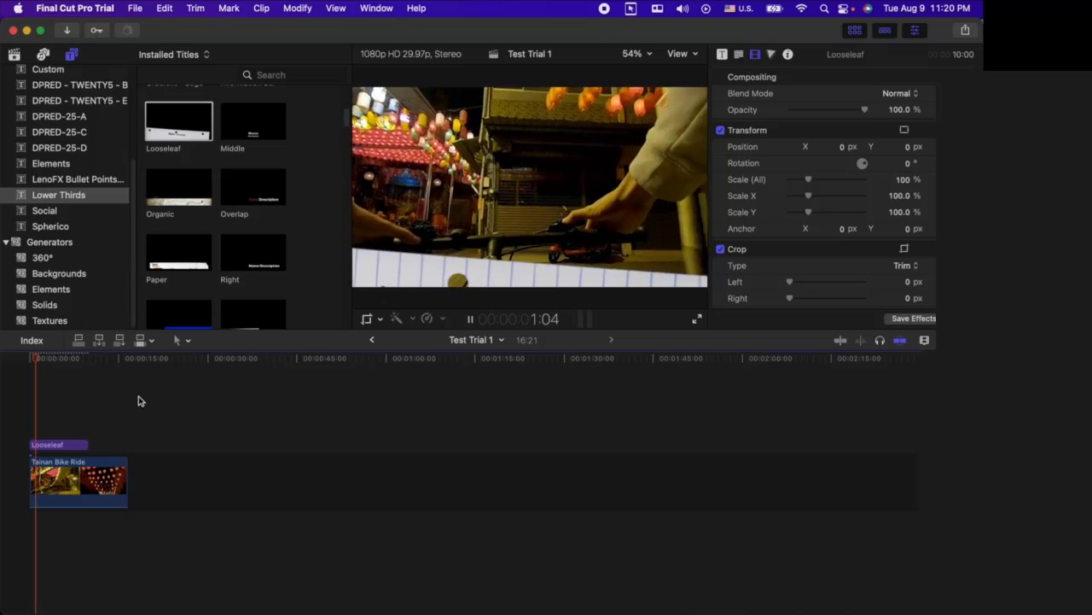
pyautogui.press('space')
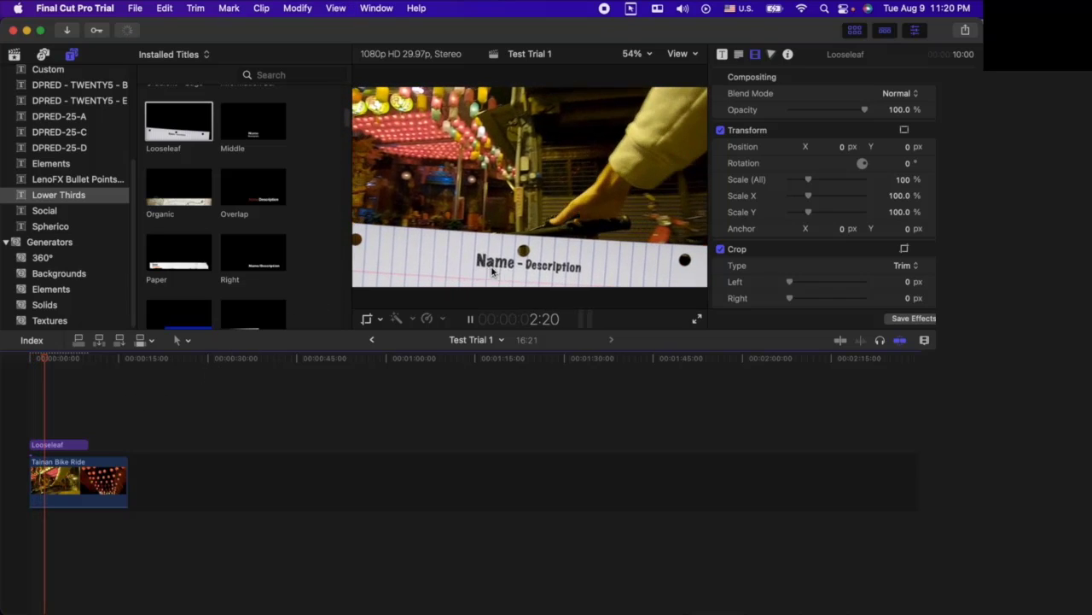
# - Collapse the Titles list and look through the 360° generators
pyautogui.scroll(4, 33, 179)
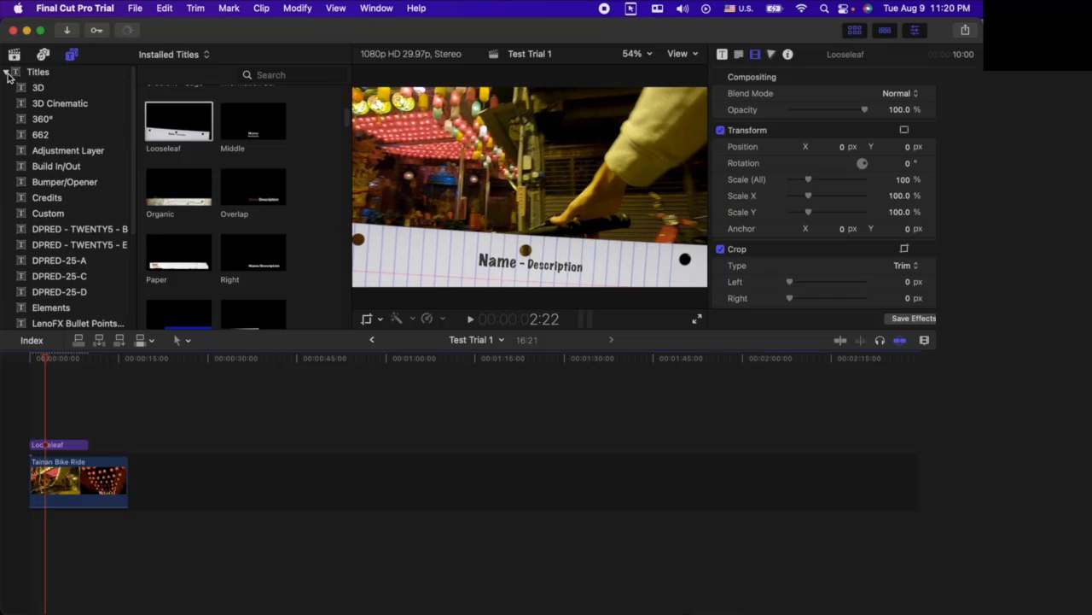
pyautogui.click(7, 73)
pyautogui.click(52, 88)
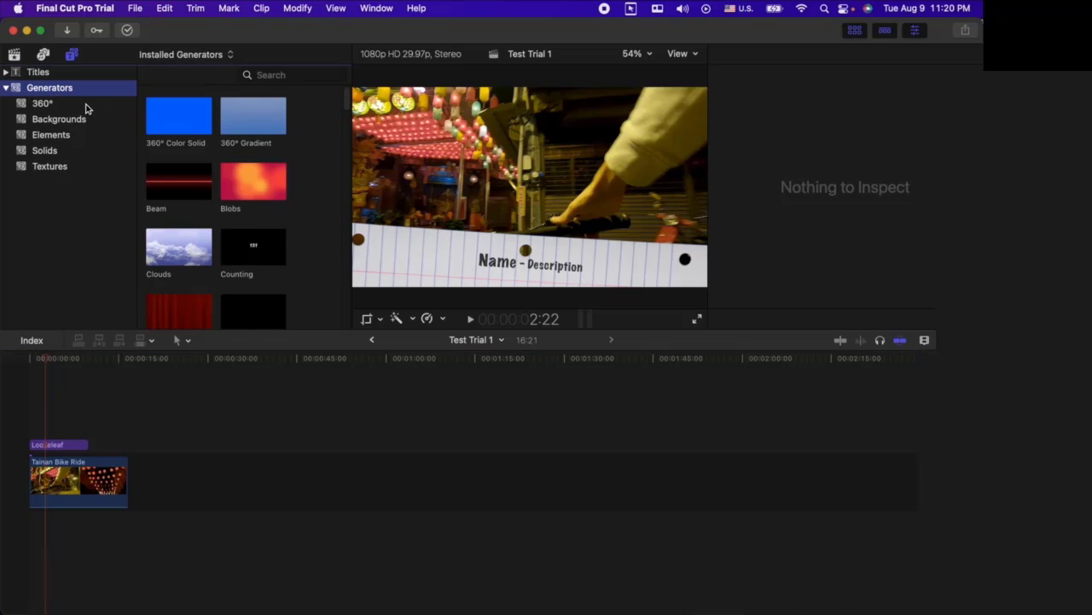
pyautogui.click(86, 109)
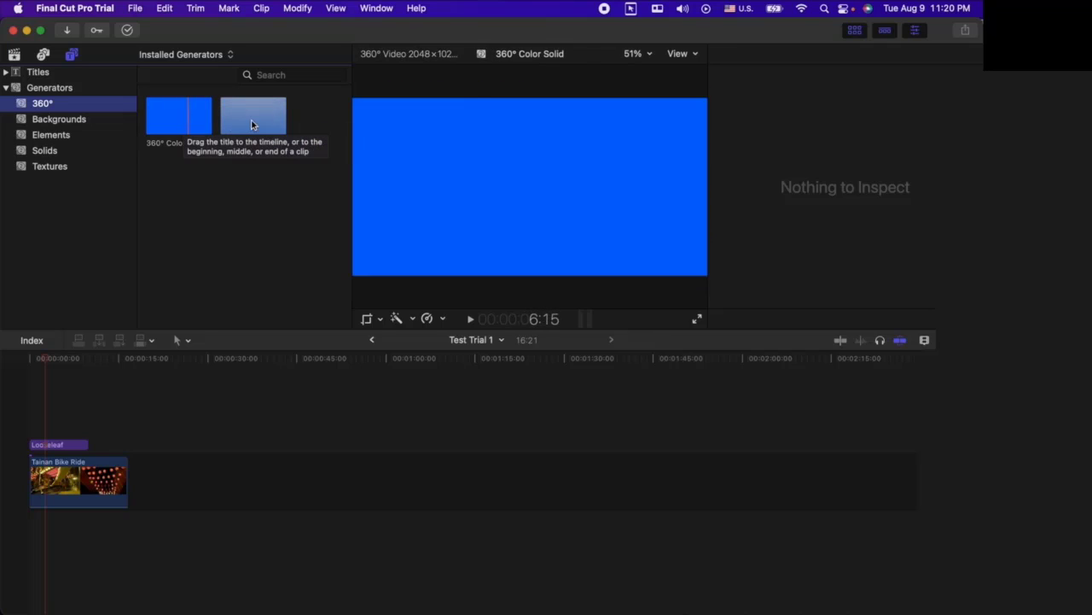
# - Add the Curtain background generator above the Tainan Bike Ride clip at the start of the timeline
pyautogui.click(40, 124)
pyautogui.scroll(-2, 245, 132)
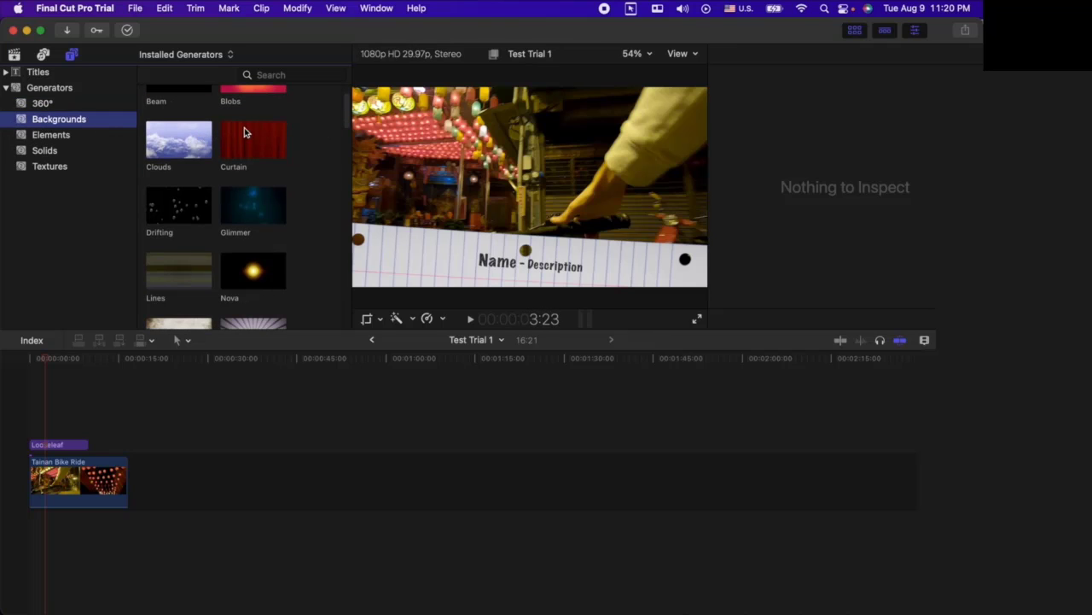
pyautogui.moveTo(242, 151); pyautogui.dragTo(19, 431)
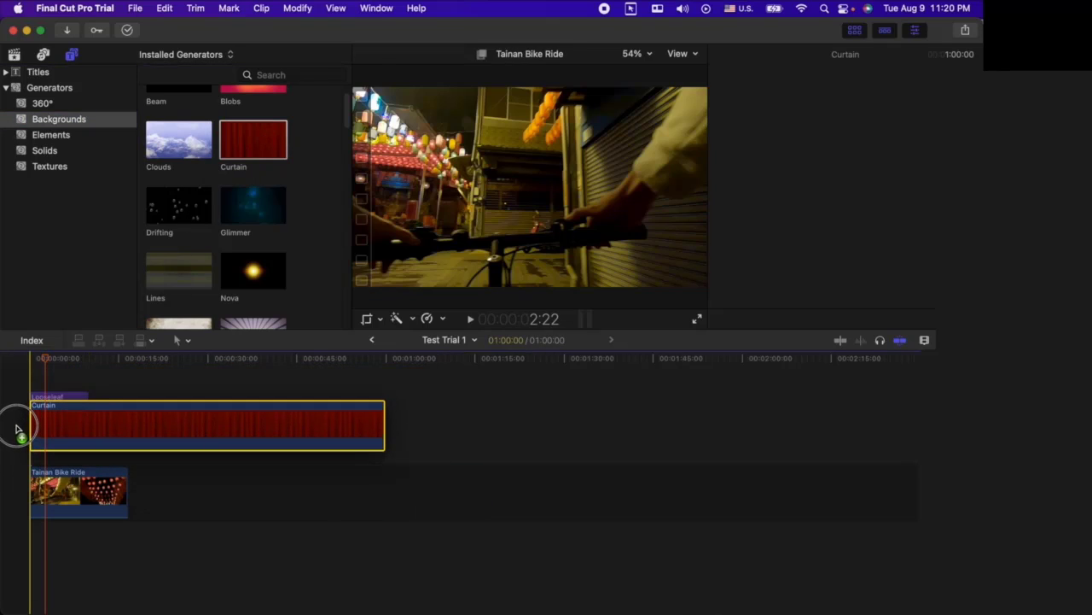
# - Trim the end of the Curtain clip to a duration of 2:17 during playback and replay the timeline from its start
pyautogui.click(19, 358)
pyautogui.press('space')
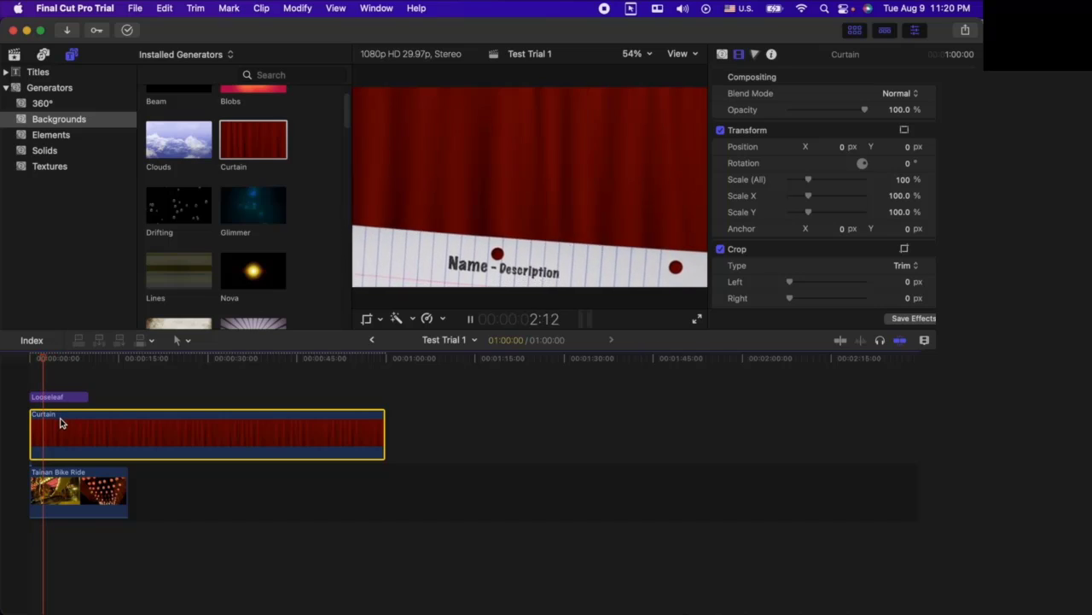
pyautogui.press('space')
pyautogui.hotkey('alt', ']')
pyautogui.click(3, 359)
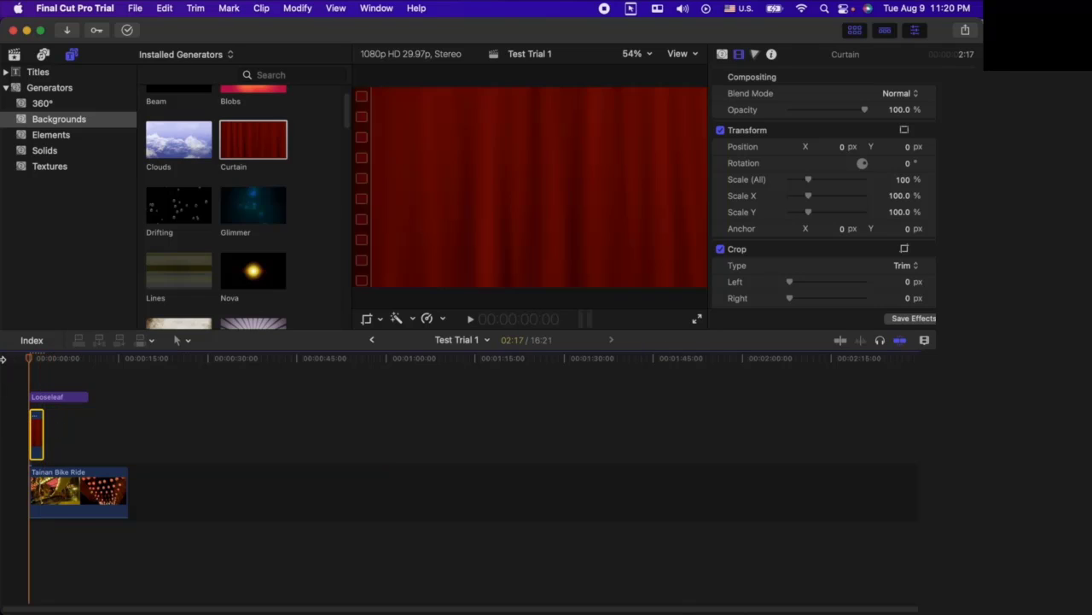
pyautogui.press('space')
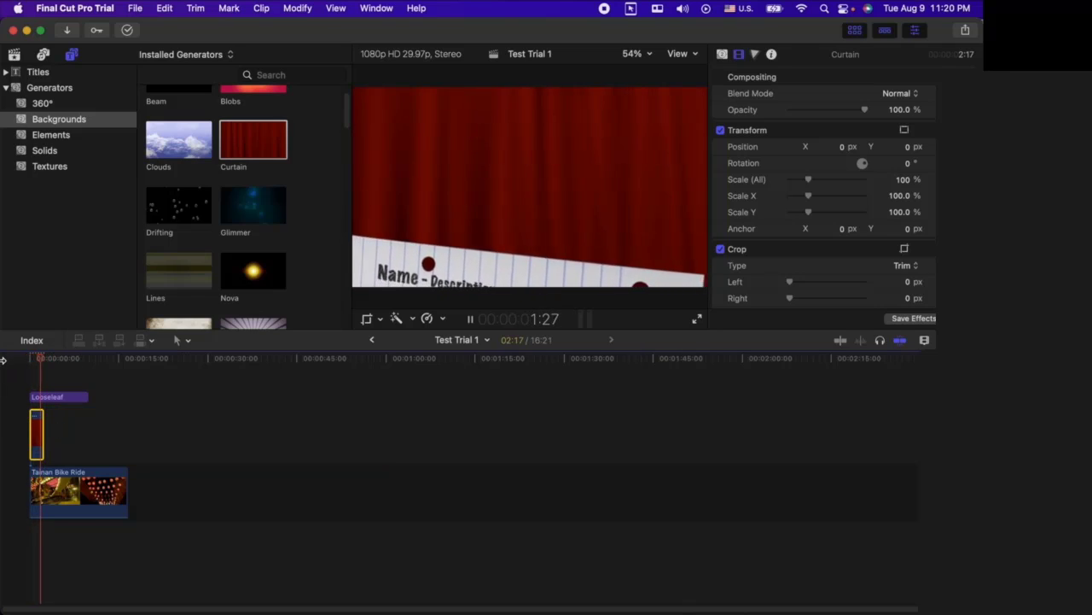
# - Add the Vivid solid generator between the Looseleaf title and the Curtain clip at the timeline start and preview it
pyautogui.scroll(-2, 205, 217)
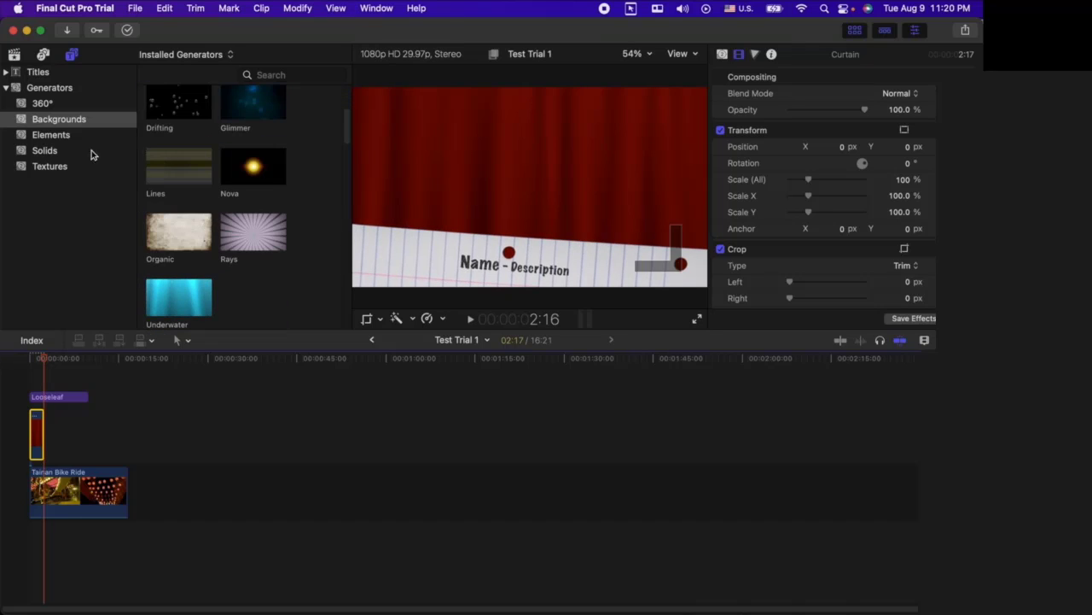
pyautogui.click(56, 138)
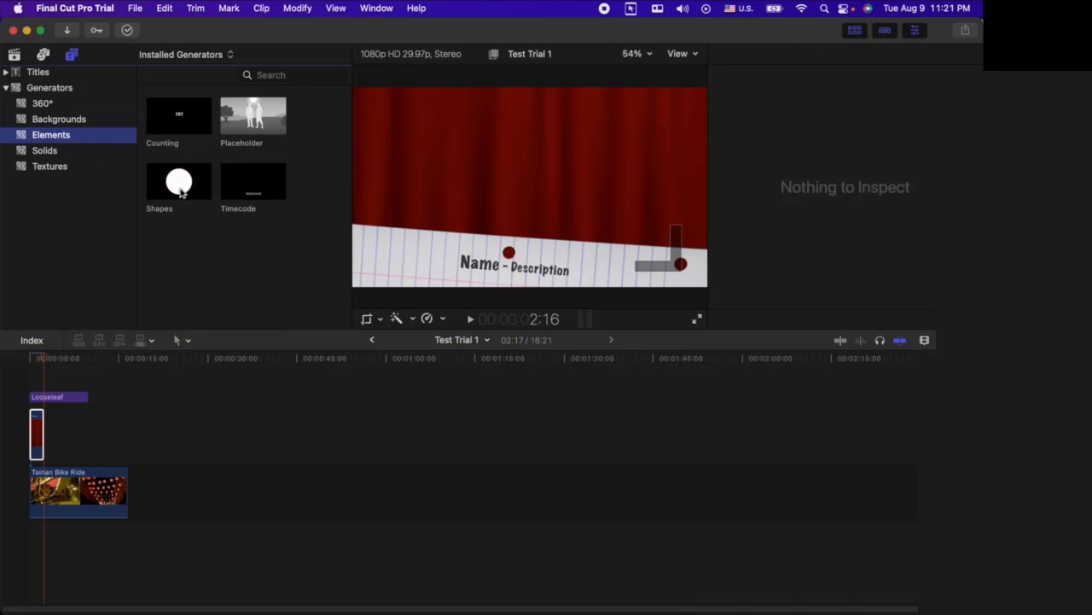
pyautogui.click(68, 154)
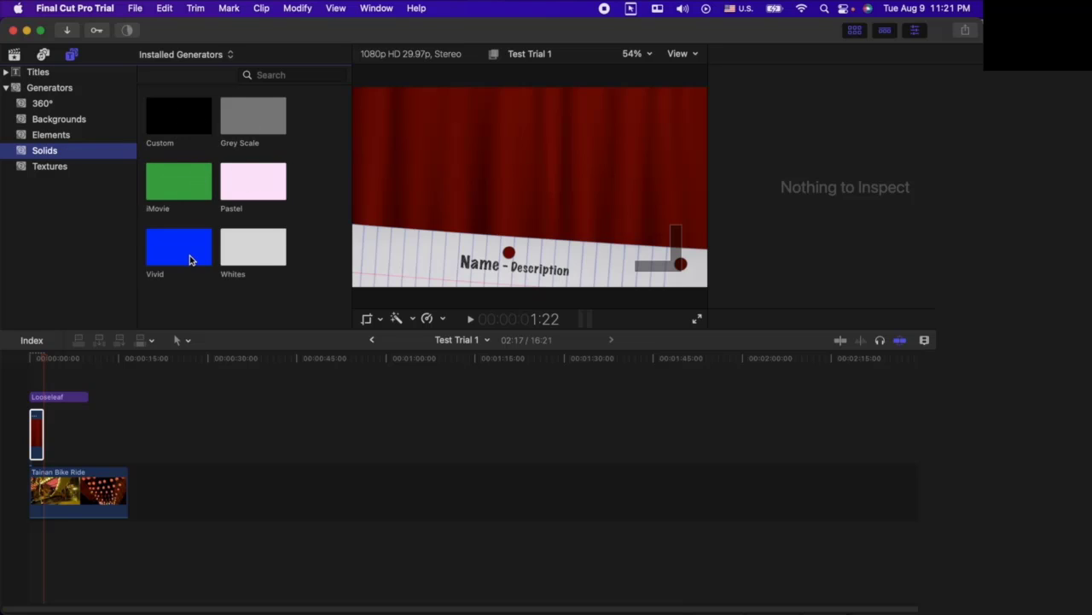
pyautogui.moveTo(190, 259); pyautogui.dragTo(26, 372)
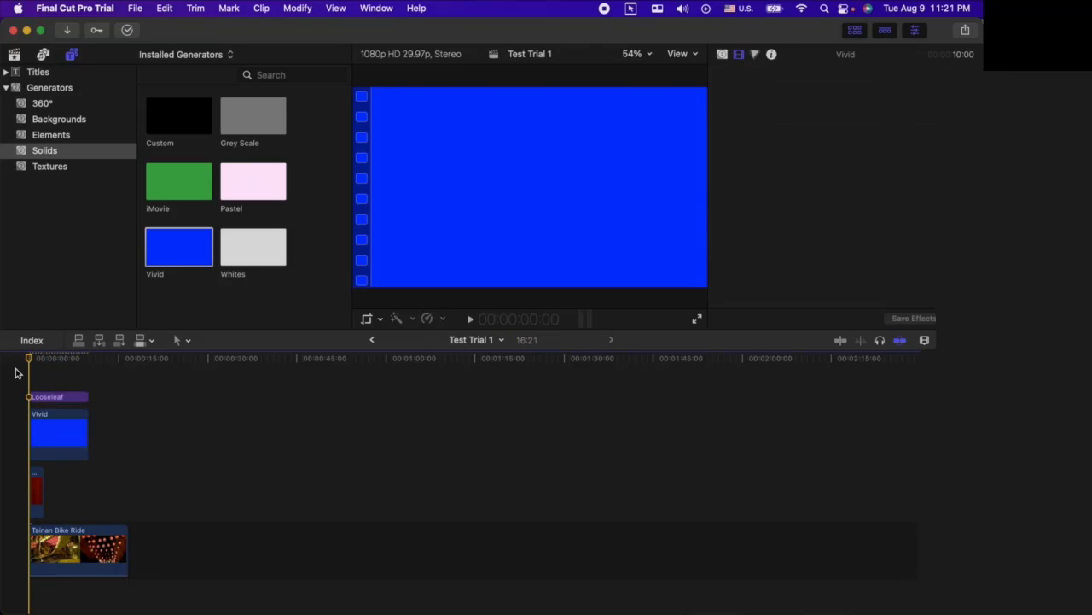
pyautogui.press('space')
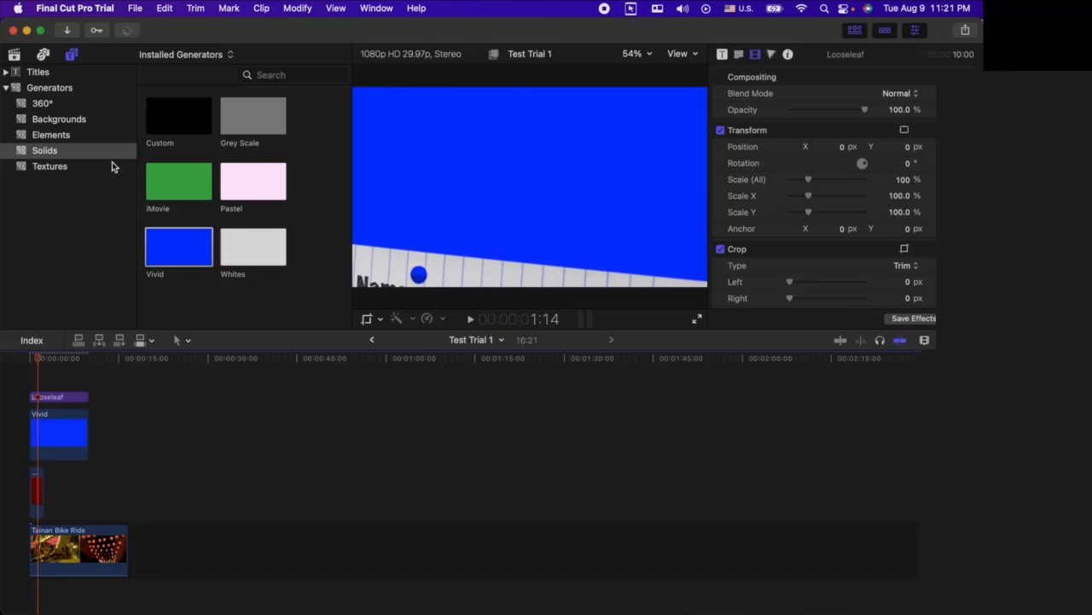
# - Look through the Textures generators and add the Natural texture to the timeline above the Tainan Bike Ride clip
pyautogui.click(49, 166)
pyautogui.scroll(-2, 236, 253)
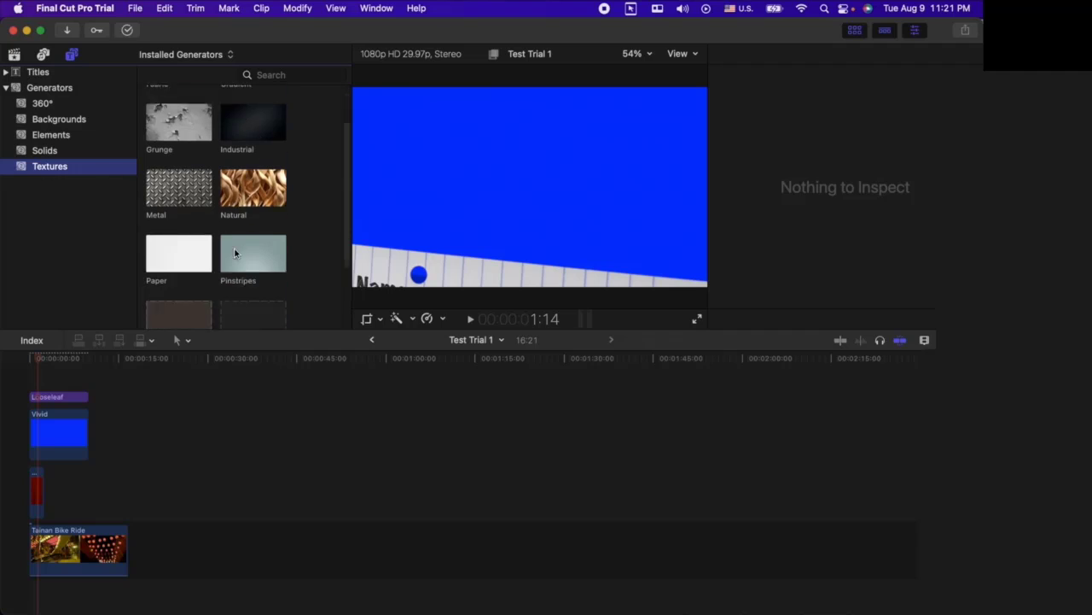
pyautogui.scroll(-2, 236, 253)
pyautogui.scroll(5, 217, 215)
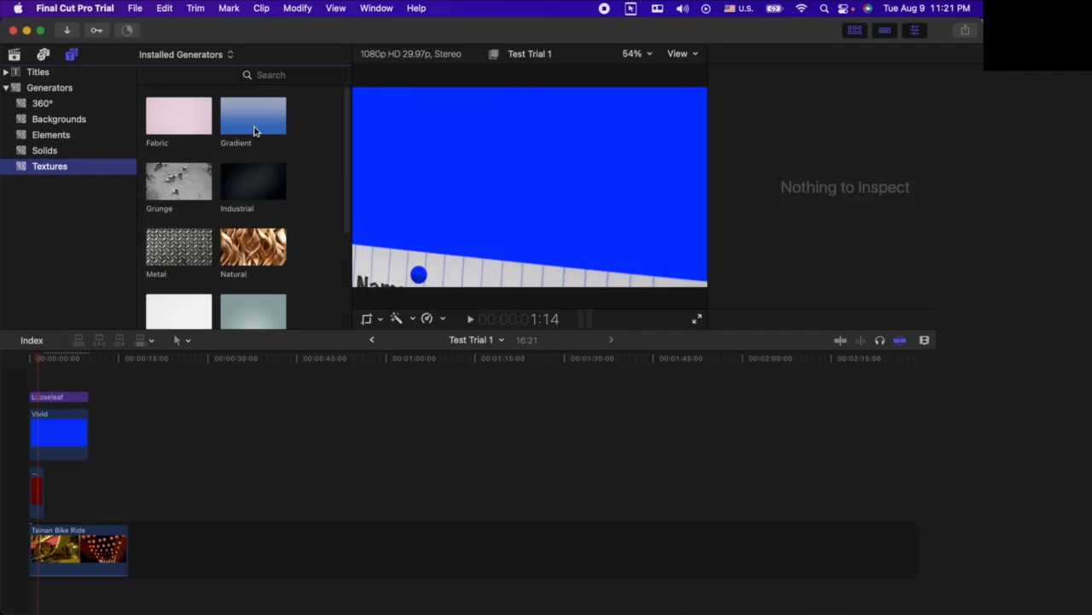
pyautogui.moveTo(259, 229); pyautogui.dragTo(102, 444)
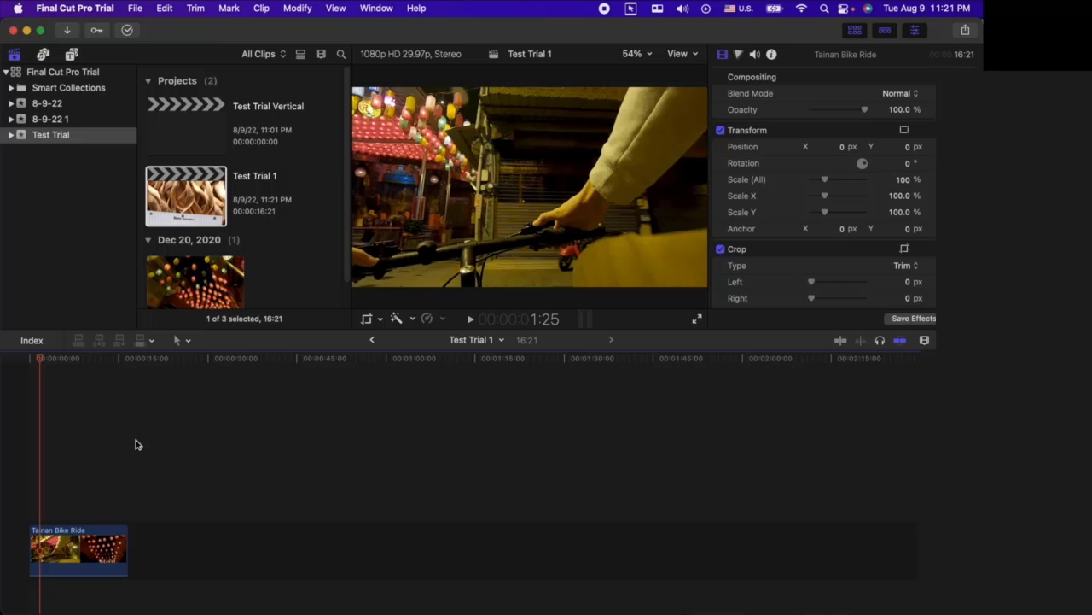
# - Play the Tainan Bike Ride clip repeatedly from the start of the timeline and pause it at 1:20
pyautogui.press('Home')
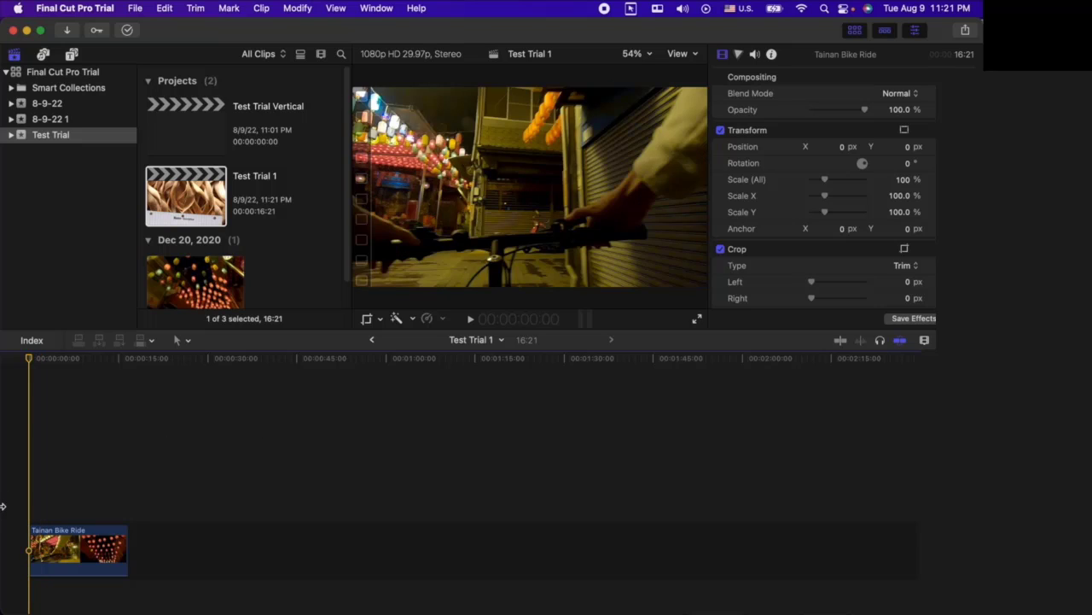
pyautogui.press('space')
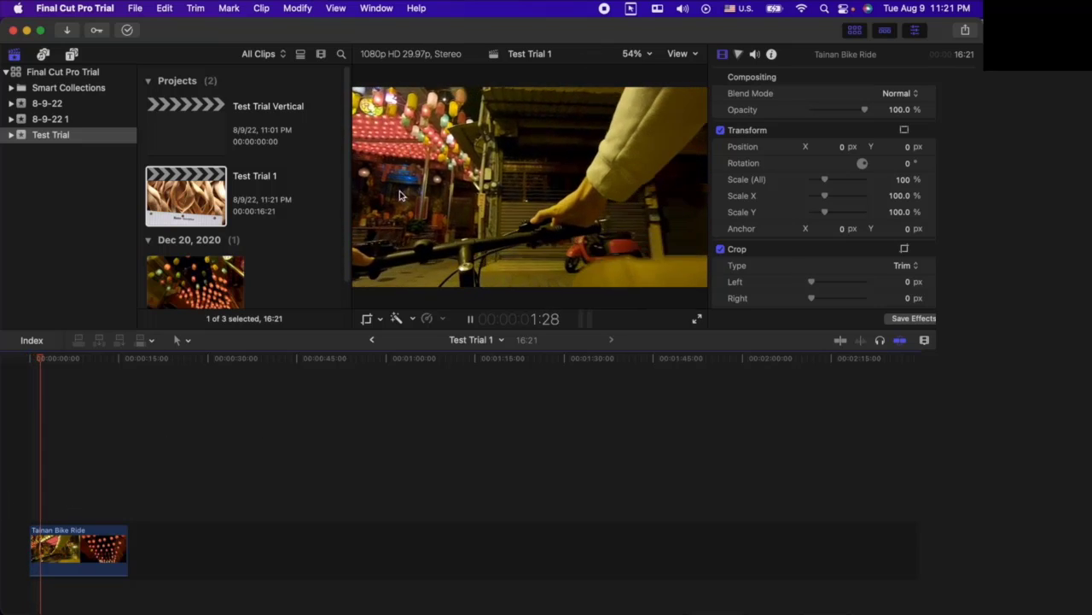
pyautogui.press('space')
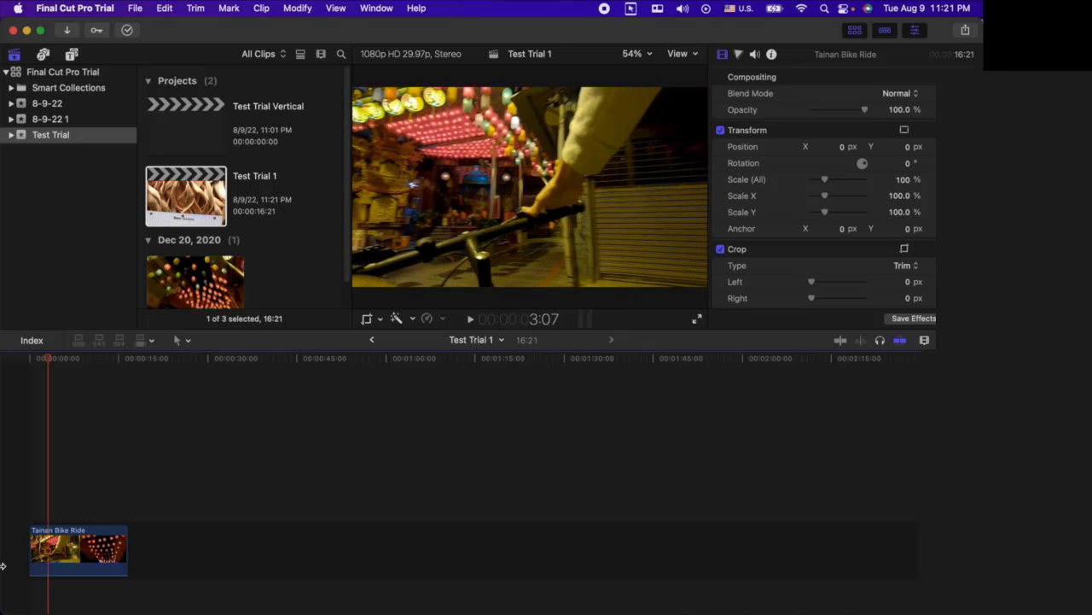
pyautogui.press('Home')
pyautogui.press('space')
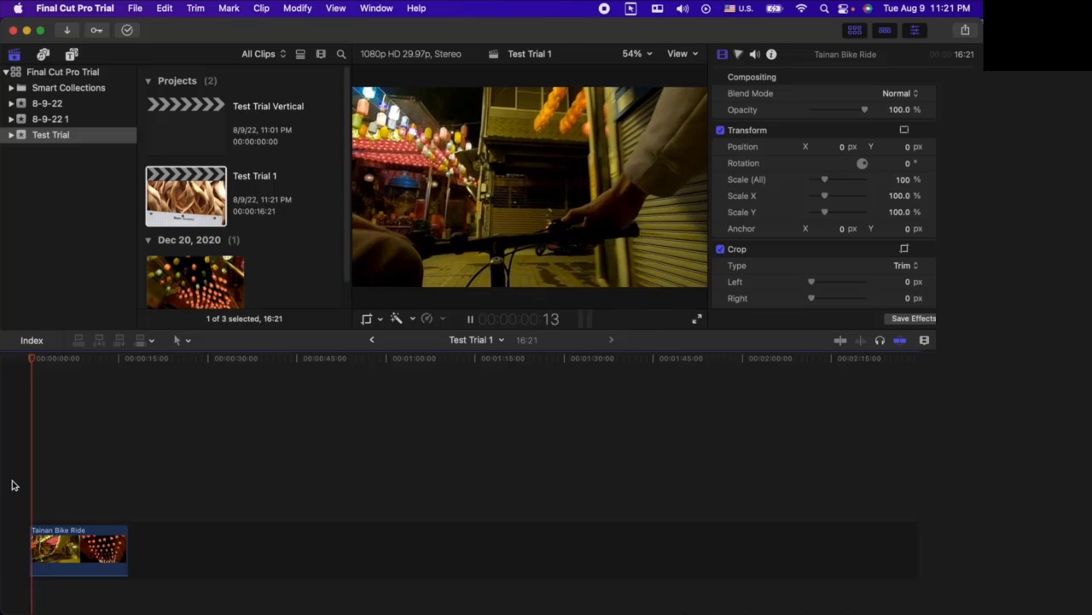
pyautogui.click(220, 360)
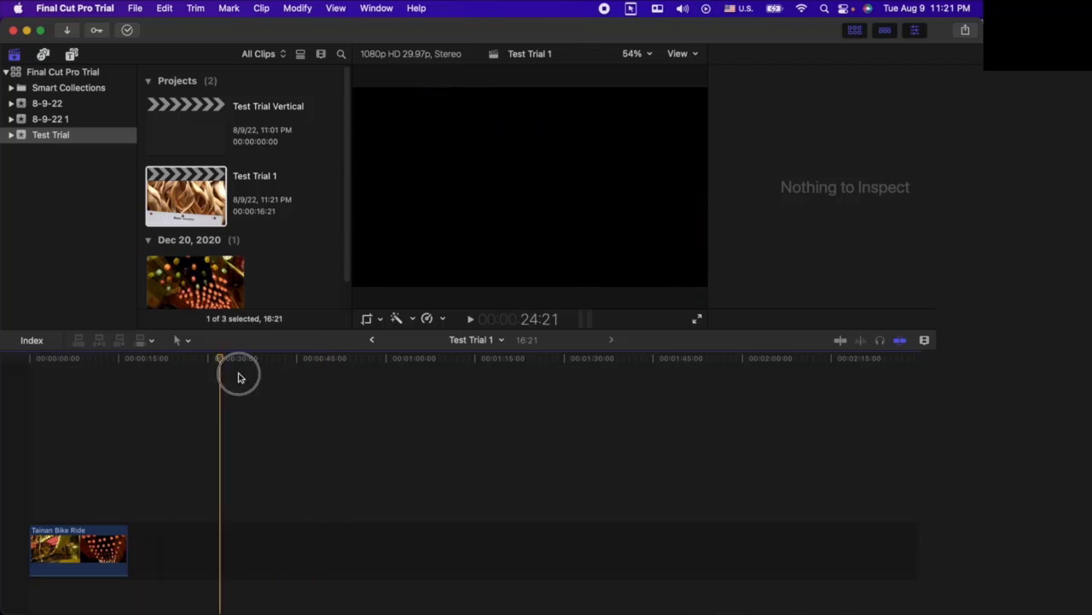
pyautogui.press('Home')
pyautogui.press('space')
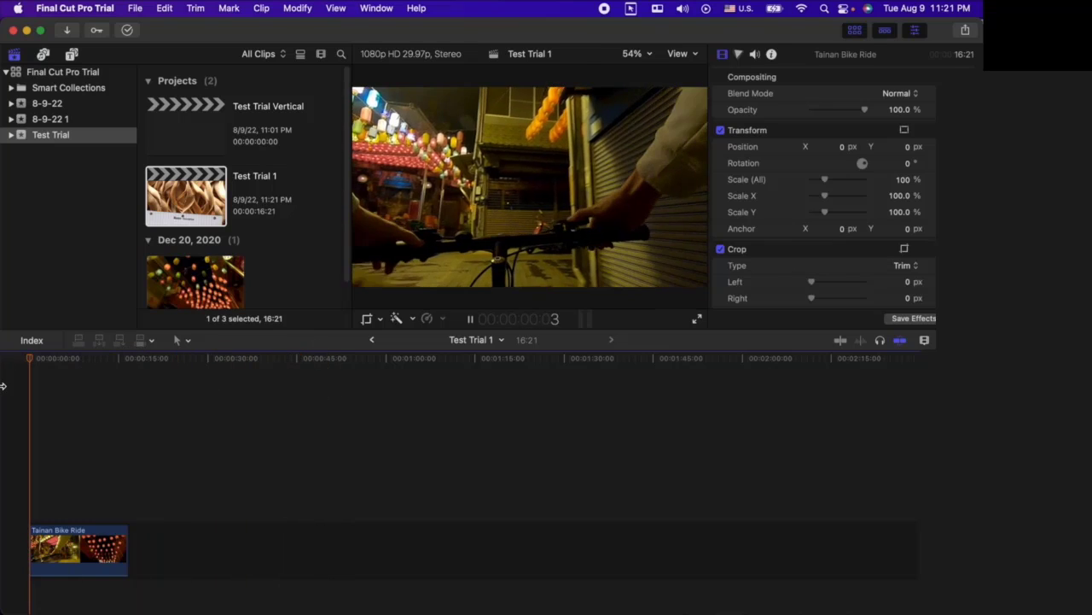
pyautogui.press('space')
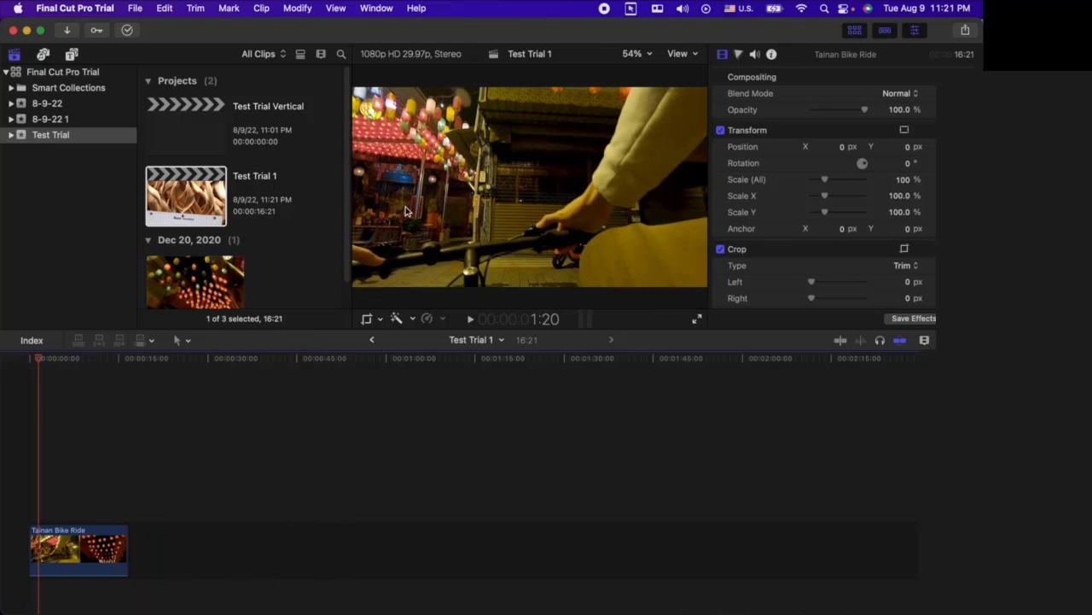
# - View the preview at 25% and at 200% zoom, and pan the enlarged picture to the rider's hand
pyautogui.click(629, 58)
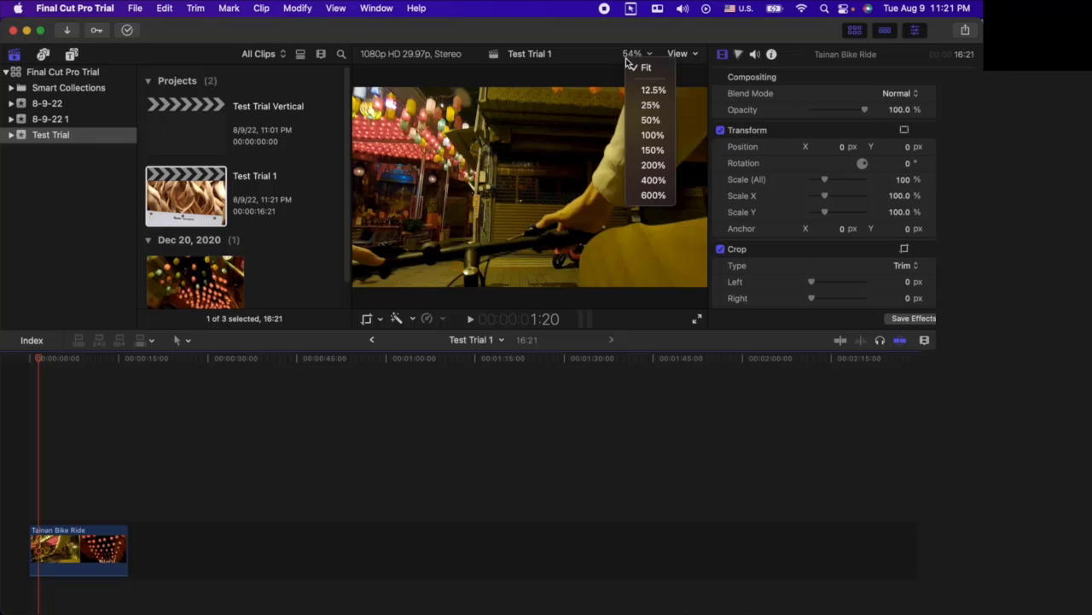
pyautogui.click(650, 105)
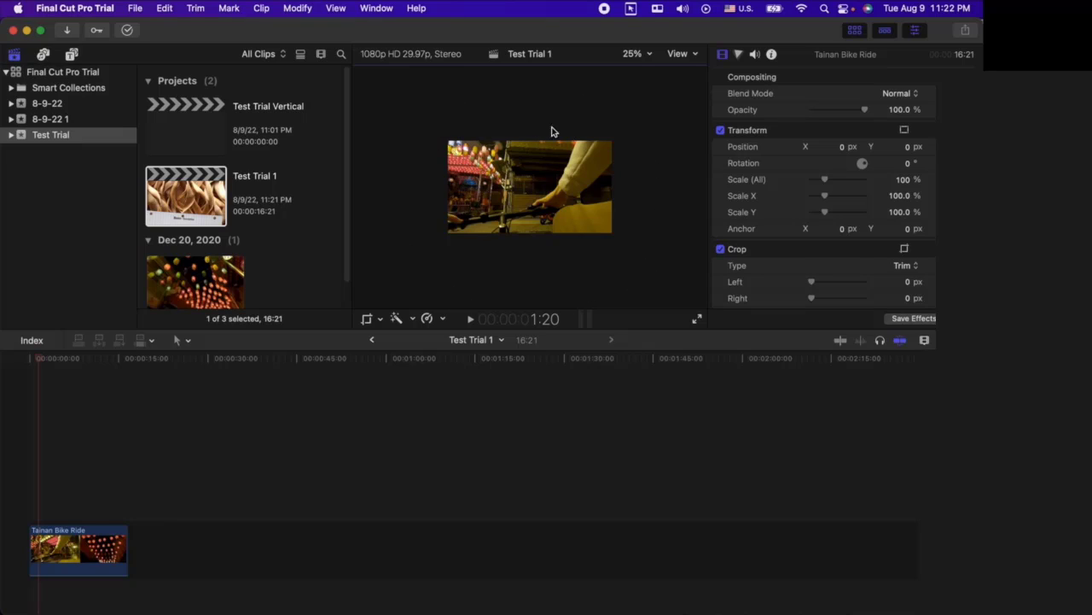
pyautogui.click(637, 53)
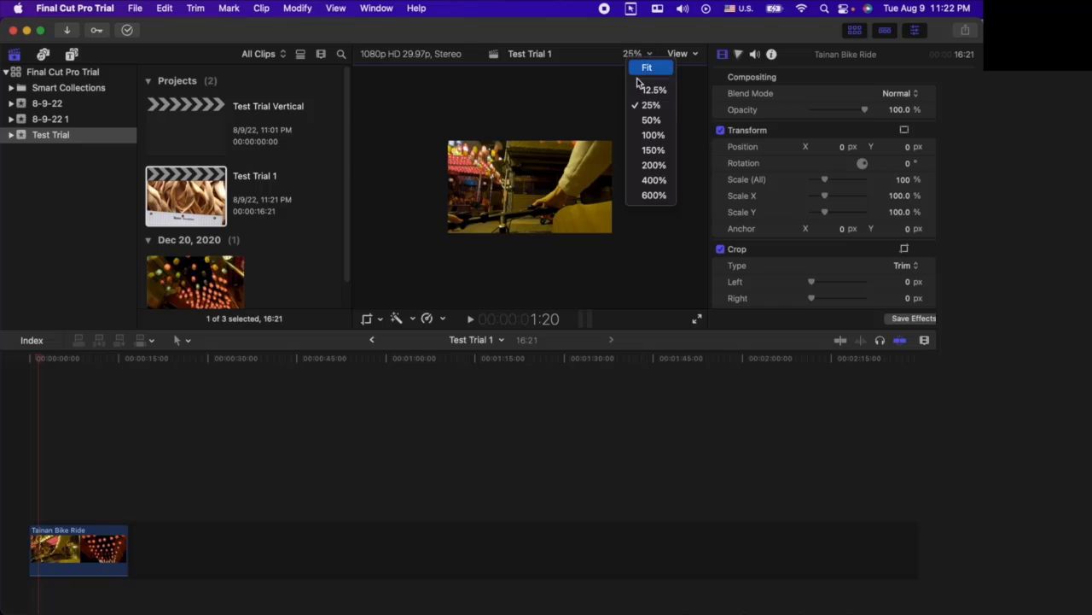
pyautogui.click(651, 174)
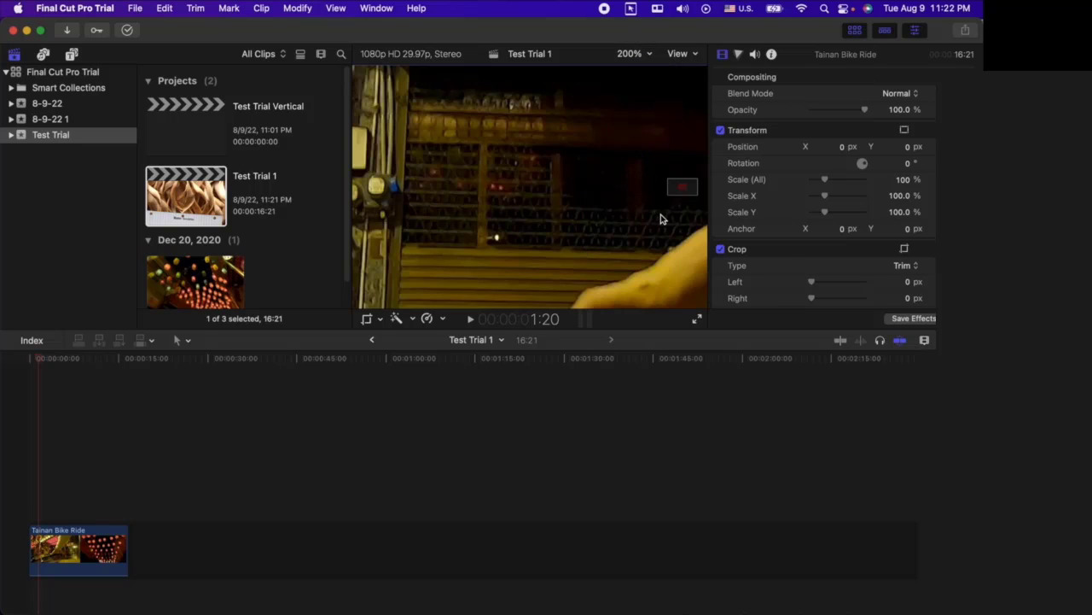
pyautogui.moveTo(681, 189); pyautogui.dragTo(682, 191)
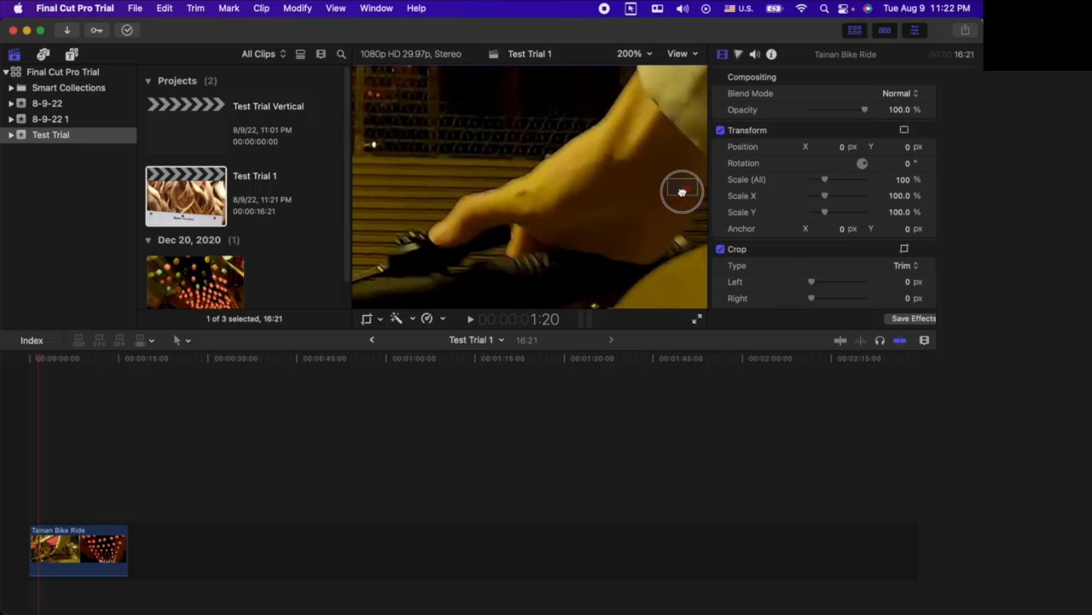
# - Reduce the preview zoom to 150%, then to 100%, and set it back to Fit
pyautogui.click(631, 53)
pyautogui.click(642, 156)
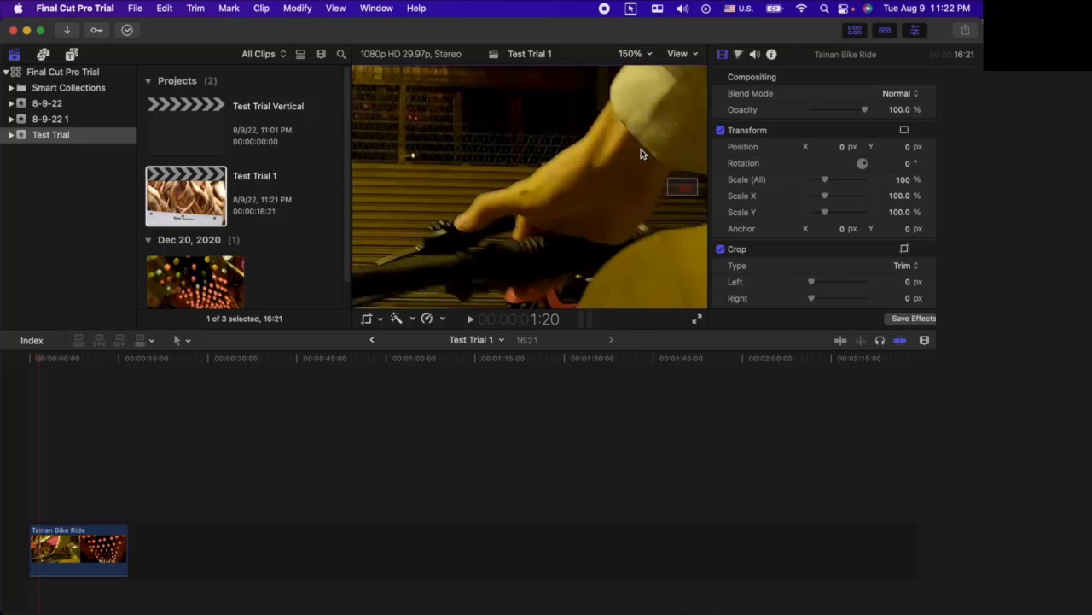
pyautogui.click(638, 53)
pyautogui.click(643, 139)
pyautogui.click(632, 53)
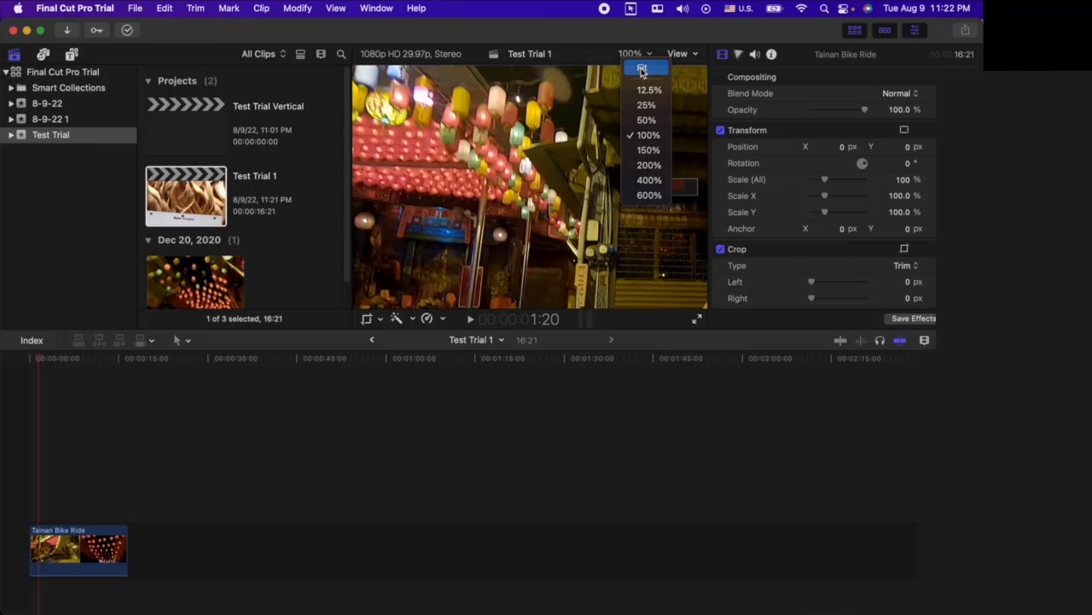
pyautogui.click(641, 68)
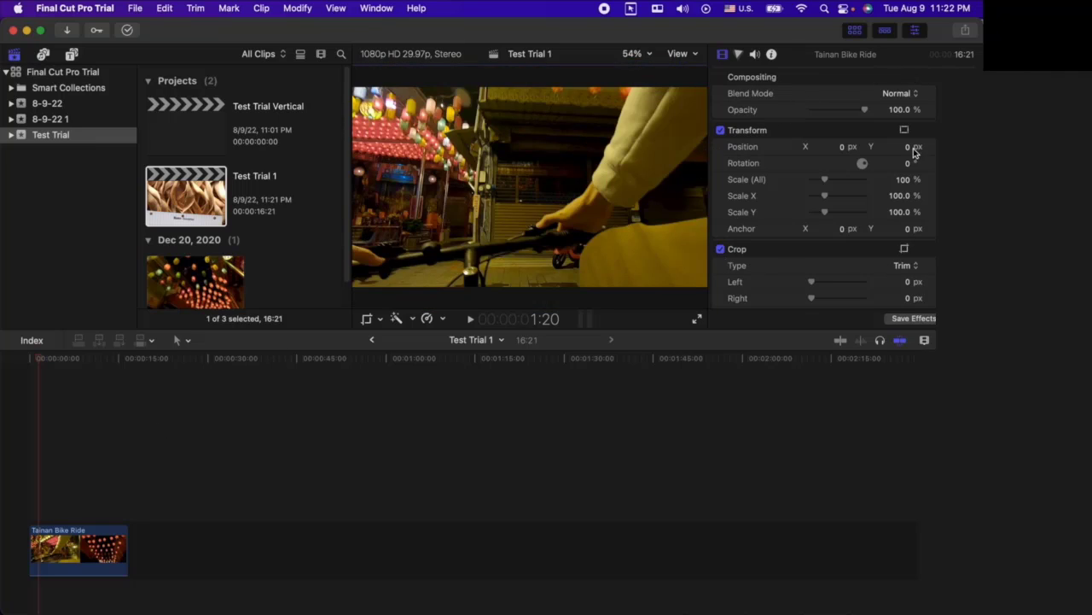
# - Select the Tainan Bike Ride clip and examine its video properties, including Compositing, Transform, Crop, Distort and Stabilization
pyautogui.scroll(-5, 737, 167)
pyautogui.scroll(5, 741, 164)
pyautogui.click(83, 539)
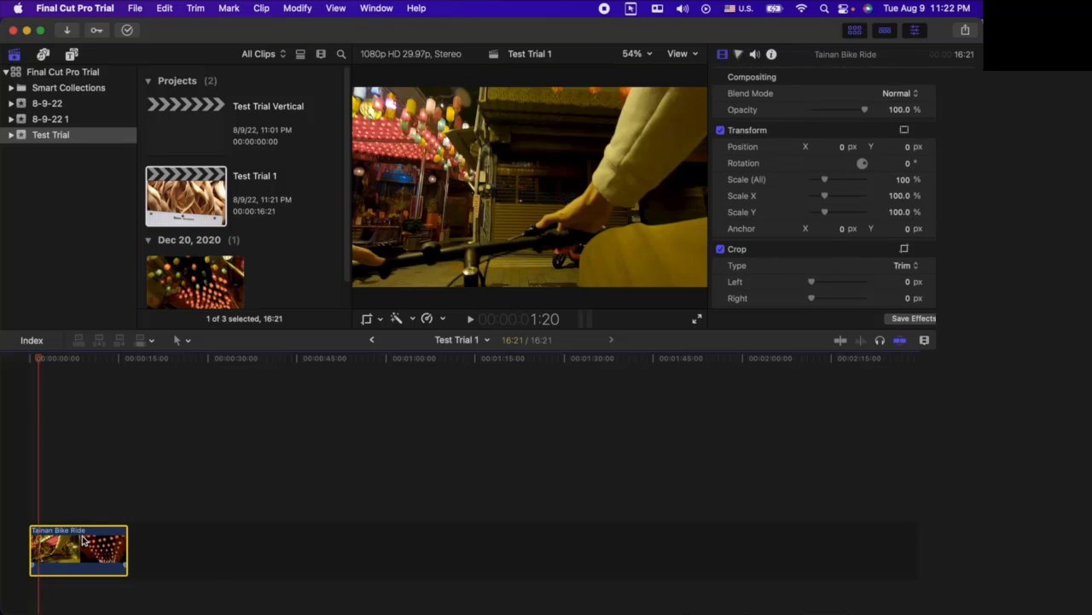
pyautogui.scroll(-1, 85, 493)
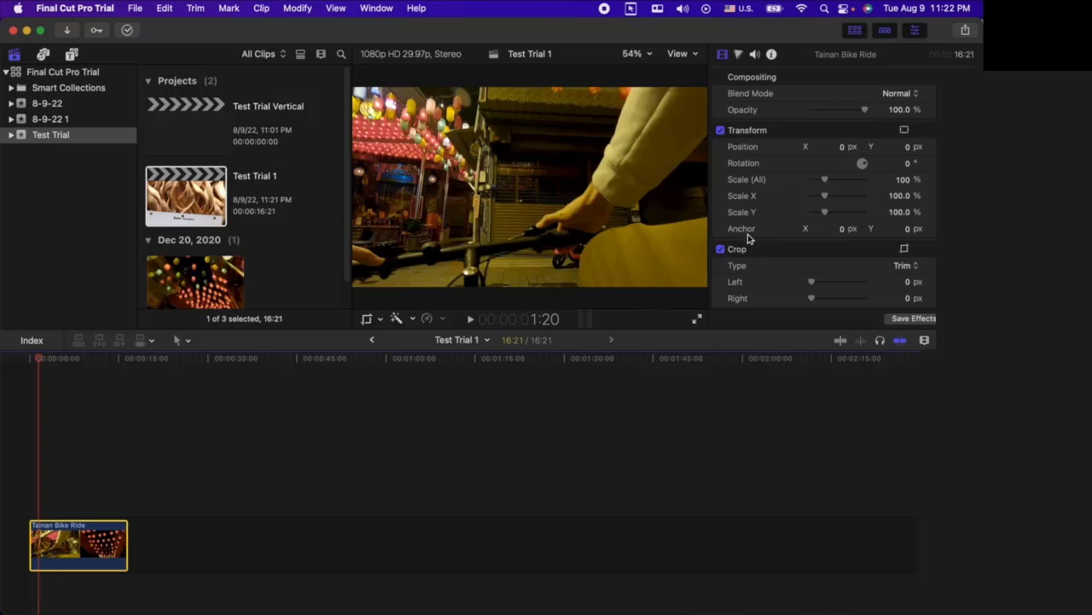
pyautogui.scroll(-5, 759, 198)
pyautogui.scroll(5, 763, 212)
pyautogui.scroll(-5, 777, 235)
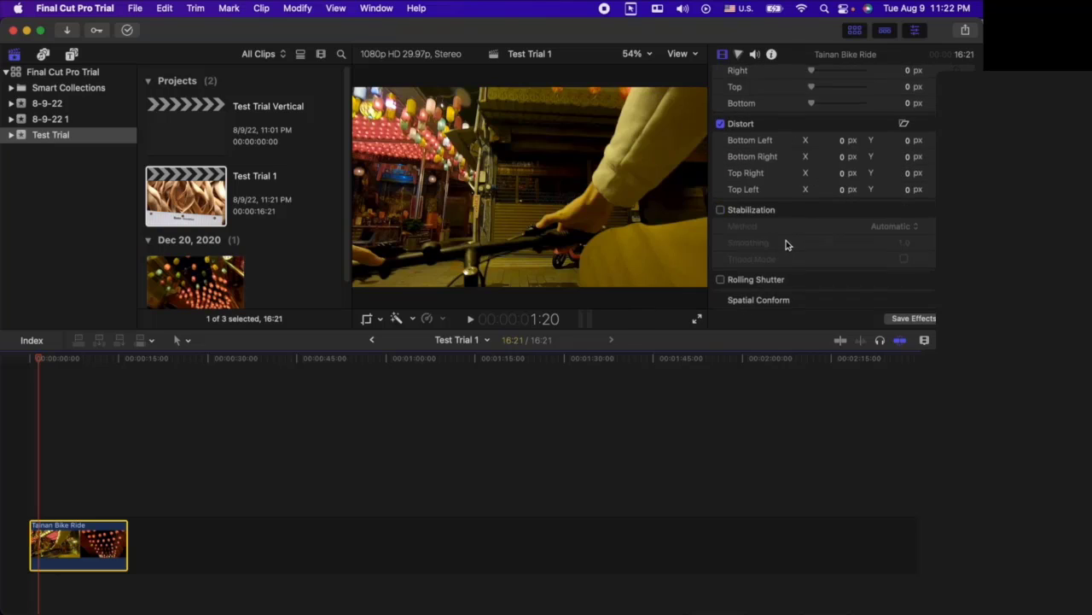
pyautogui.scroll(5, 785, 244)
pyautogui.scroll(-5, 835, 207)
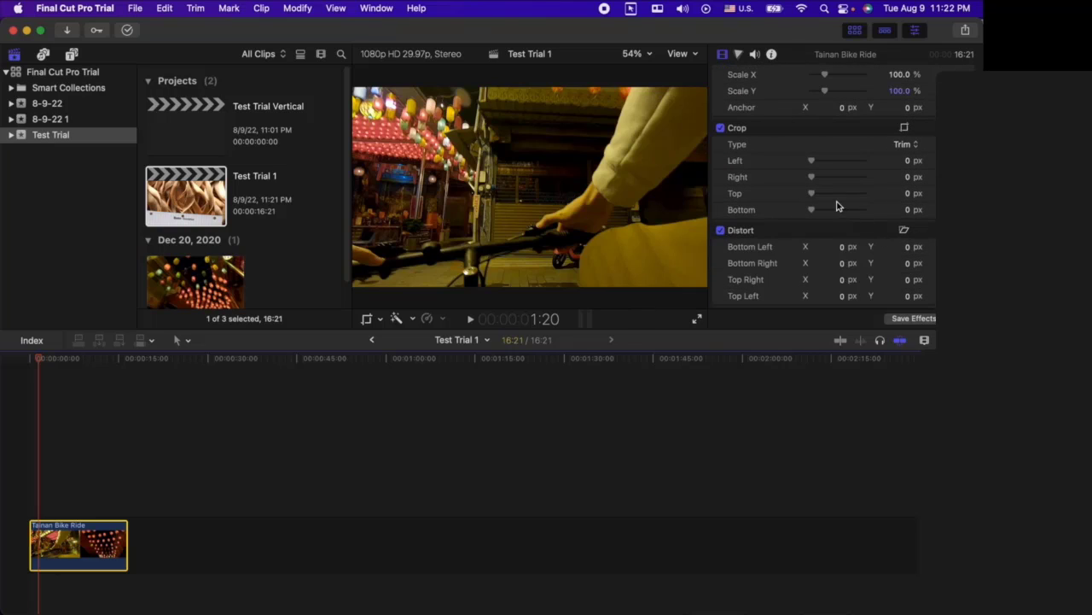
pyautogui.scroll(4, 834, 206)
pyautogui.moveTo(814, 244)
pyautogui.mouseDown()
pyautogui.moveTo(858, 247)
pyautogui.moveTo(809, 248)
pyautogui.mouseUp()
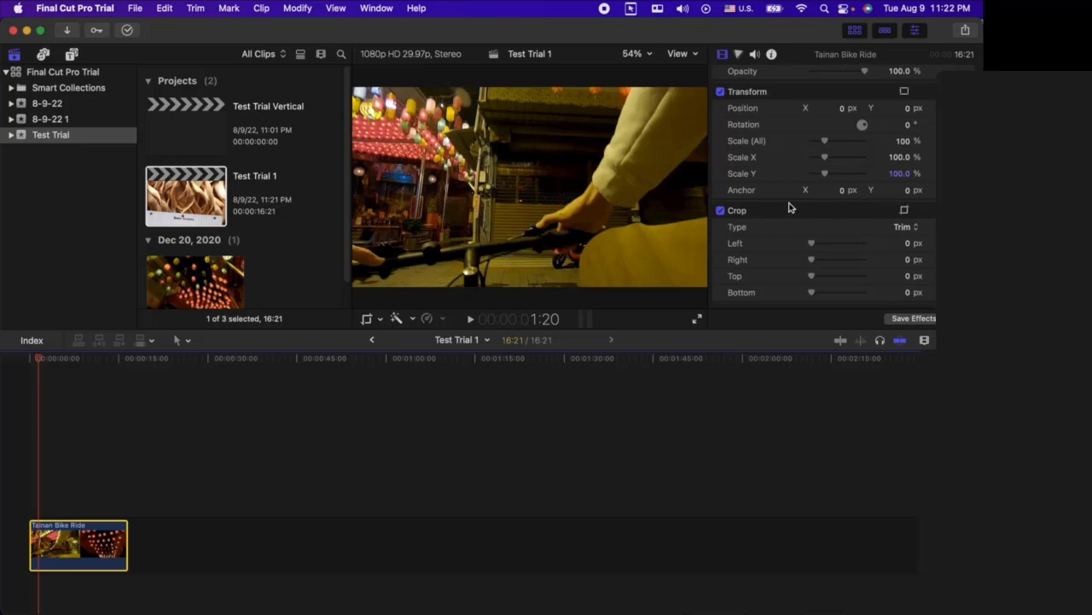
pyautogui.scroll(1, 835, 142)
pyautogui.moveTo(842, 152)
pyautogui.mouseDown()
pyautogui.moveTo(819, 157)
pyautogui.moveTo(832, 152)
pyautogui.mouseUp()
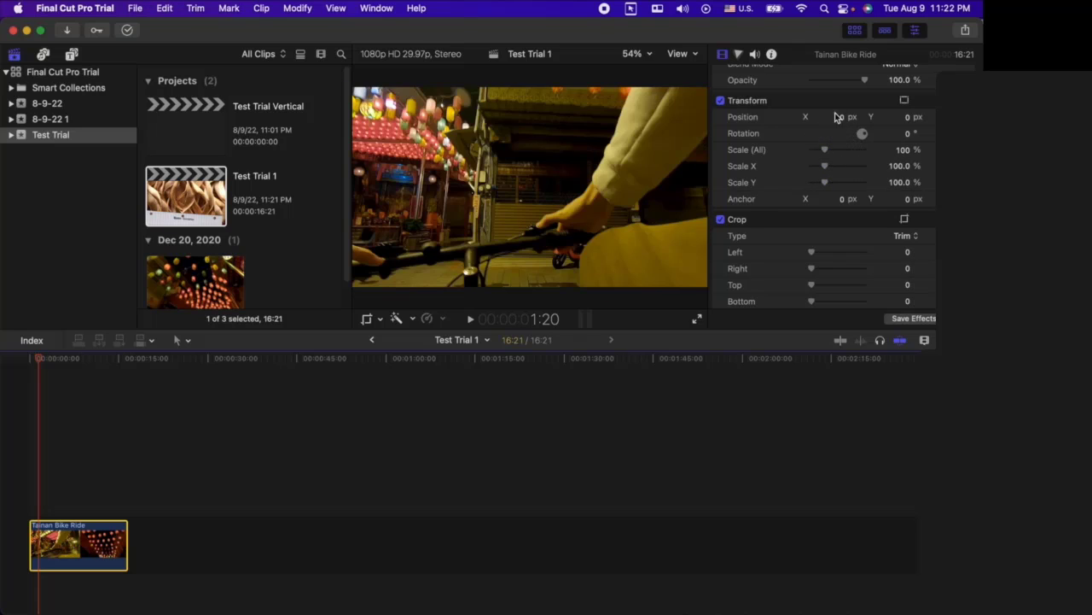
# - Adjust the clip's color board saturation: lower the highlights, raise the midtones to the maximum and slightly lower the shadows
pyautogui.click(739, 54)
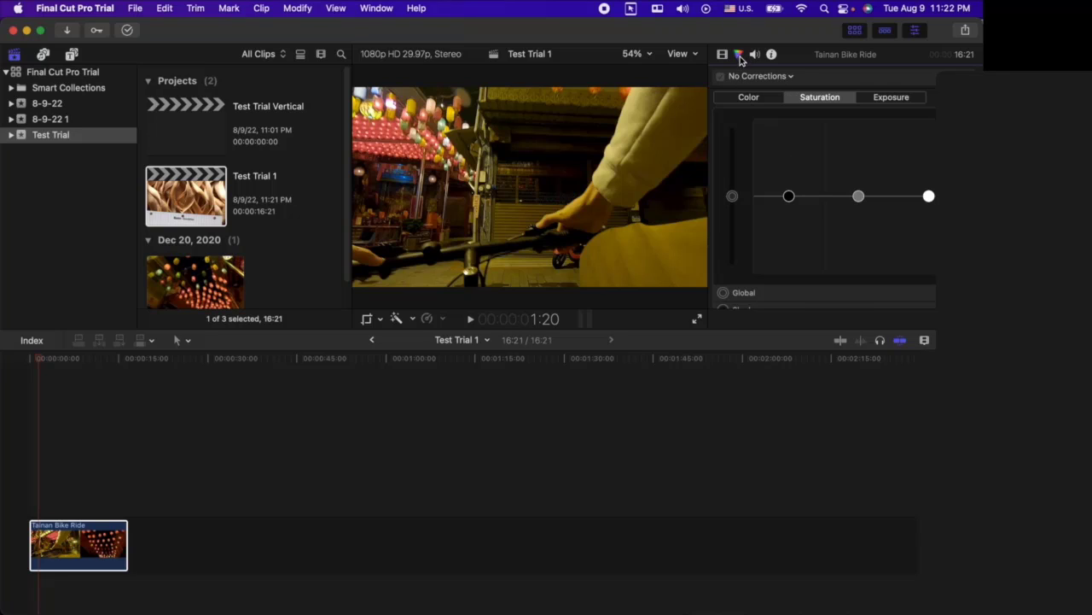
pyautogui.moveTo(928, 196); pyautogui.dragTo(928, 245)
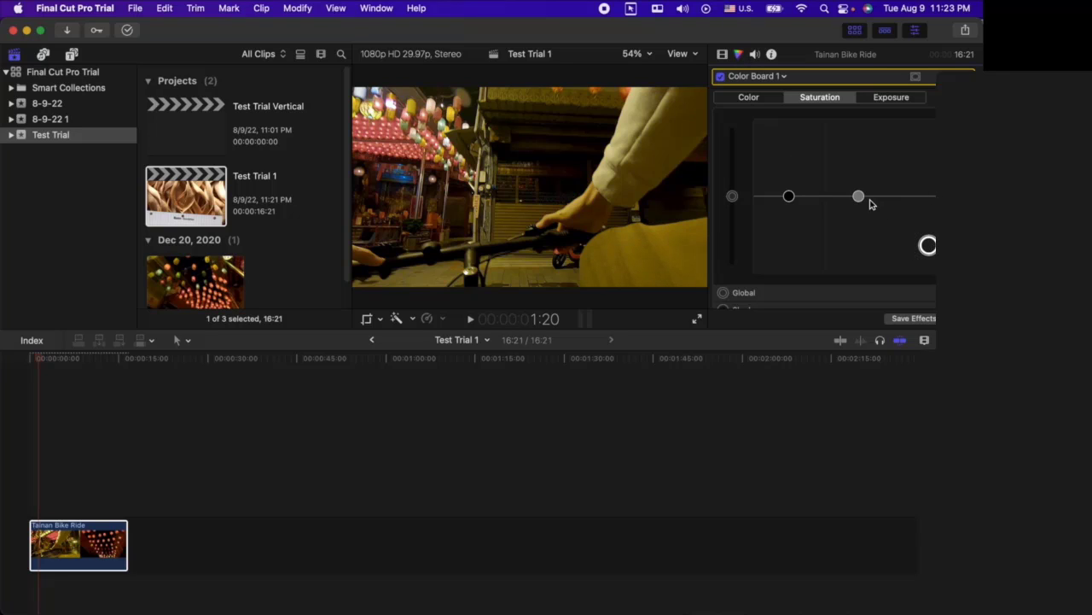
pyautogui.moveTo(858, 197); pyautogui.dragTo(860, 101)
pyautogui.moveTo(788, 196)
pyautogui.mouseDown()
pyautogui.moveTo(793, 145)
pyautogui.moveTo(792, 211)
pyautogui.mouseUp()
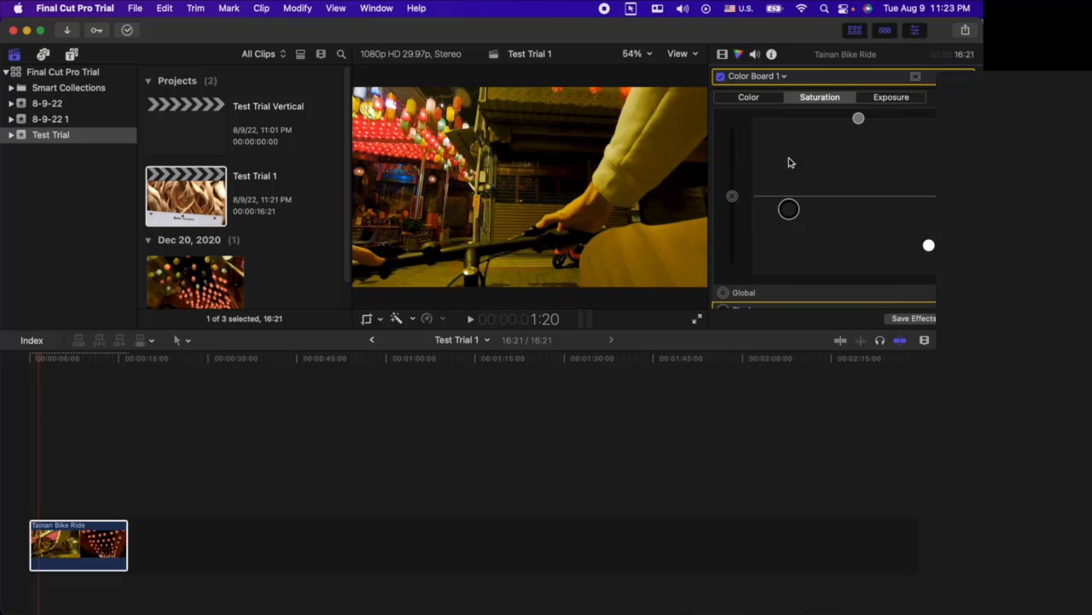
# - Shift the clip's color toward a pinkish tint and lower the highlights exposure on the color board
pyautogui.click(762, 99)
pyautogui.moveTo(893, 197); pyautogui.dragTo(902, 141)
pyautogui.click(891, 97)
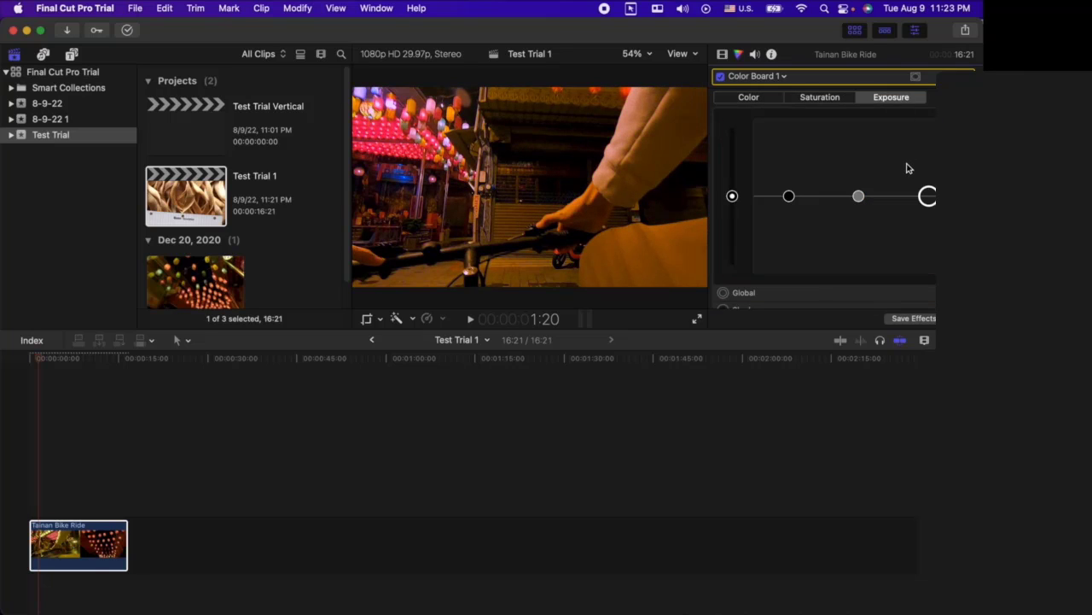
pyautogui.moveTo(928, 195); pyautogui.dragTo(923, 227)
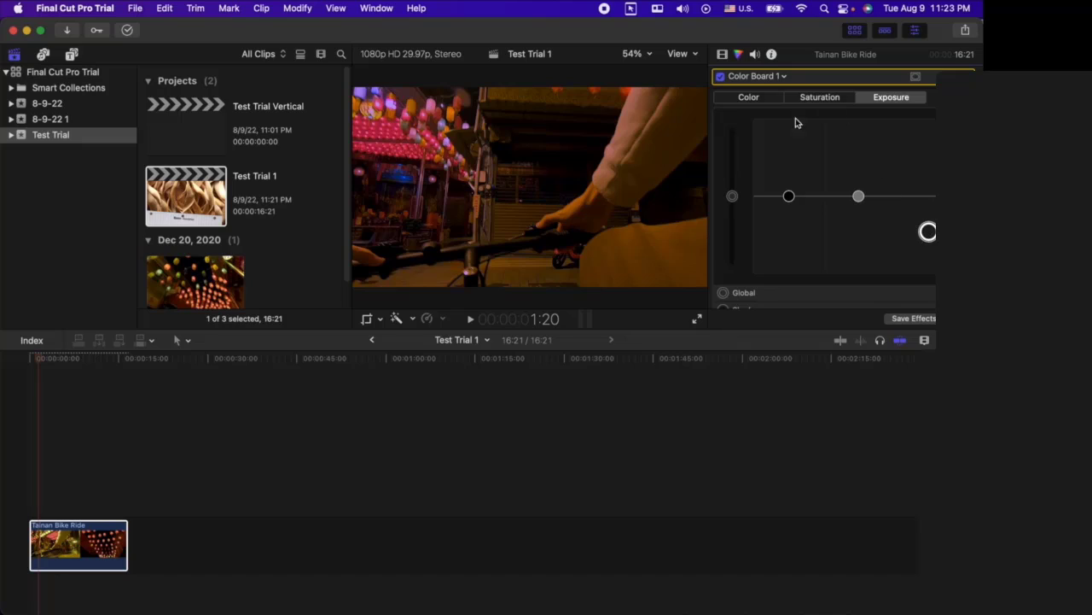
# - Examine the clip's audio settings, including volume, audio enhancements, hum removal, pan and audio configuration
pyautogui.click(755, 54)
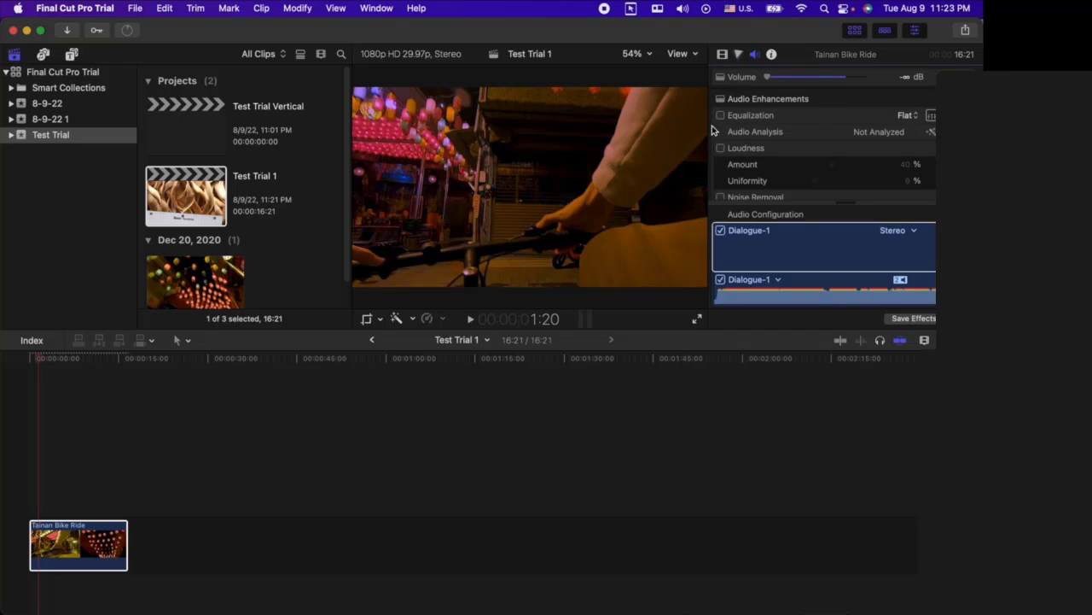
pyautogui.scroll(-5, 811, 154)
pyautogui.scroll(5, 810, 151)
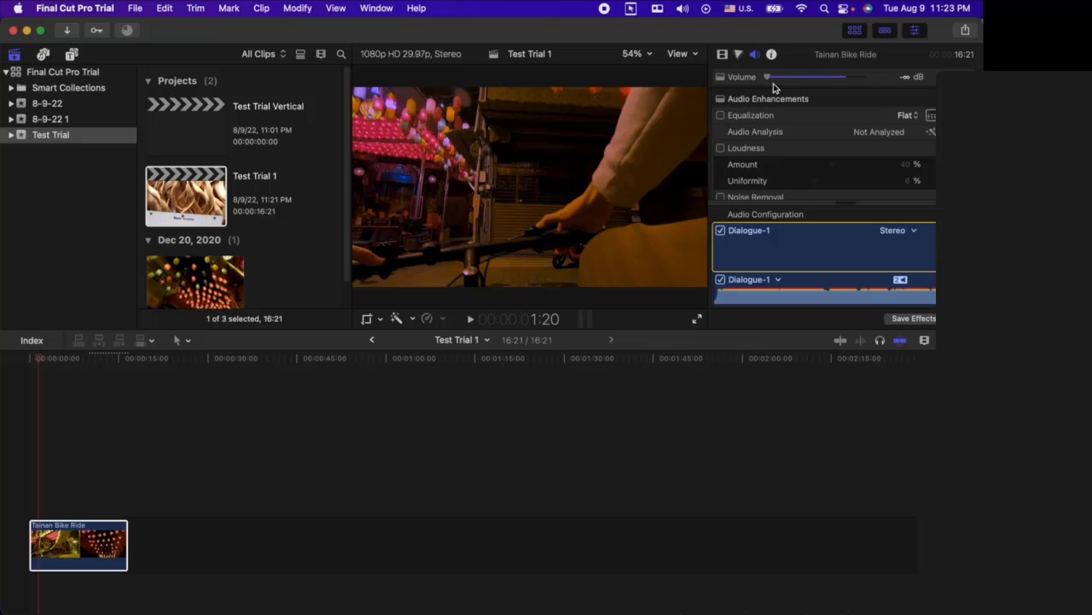
pyautogui.moveTo(768, 78)
pyautogui.mouseDown()
pyautogui.moveTo(819, 83)
pyautogui.moveTo(766, 88)
pyautogui.mouseUp()
pyautogui.scroll(-5, 793, 171)
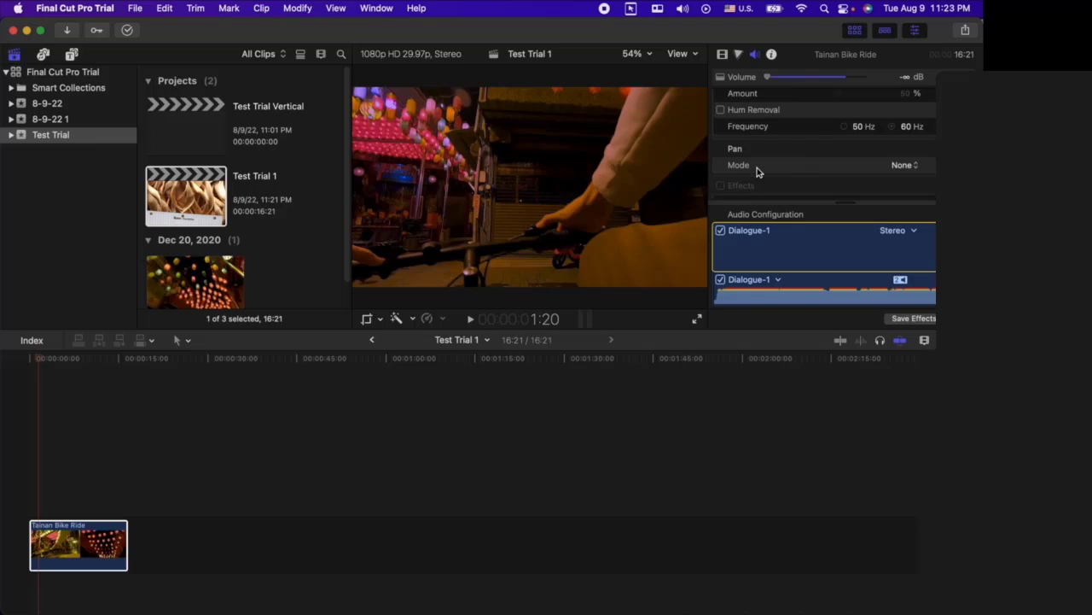
pyautogui.scroll(4, 751, 128)
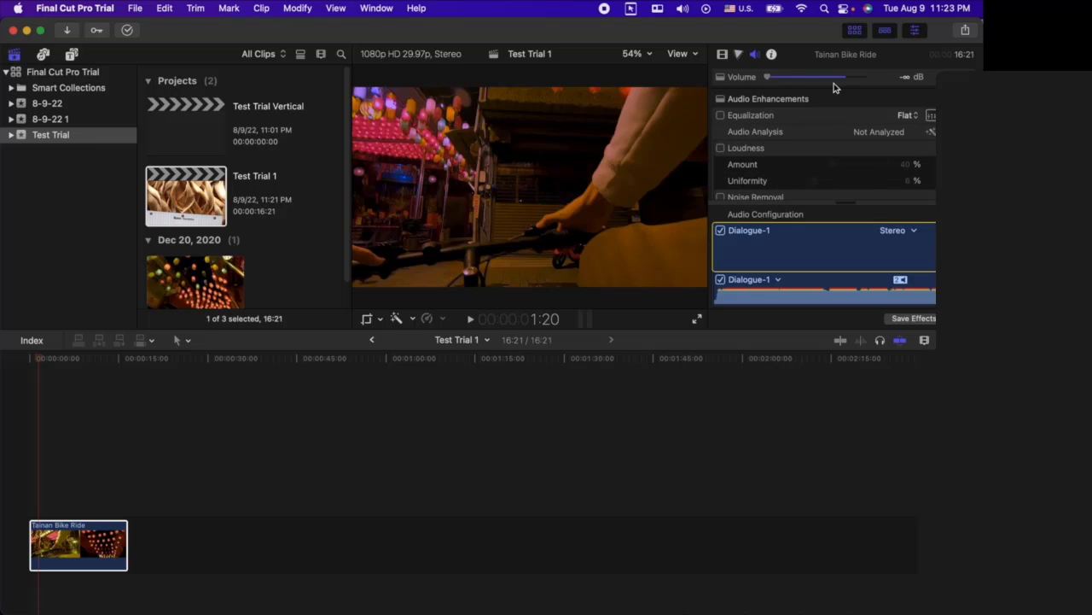
# - Return to the clip's video properties, then expand the Titles list and view the 662 category
pyautogui.click(722, 55)
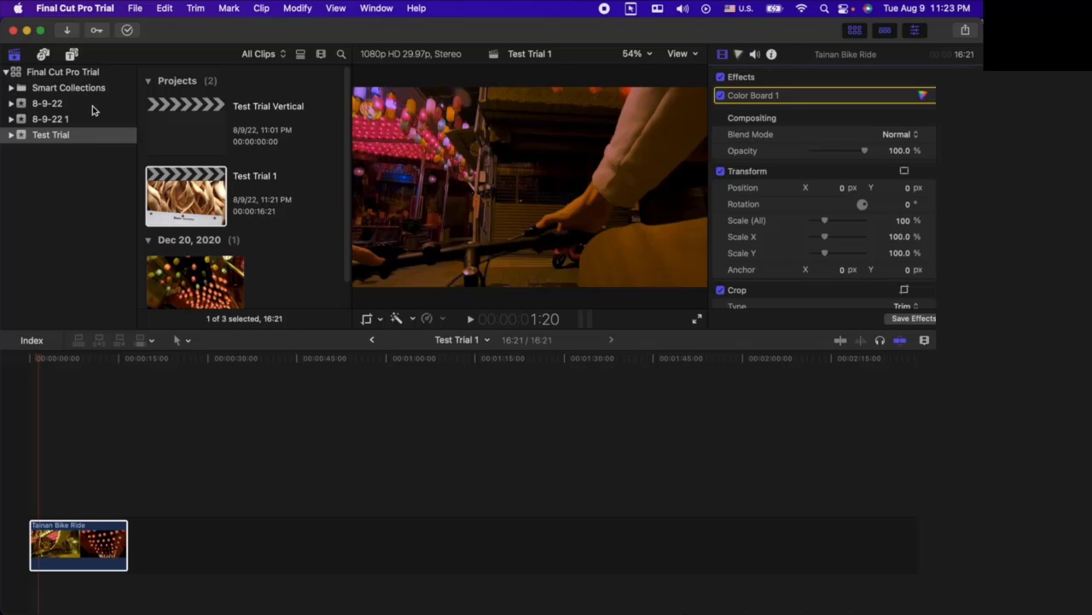
pyautogui.click(72, 55)
pyautogui.click(55, 75)
pyautogui.click(6, 72)
pyautogui.click(69, 135)
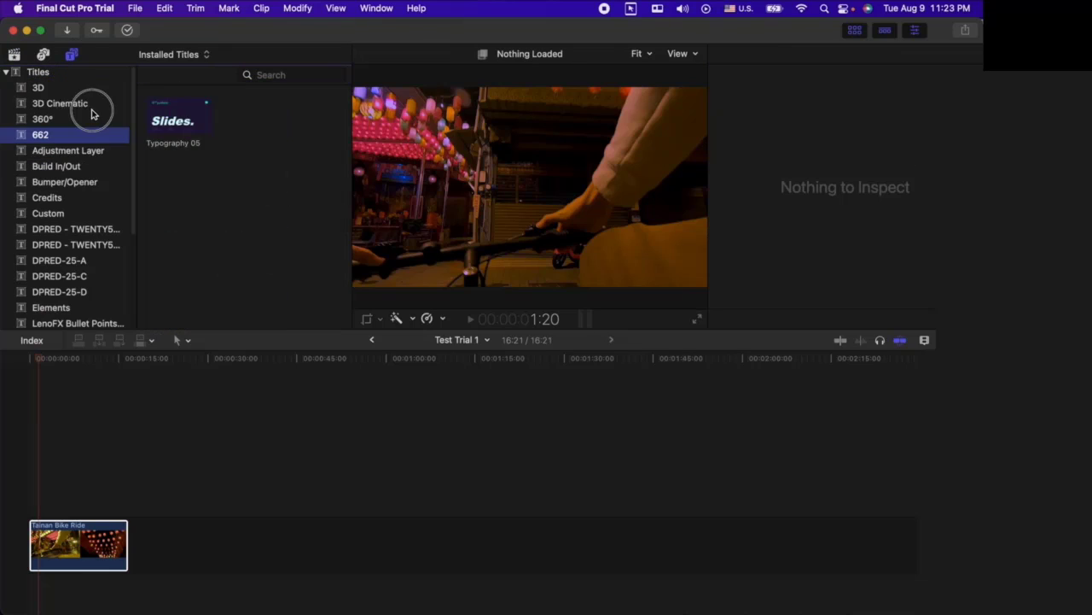
# - Add the Custom 3D title from the 3D category above the start of the Tainan Bike Ride clip
pyautogui.click(92, 107)
pyautogui.press('Up')
pyautogui.moveTo(256, 119); pyautogui.dragTo(30, 505)
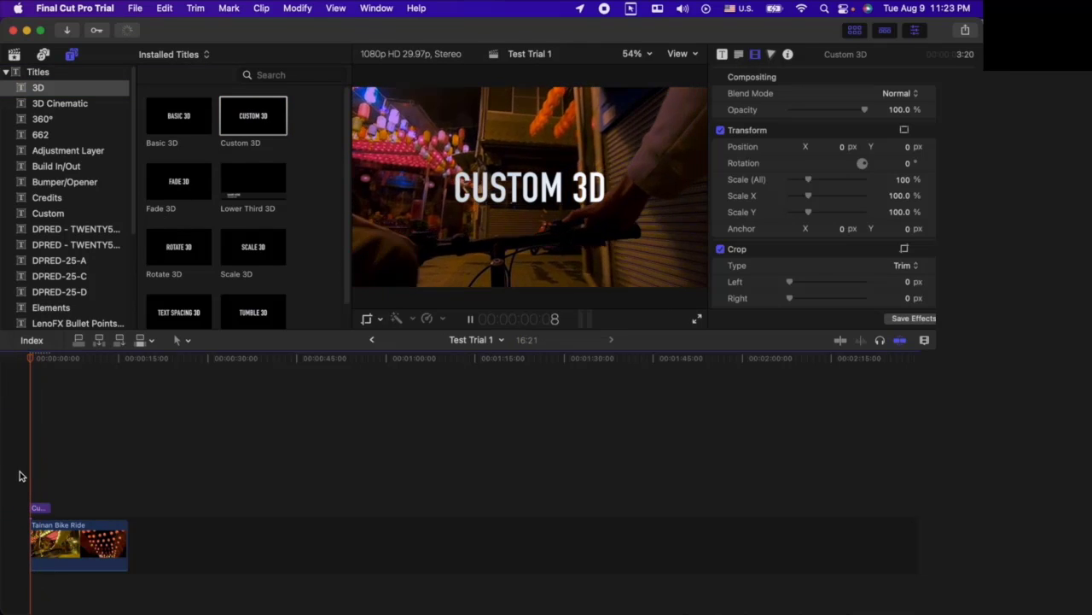
# - Examine the Custom 3D title's published parameters and compare them with the Tainan Bike Ride clip's video properties
pyautogui.click(46, 510)
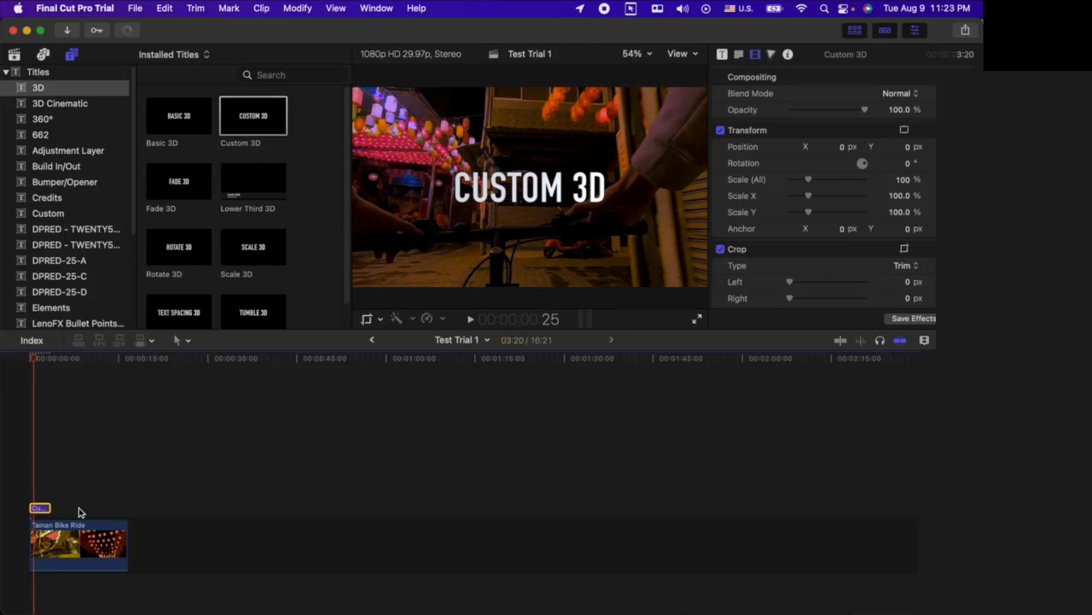
pyautogui.click(722, 55)
pyautogui.scroll(-5, 789, 145)
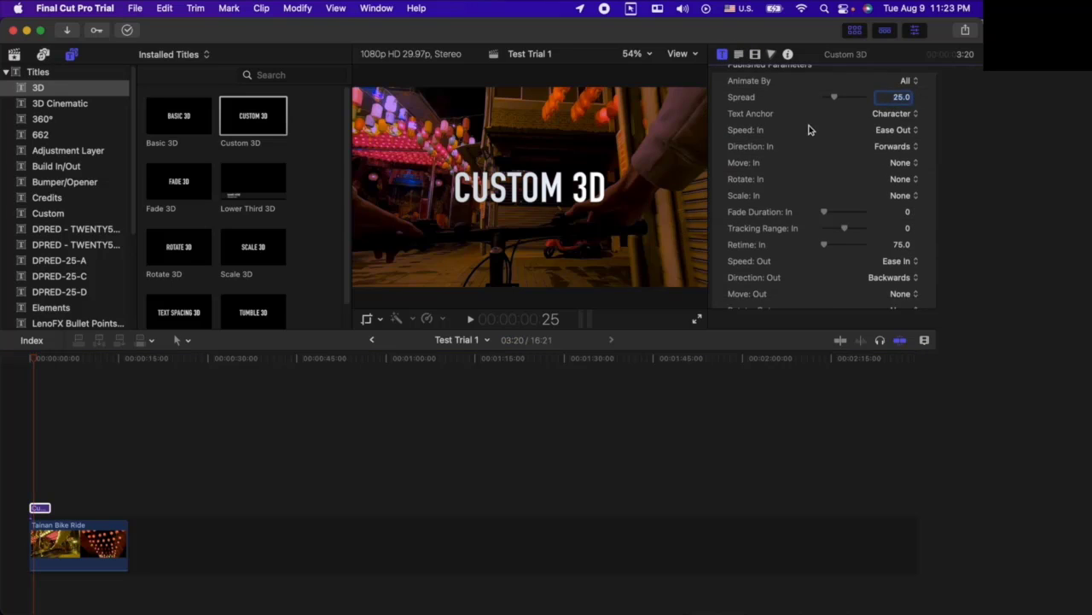
pyautogui.scroll(5, 792, 175)
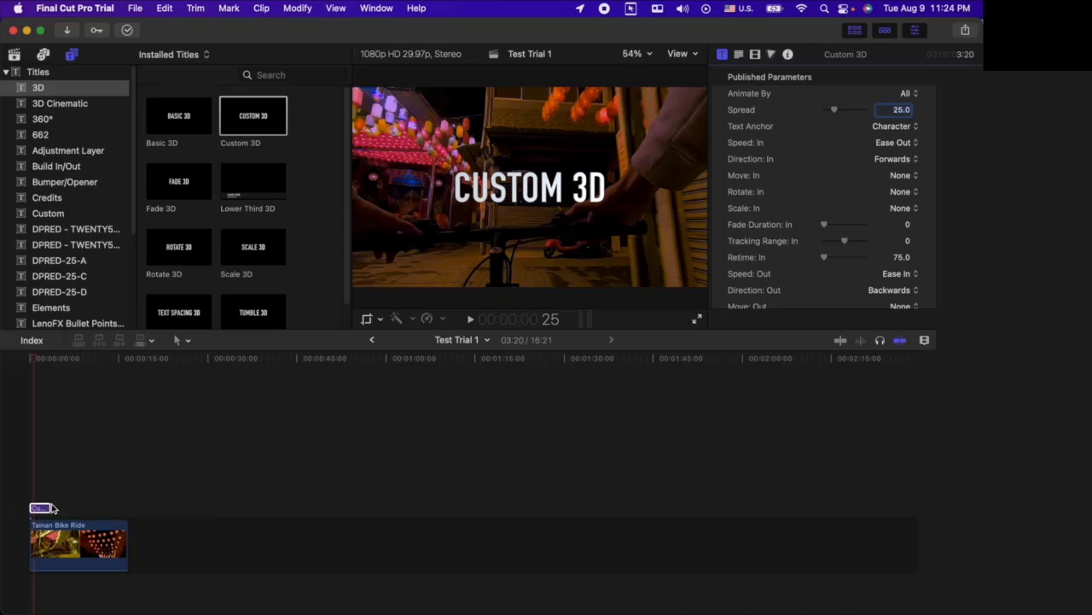
pyautogui.click(58, 536)
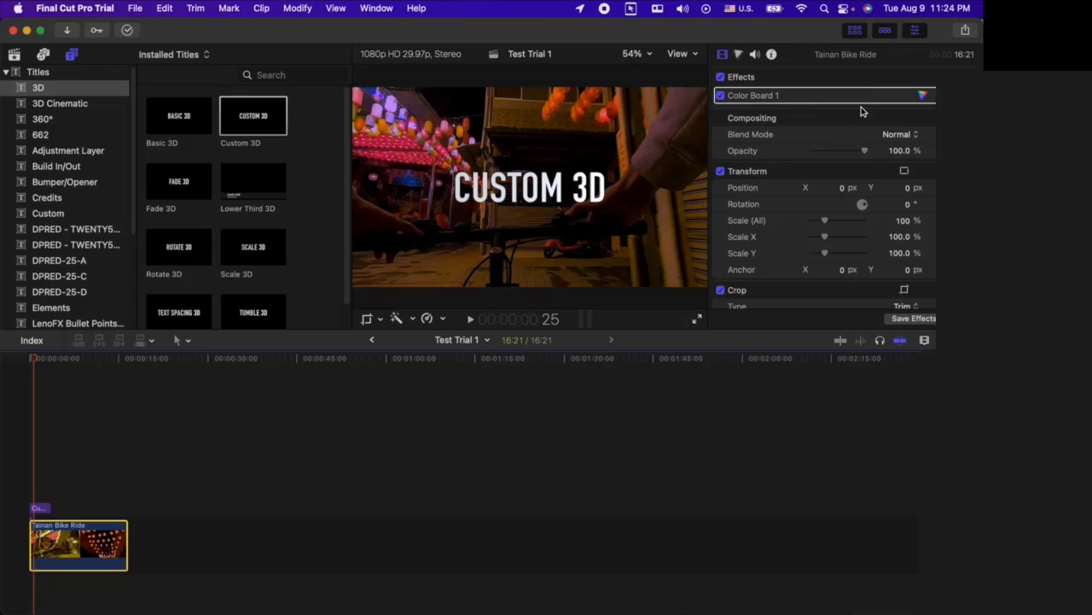
pyautogui.click(37, 509)
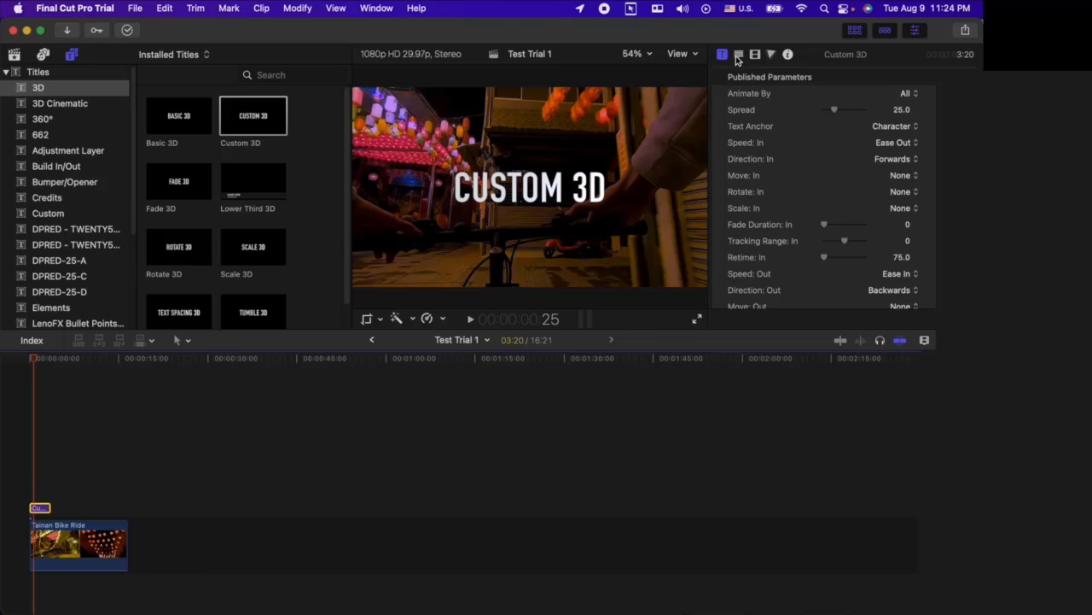
# - Replace the Custom 3D title's text with a capitalized first name and look over its text formatting settings
pyautogui.click(739, 55)
pyautogui.tripleClick(785, 153)
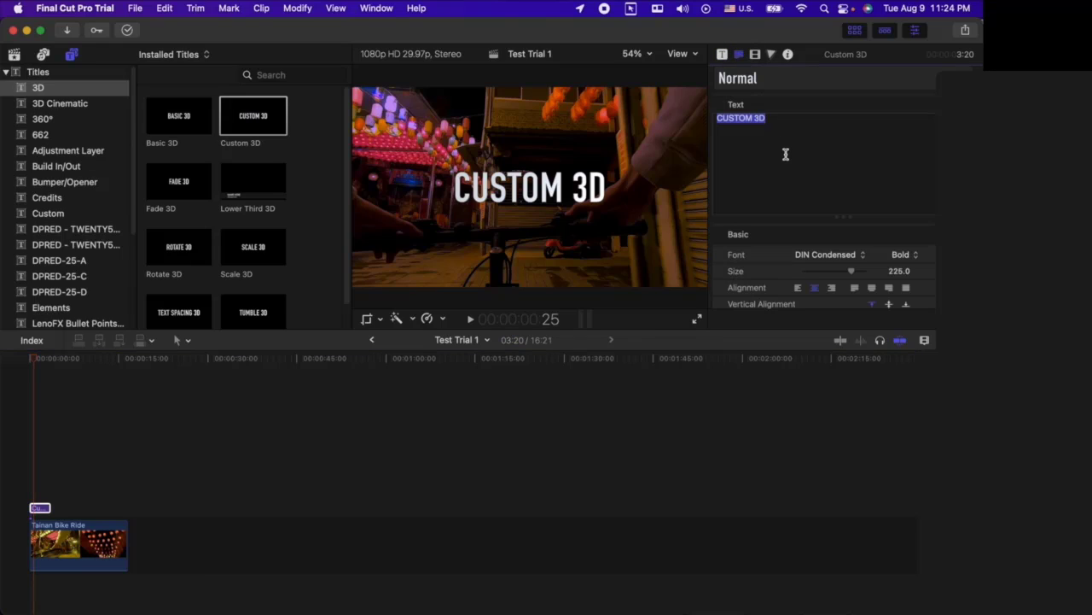
pyautogui.write('hug')
pyautogui.press('BackSpace')
pyautogui.press('BackSpace')
pyautogui.press('BackSpace')
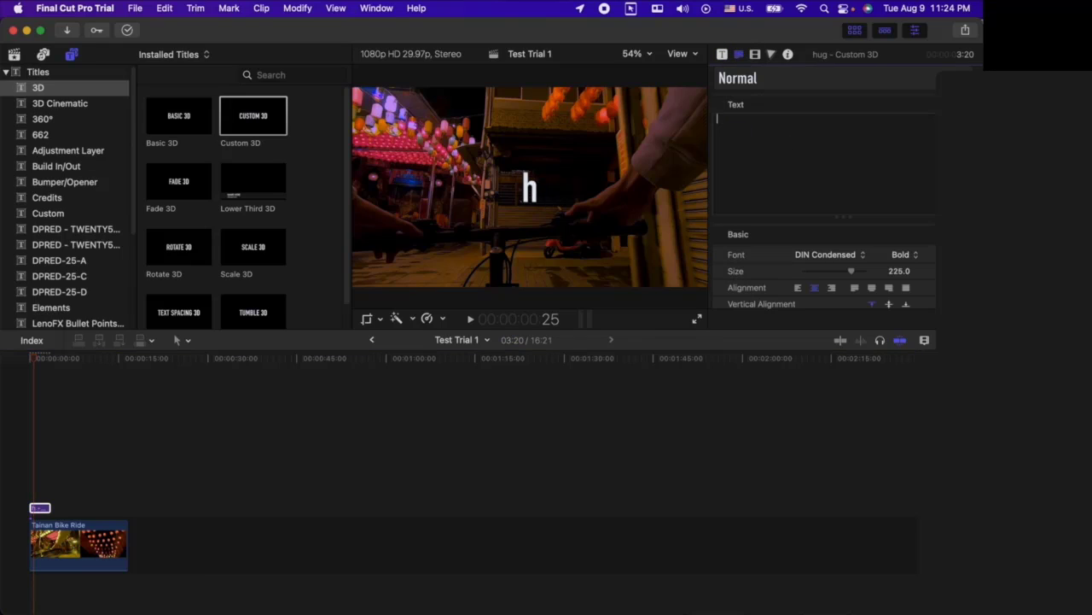
pyautogui.write('Ju')
pyautogui.press('BackSpace')
pyautogui.press('BackSpace')
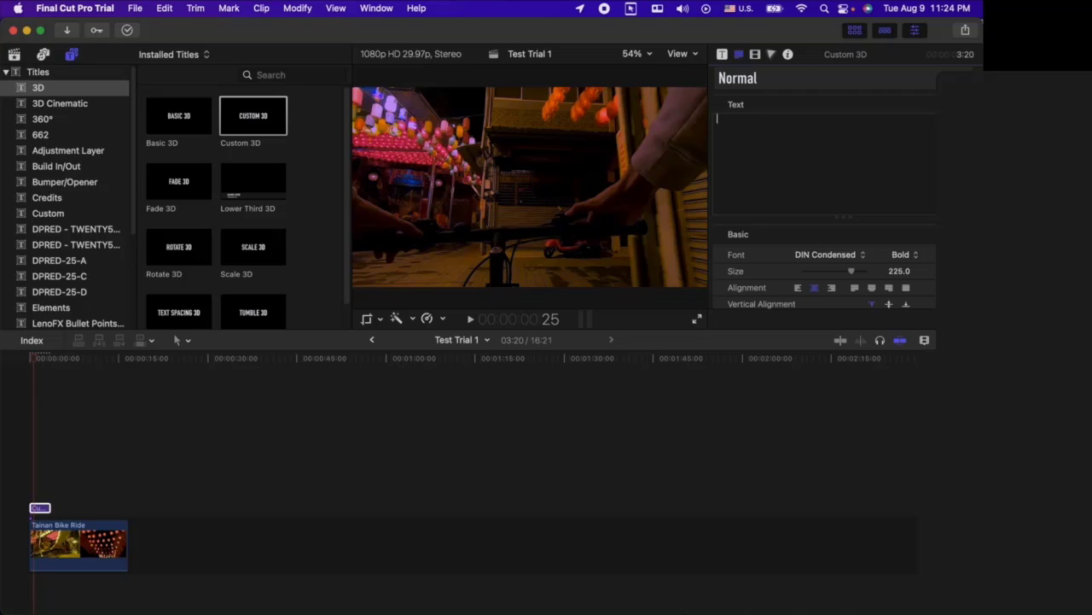
pyautogui.write('Hugo')
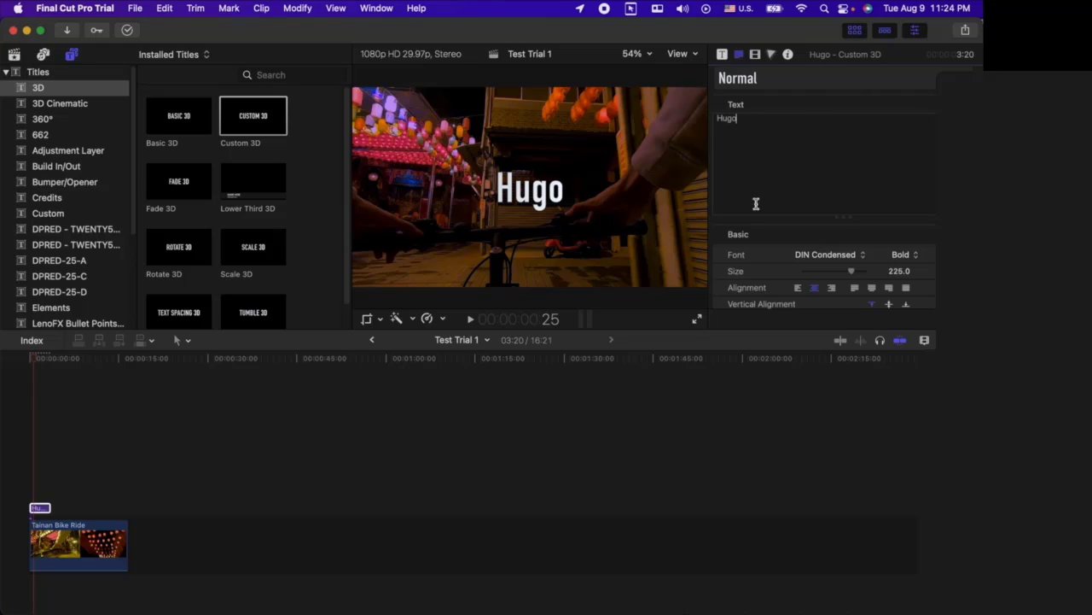
pyautogui.scroll(-5, 840, 221)
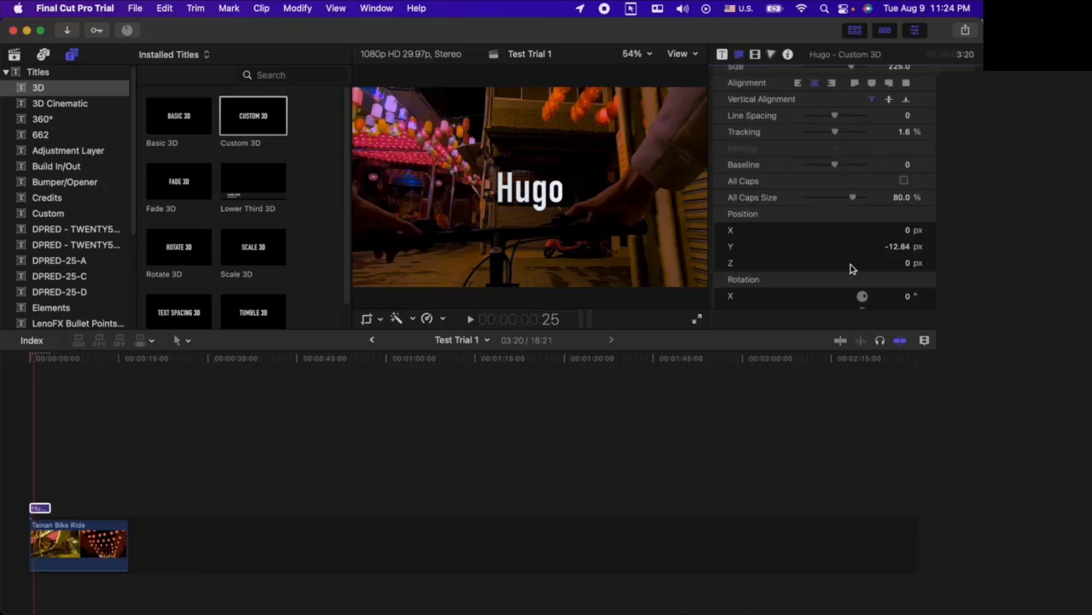
pyautogui.scroll(4, 858, 248)
# - Move the playhead to the start of the timeline and open the Crop controls for the Tainan Bike Ride clip
pyautogui.click(424, 461)
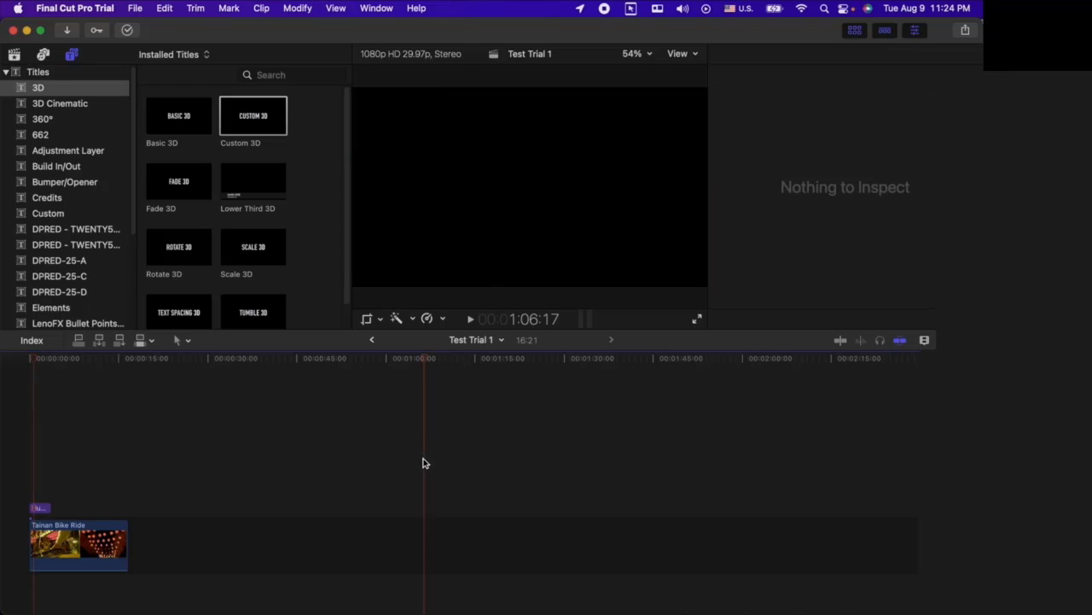
pyautogui.click(29, 469)
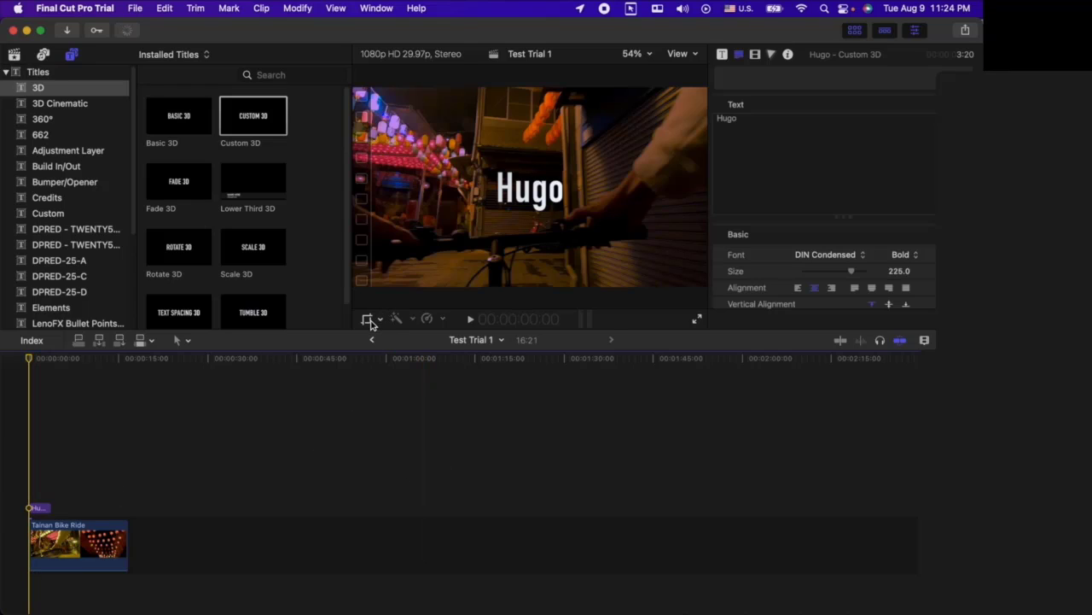
pyautogui.click(370, 323)
pyautogui.click(376, 321)
pyautogui.click(380, 321)
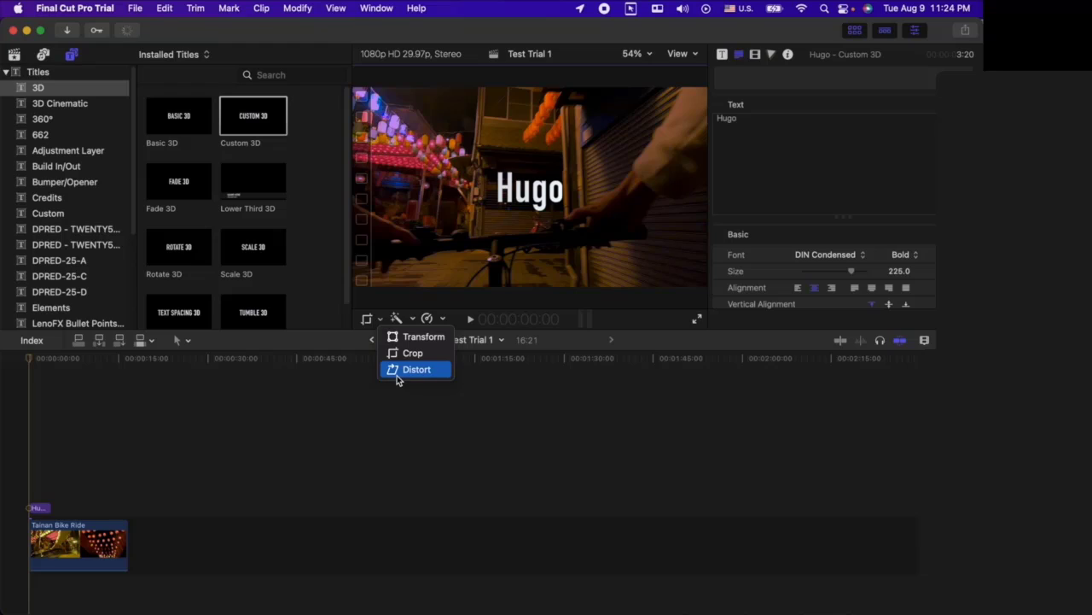
pyautogui.click(57, 539)
pyautogui.click(55, 540)
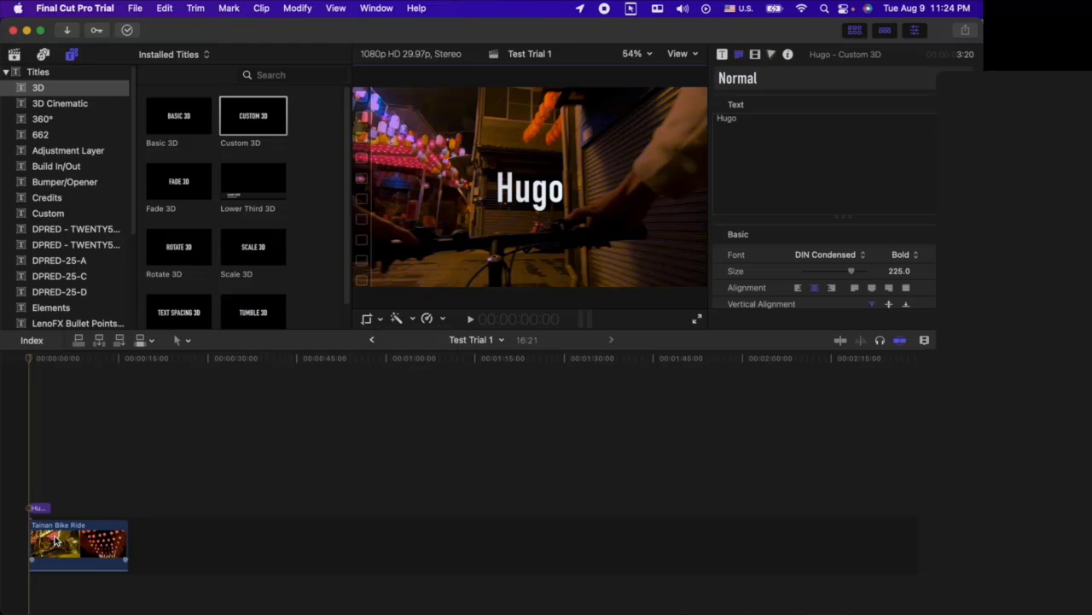
pyautogui.click(55, 540)
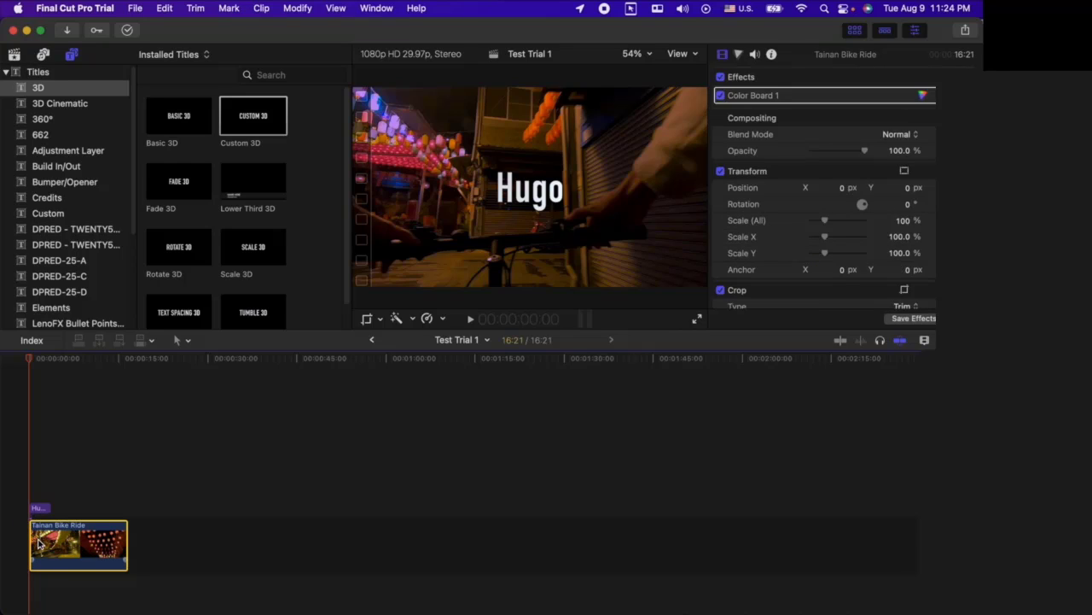
pyautogui.click(381, 318)
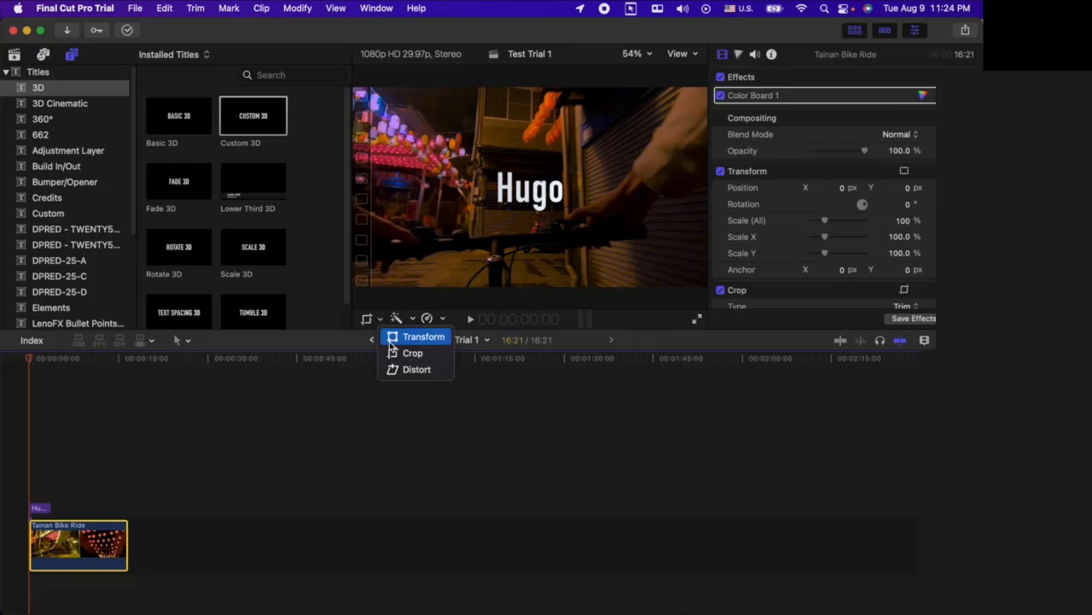
pyautogui.click(394, 350)
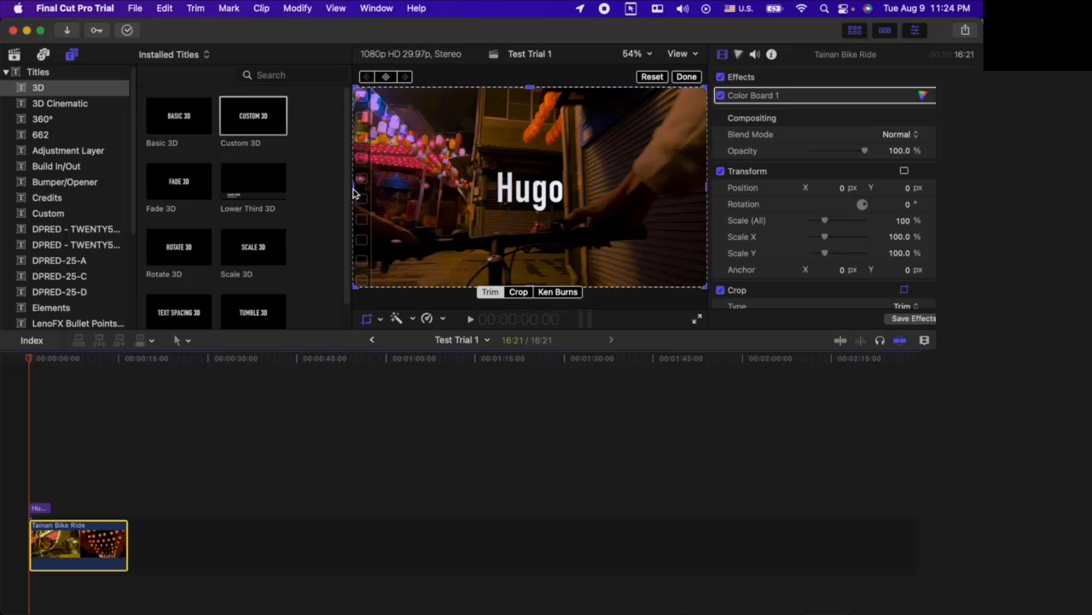
# - Set the viewer zoom to 50% to give room around the clip's crop handles
pyautogui.moveTo(354, 193)
pyautogui.mouseDown()
pyautogui.moveTo(381, 195)
pyautogui.moveTo(342, 191)
pyautogui.mouseUp()
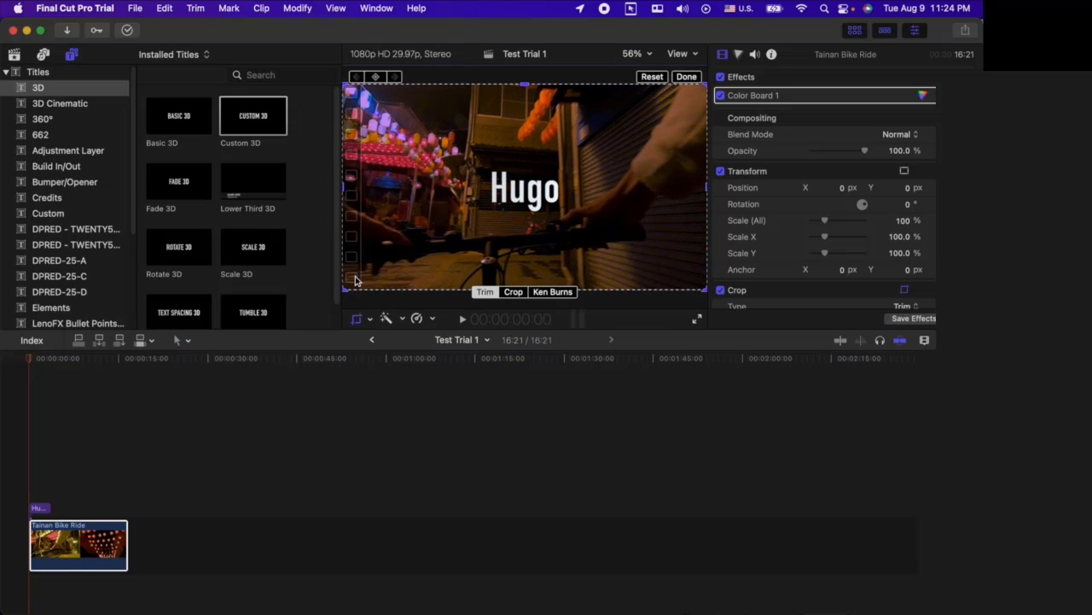
pyautogui.click(651, 54)
pyautogui.click(650, 120)
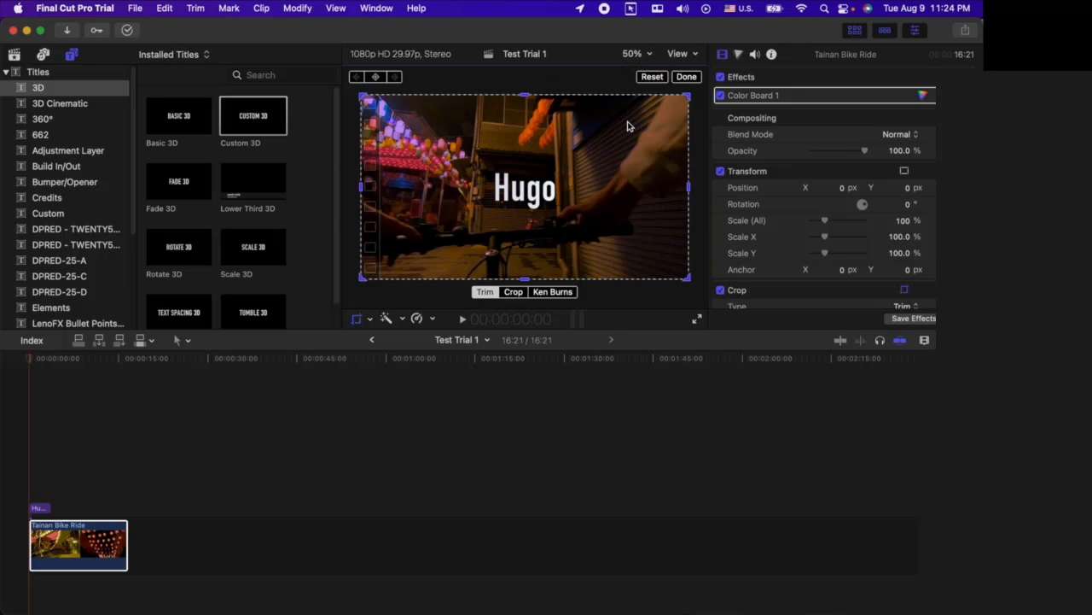
# - Try trimming the clip's left edge by about 533 px and its right edge inward, and undo both trims
pyautogui.moveTo(362, 190); pyautogui.dragTo(452, 198)
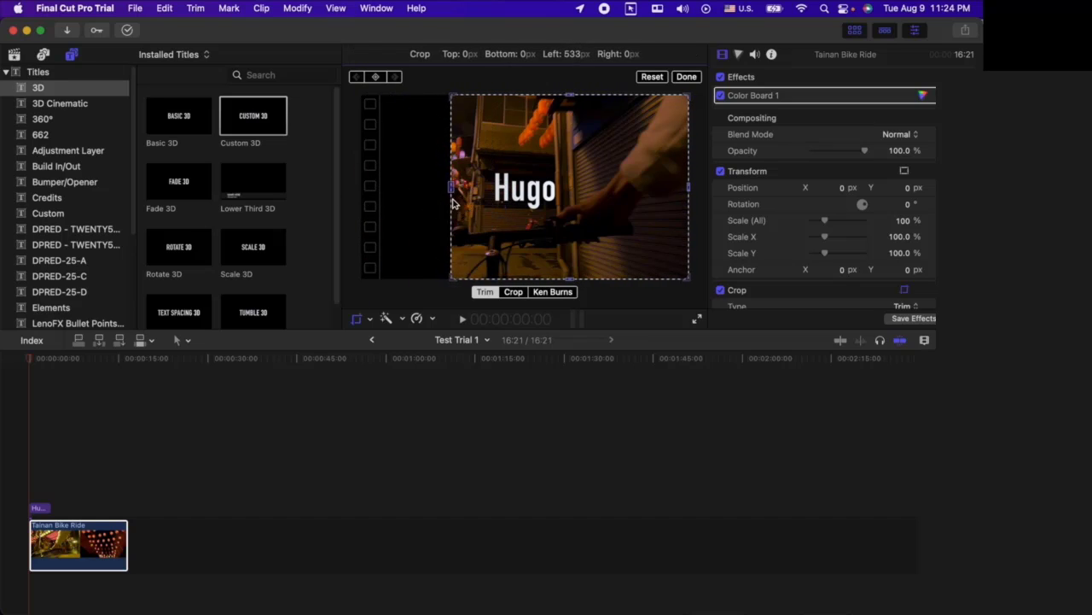
pyautogui.moveTo(688, 186); pyautogui.dragTo(577, 203)
pyautogui.press('super+z')
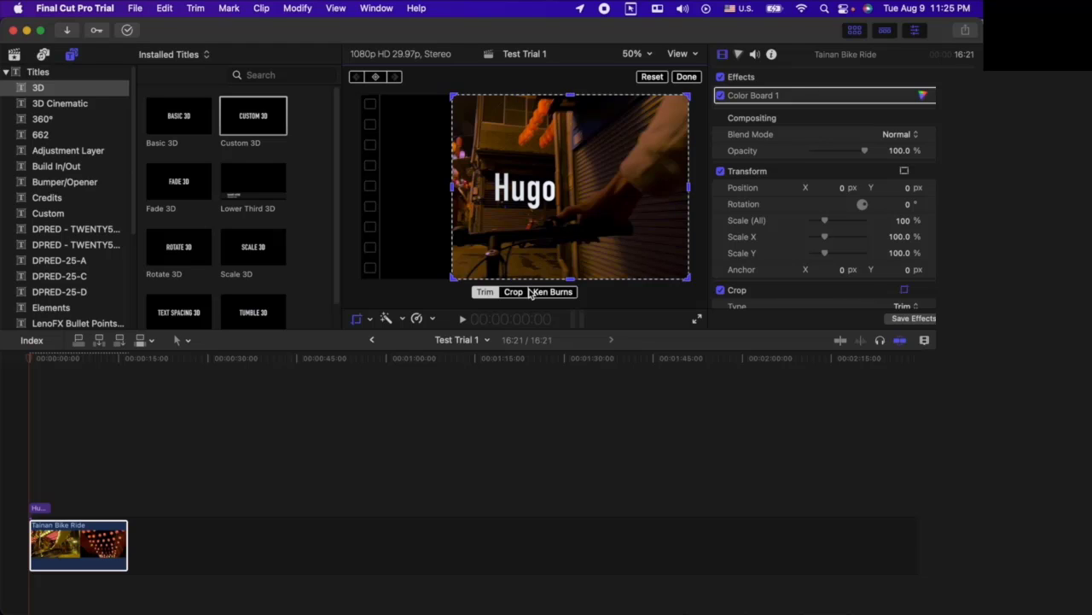
pyautogui.press('super+z')
# - Try cropping the Tainan Bike Ride clip to a smaller area of the frame in Crop mode
pyautogui.click(515, 294)
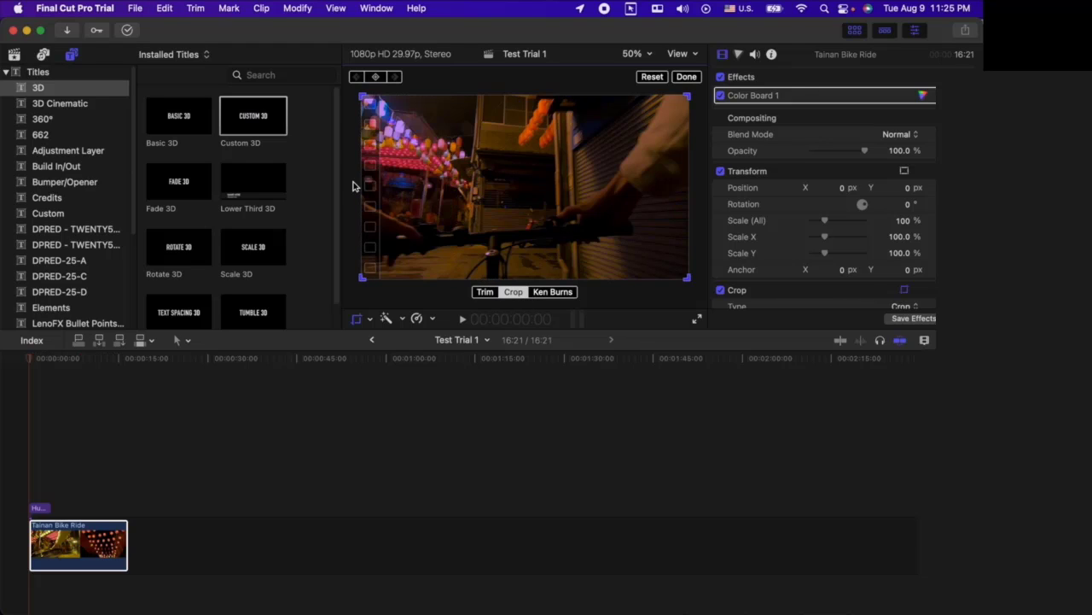
pyautogui.moveTo(364, 277); pyautogui.dragTo(486, 181)
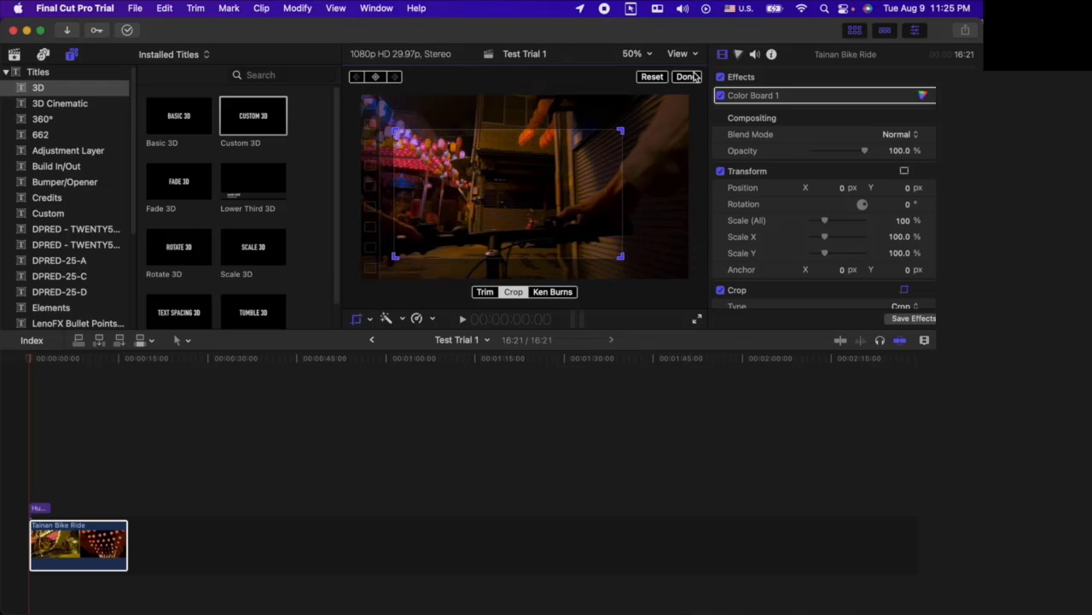
pyautogui.click(688, 76)
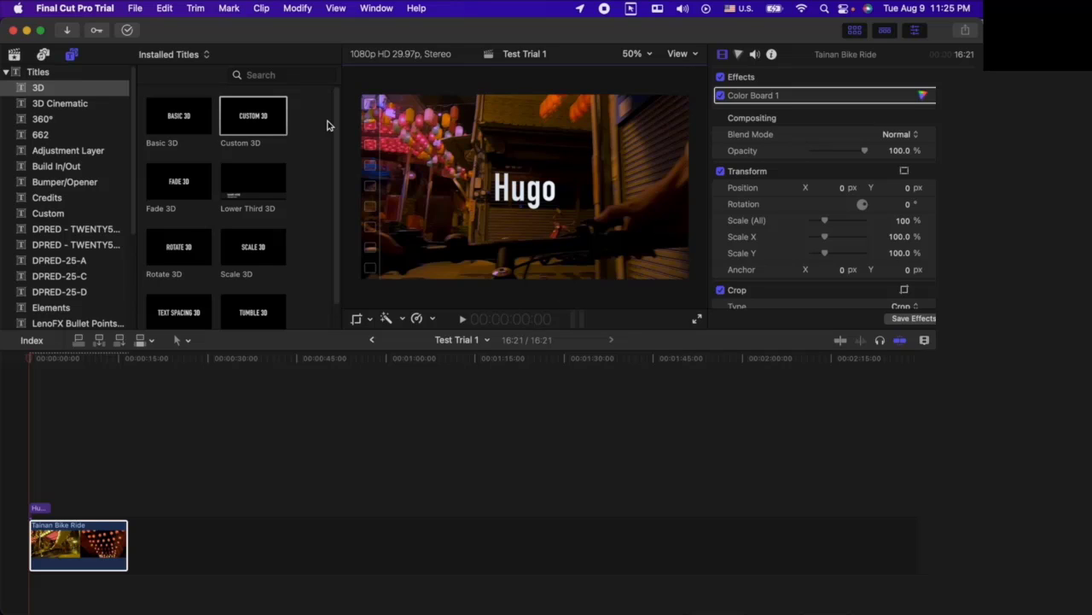
# - Try moving the Tainan Bike Ride clip within the frame using Transform, and undo the move
pyautogui.click(369, 318)
pyautogui.click(410, 337)
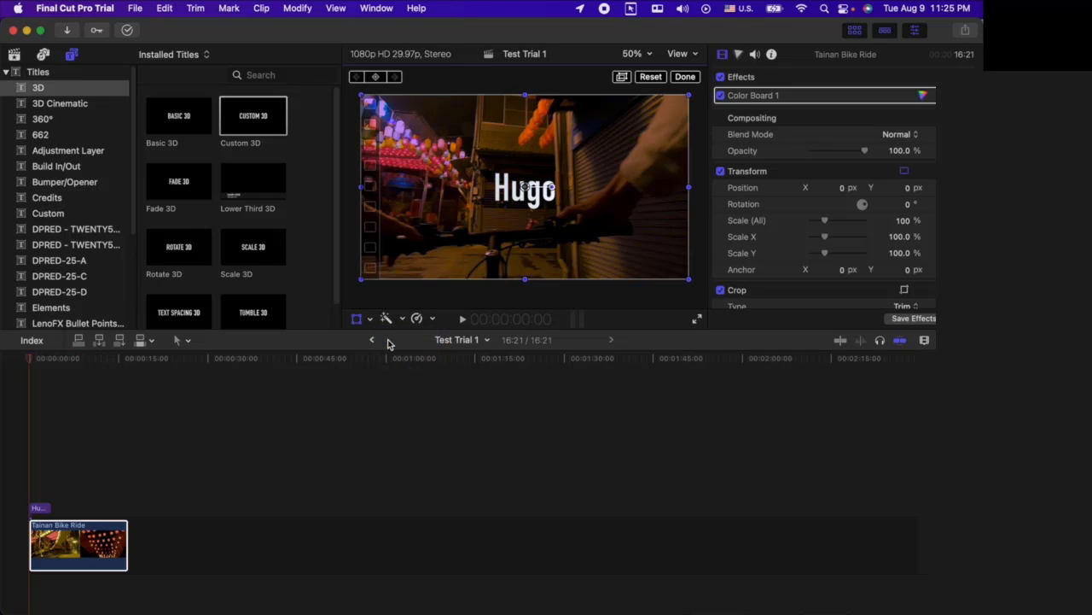
pyautogui.moveTo(548, 162); pyautogui.dragTo(589, 225)
pyautogui.press('super+z')
# - Try moving the Custom 3D title up and to the left within the frame using Transform
pyautogui.click(36, 510)
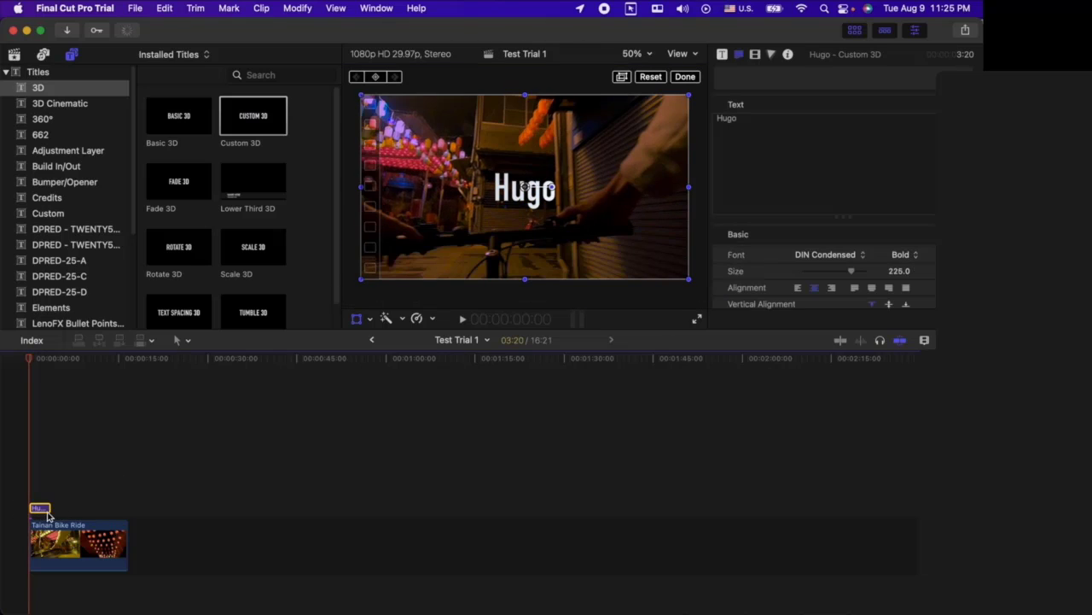
pyautogui.click(358, 320)
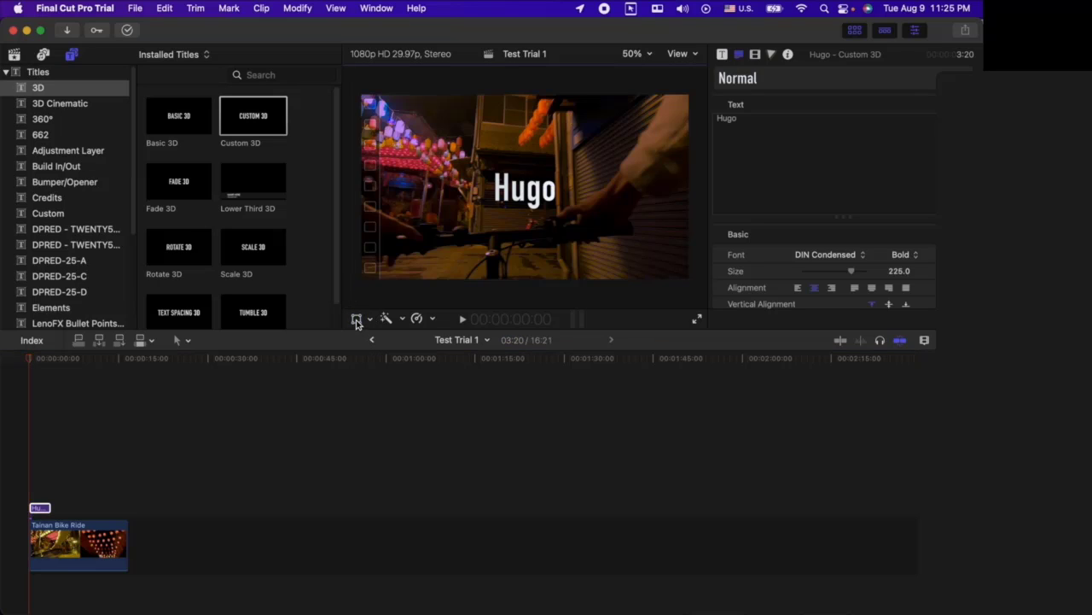
pyautogui.click(357, 320)
pyautogui.moveTo(525, 175); pyautogui.dragTo(480, 162)
pyautogui.click(688, 79)
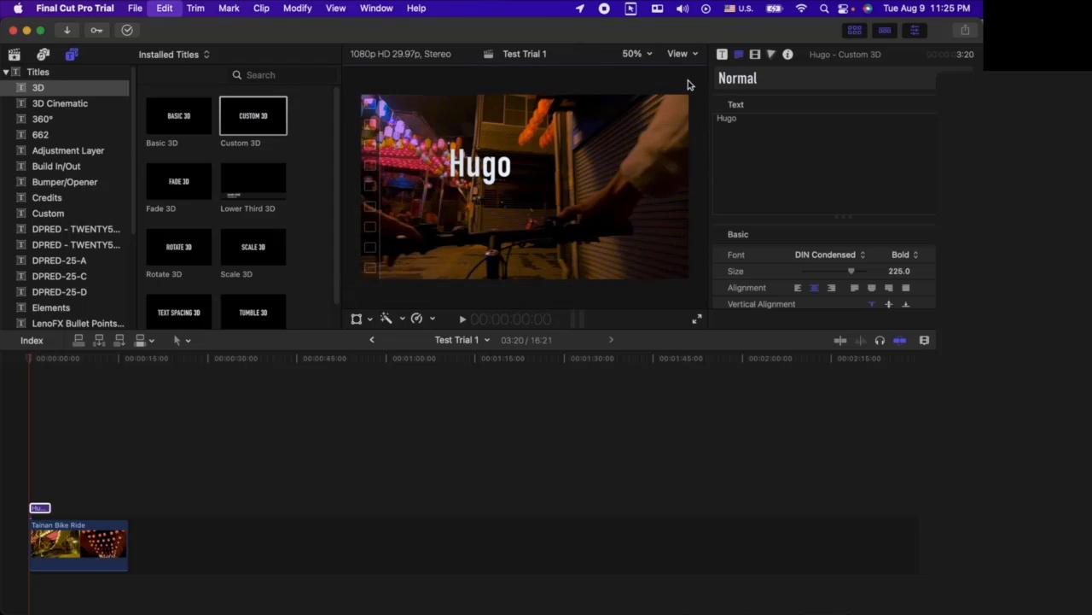
# - Return the playhead to the start of the timeline and view the list of available editing tools
pyautogui.click(336, 451)
pyautogui.click(7, 423)
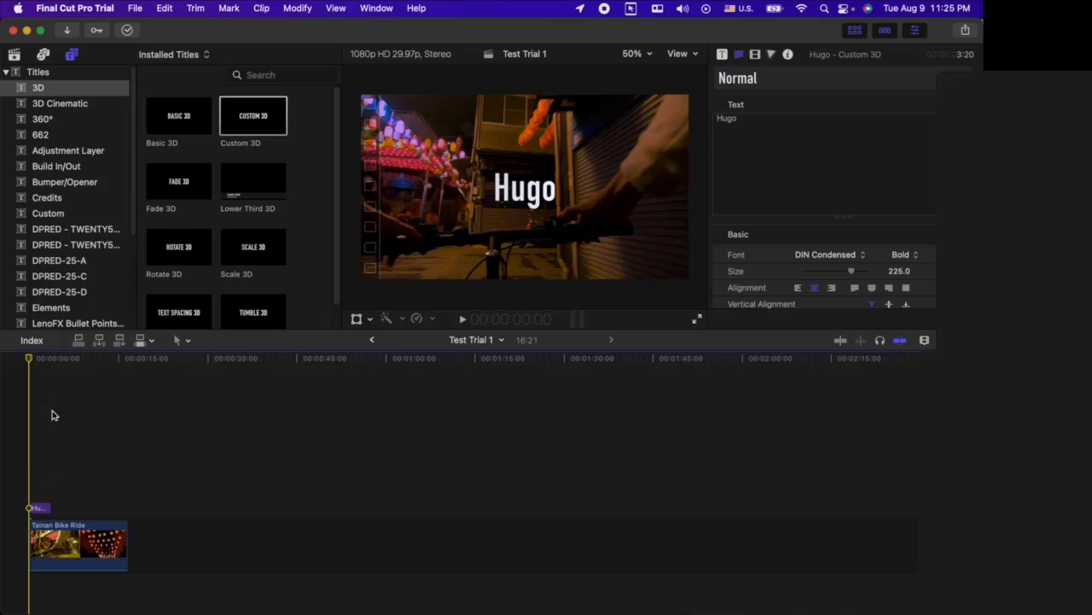
pyautogui.moveTo(34, 359)
pyautogui.mouseDown()
pyautogui.moveTo(67, 360)
pyautogui.moveTo(24, 366)
pyautogui.mouseUp()
pyautogui.click(189, 340)
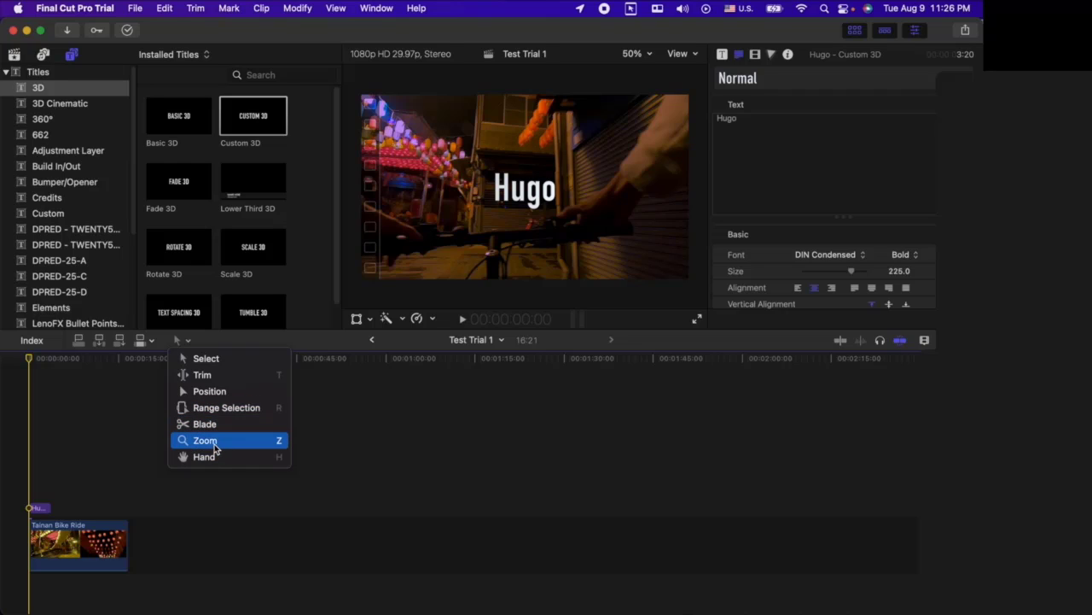
pyautogui.click(140, 462)
pyautogui.scroll(-1, 140, 456)
# - Enlarge the beginning of the timeline with the Zoom tool
pyautogui.click(181, 341)
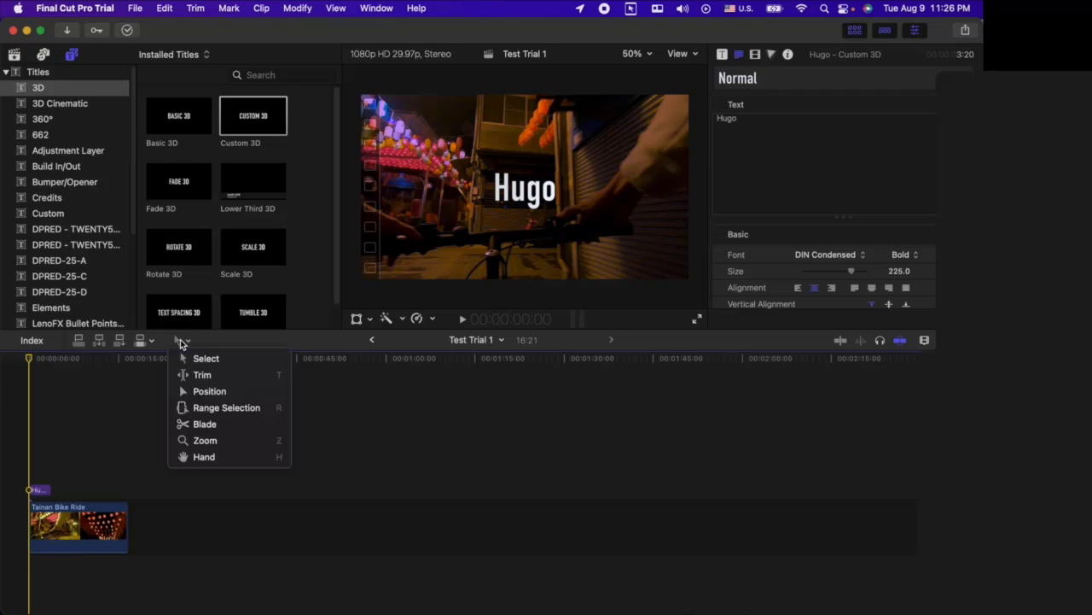
pyautogui.click(206, 440)
pyautogui.click(26, 450)
pyautogui.click(31, 450)
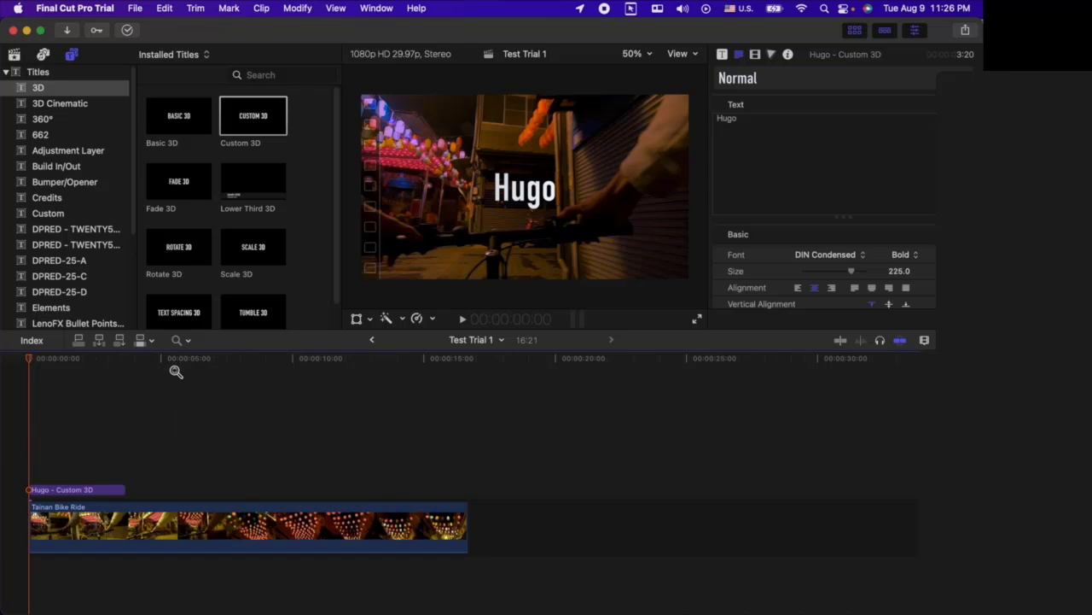
# - Split the Tainan Bike Ride clip at about 3 seconds and the Custom 3D title at about 2 seconds with the Blade tool
pyautogui.click(186, 344)
pyautogui.click(198, 422)
pyautogui.click(108, 513)
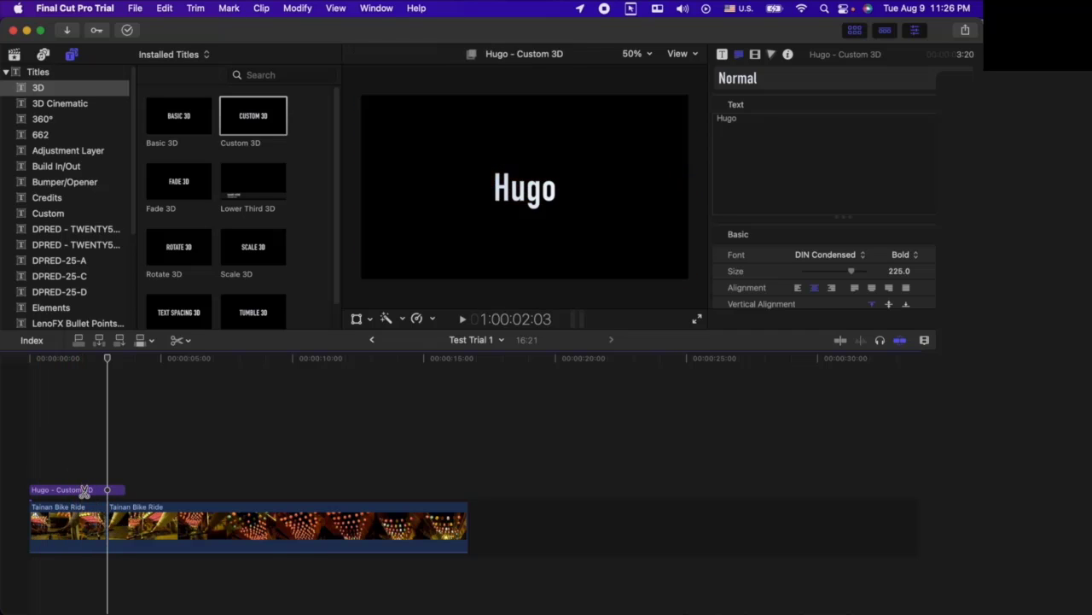
pyautogui.click(84, 489)
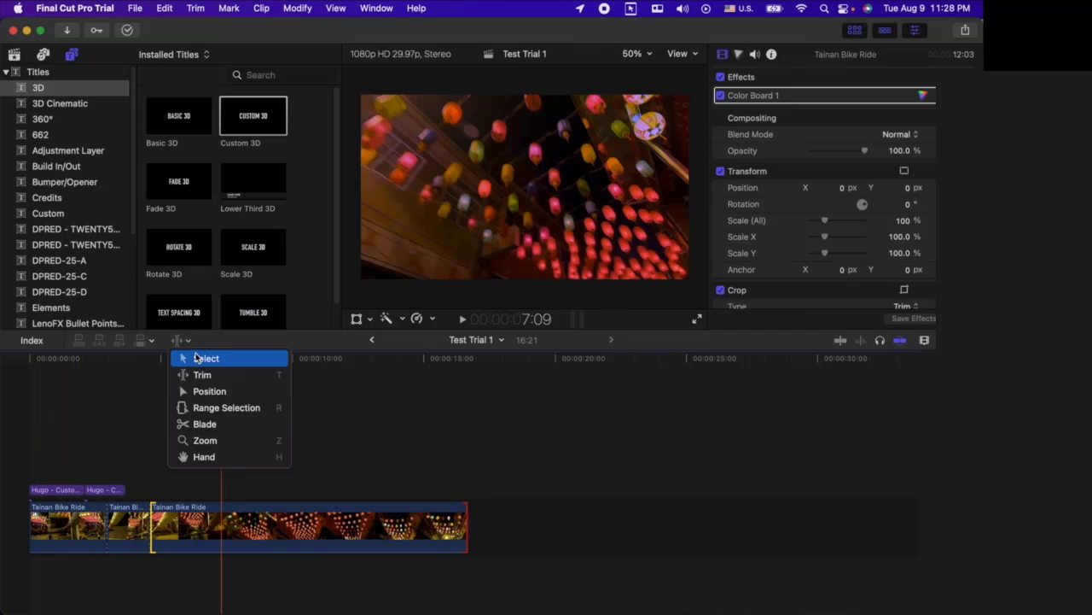
# - Switch to the Select tool and go through the clips and titles listed in the timeline index
pyautogui.click(195, 356)
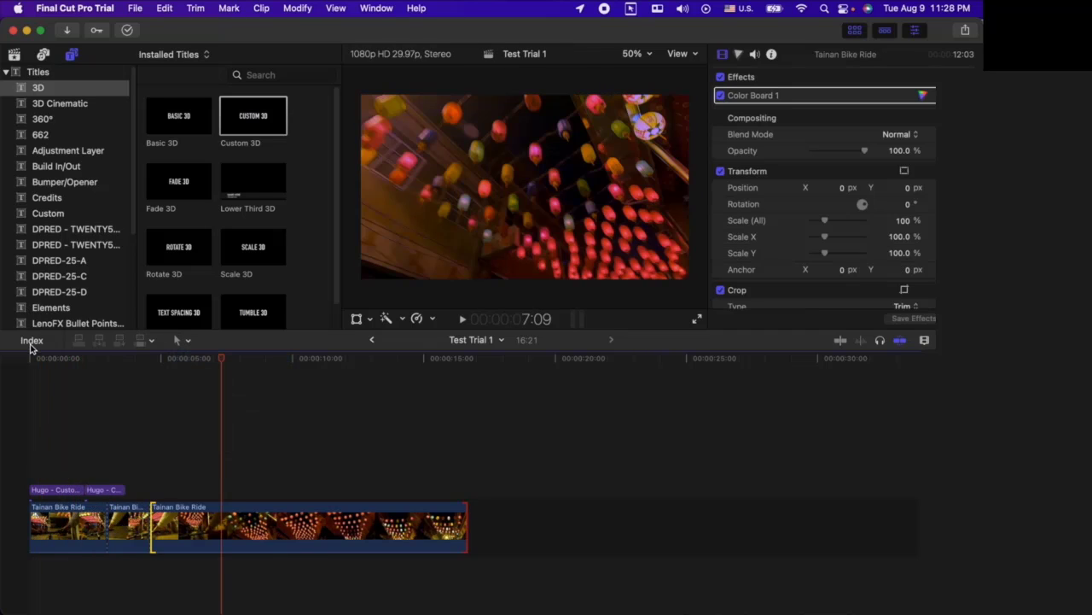
pyautogui.click(31, 340)
pyautogui.click(53, 497)
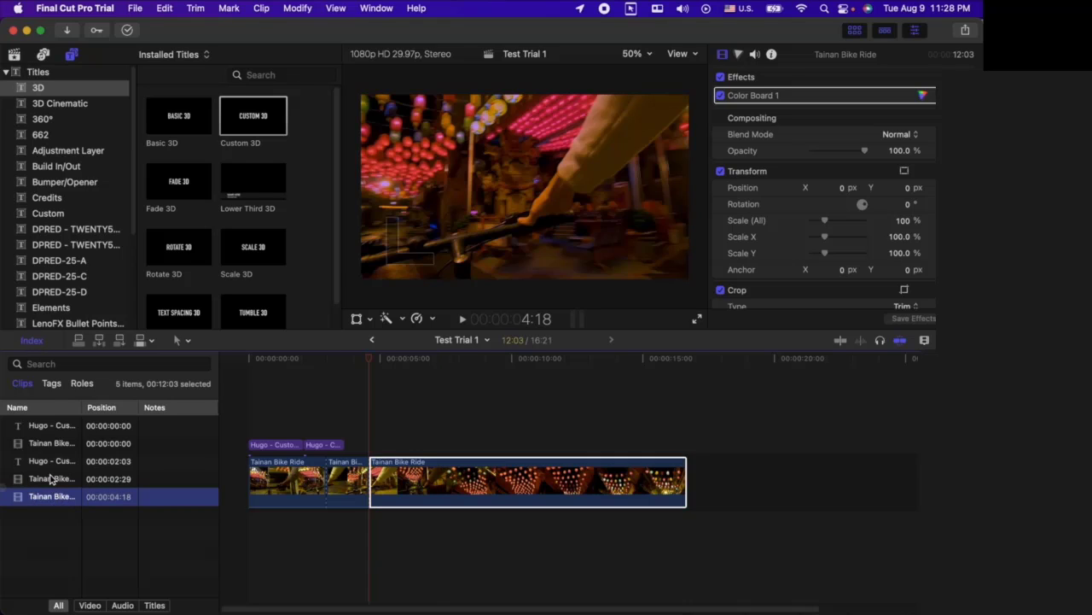
pyautogui.click(51, 478)
pyautogui.click(49, 443)
pyautogui.click(56, 426)
pyautogui.click(57, 463)
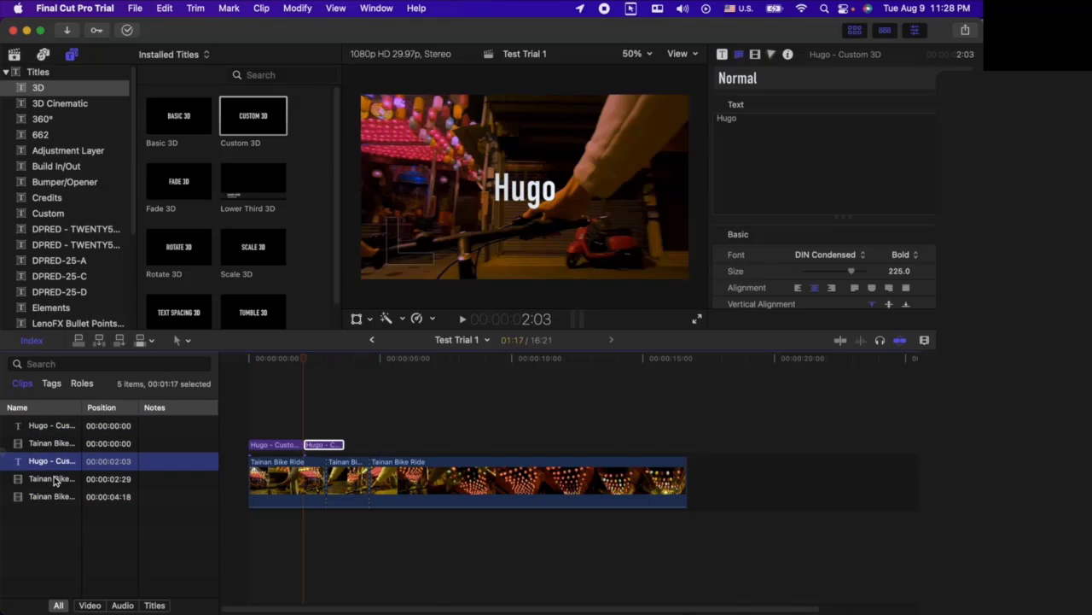
pyautogui.click(58, 479)
pyautogui.click(56, 497)
pyautogui.click(56, 445)
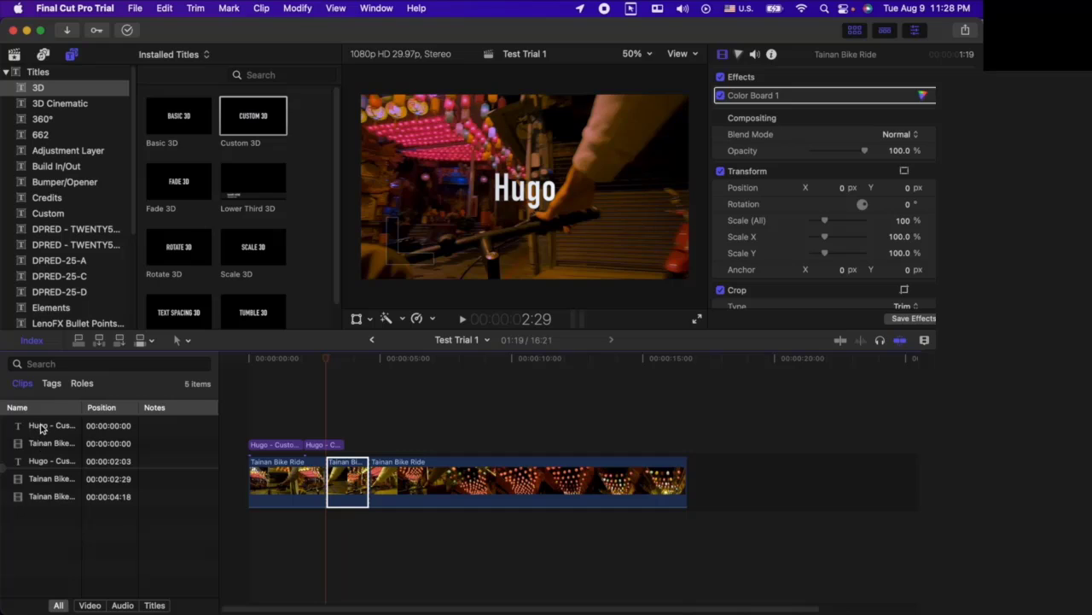
# - Select both Custom 3D title pieces together from the timeline index
pyautogui.click(41, 428)
pyautogui.click(46, 461)
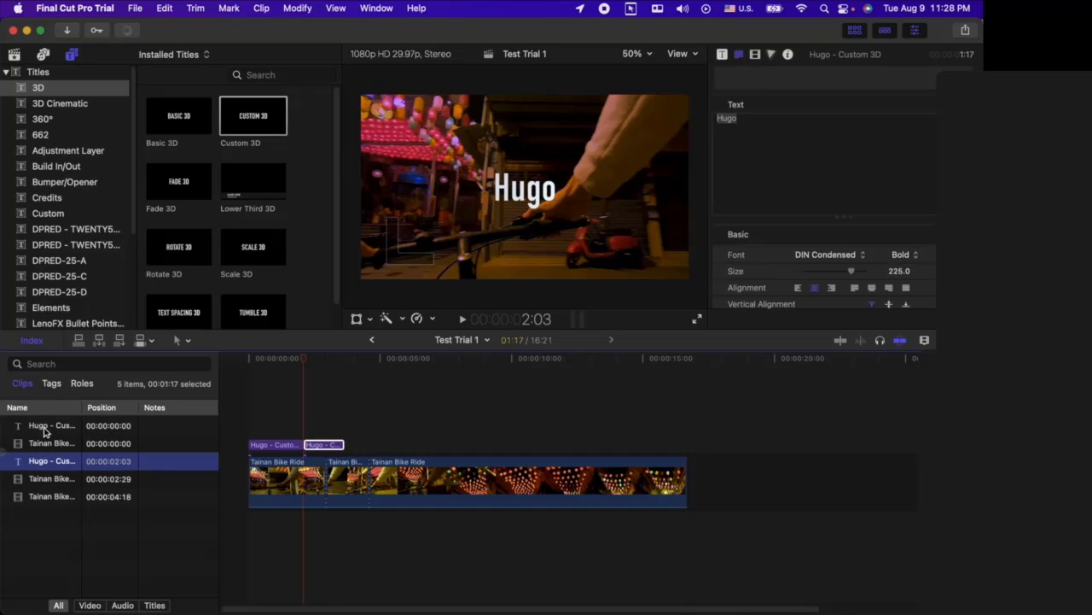
pyautogui.click(45, 429)
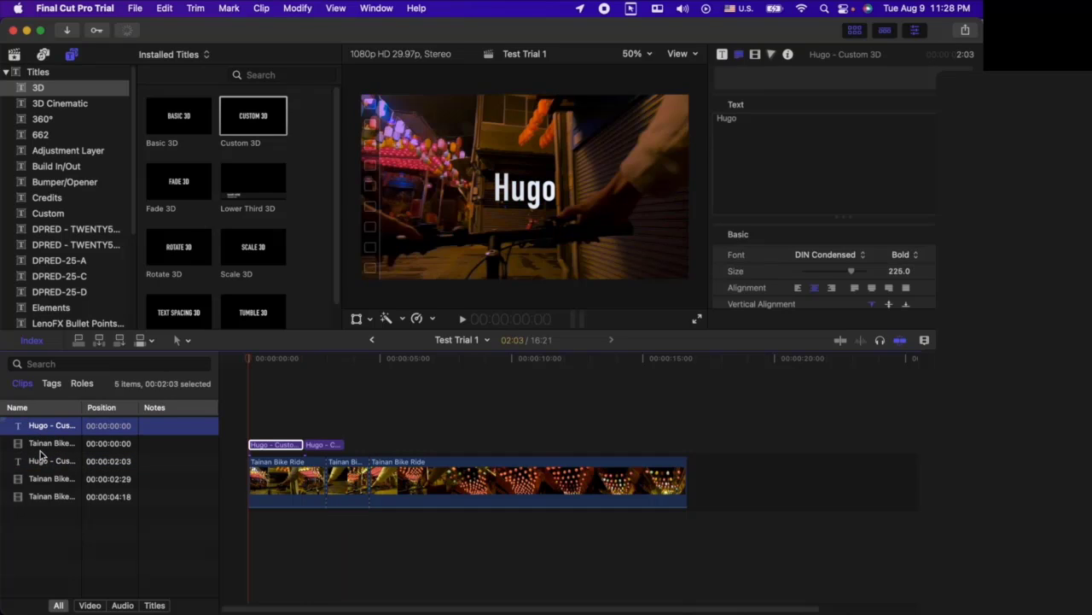
pyautogui.click(39, 449)
pyautogui.press('Down')
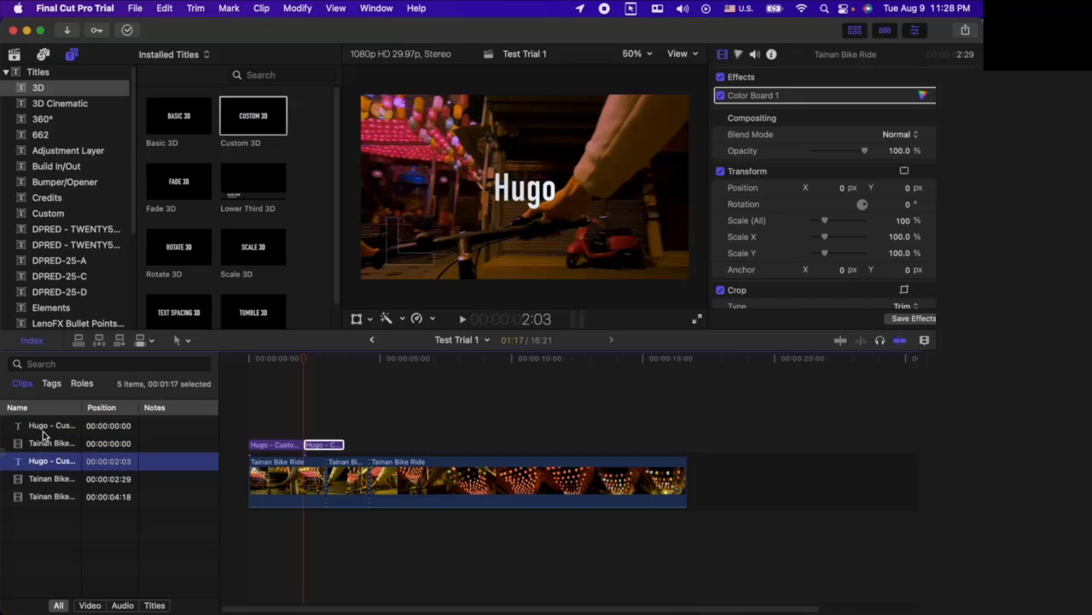
pyautogui.keyDown('super'); pyautogui.click(42, 427); pyautogui.keyUp('super')
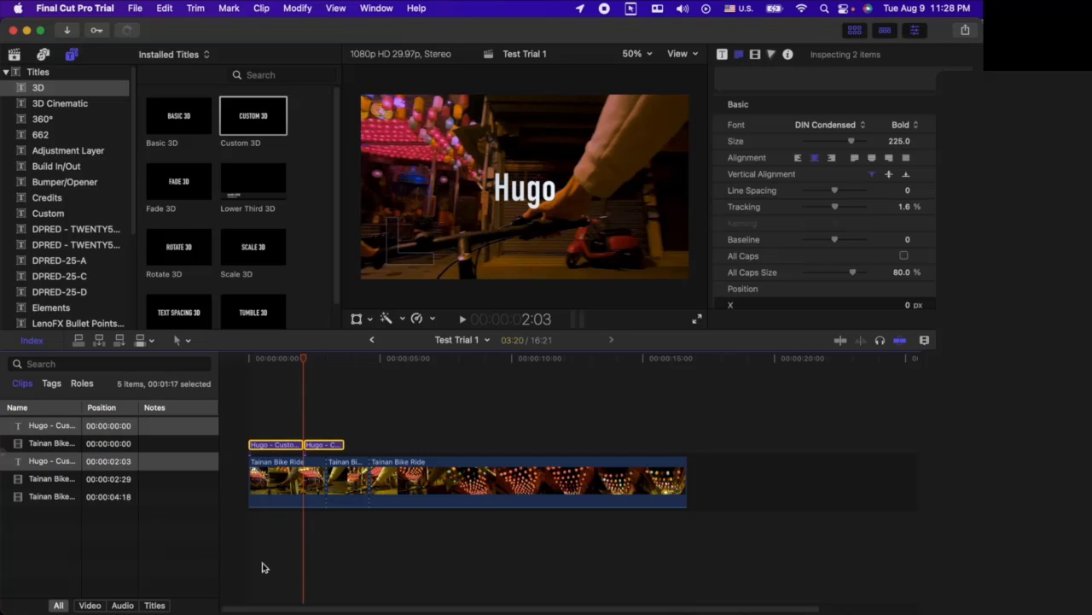
# - Try box-selecting the clips in the timeline, and close the timeline index
pyautogui.click(293, 546)
pyautogui.moveTo(478, 563); pyautogui.dragTo(248, 464)
pyautogui.click(285, 530)
pyautogui.moveTo(479, 570); pyautogui.dragTo(282, 492)
pyautogui.click(113, 494)
pyautogui.click(64, 582)
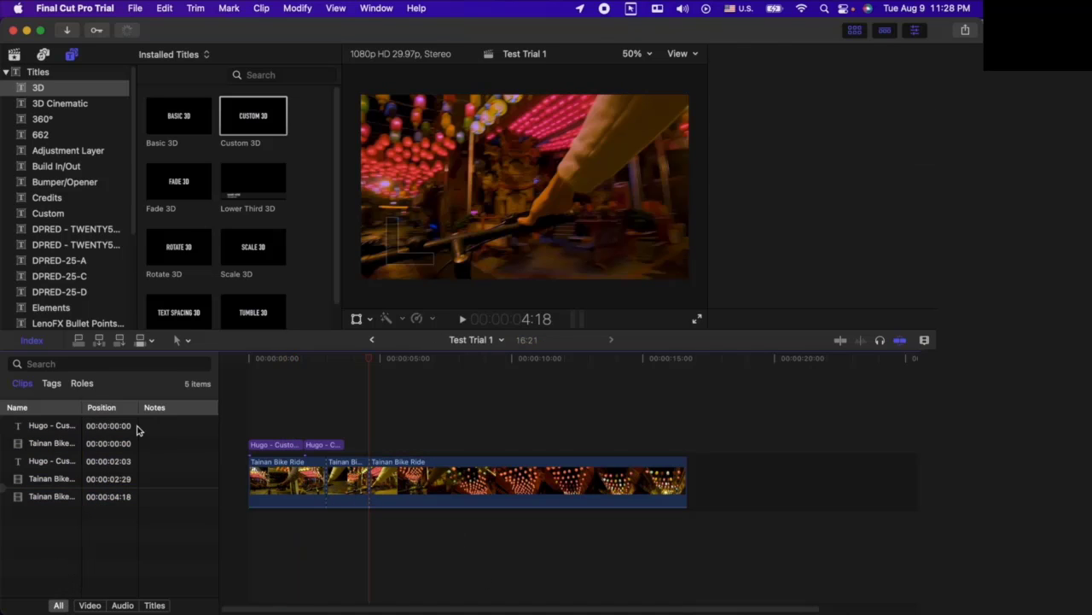
pyautogui.click(32, 341)
pyautogui.click(33, 342)
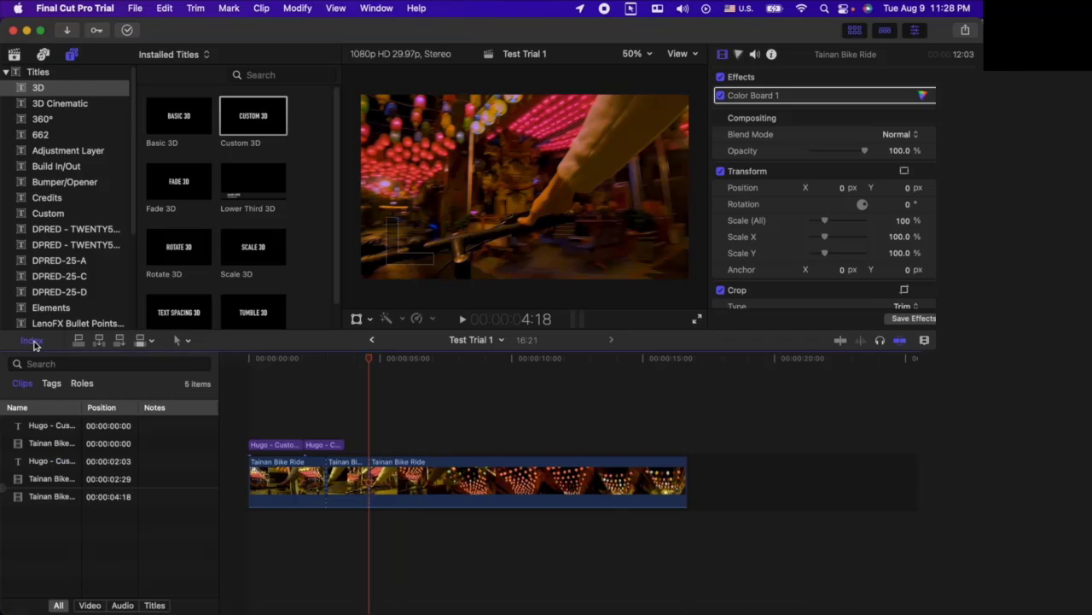
pyautogui.click(32, 341)
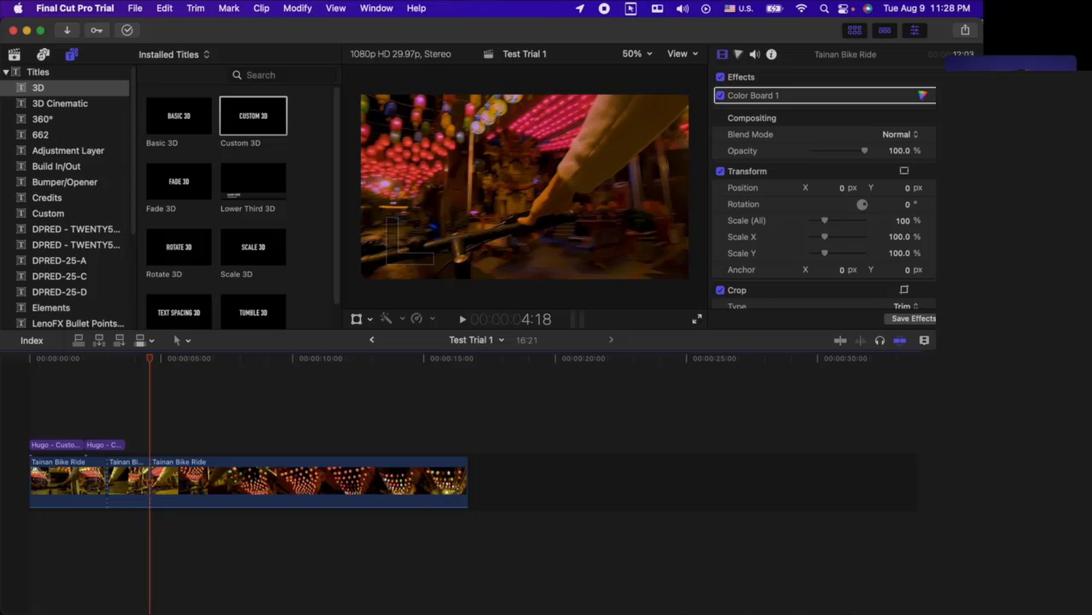
# - Open the Effects browser and look through all the video effects
pyautogui.press('super+5')
pyautogui.scroll(1, 728, 398)
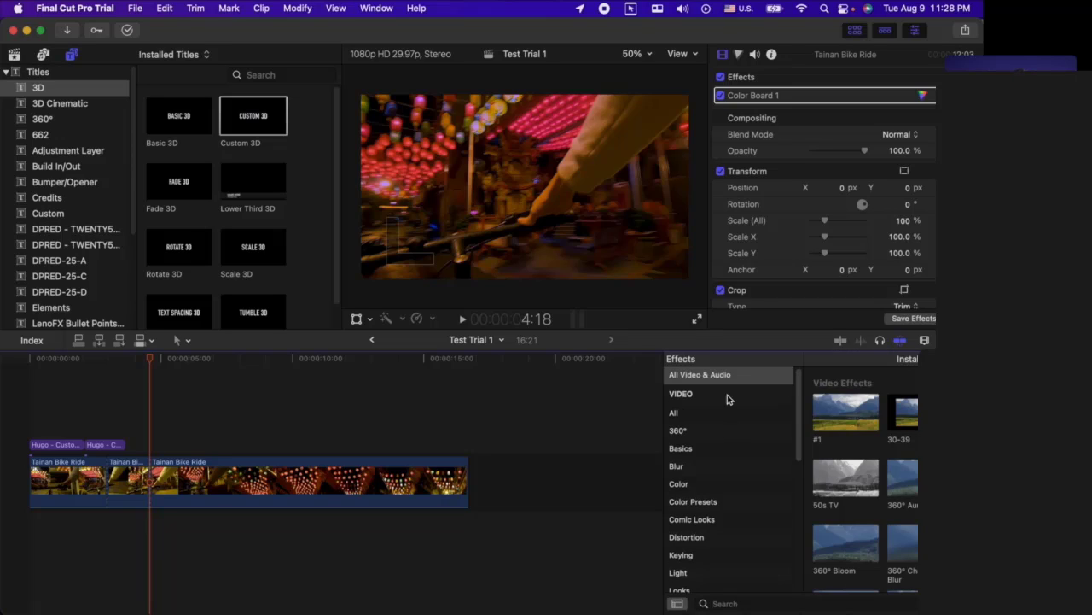
pyautogui.scroll(-5, 853, 478)
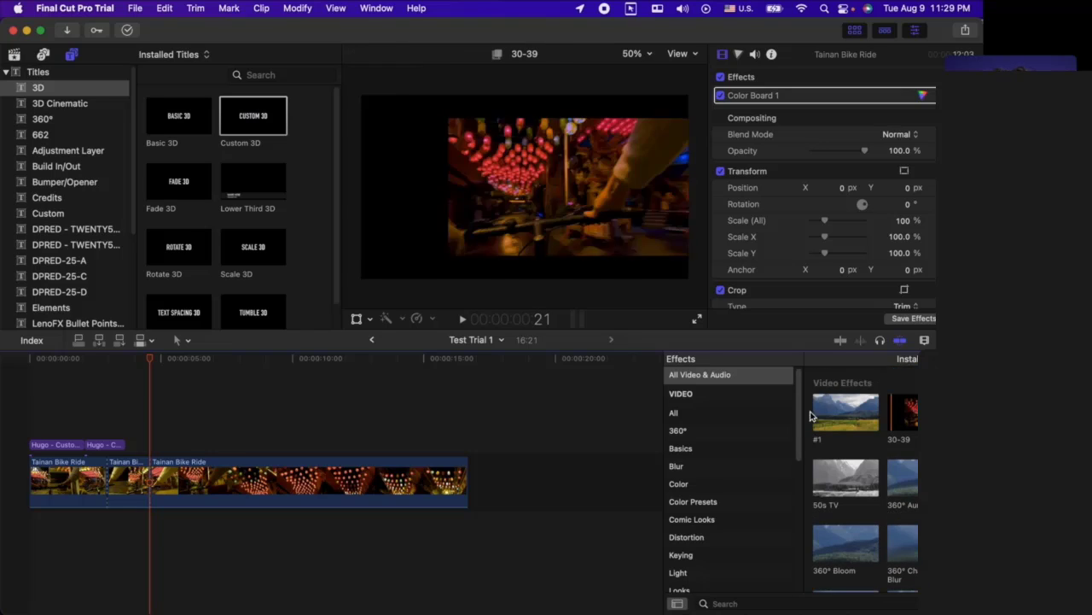
pyautogui.click(735, 416)
pyautogui.scroll(-10, 888, 461)
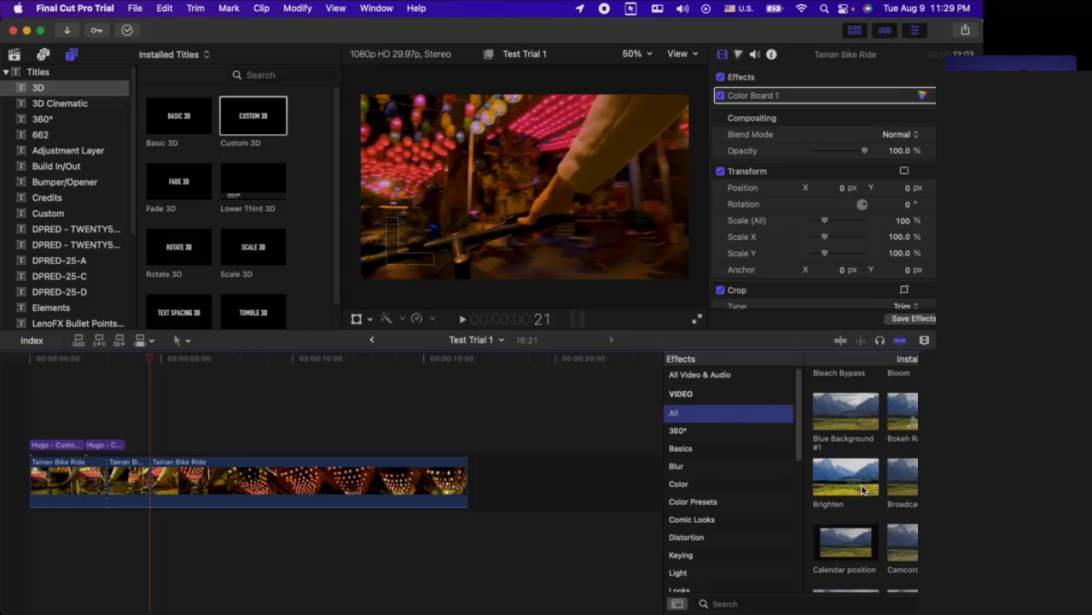
# - Apply the Cartoon effect to the first Tainan Bike Ride clip and preview the playback
pyautogui.moveTo(867, 476); pyautogui.dragTo(62, 483)
pyautogui.click(50, 424)
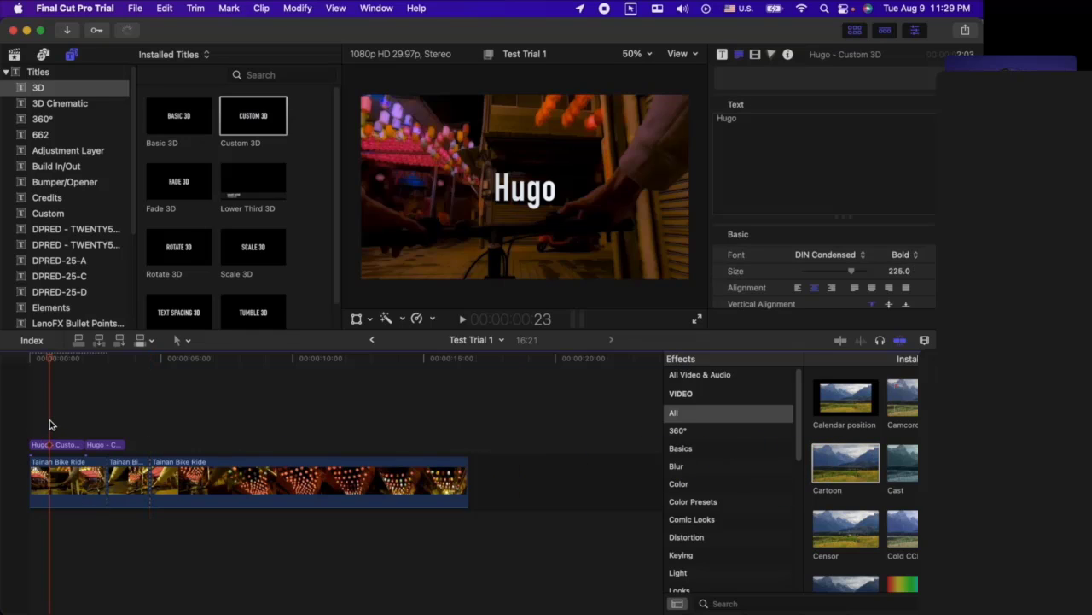
pyautogui.press('space')
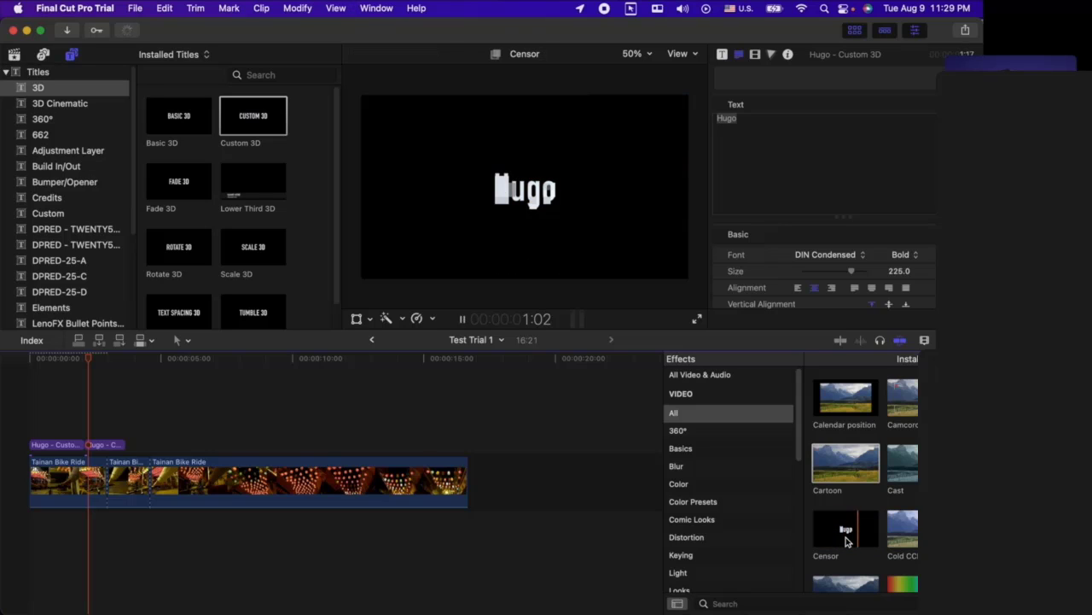
pyautogui.click(81, 445)
pyautogui.click(9, 424)
pyautogui.press('space')
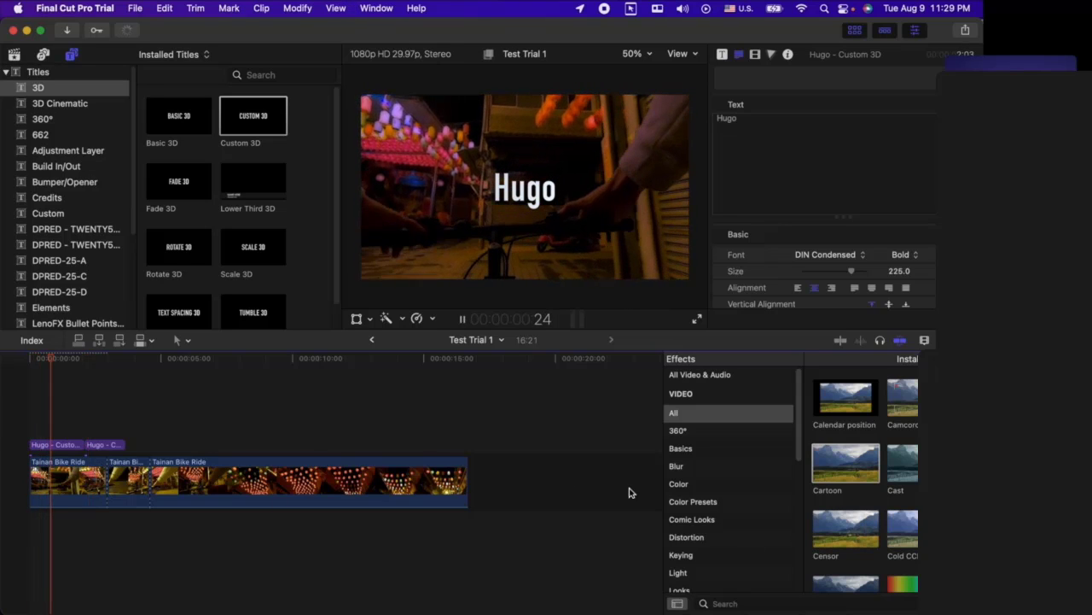
# - Apply the Censor effect to the first Tainan Bike Ride clip and play it back
pyautogui.moveTo(841, 533); pyautogui.dragTo(64, 477)
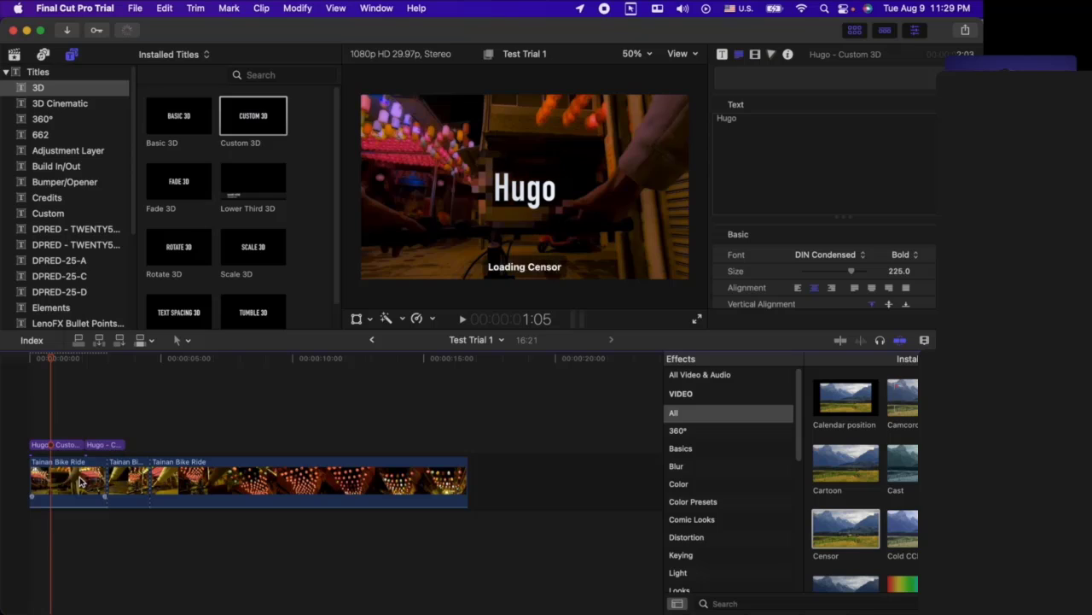
pyautogui.press('space')
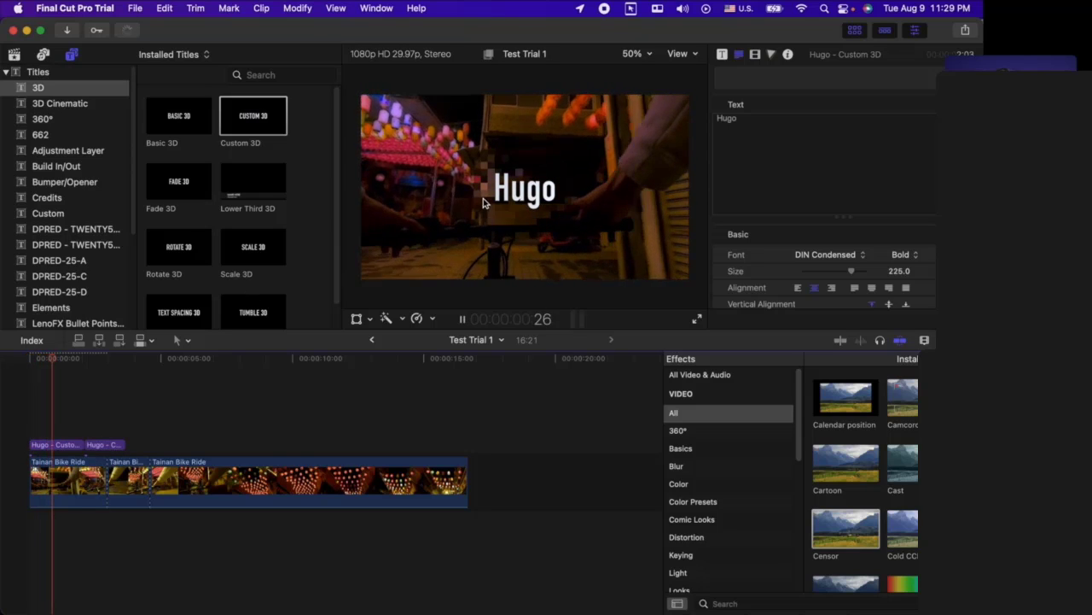
pyautogui.press('space')
# - Look through the Color effects and the full list of transitions
pyautogui.click(728, 483)
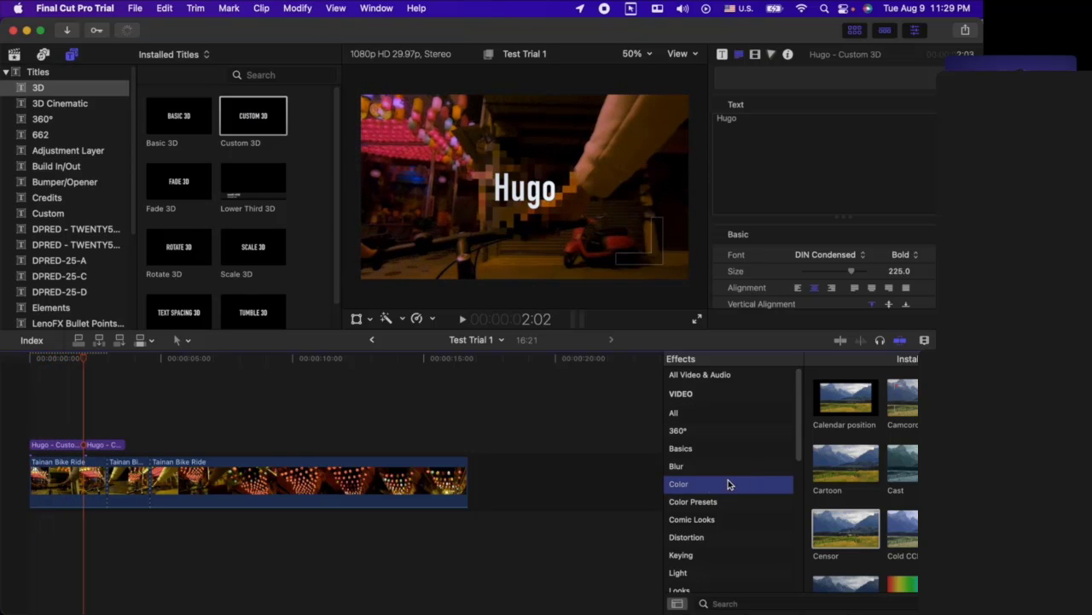
pyautogui.scroll(-5, 717, 447)
pyautogui.scroll(5, 715, 449)
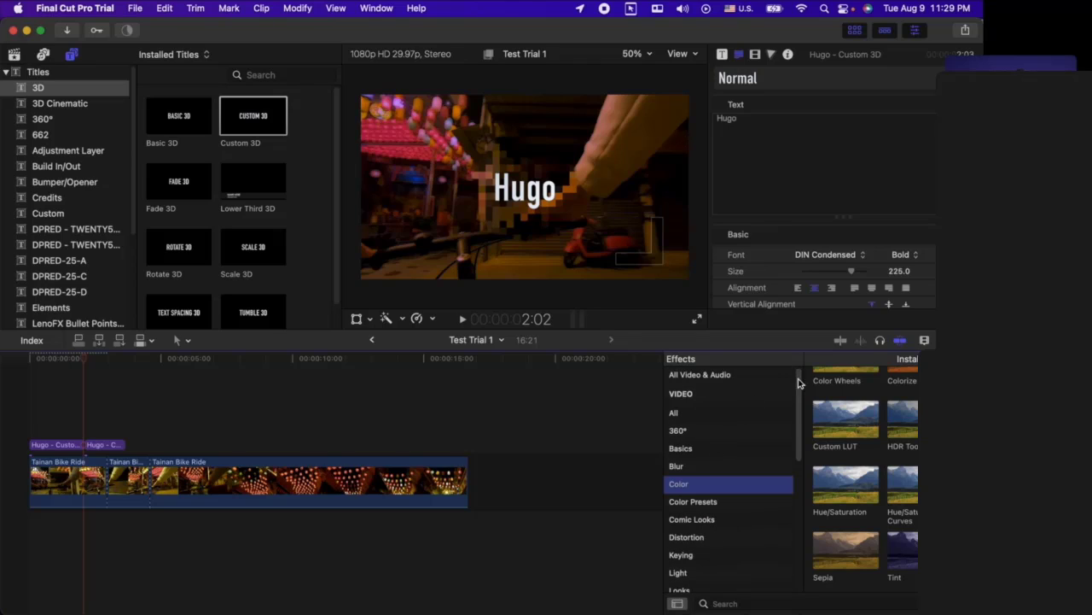
pyautogui.click(969, 340)
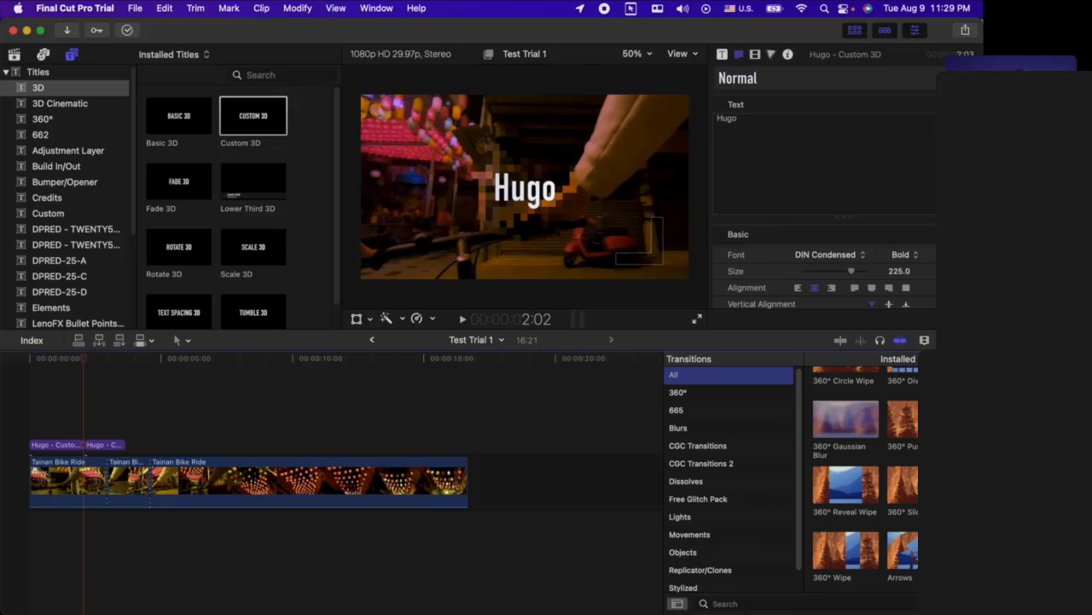
pyautogui.scroll(3, 913, 437)
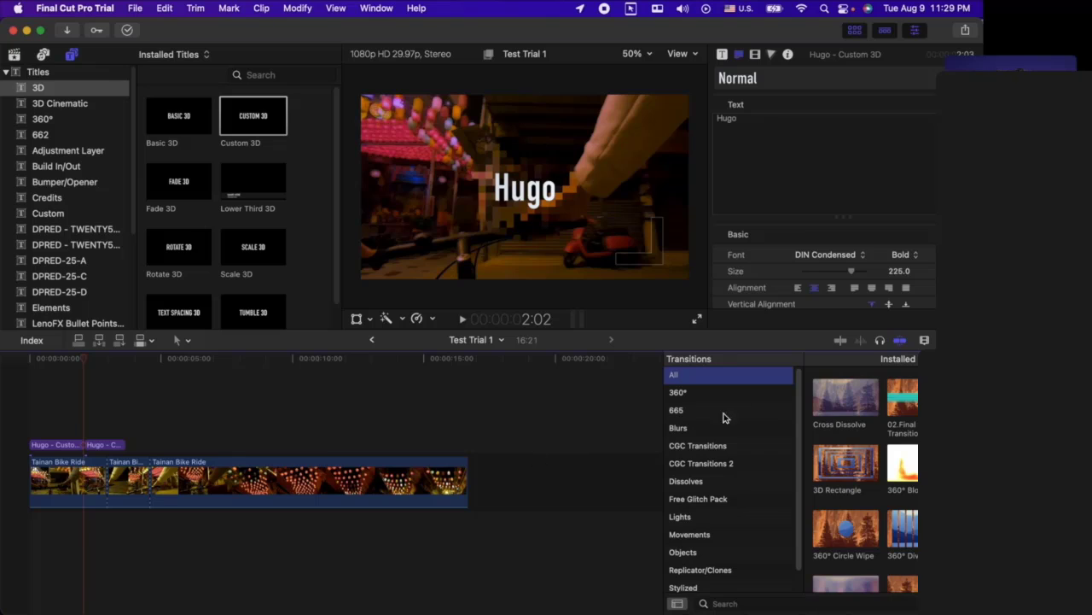
# - Try Cross Dissolve and Radial blur transitions between the second and third Tainan Bike Ride clips, previewing the playback
pyautogui.moveTo(865, 415); pyautogui.dragTo(162, 491)
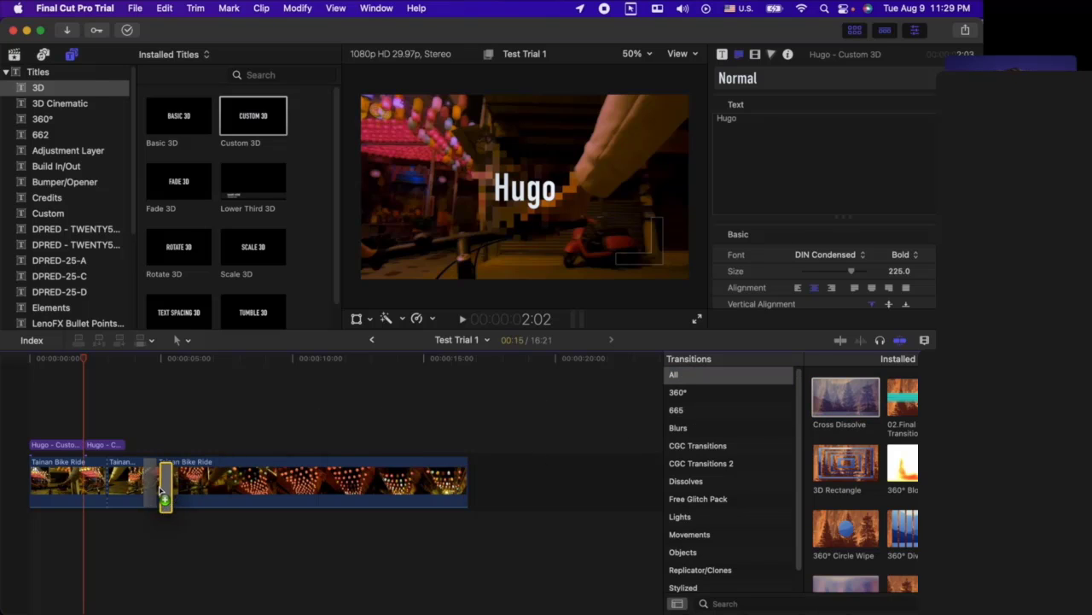
pyautogui.click(141, 442)
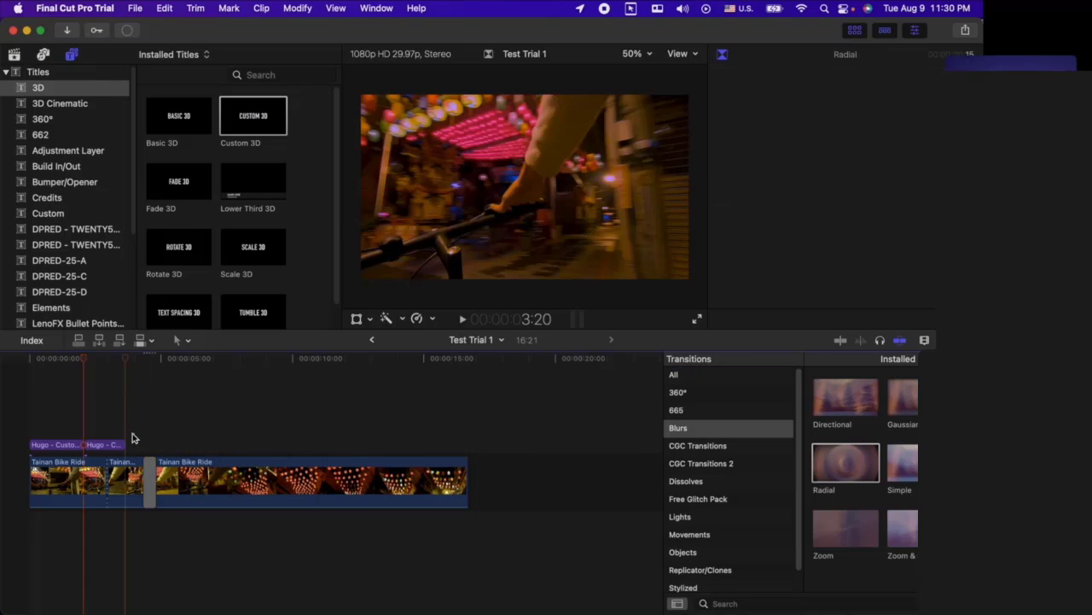
pyautogui.click(132, 438)
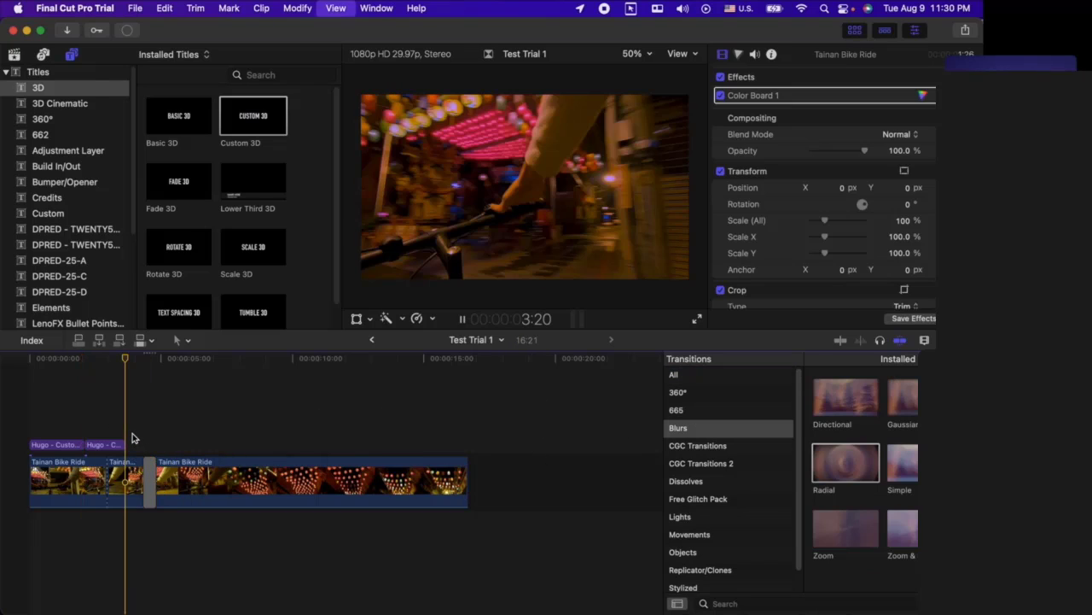
pyautogui.press('space')
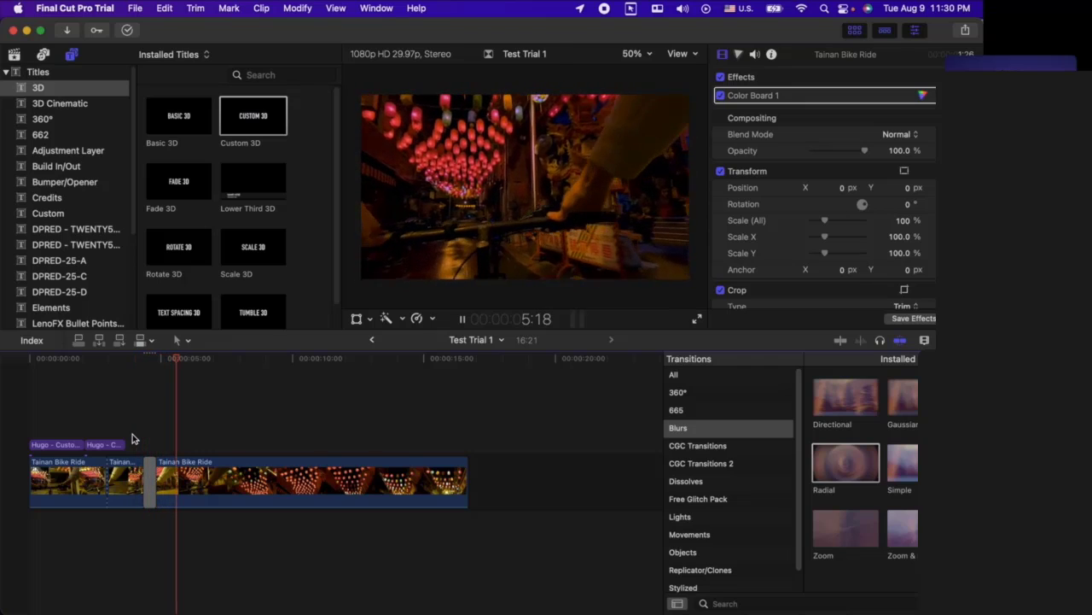
pyautogui.press('space')
pyautogui.press('space')
pyautogui.press('space')
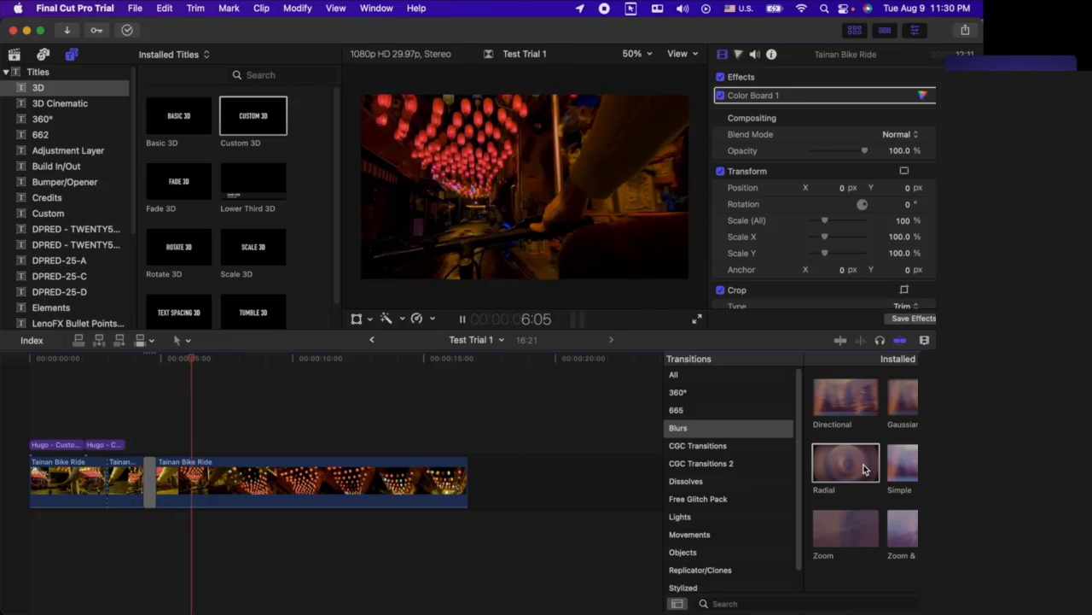
# - Apply the Zoom blur transition between the second and third Tainan Bike Ride clips and play it back
pyautogui.moveTo(860, 551); pyautogui.dragTo(155, 488)
pyautogui.click(139, 429)
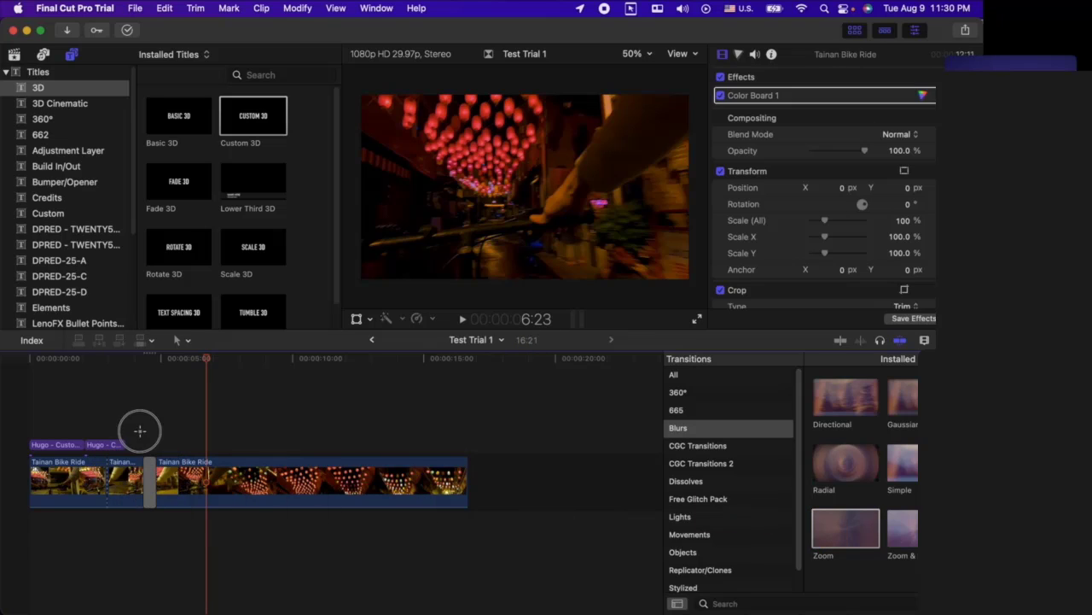
pyautogui.press('space')
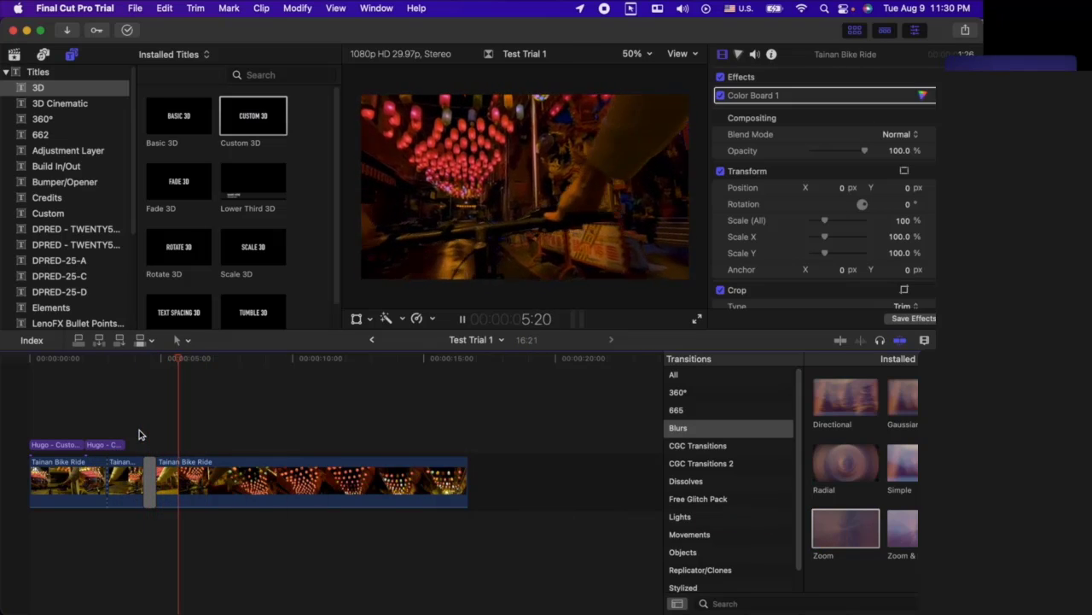
pyautogui.click(139, 435)
pyautogui.press('space')
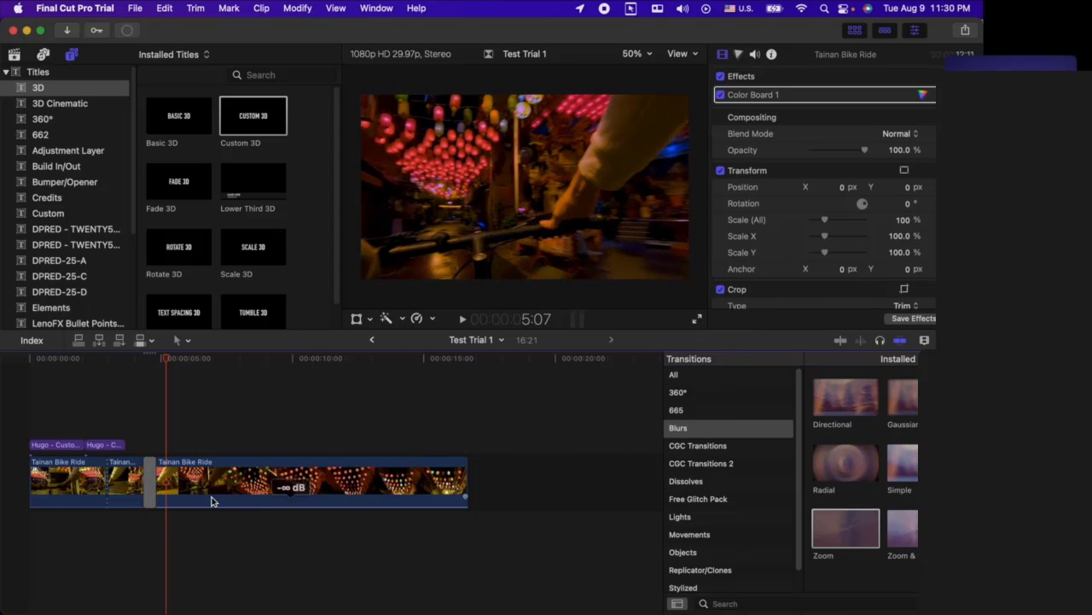
# - Lower the amount of the Zoom transition and play back the cut to preview it
pyautogui.click(149, 482)
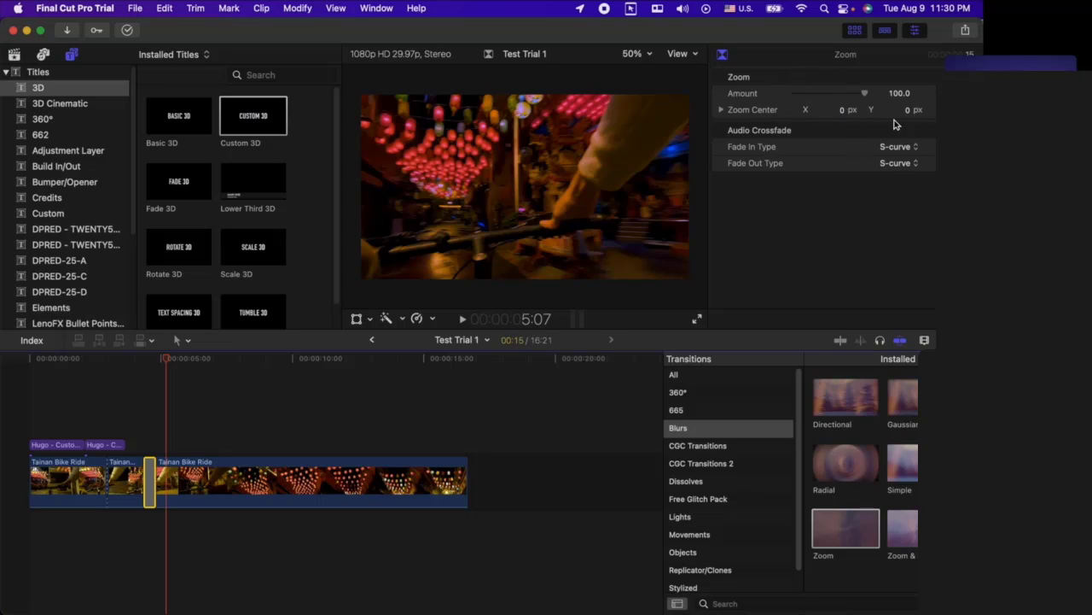
pyautogui.moveTo(862, 95); pyautogui.dragTo(816, 94)
pyautogui.click(137, 429)
pyautogui.press('space')
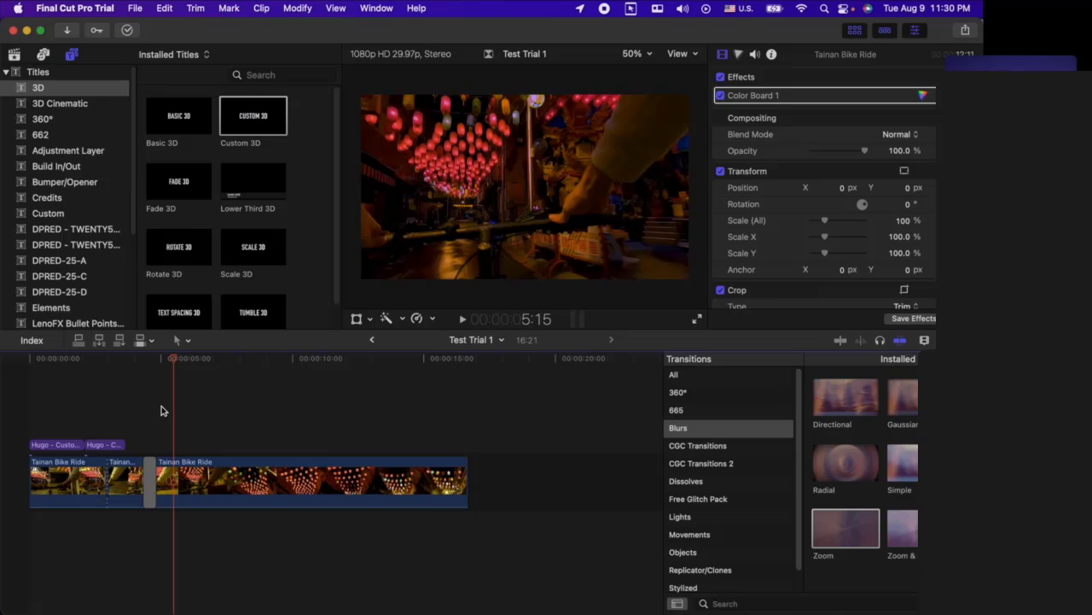
pyautogui.click(160, 410)
pyautogui.click(108, 422)
pyautogui.click(143, 416)
pyautogui.press('space')
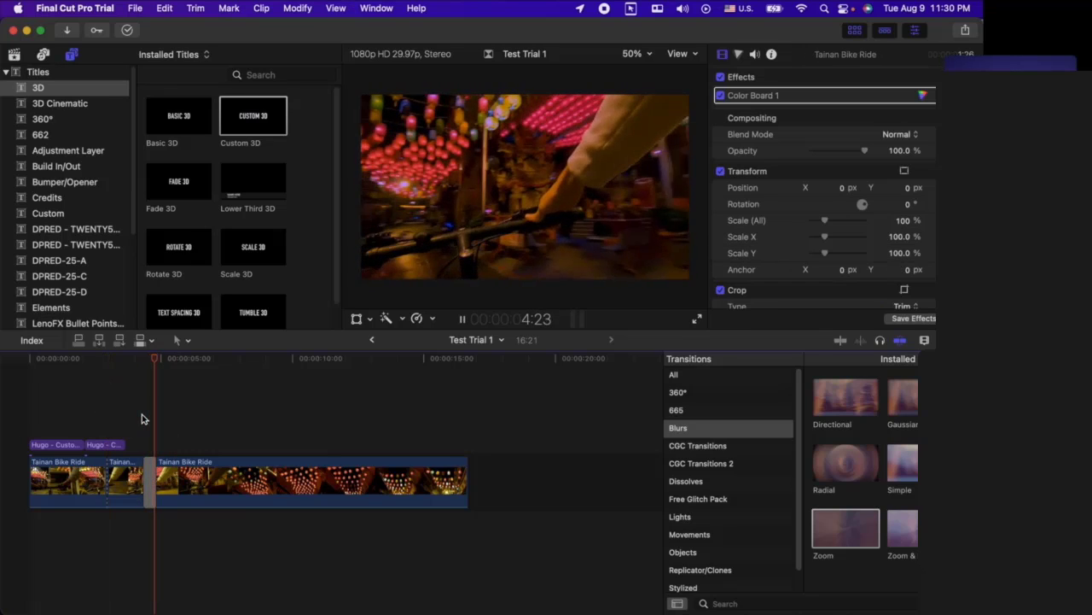
pyautogui.press('space')
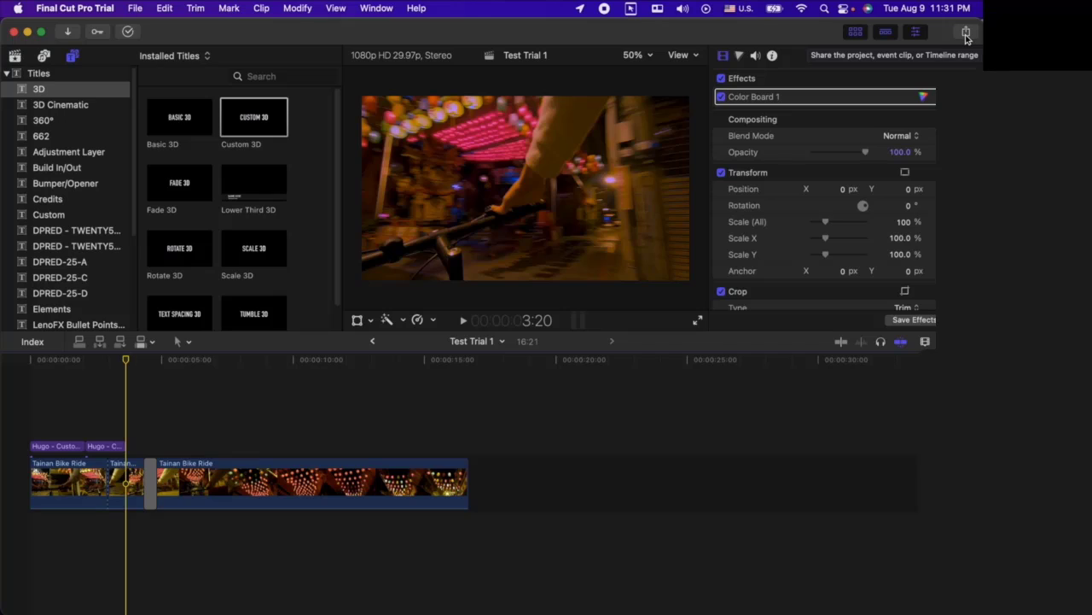
# - Start a default file export of the Test Trial 1 project and review its export settings and info
pyautogui.click(966, 34)
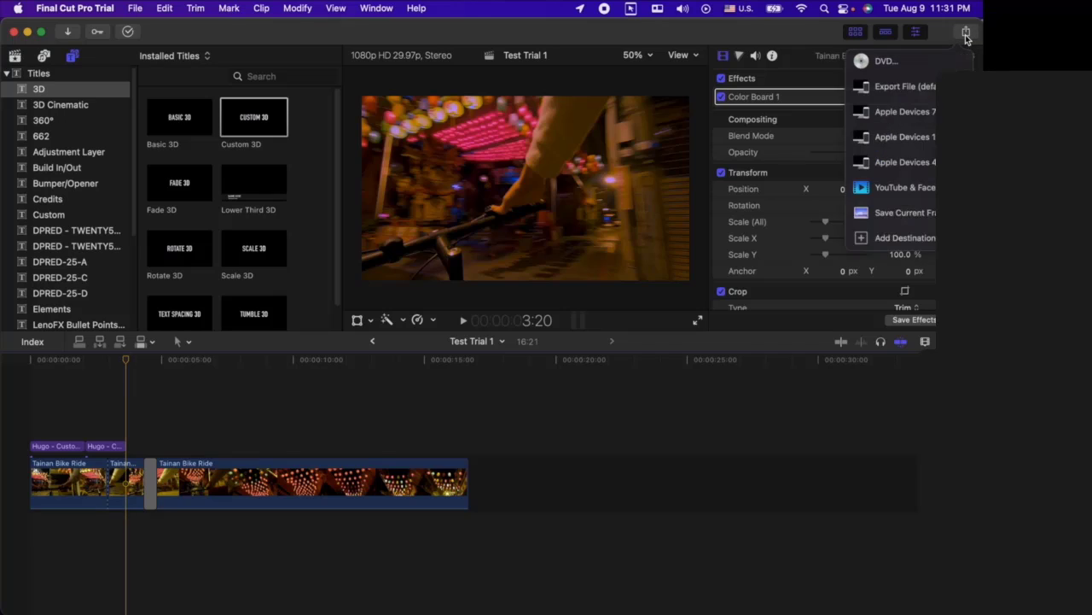
pyautogui.click(929, 96)
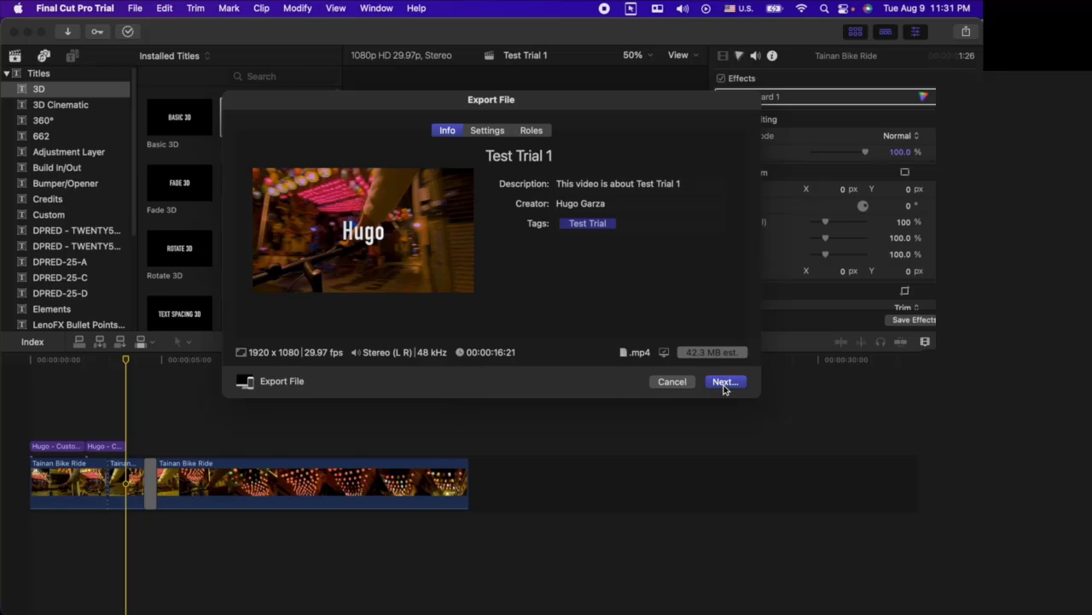
pyautogui.click(487, 132)
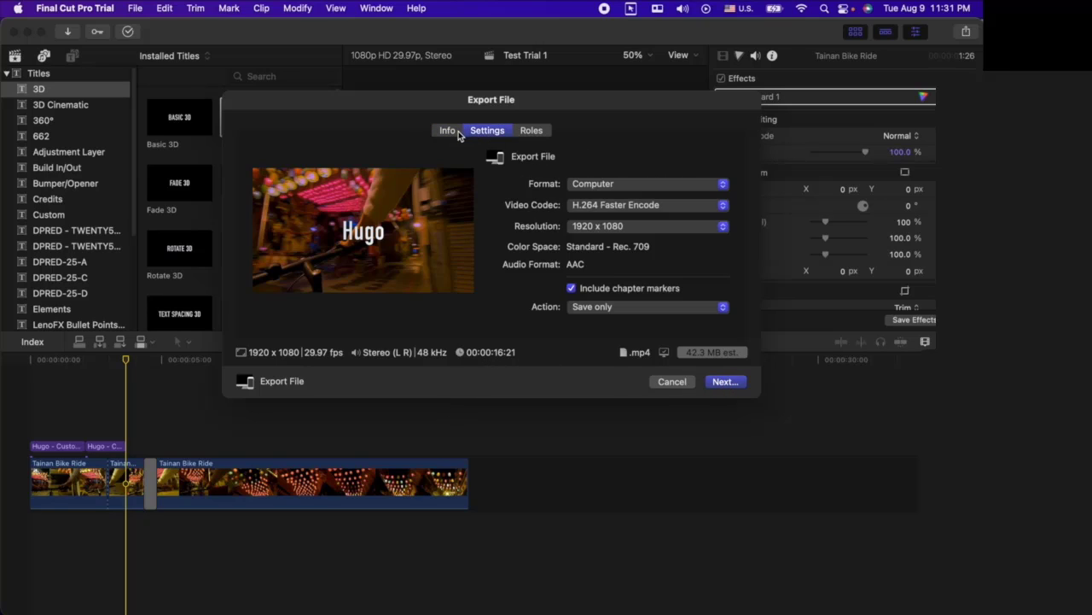
pyautogui.click(453, 131)
pyautogui.click(549, 153)
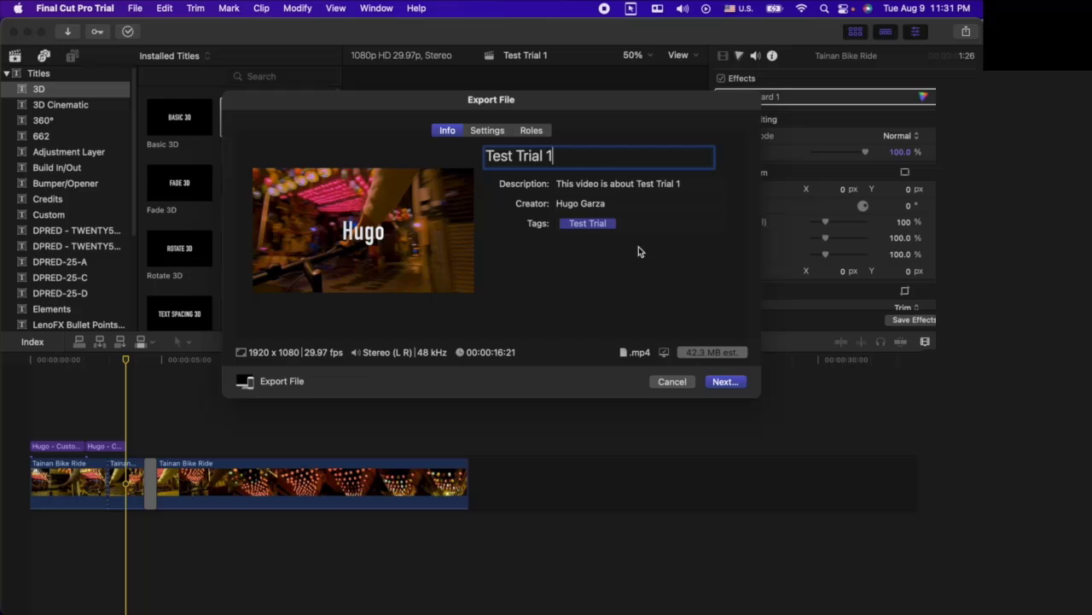
# - Save the export as Test Trial 1 in the Udemy Final Cut Pro Course folder and check the sharing task's progress details
pyautogui.click(724, 382)
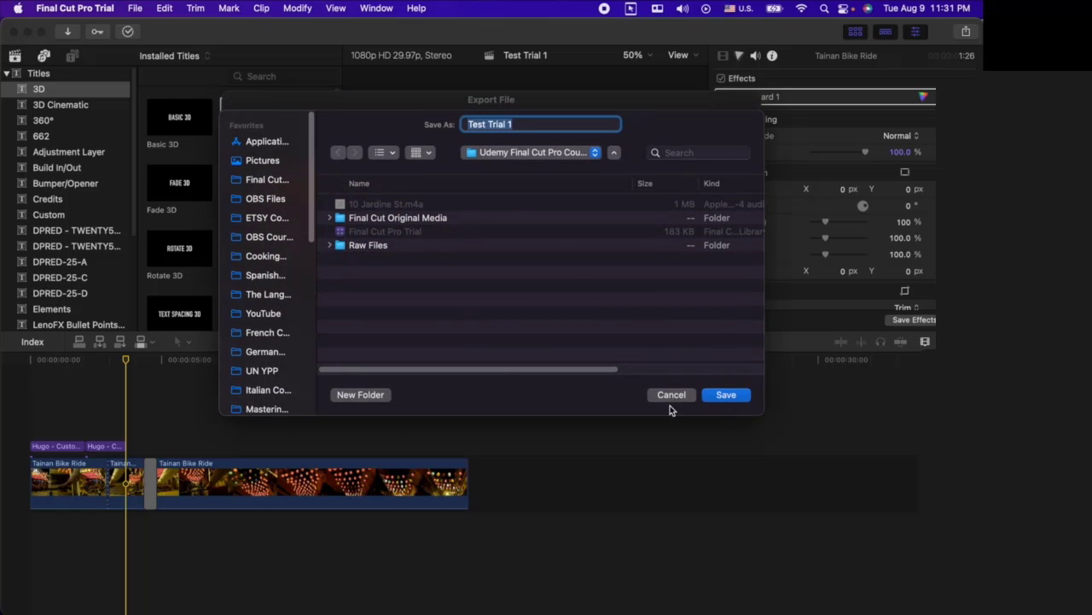
pyautogui.click(726, 395)
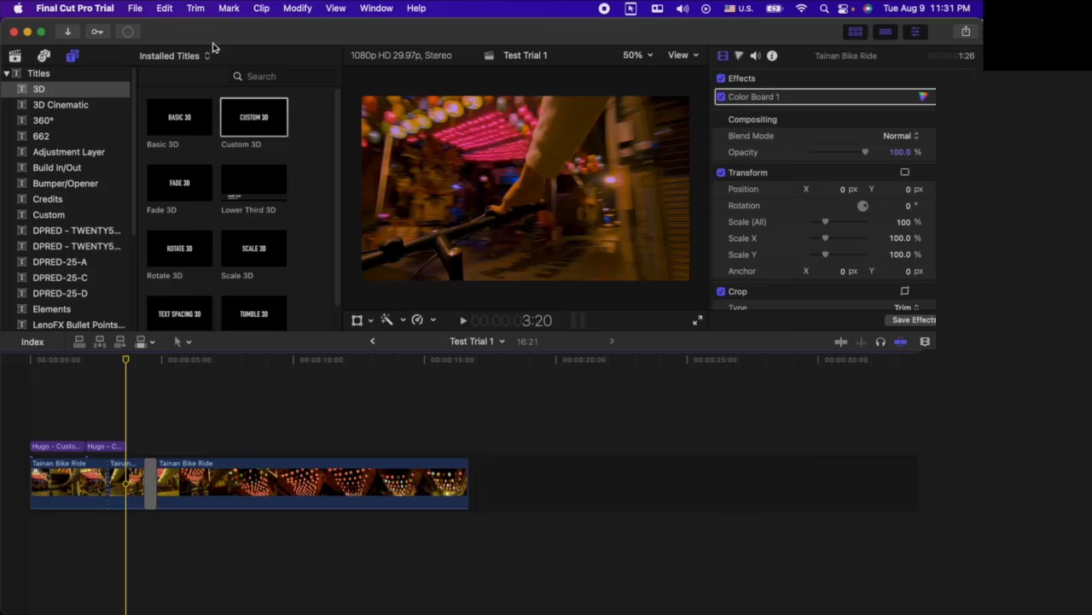
pyautogui.click(132, 34)
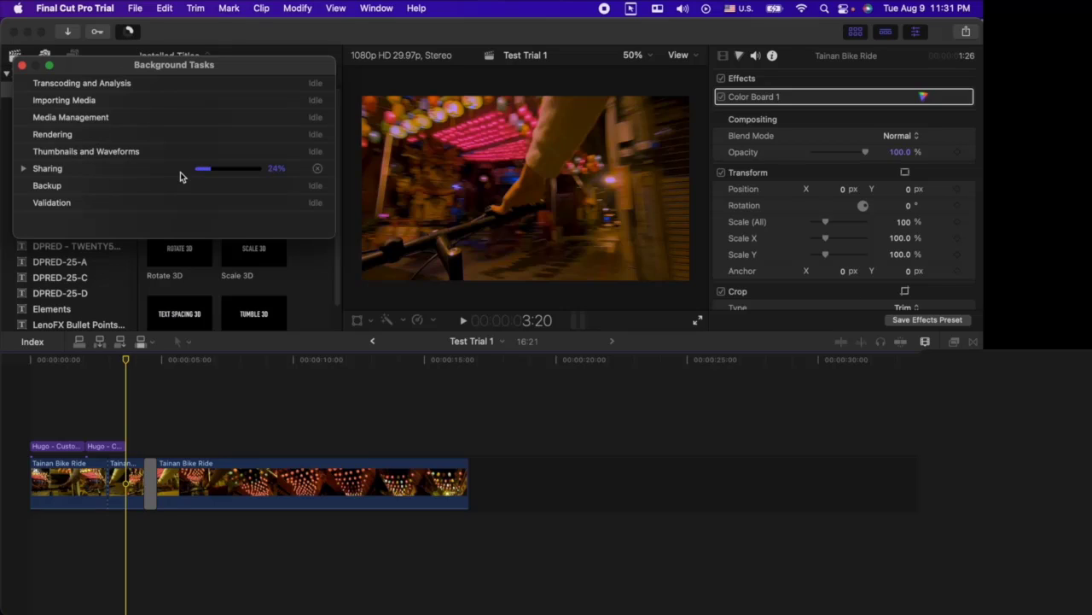
pyautogui.click(23, 170)
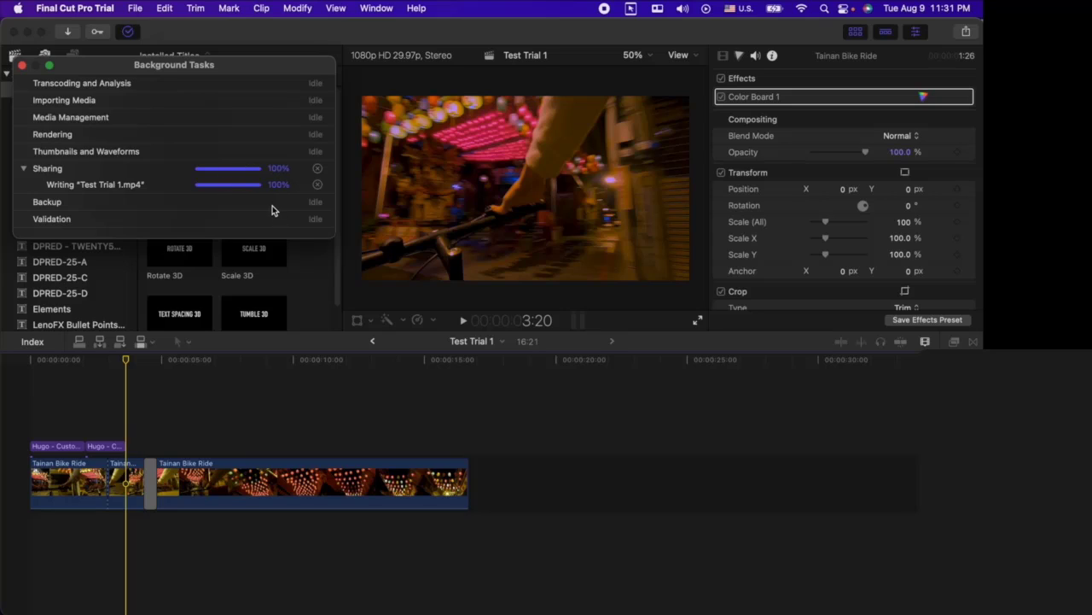
# - Switch to Finder, play the exported Test Trial 1.mp4, and close the video and the Background Tasks window
pyautogui.press('super+Tab')
pyautogui.press('super+Tab')
pyautogui.press('super+Tab')
pyautogui.press('super+Tab')
pyautogui.press('super+Tab')
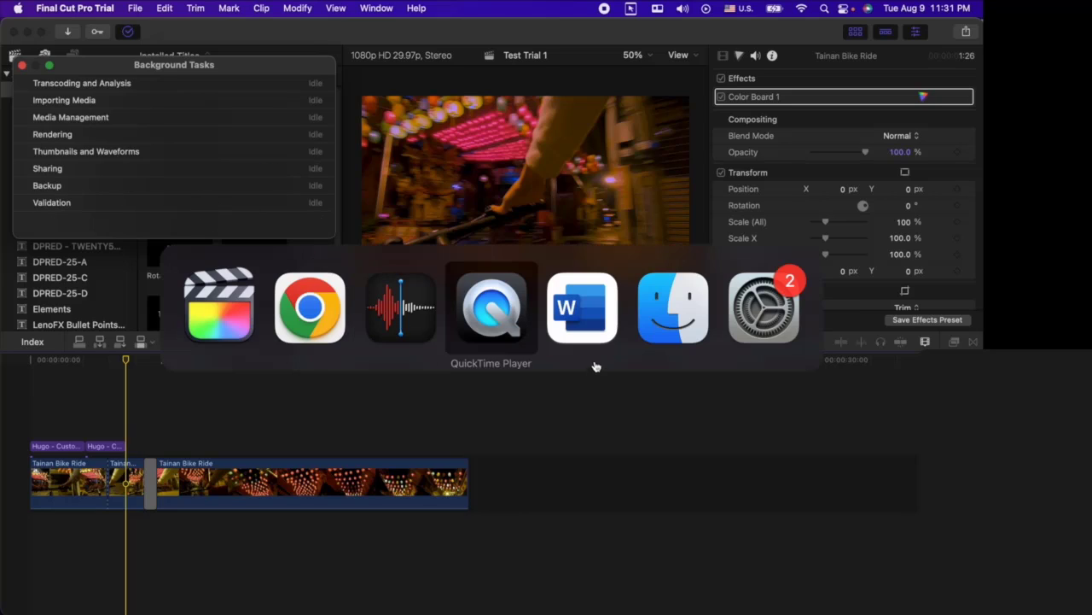
pyautogui.click(398, 214)
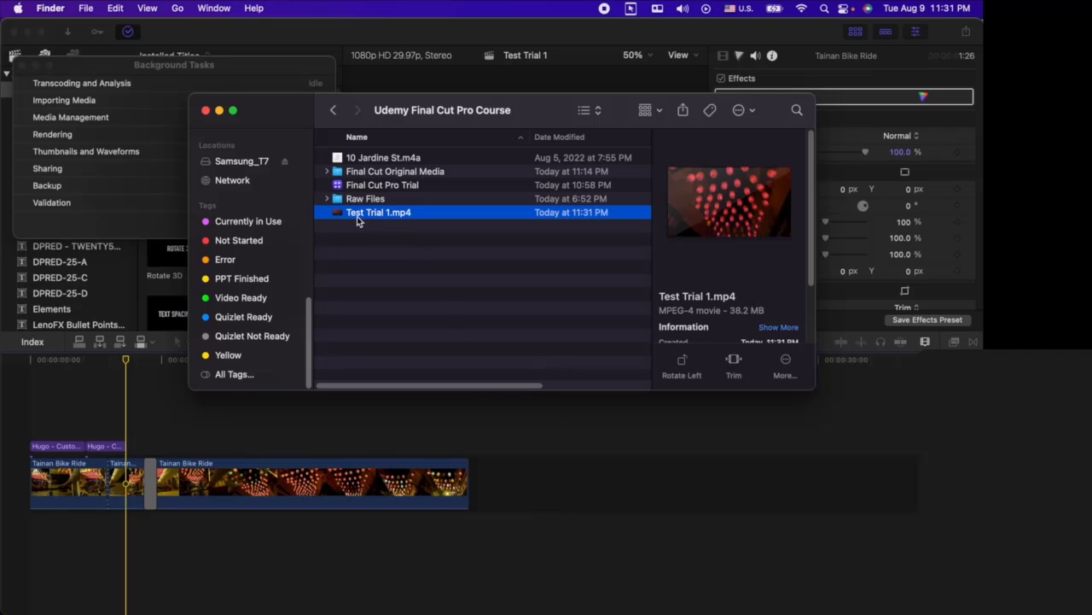
pyautogui.doubleClick(400, 215)
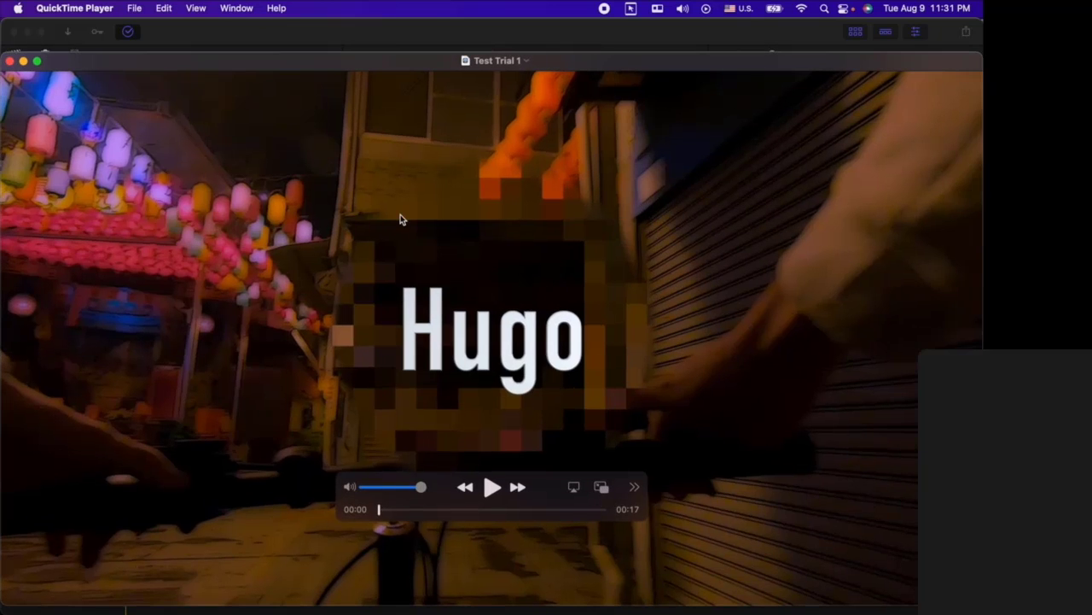
pyautogui.click(491, 488)
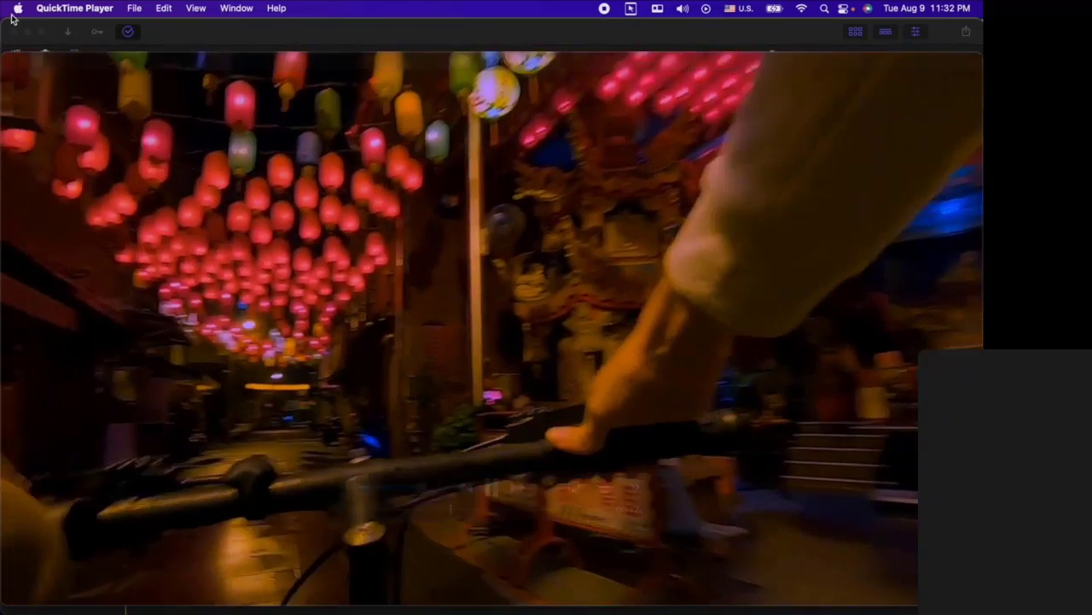
pyautogui.click(11, 61)
pyautogui.click(22, 65)
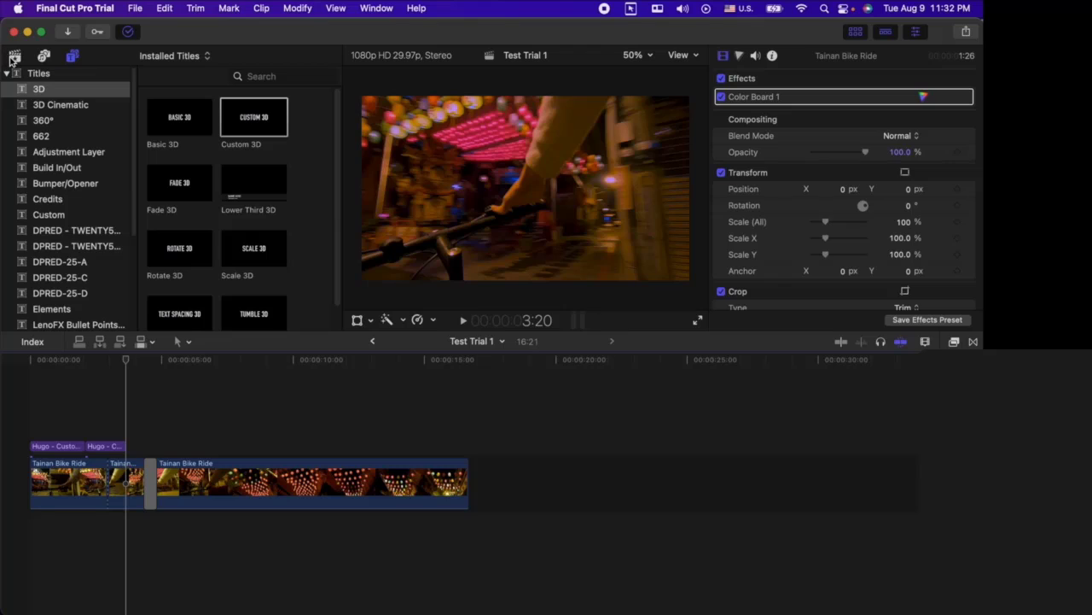
# - Review the library browser, the first Tainan Bike Ride clip's inspector settings, and the effects and transitions collections
pyautogui.click(14, 56)
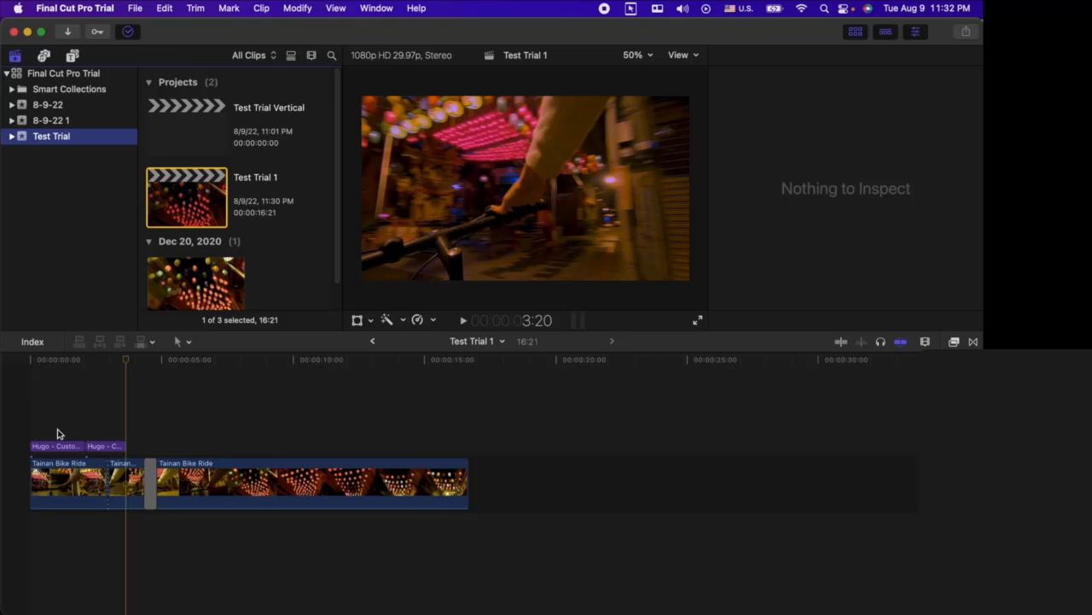
pyautogui.click(49, 480)
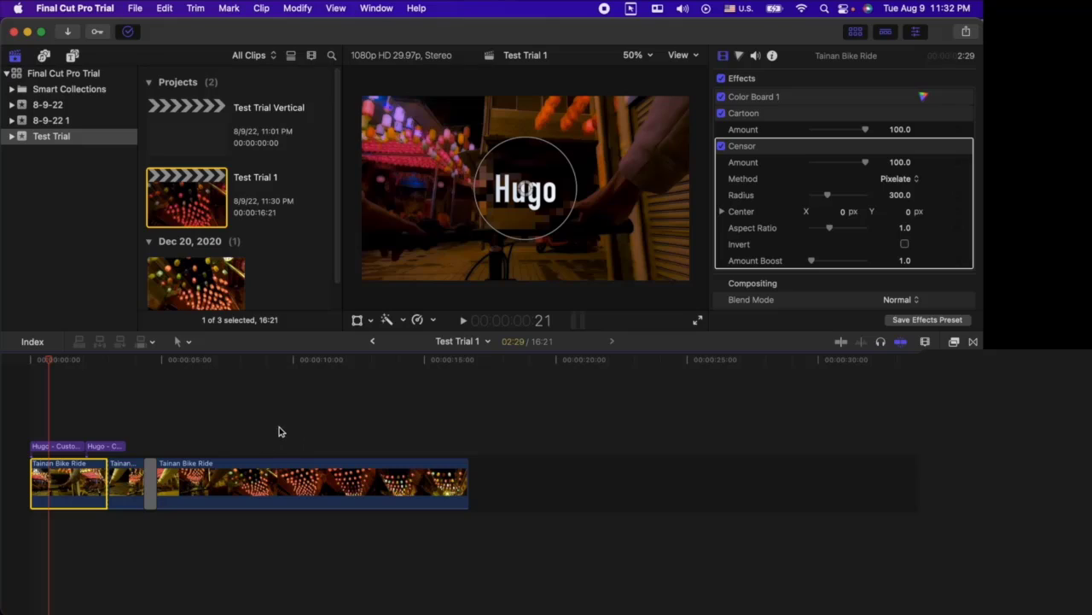
pyautogui.click(954, 342)
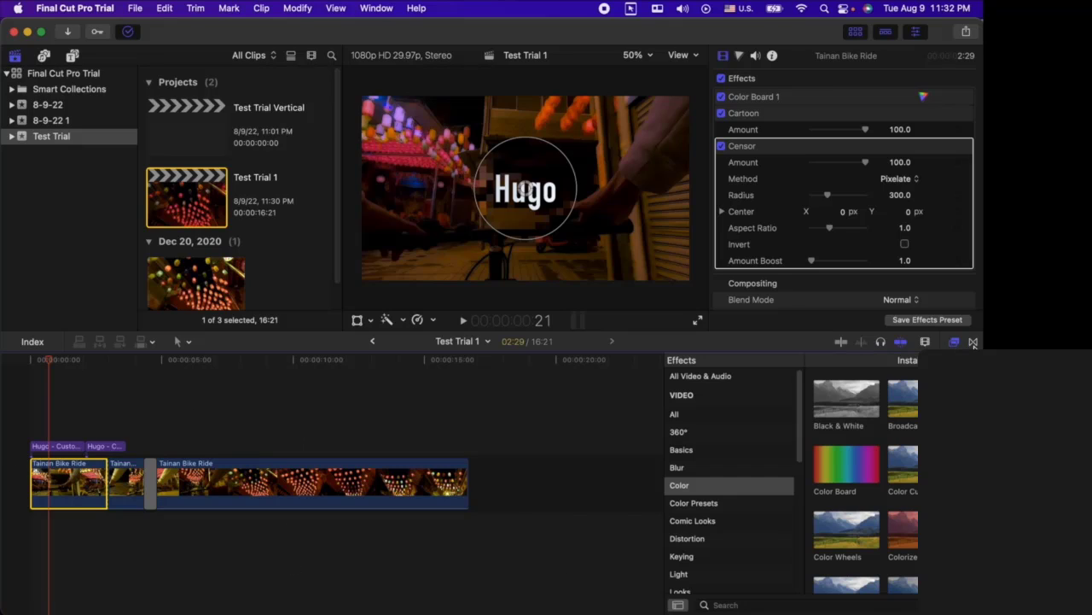
pyautogui.click(973, 342)
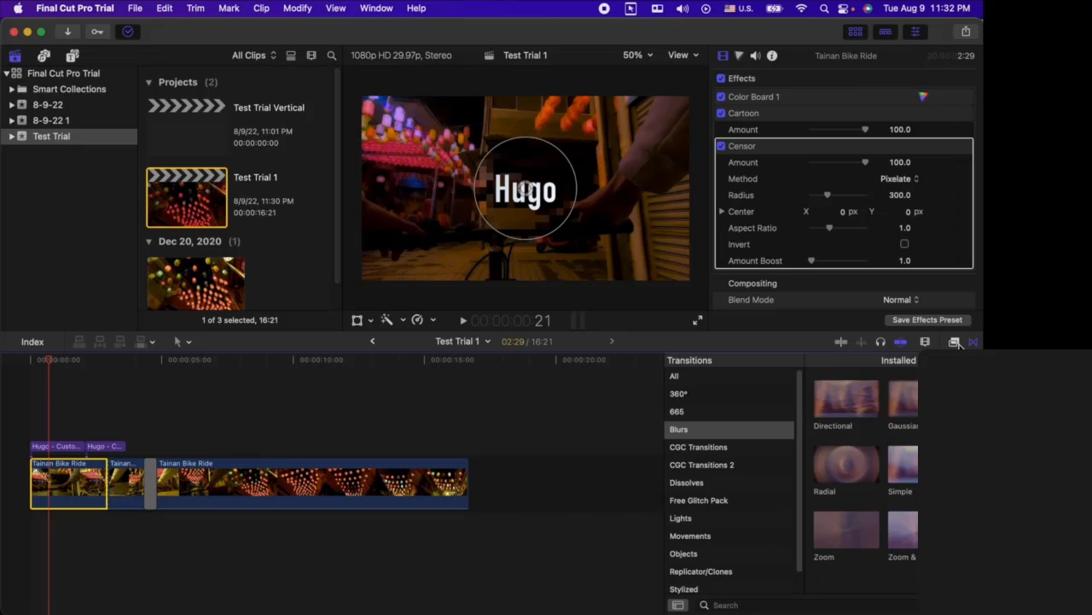
pyautogui.click(956, 343)
pyautogui.click(973, 342)
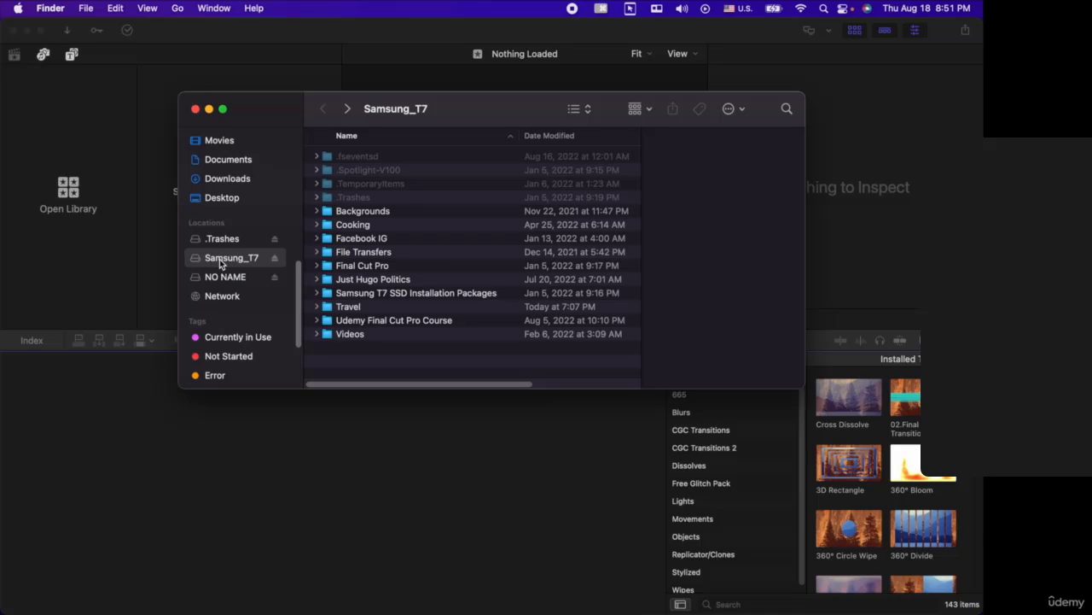
# - Open the Travel folder on the Samsung_T7 drive in Finder and expand _Template Folder
pyautogui.doubleClick(363, 309)
pyautogui.click(381, 177)
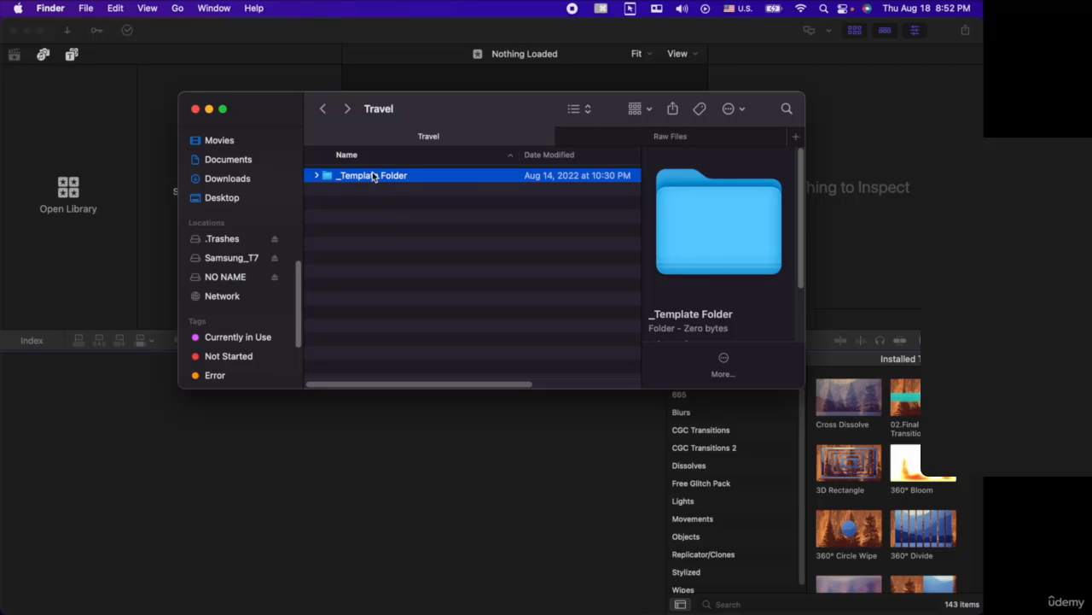
pyautogui.click(317, 176)
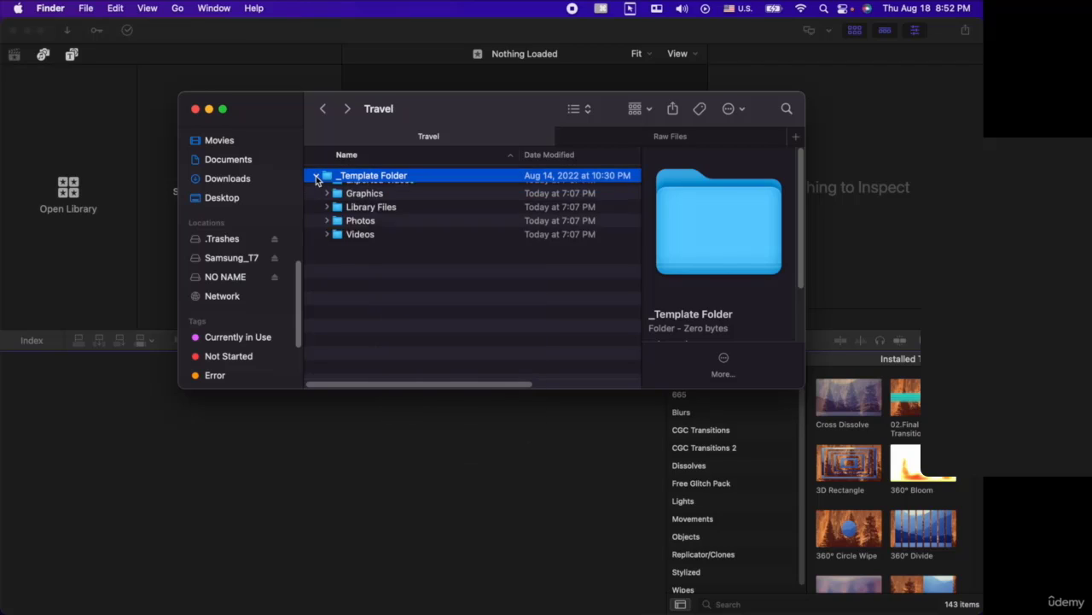
# - Look through the Audio, Exported Videos, Graphics, Library Files, Photos and Videos subfolders of _Template Folder, and collapse it
pyautogui.click(356, 189)
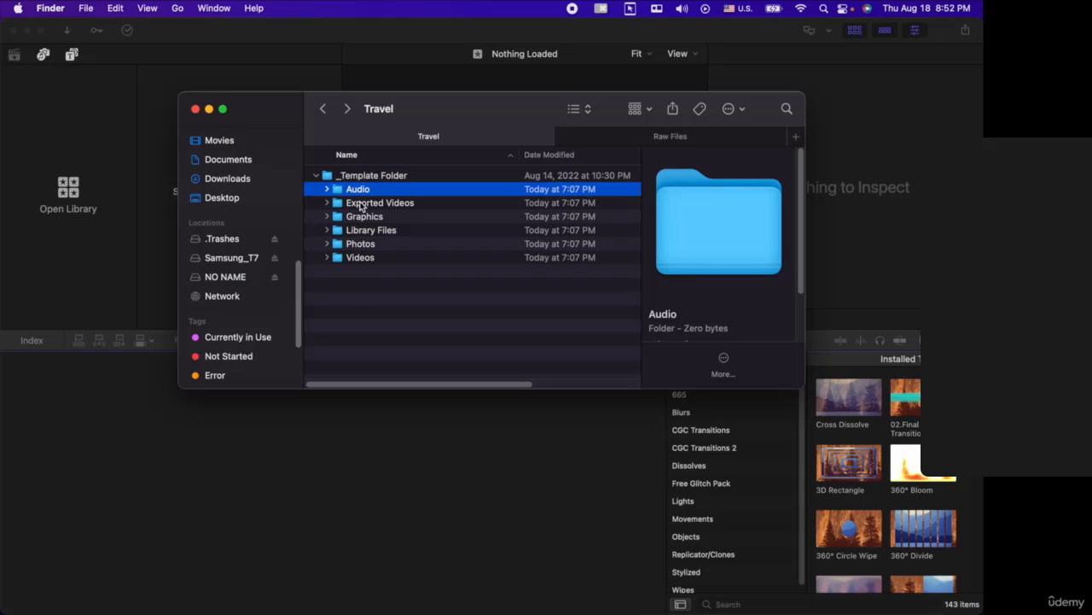
pyautogui.click(362, 204)
pyautogui.click(365, 219)
pyautogui.click(361, 193)
pyautogui.click(365, 207)
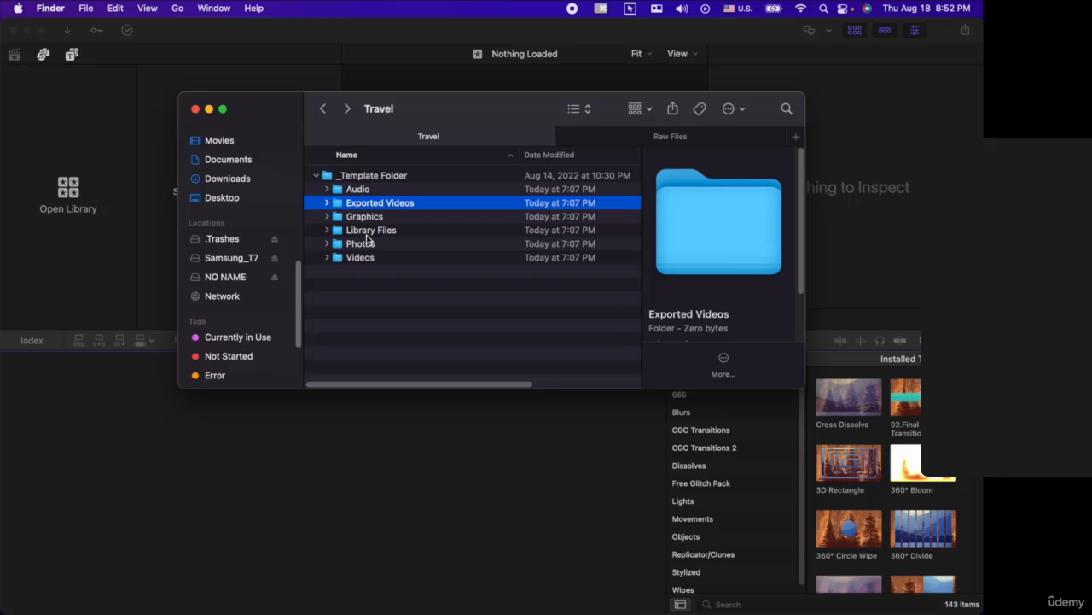
pyautogui.click(368, 233)
pyautogui.click(368, 245)
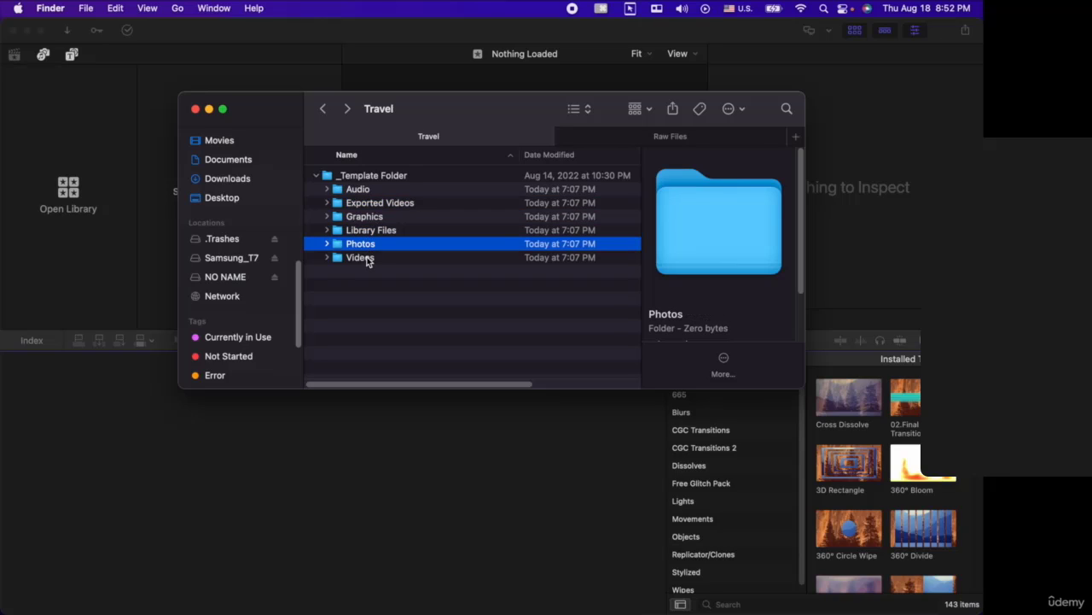
pyautogui.click(367, 261)
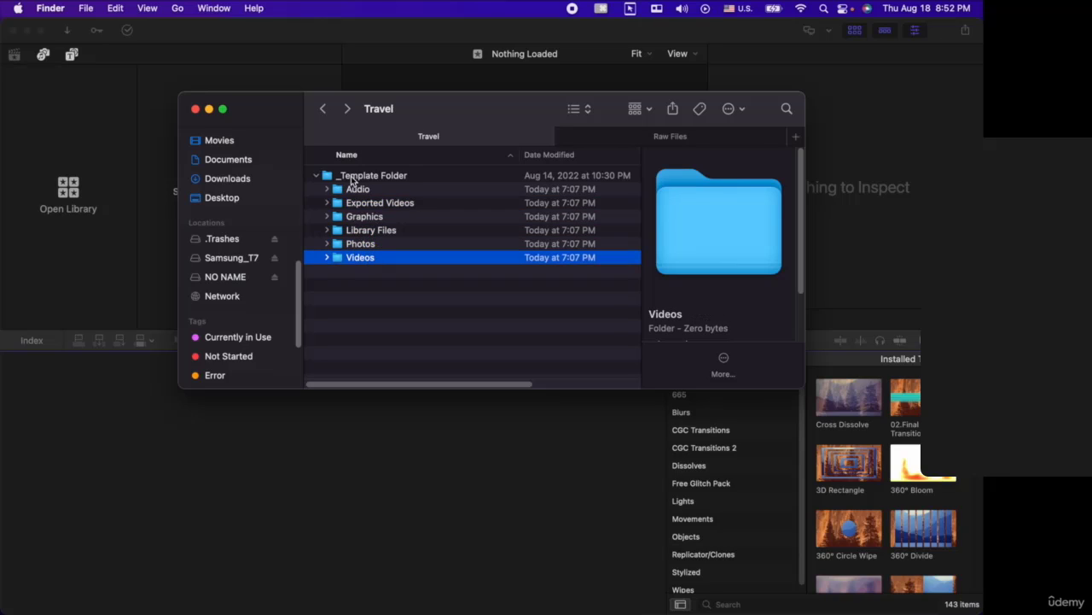
pyautogui.click(317, 175)
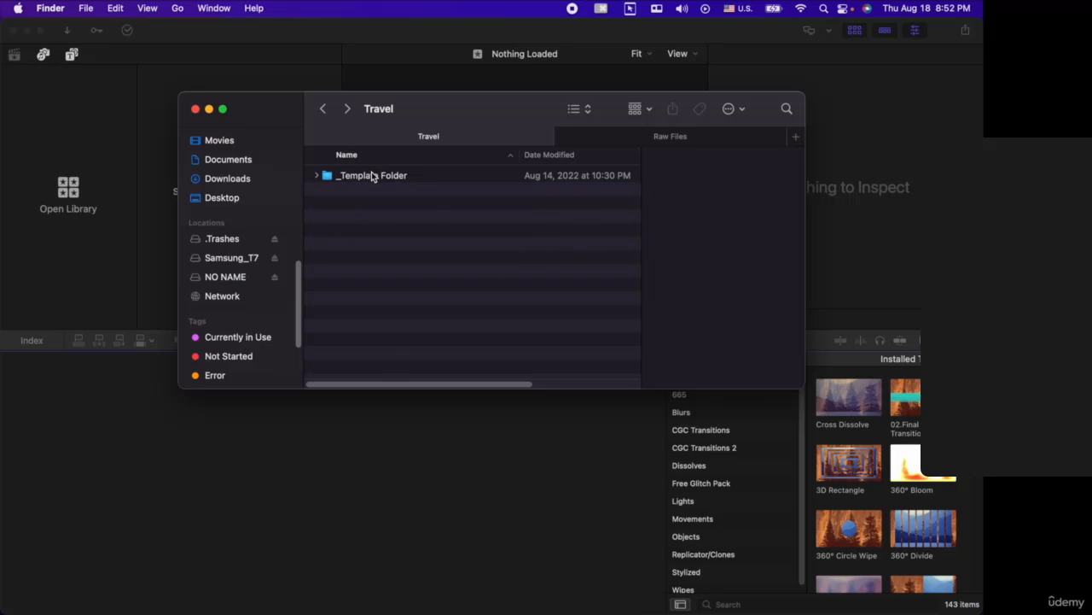
# - Duplicate _Template Folder within the Travel folder and rename the copy as Trip to Sydney
pyautogui.rightClick(372, 176)
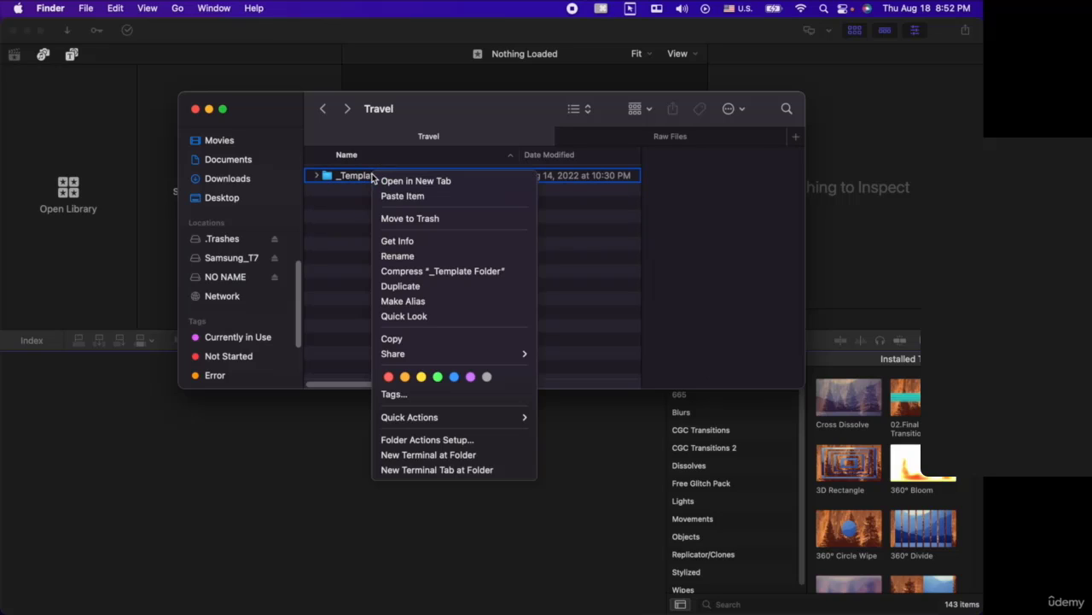
pyautogui.click(428, 287)
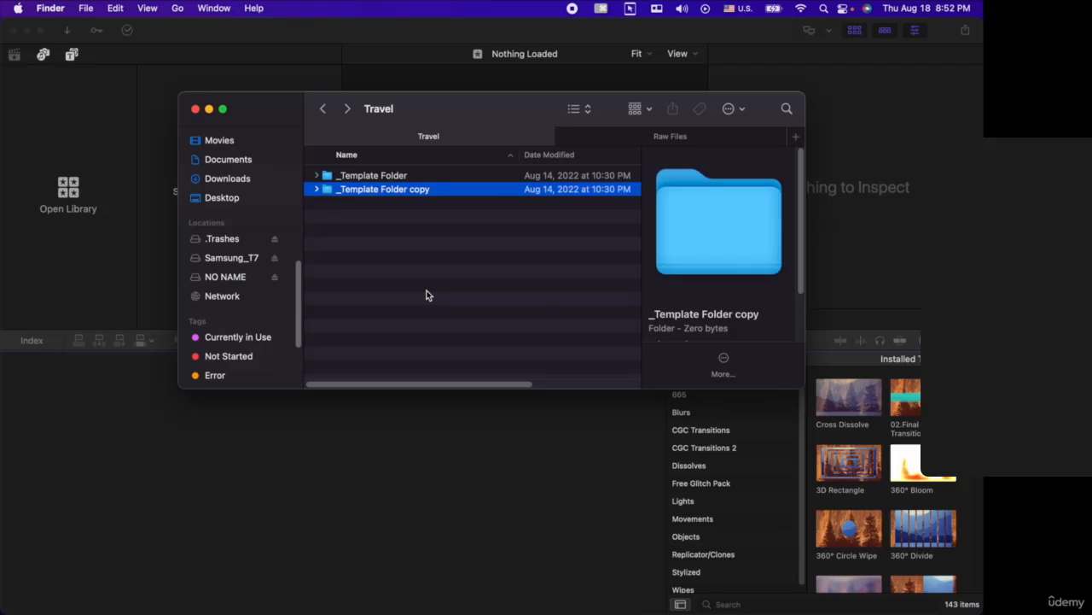
pyautogui.rightClick(367, 194)
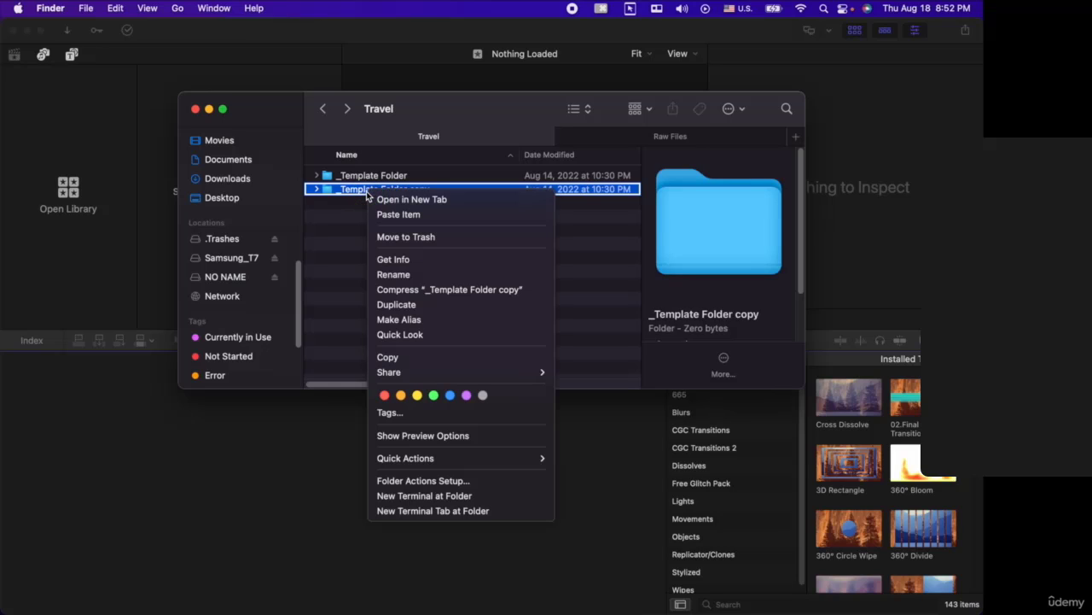
pyautogui.click(394, 274)
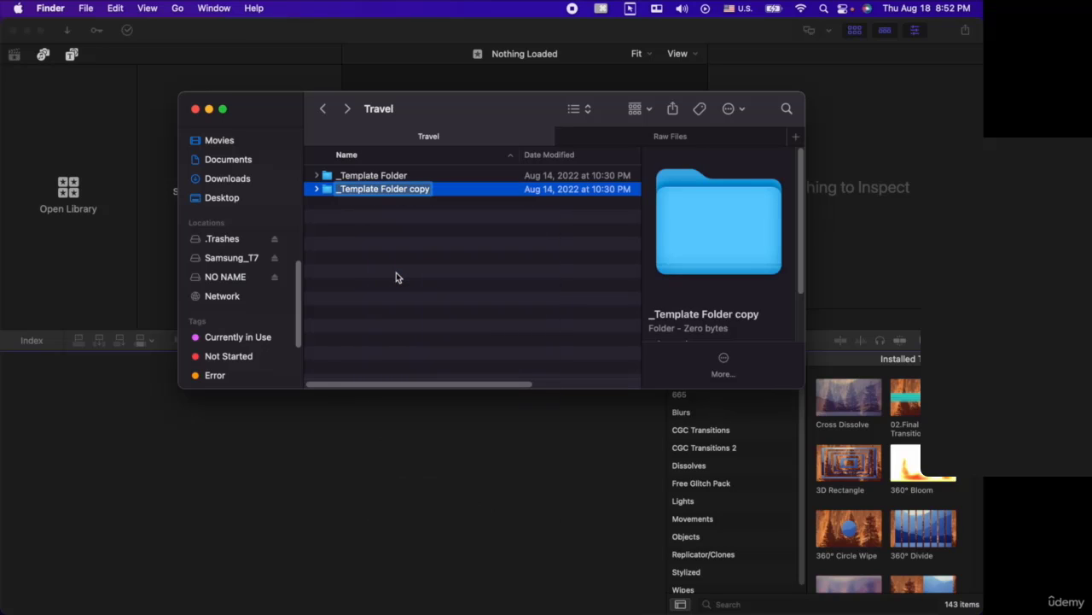
pyautogui.write('Trip')
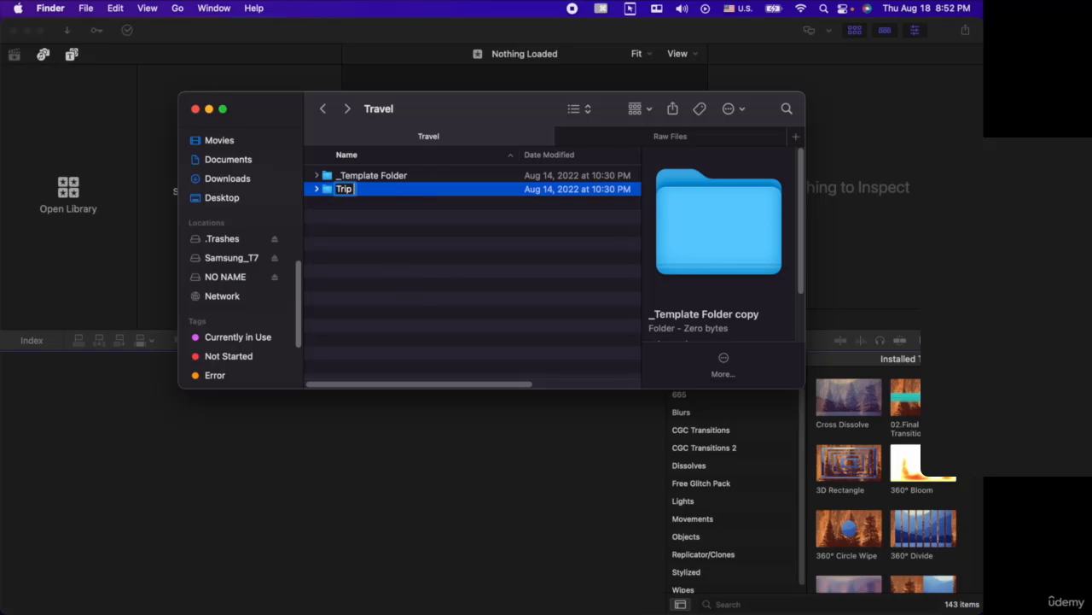
pyautogui.write(' to Sydney')
pyautogui.press('Return')
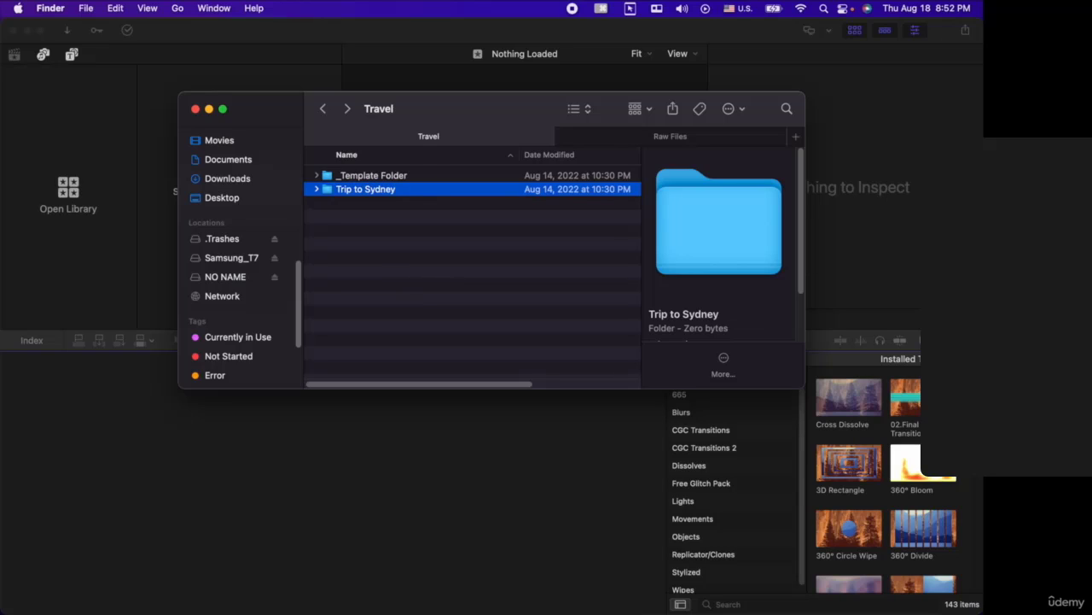
# - Open the Trip to Sydney folder and examine the External Recordings, Music and Special Effects folders under Audio
pyautogui.doubleClick(370, 195)
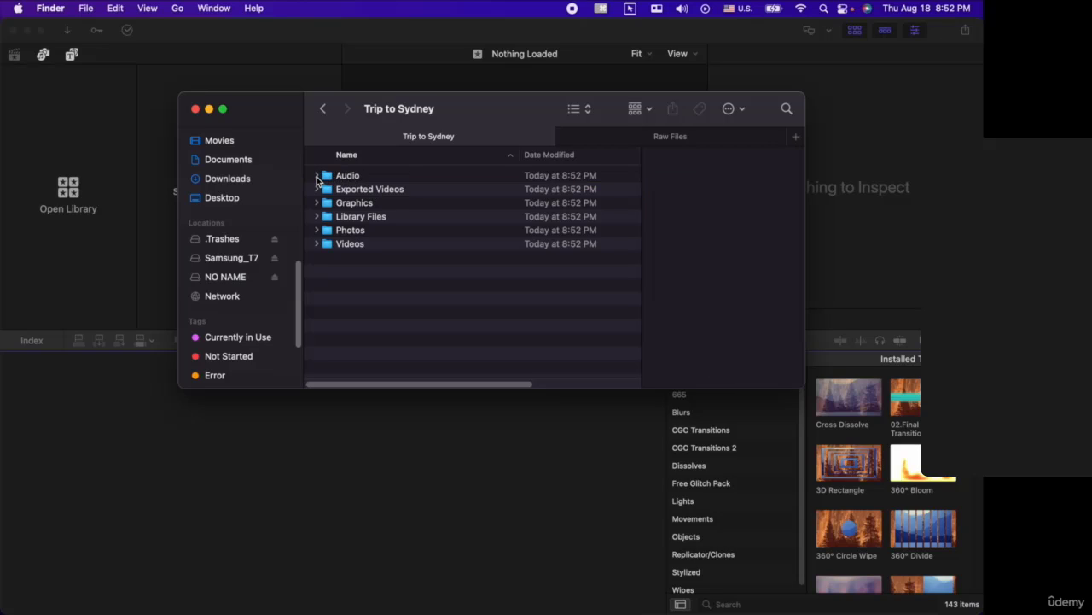
pyautogui.click(318, 176)
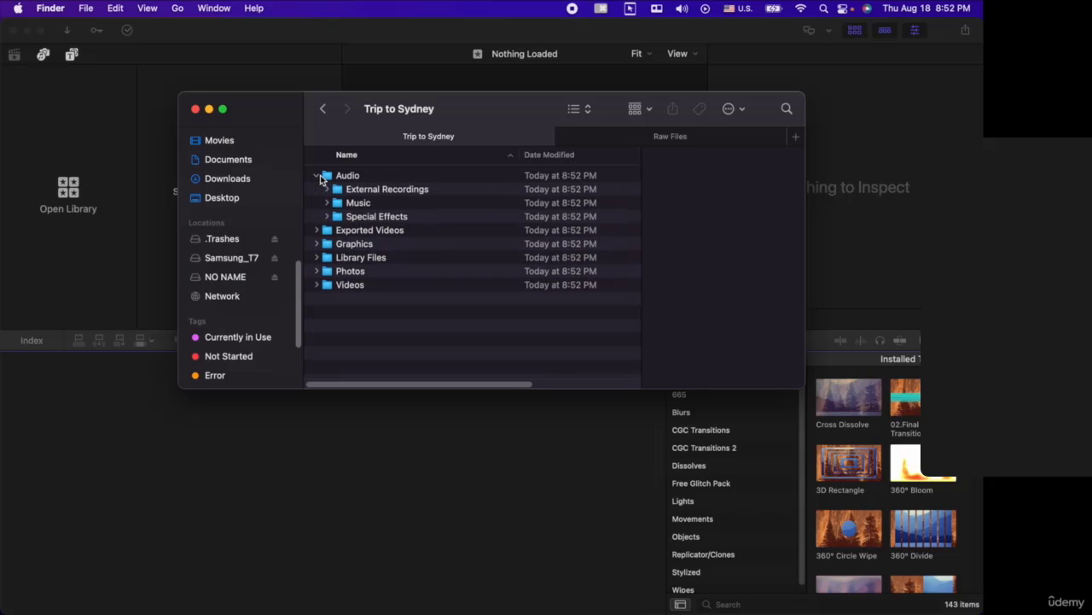
pyautogui.click(376, 195)
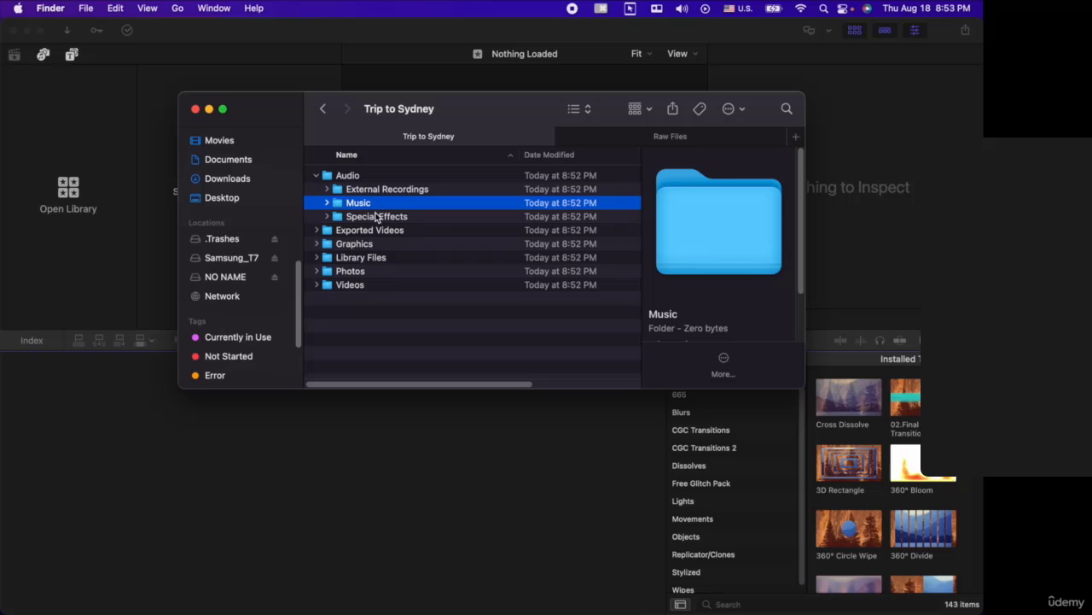
pyautogui.click(377, 217)
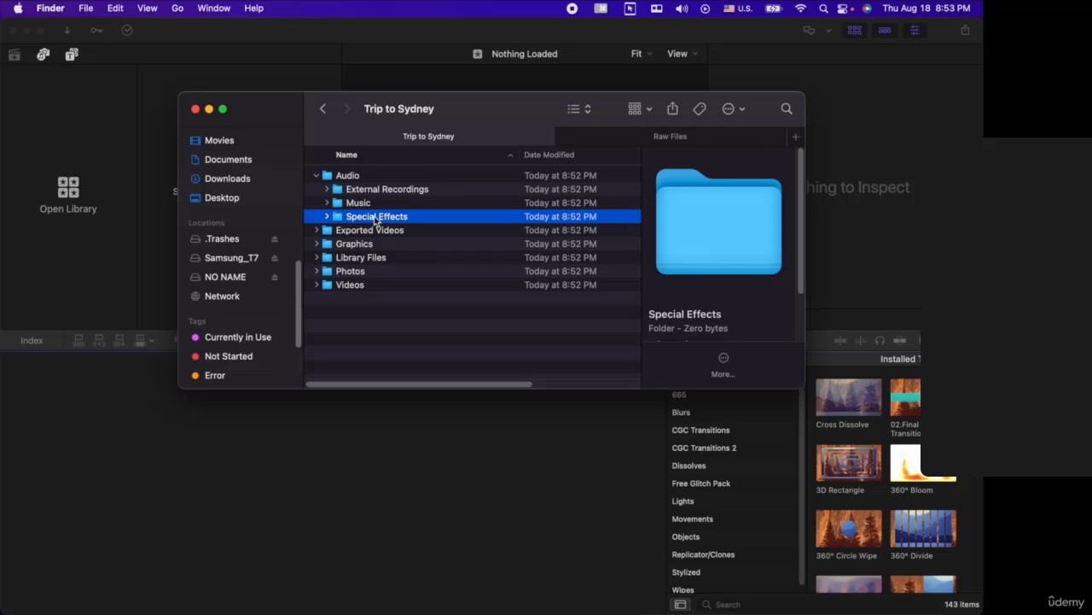
# - Expand the Videos folder and look through its GoPro Hero 9, Samsung Galaxy, Screen Recordings, Sony ZV-1 and Stock Videos subfolders
pyautogui.click(318, 286)
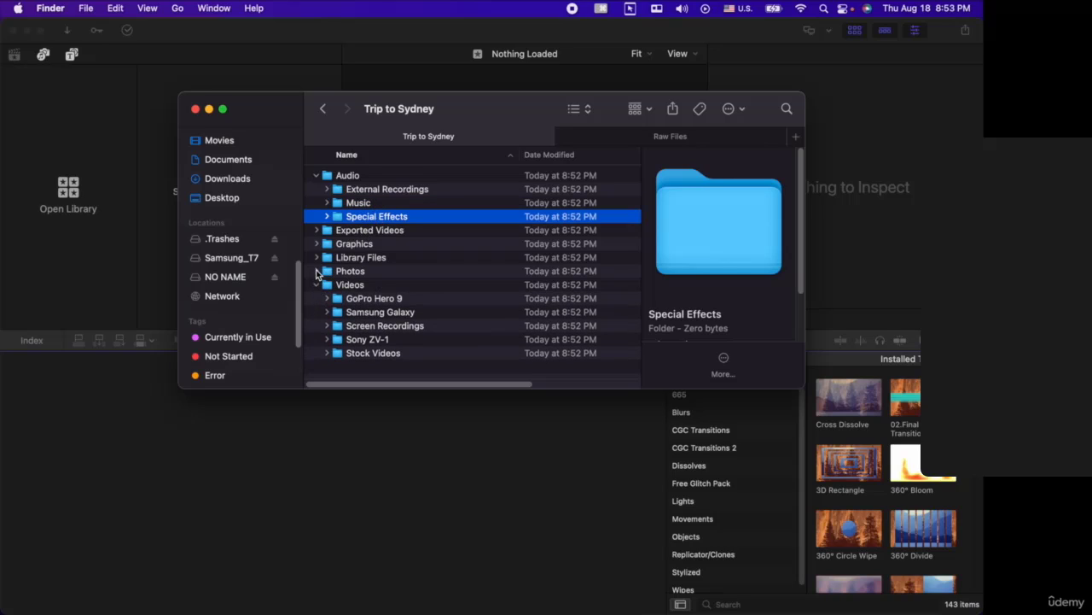
pyautogui.click(353, 300)
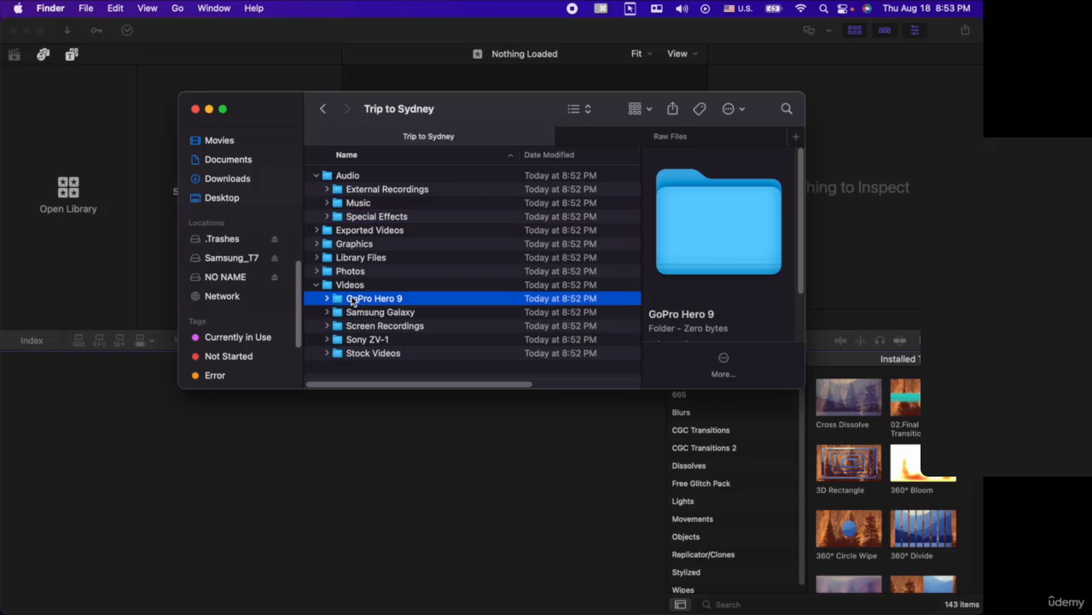
pyautogui.click(410, 315)
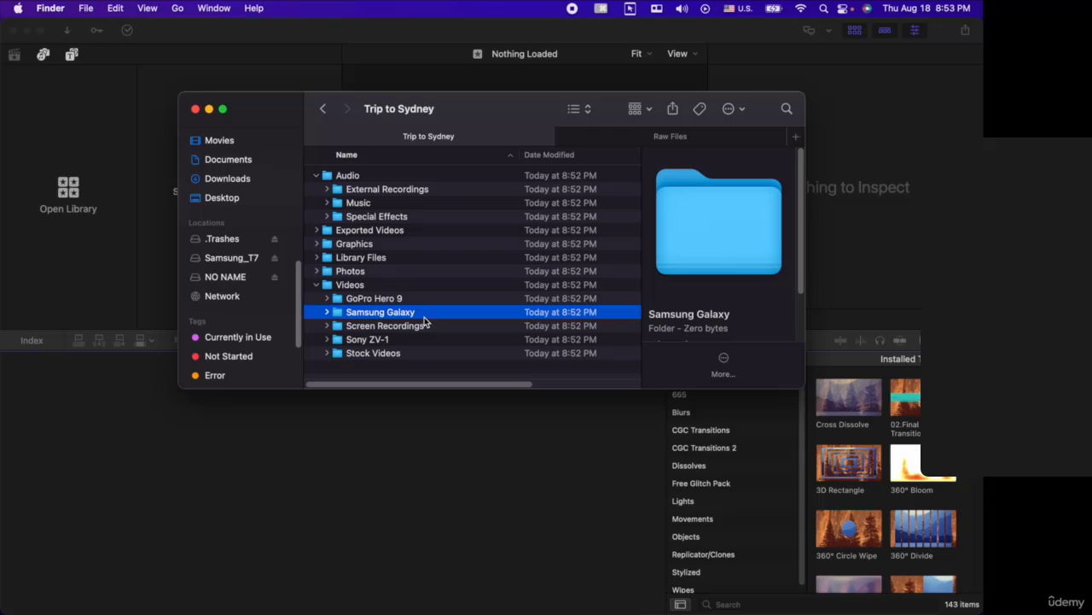
pyautogui.click(422, 327)
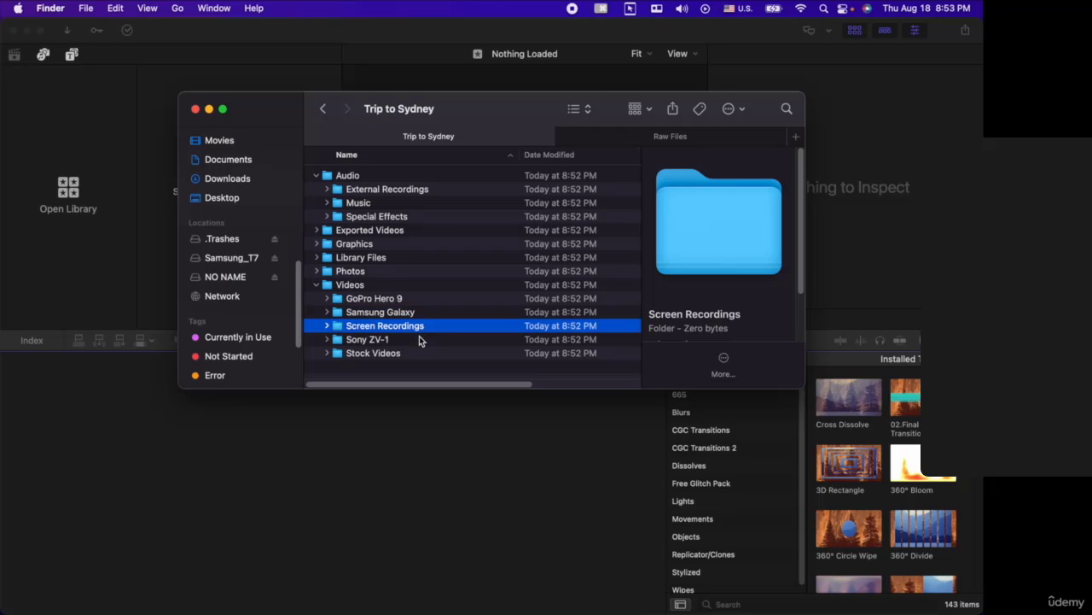
pyautogui.click(419, 340)
pyautogui.click(416, 352)
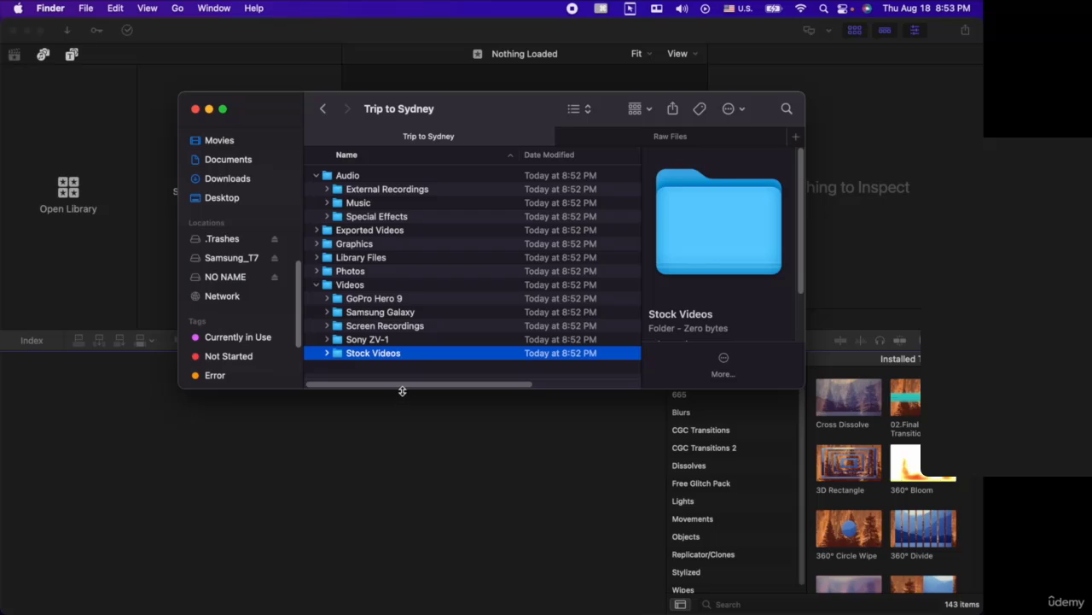
# - Make the Trip to Sydney window taller and split the Raw Files tab off into its own window beside it
pyautogui.moveTo(406, 386); pyautogui.dragTo(407, 444)
pyautogui.click(399, 232)
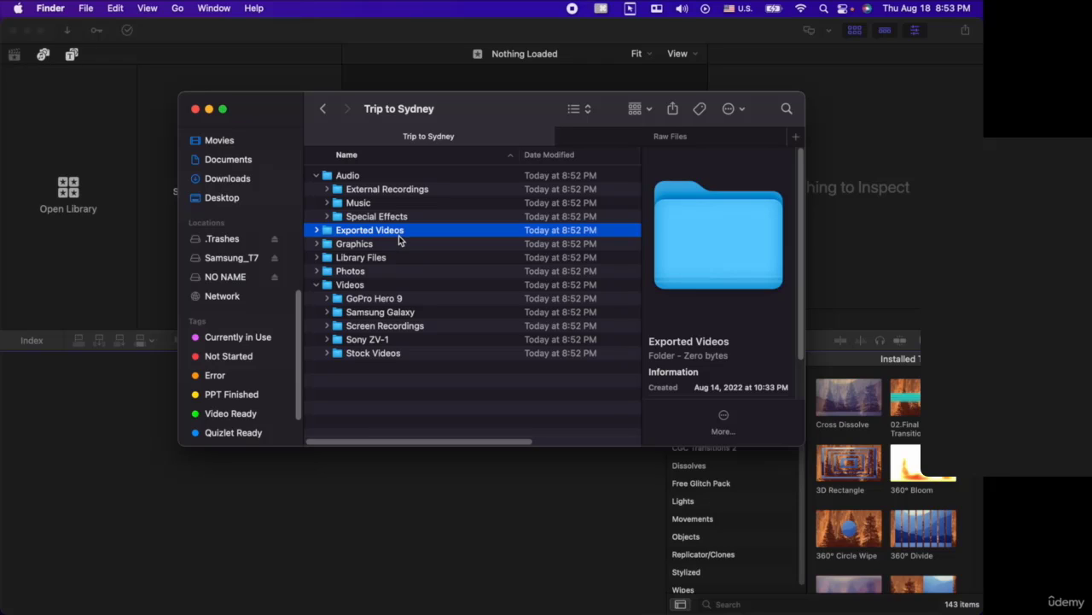
pyautogui.click(374, 298)
pyautogui.click(411, 175)
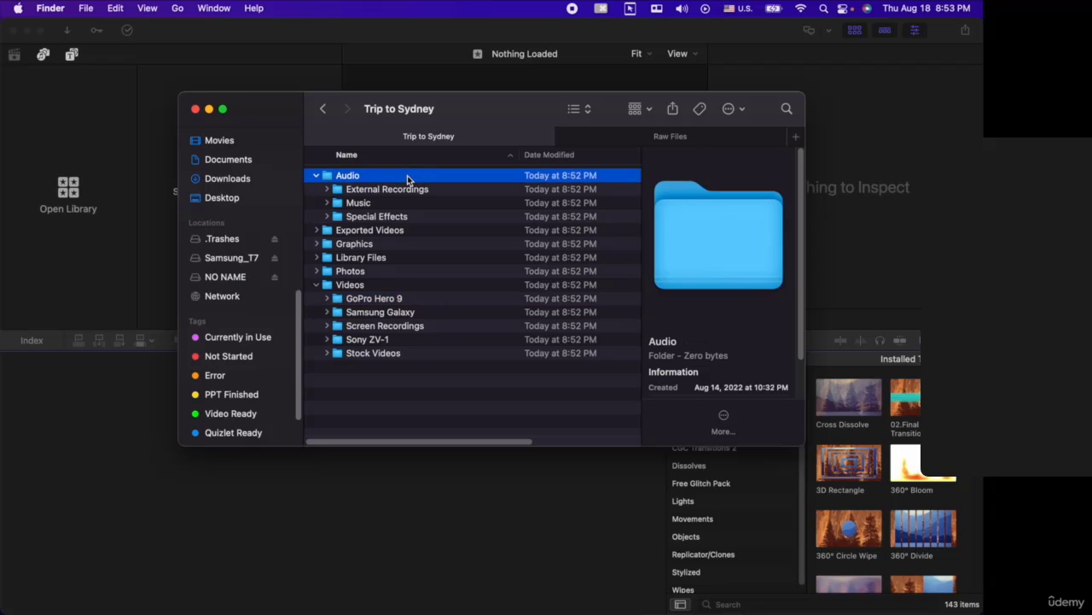
pyautogui.moveTo(655, 139); pyautogui.dragTo(672, 221)
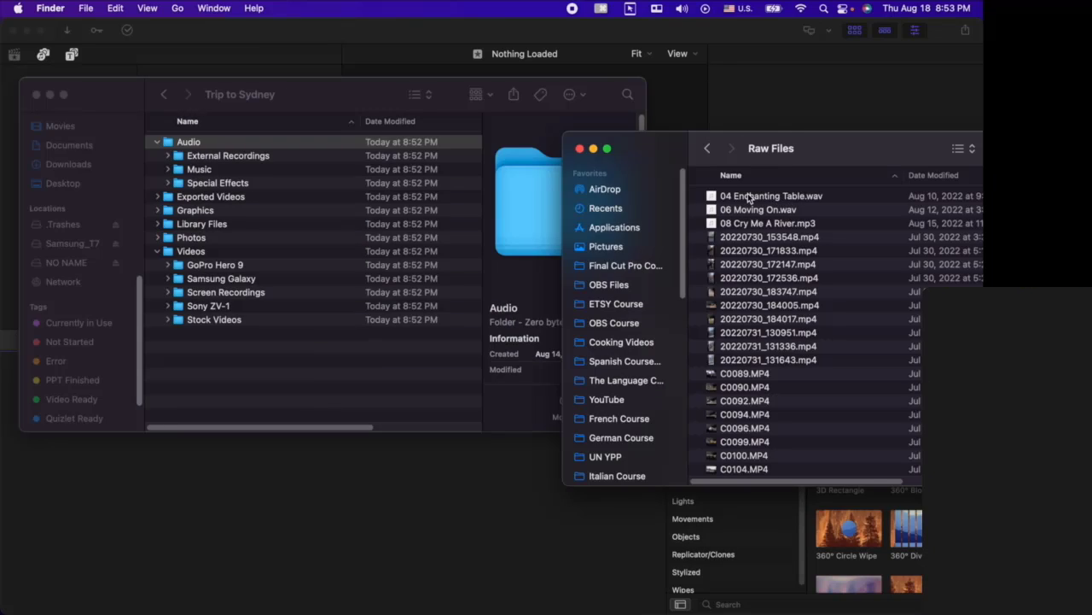
# - Move 04 Enchanting Table.wav, 06 Moving On.wav and 08 Cry Me A River.mp3 from Raw Files into Audio's Music folder and check its contents
pyautogui.click(751, 197)
pyautogui.click(751, 224)
pyautogui.click(750, 210)
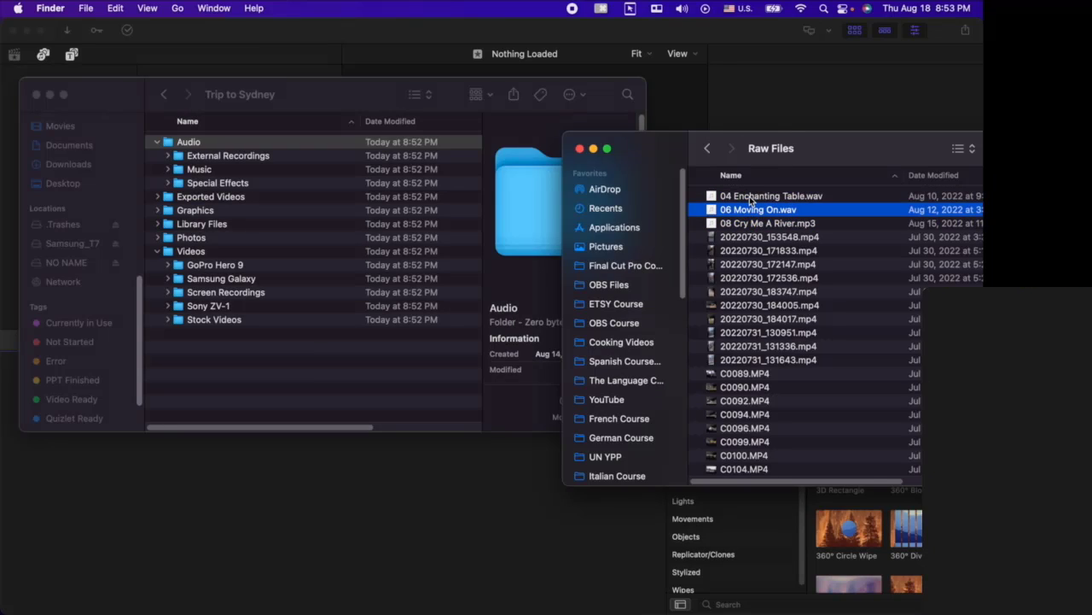
pyautogui.click(751, 197)
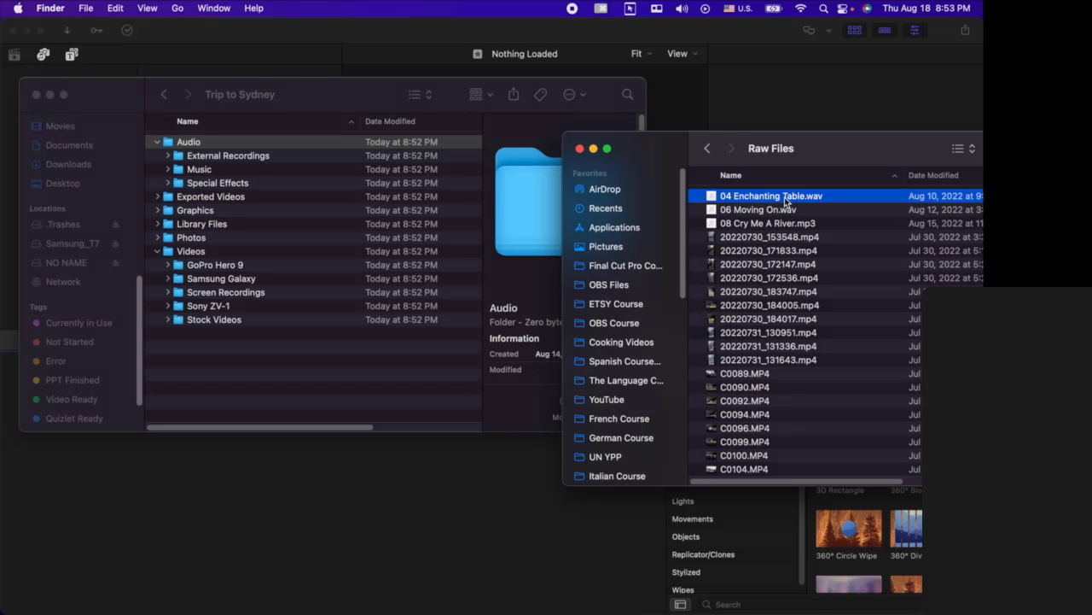
pyautogui.click(784, 197)
pyautogui.click(783, 226)
pyautogui.click(784, 201)
pyautogui.hotkey('shift', 'Down')
pyautogui.hotkey('shift', 'Down')
pyautogui.moveTo(783, 216); pyautogui.dragTo(206, 173)
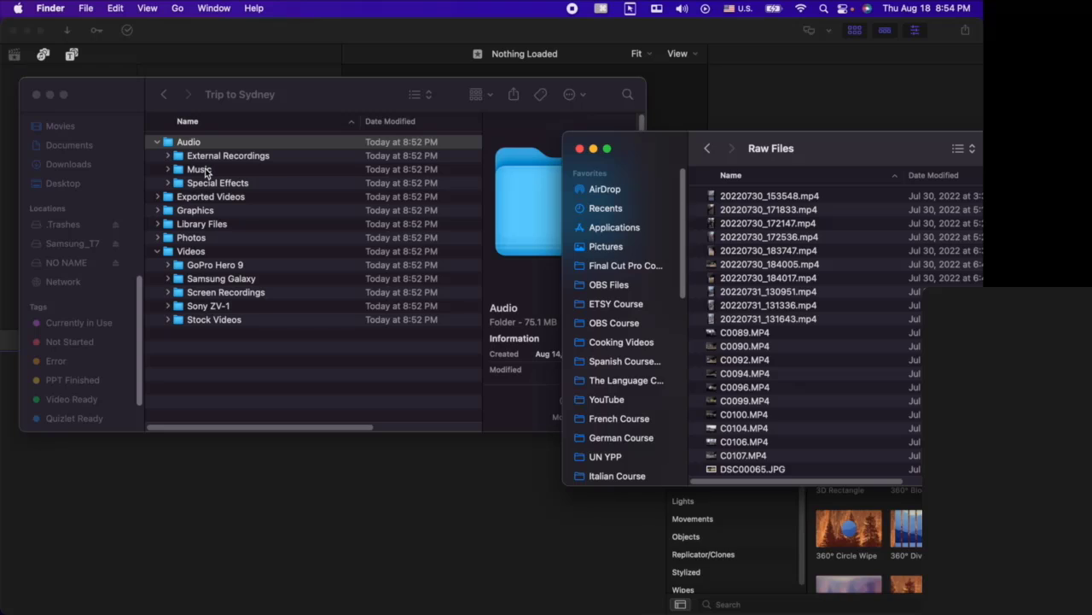
pyautogui.click(206, 171)
pyautogui.click(168, 170)
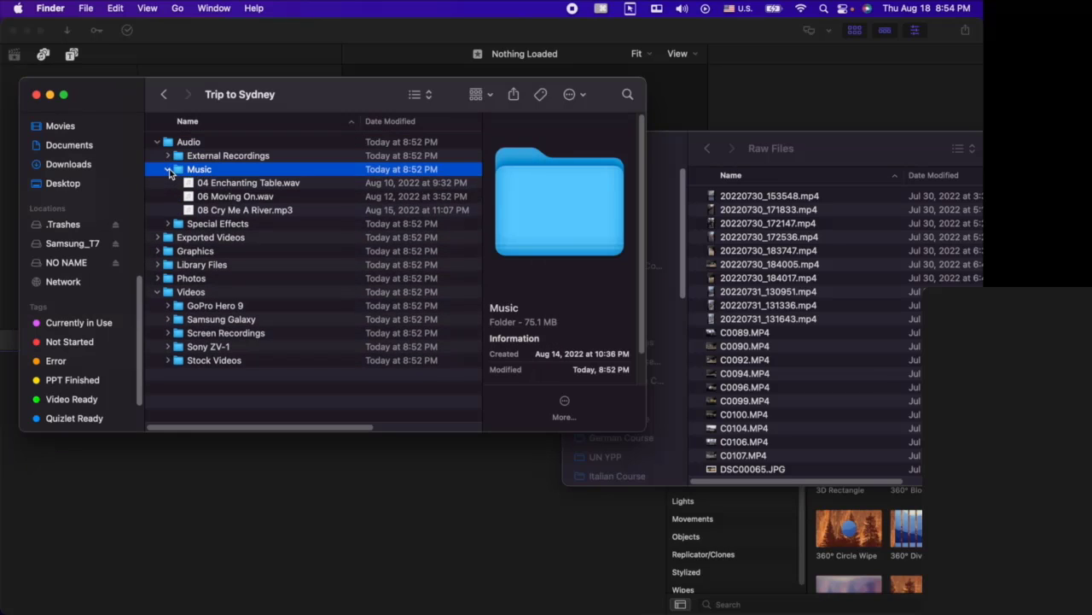
pyautogui.click(169, 171)
# - Move the ten MP4 clips from 20220730_153548 through 20220731_131643 from Raw Files into the Samsung Galaxy folder under Videos
pyautogui.click(809, 197)
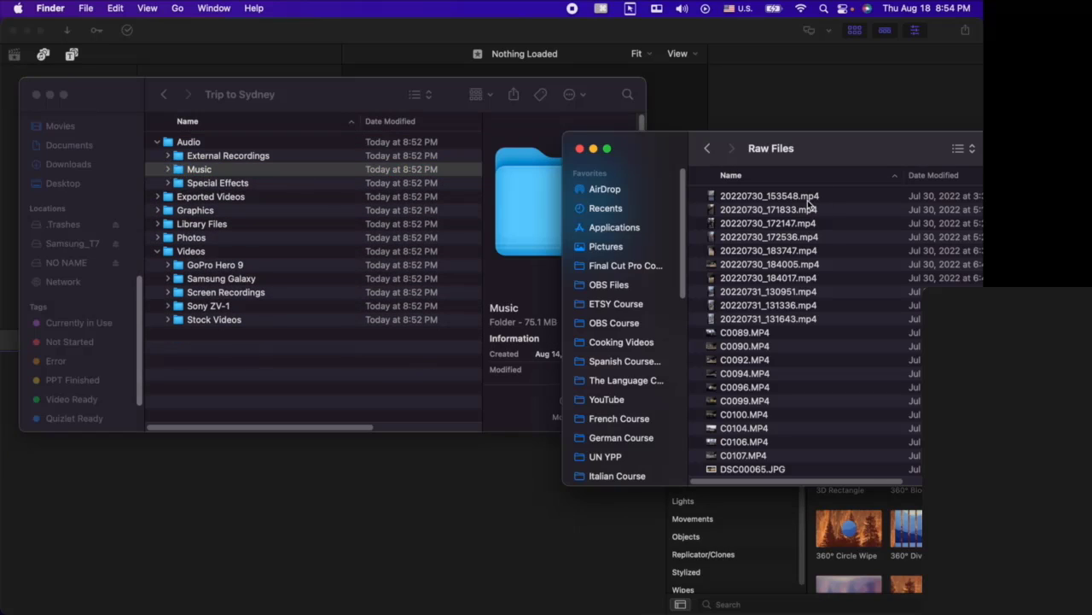
pyautogui.hotkey('shift', 'Down')
pyautogui.hotkey('shift', 'Down')
pyautogui.hotkey('shift', 'Down')
pyautogui.hotkey('shift', 'Down')
pyautogui.hotkey('shift', 'Down')
pyautogui.hotkey('shift', 'Down')
pyautogui.hotkey('shift', 'Down')
pyautogui.hotkey('shift', 'Down')
pyautogui.hotkey('shift', 'Down')
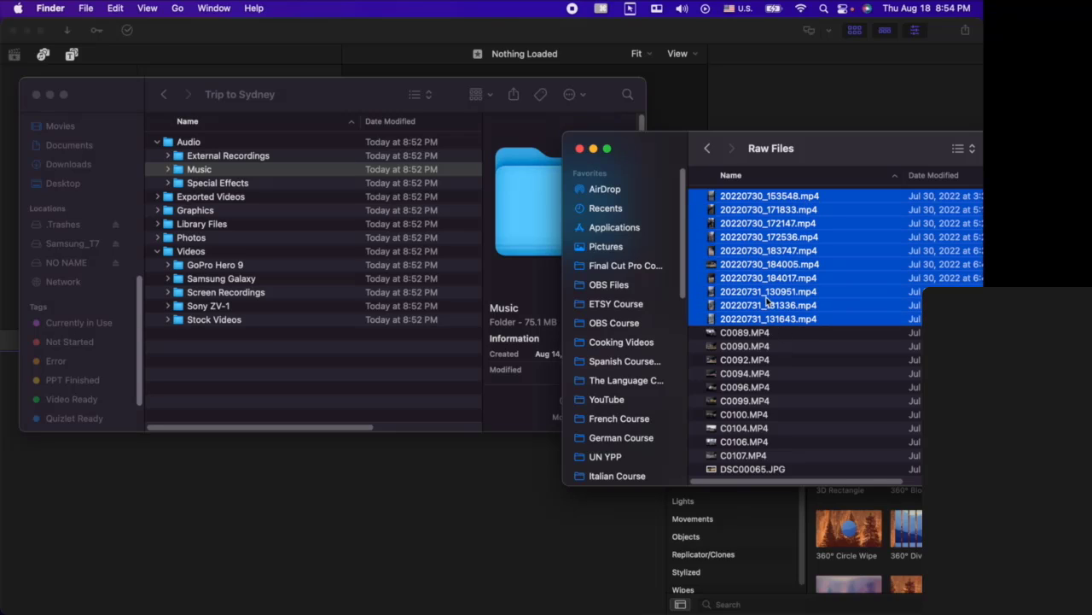
pyautogui.moveTo(796, 265); pyautogui.dragTo(241, 284)
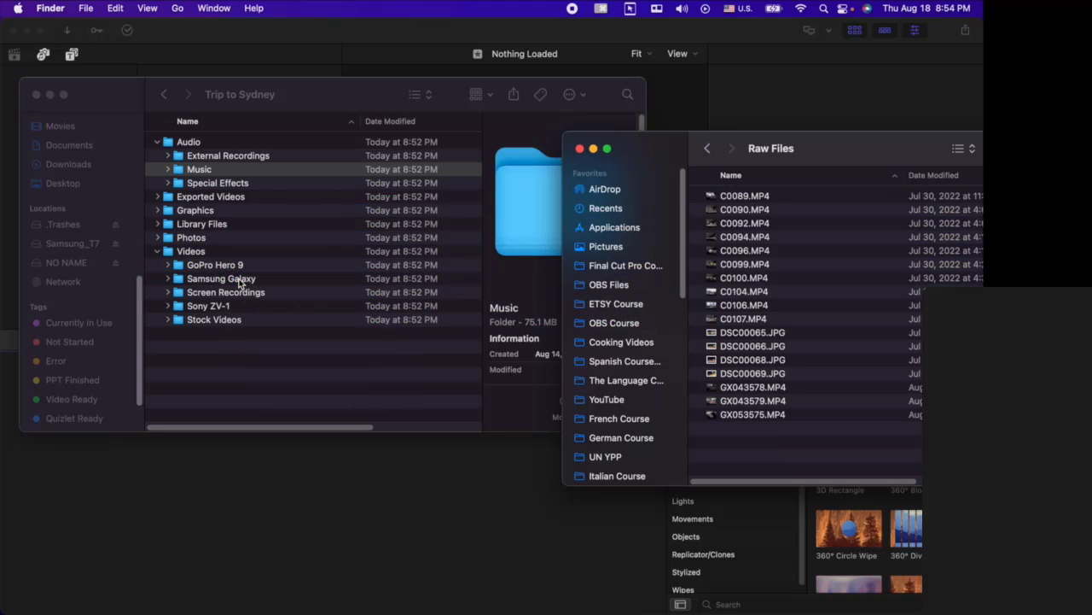
# - Move the ten clips from C0089.MP4 through C0107.MP4 from Raw Files into the Sony ZV-1 folder under Videos
pyautogui.click(755, 201)
pyautogui.hotkey('shift', 'Down')
pyautogui.hotkey('shift', 'Down')
pyautogui.hotkey('shift', 'Down')
pyautogui.hotkey('shift', 'Down')
pyautogui.hotkey('shift', 'Down')
pyautogui.hotkey('shift', 'Down')
pyautogui.hotkey('shift', 'Down')
pyautogui.hotkey('shift', 'Down')
pyautogui.hotkey('shift', 'Down')
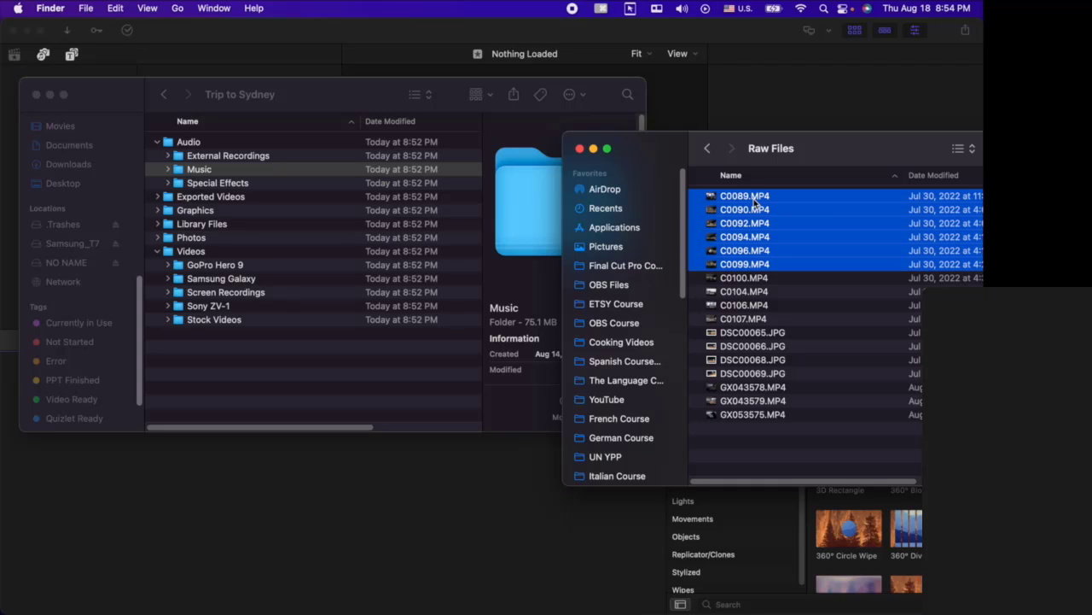
pyautogui.moveTo(796, 245); pyautogui.dragTo(226, 312)
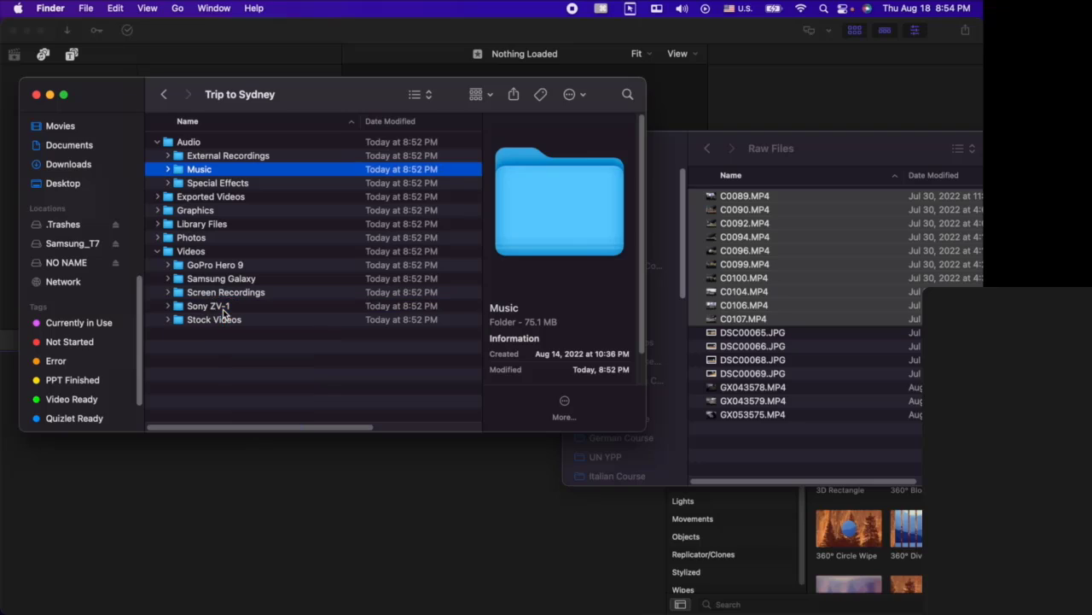
# - Move the four photos from DSC00065.JPG through DSC00069.JPG from Raw Files into the Photos folder of Trip to Sydney
pyautogui.click(783, 195)
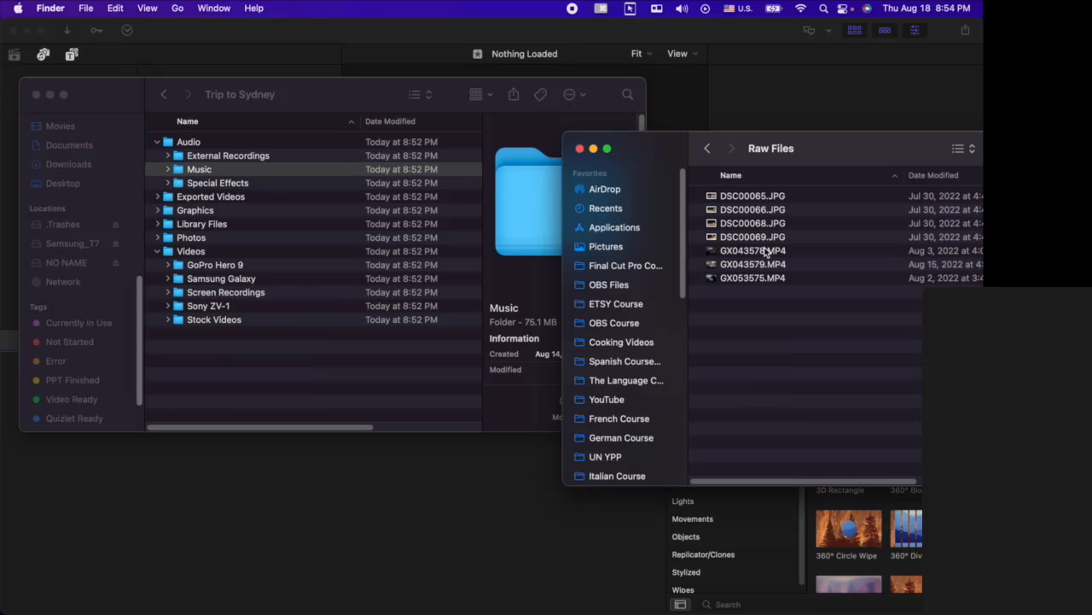
pyautogui.click(771, 199)
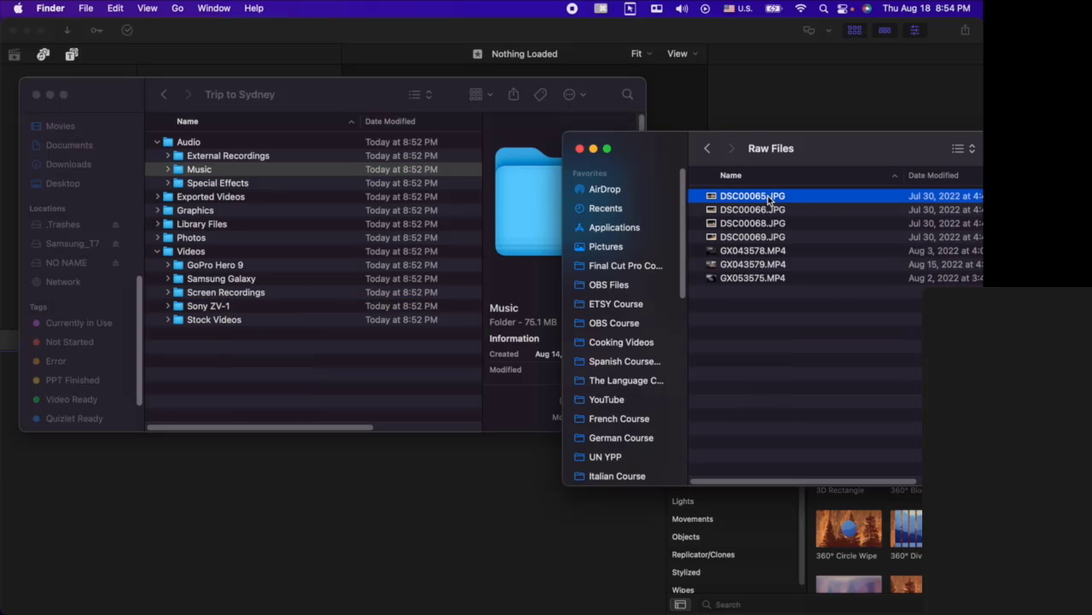
pyautogui.hotkey('shift', 'Down')
pyautogui.hotkey('shift', 'Down')
pyautogui.hotkey('shift', 'Down')
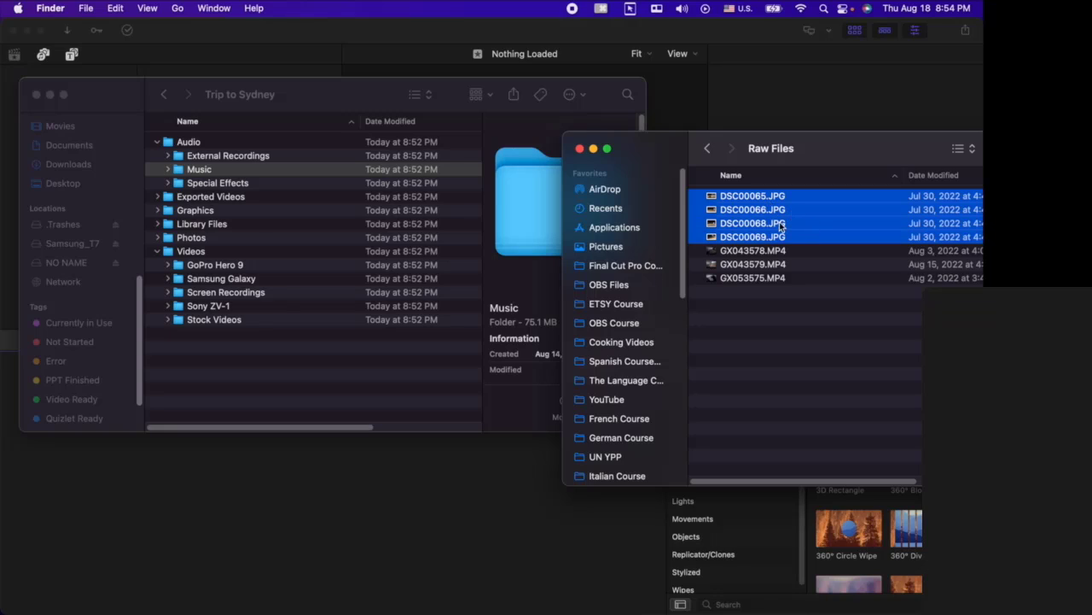
pyautogui.click(160, 242)
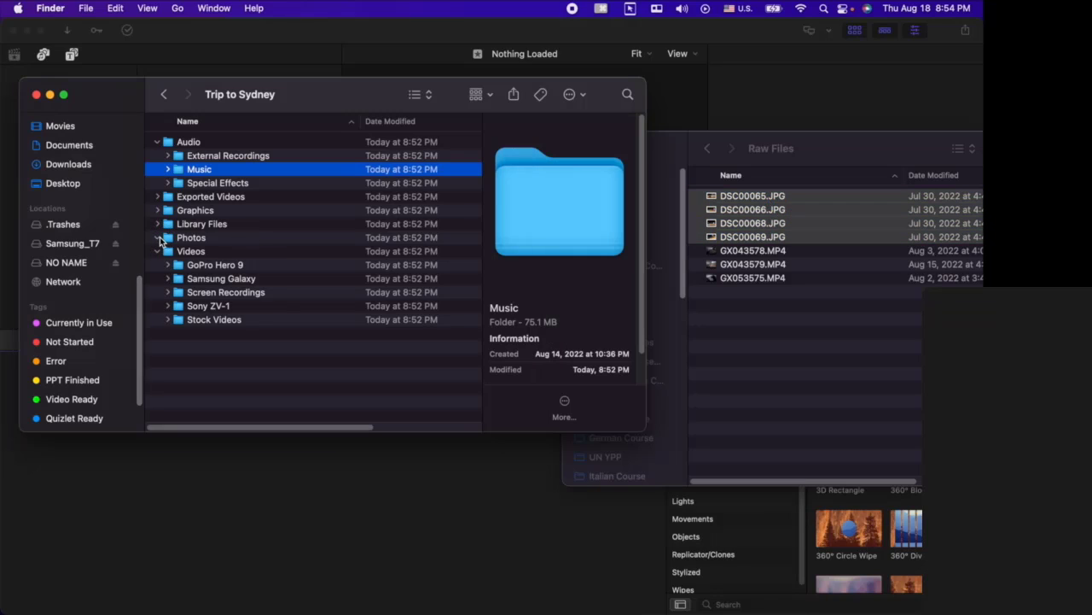
pyautogui.moveTo(799, 218); pyautogui.dragTo(202, 245)
# - Move GX043578.MP4, GX043579.MP4 and GX053575.MP4 from Raw Files into the GoPro Hero 9 folder under Videos
pyautogui.click(780, 261)
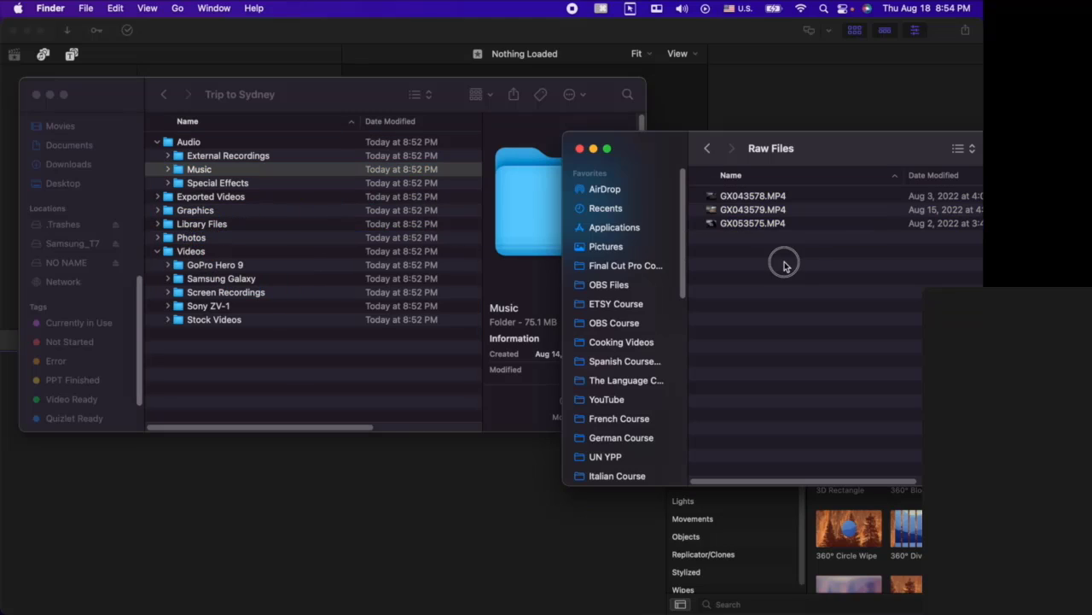
pyautogui.click(797, 197)
pyautogui.hotkey('shift', 'Down')
pyautogui.hotkey('shift', 'Down')
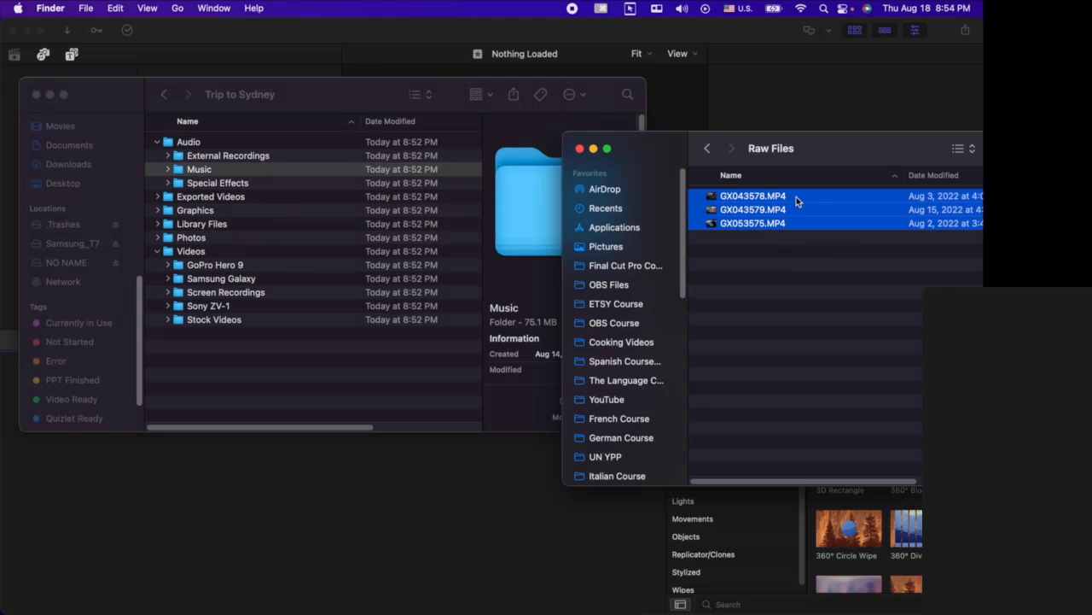
pyautogui.moveTo(823, 207); pyautogui.dragTo(239, 264)
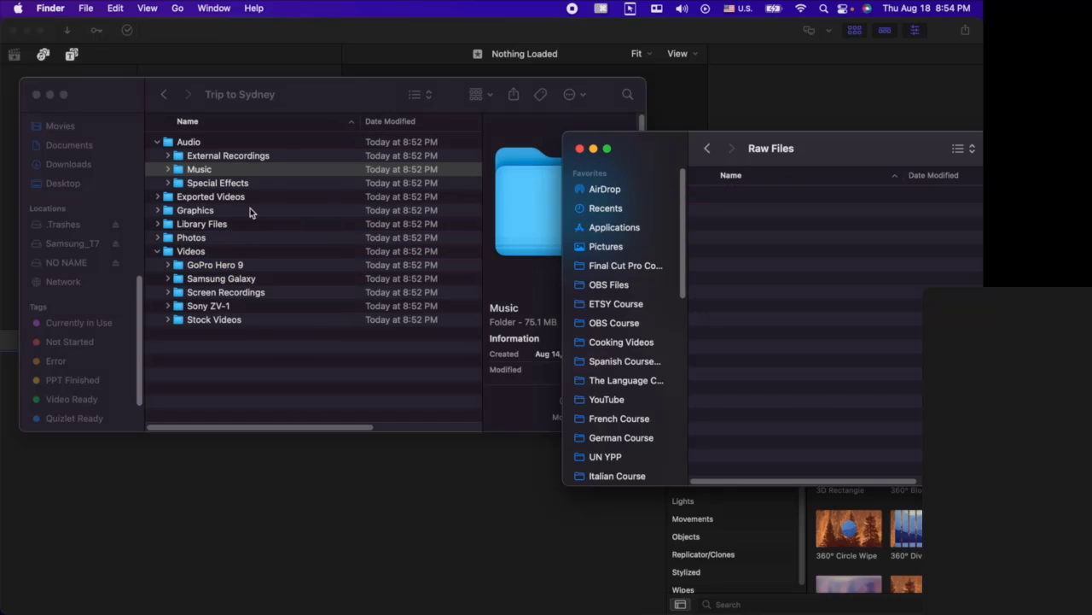
# - Go back to the Travel folder and review _Template Folder's subfolders and context options alongside the Trip to Sydney folder
pyautogui.click(317, 100)
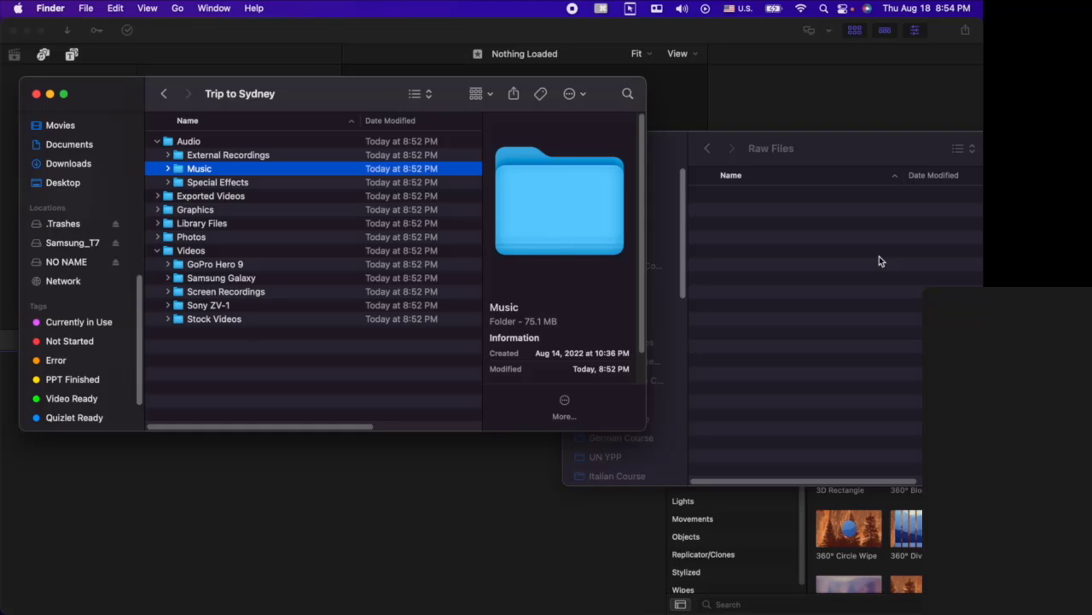
pyautogui.click(166, 94)
pyautogui.click(218, 156)
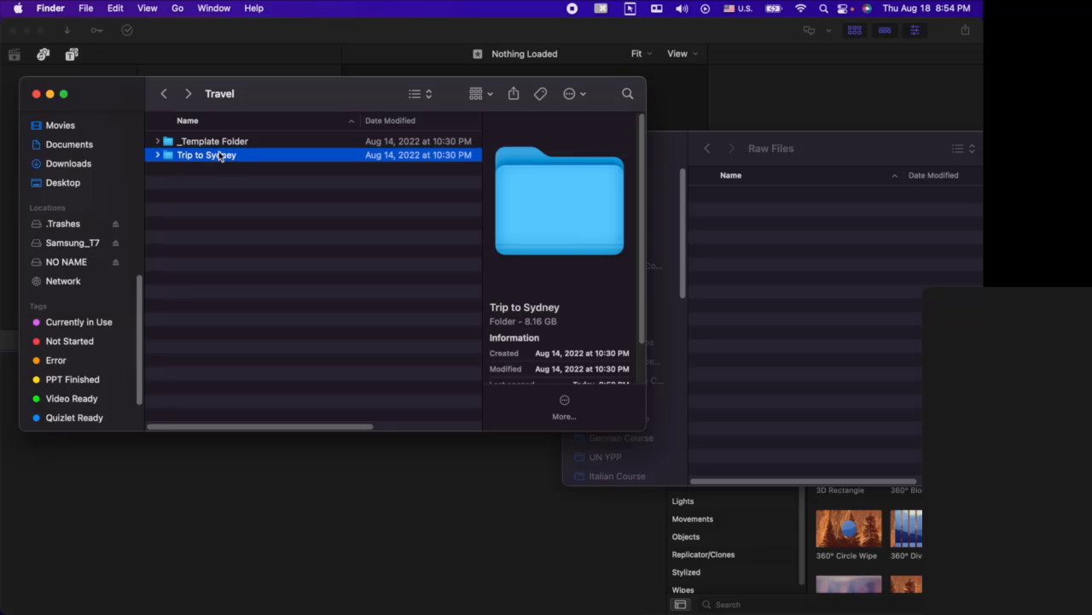
pyautogui.click(219, 143)
pyautogui.click(157, 142)
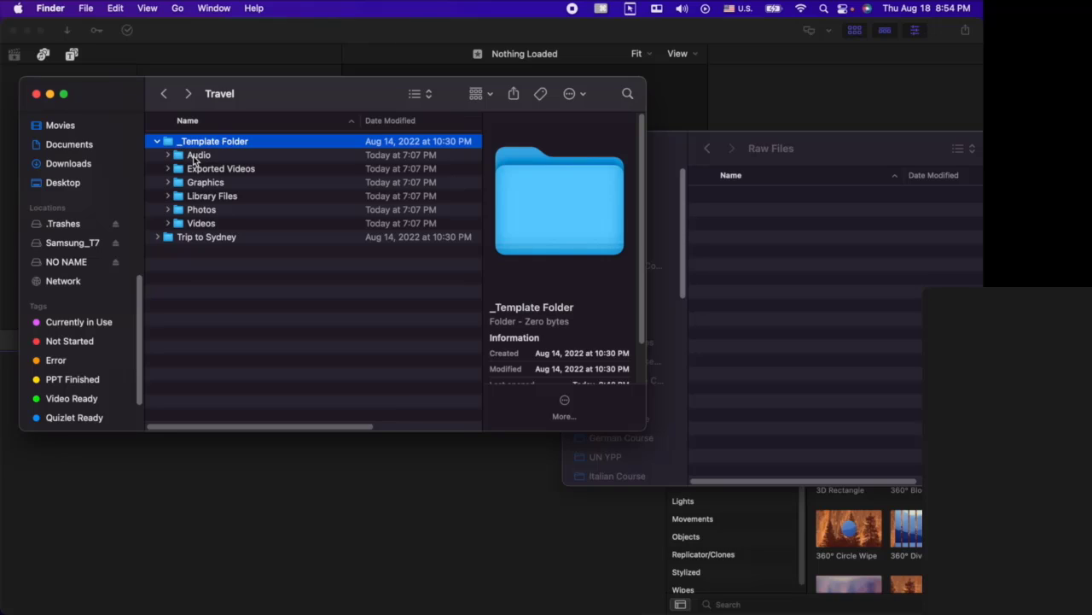
pyautogui.click(158, 142)
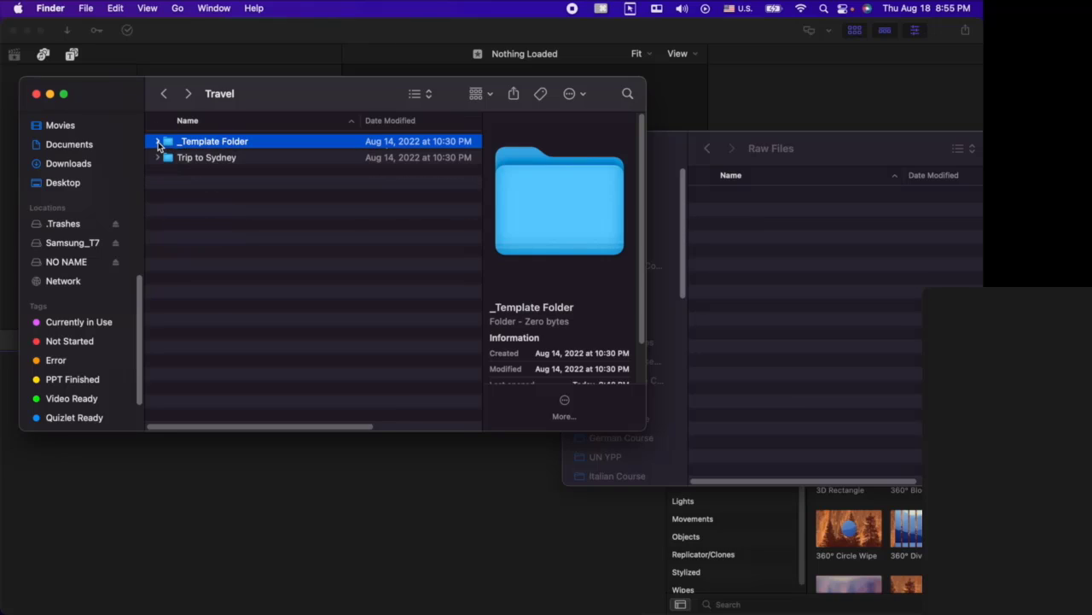
pyautogui.click(200, 156)
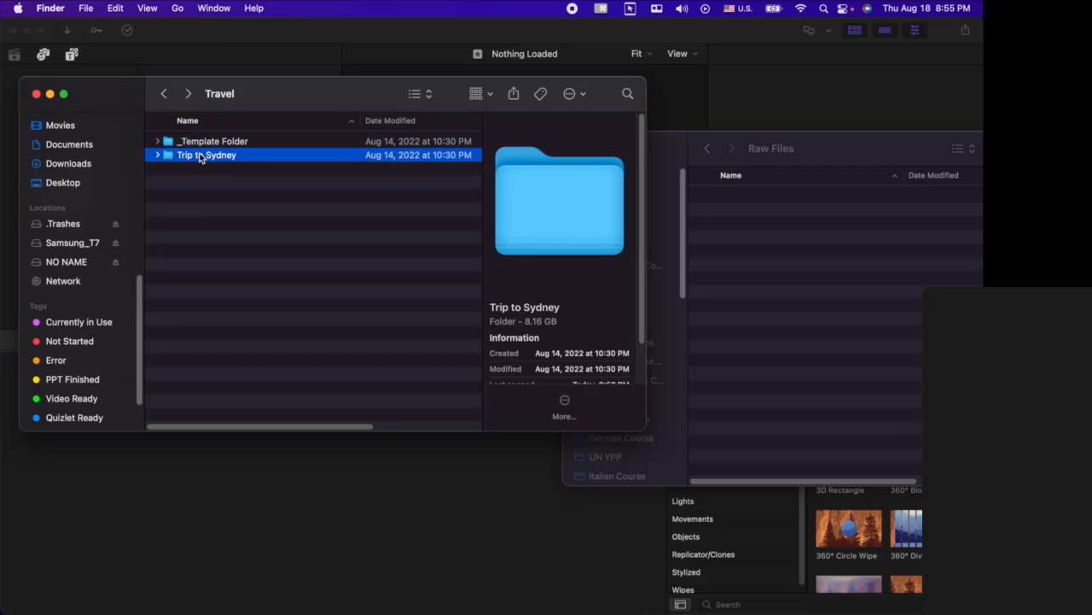
pyautogui.click(202, 143)
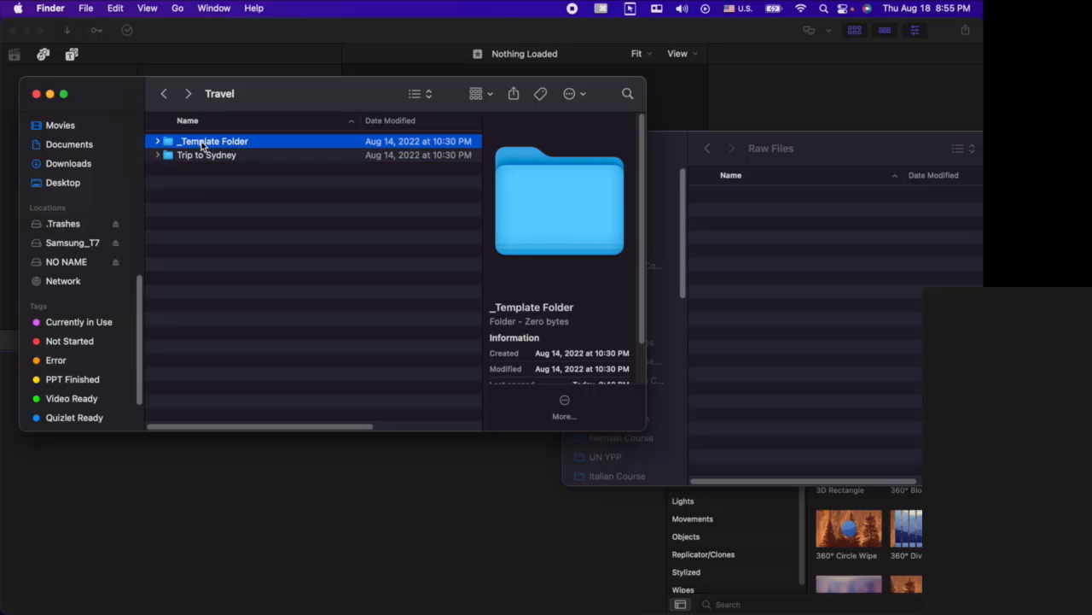
pyautogui.rightClick(231, 142)
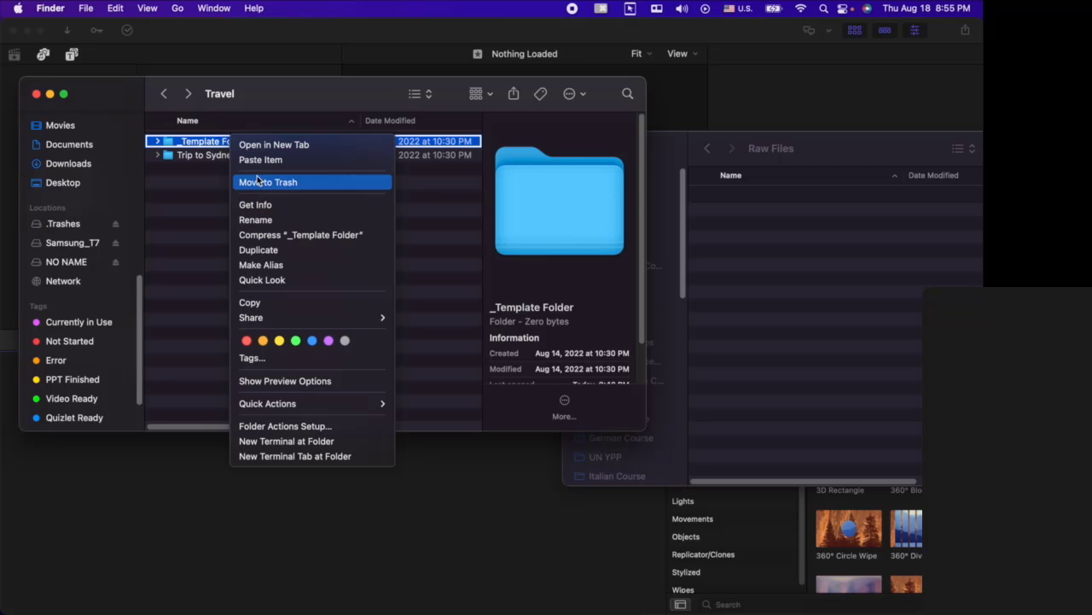
pyautogui.click(176, 205)
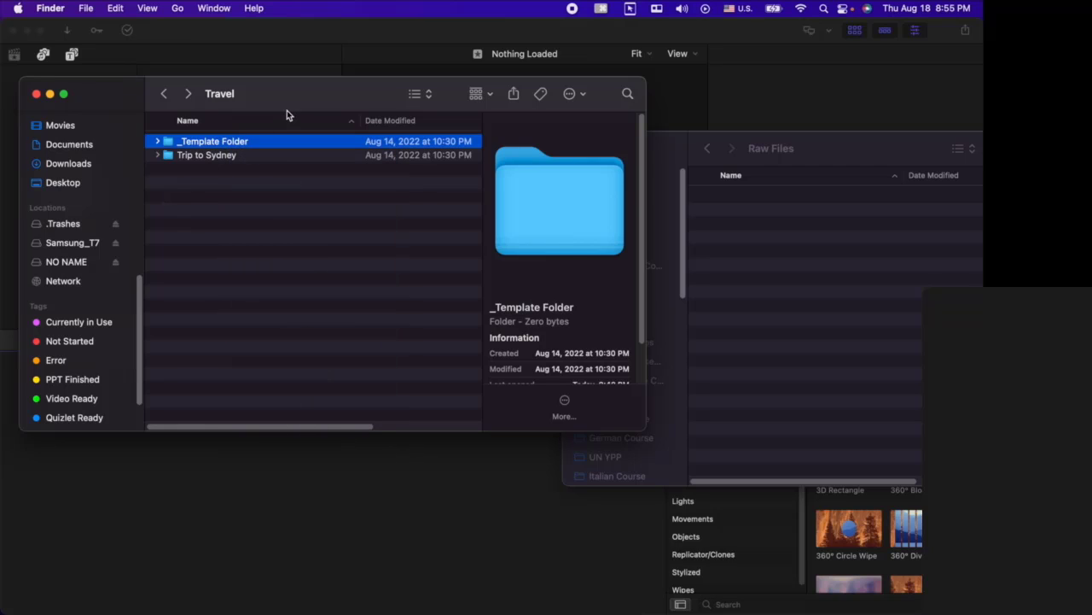
# - Move the Travel window aside, switch to Final Cut Pro and bring up the Open Library dialog
pyautogui.moveTo(287, 109); pyautogui.dragTo(690, 115)
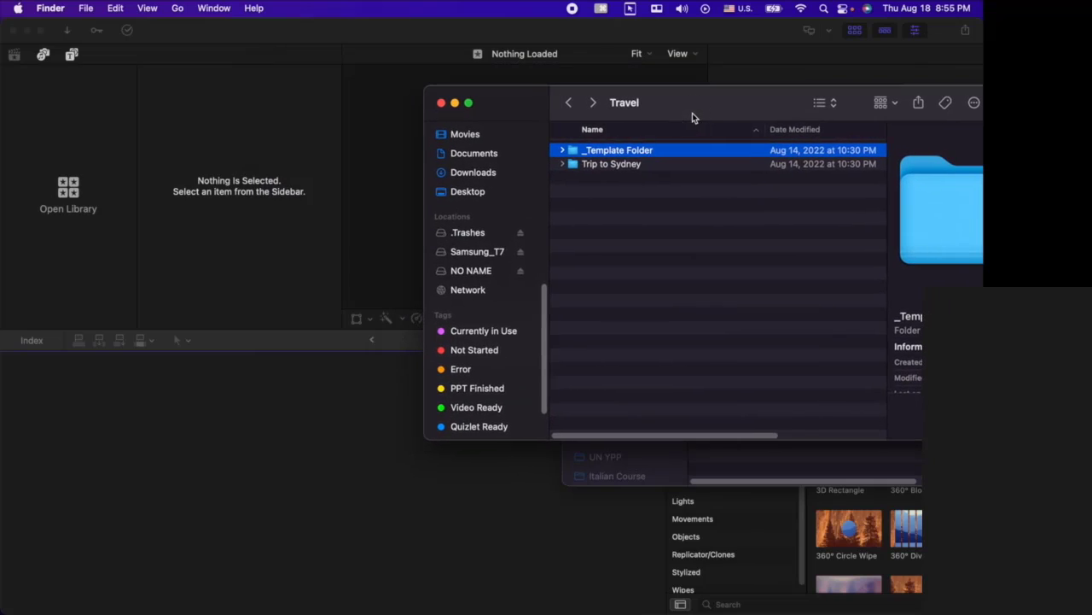
pyautogui.click(202, 219)
pyautogui.click(75, 191)
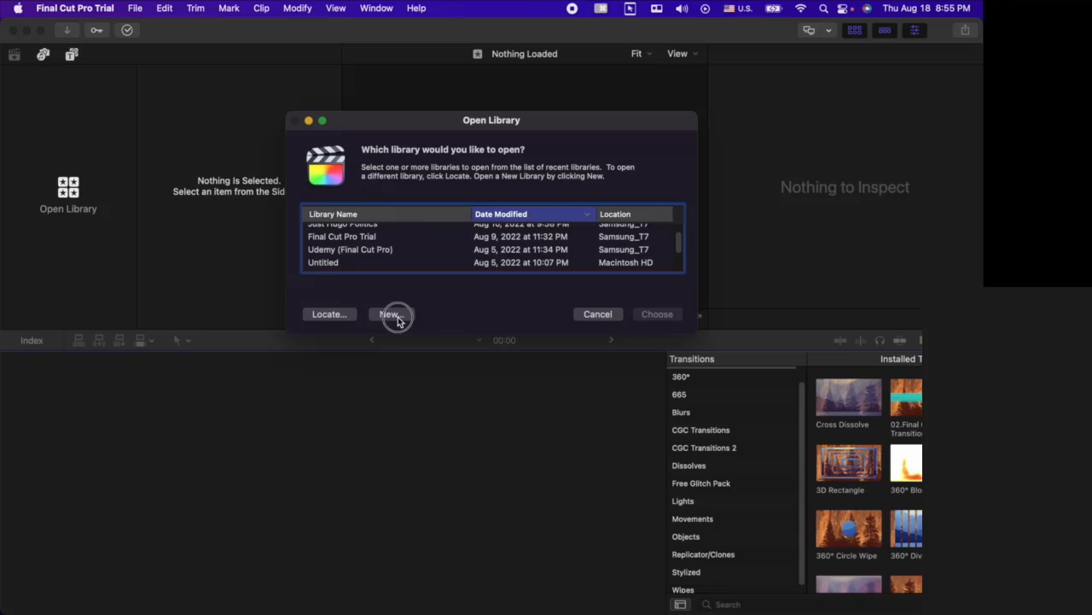
# - Start a new library and set its save location to Travel > Trip to Sydney > Library Files on the Samsung_T7 drive
pyautogui.click(392, 314)
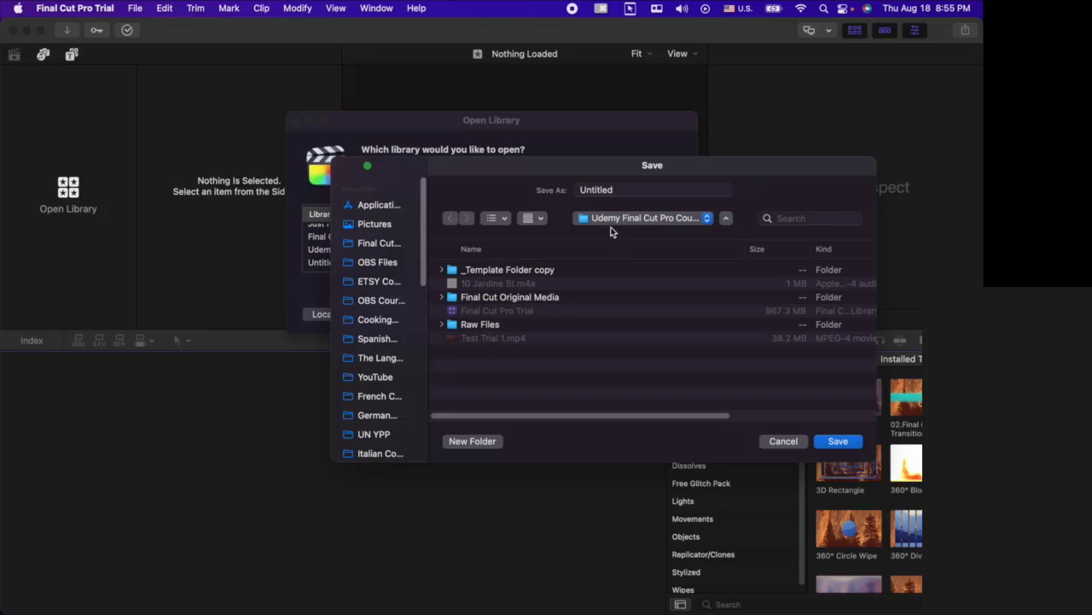
pyautogui.scroll(-10, 372, 364)
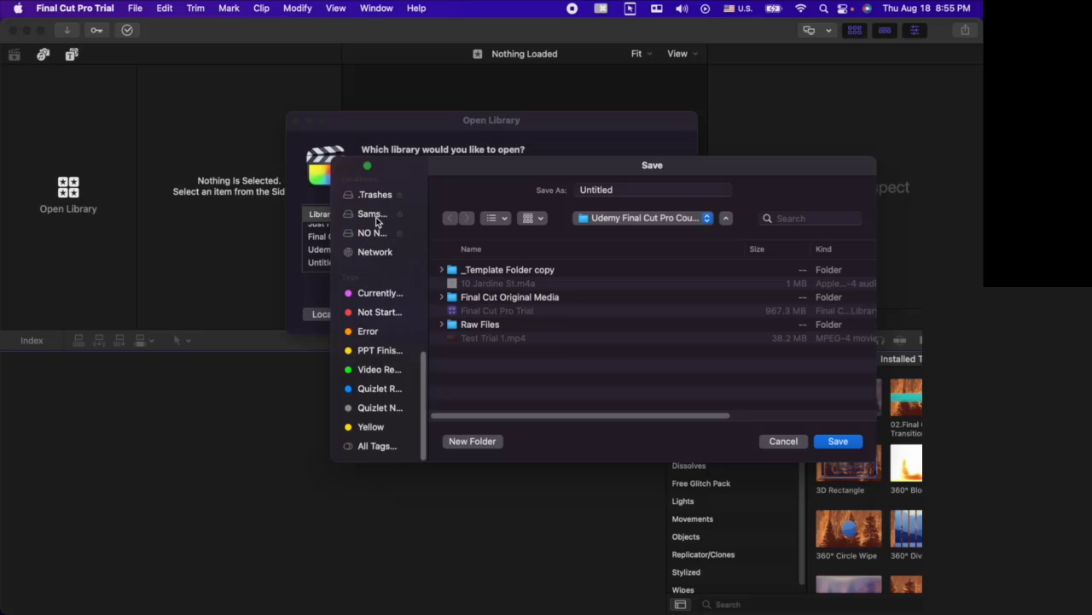
pyautogui.click(373, 215)
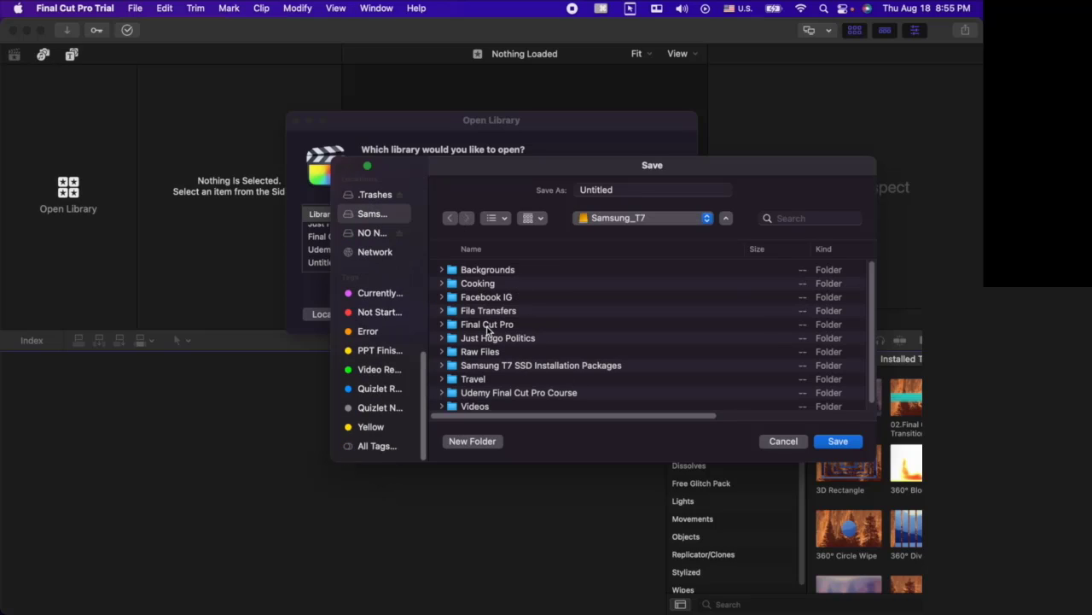
pyautogui.scroll(-1, 488, 331)
pyautogui.doubleClick(492, 368)
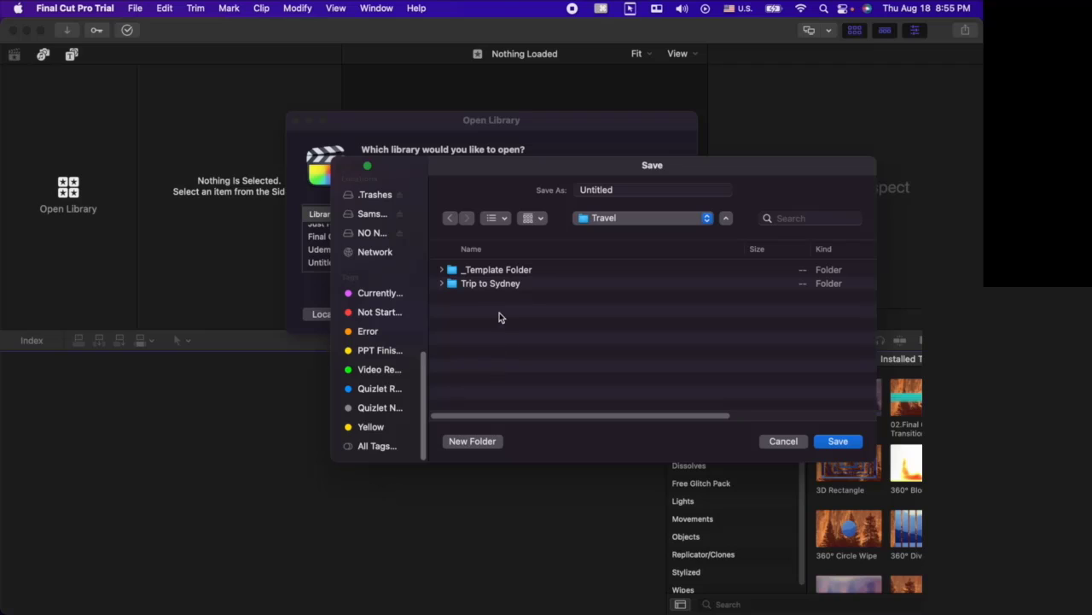
pyautogui.doubleClick(505, 289)
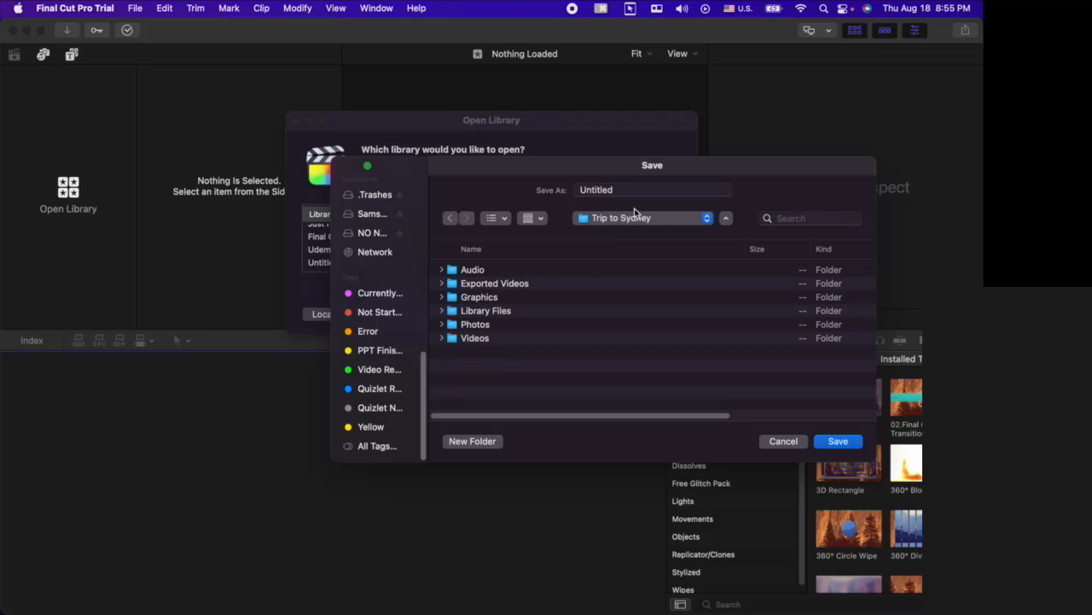
pyautogui.moveTo(631, 171); pyautogui.dragTo(539, 158)
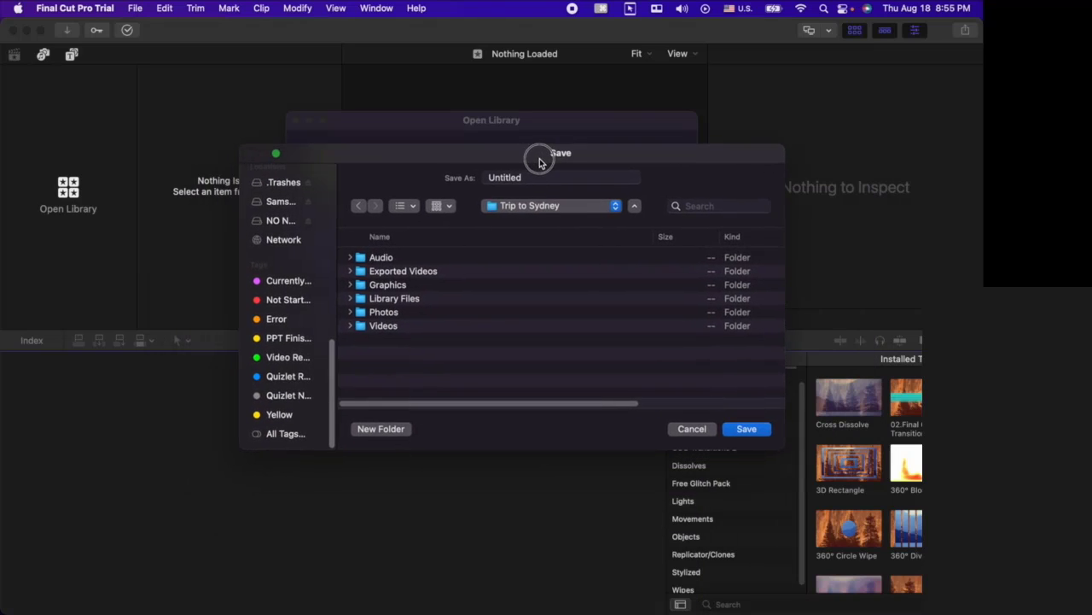
pyautogui.click(406, 300)
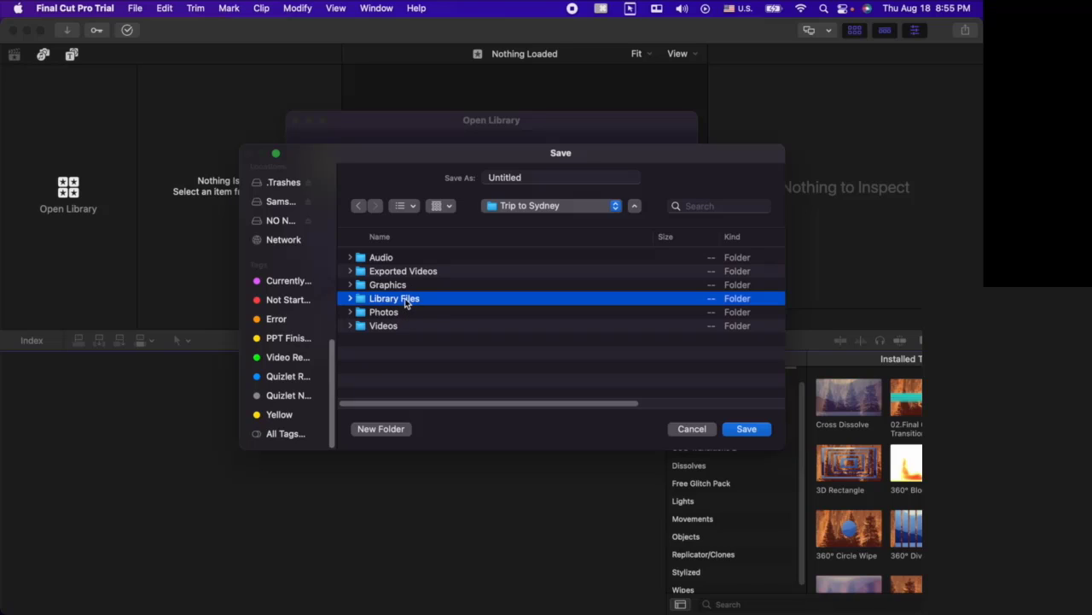
pyautogui.click(746, 430)
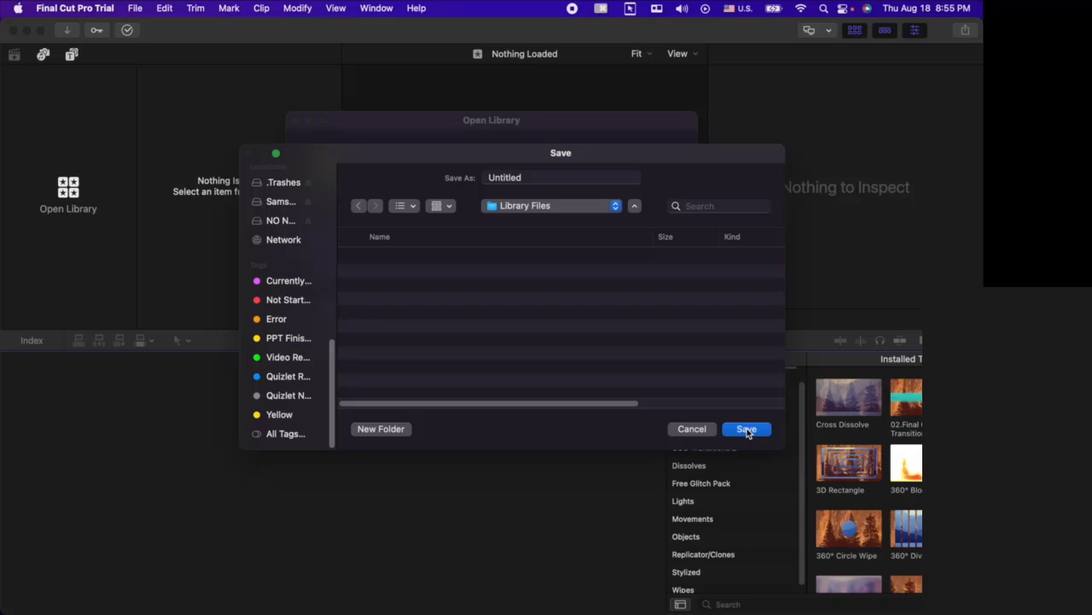
# - Name the new library "Trip to Sydney" and save it
pyautogui.doubleClick(528, 177)
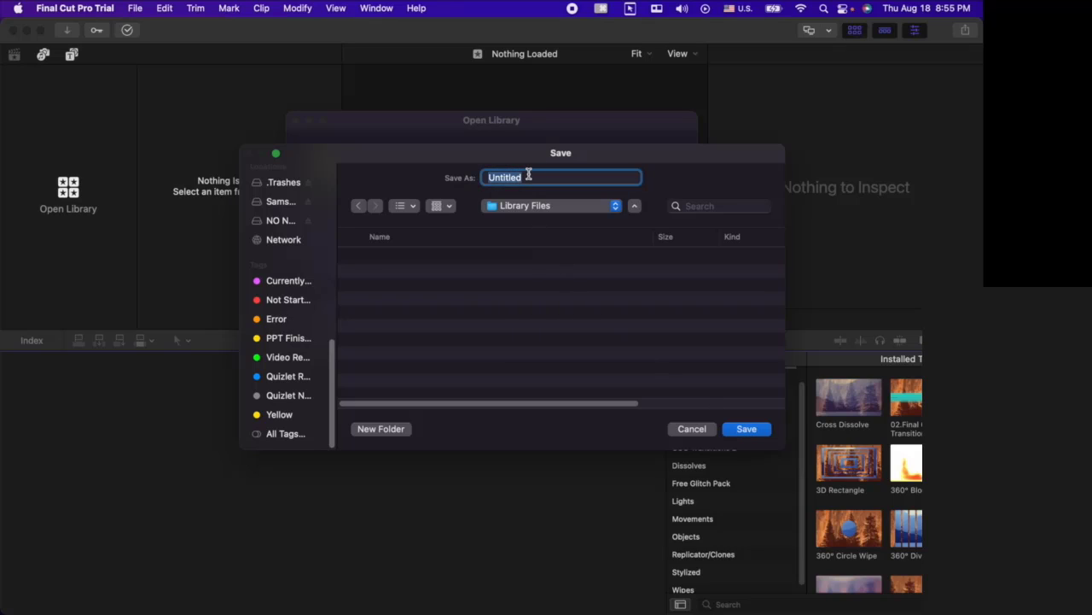
pyautogui.write('Trip to Sydney')
pyautogui.press('Return')
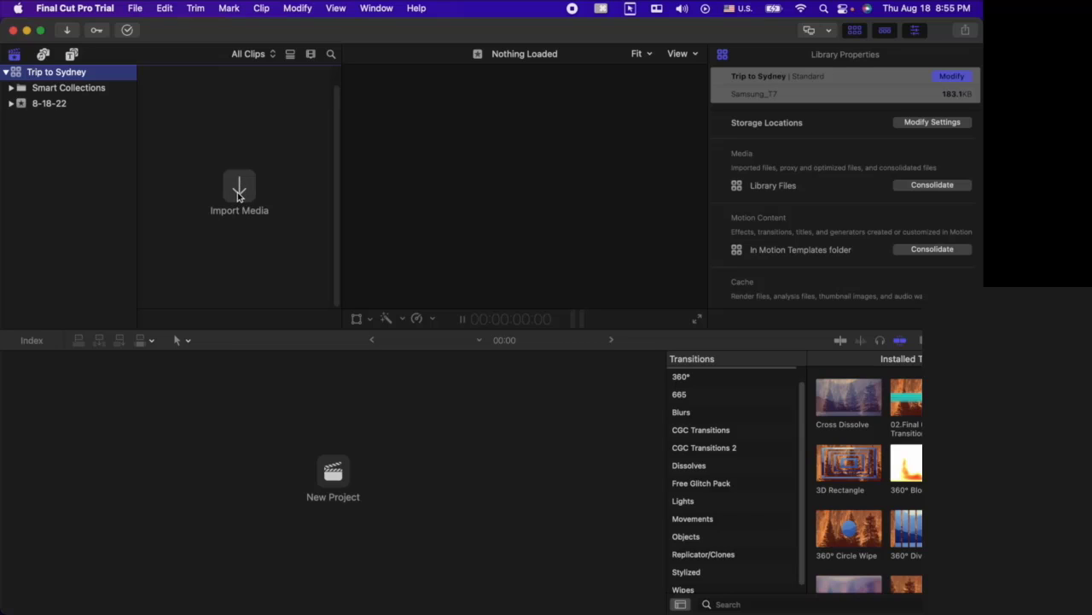
# - Start a media import and select the Trip to Sydney folder inside Travel on the Samsung_T7 drive
pyautogui.click(238, 194)
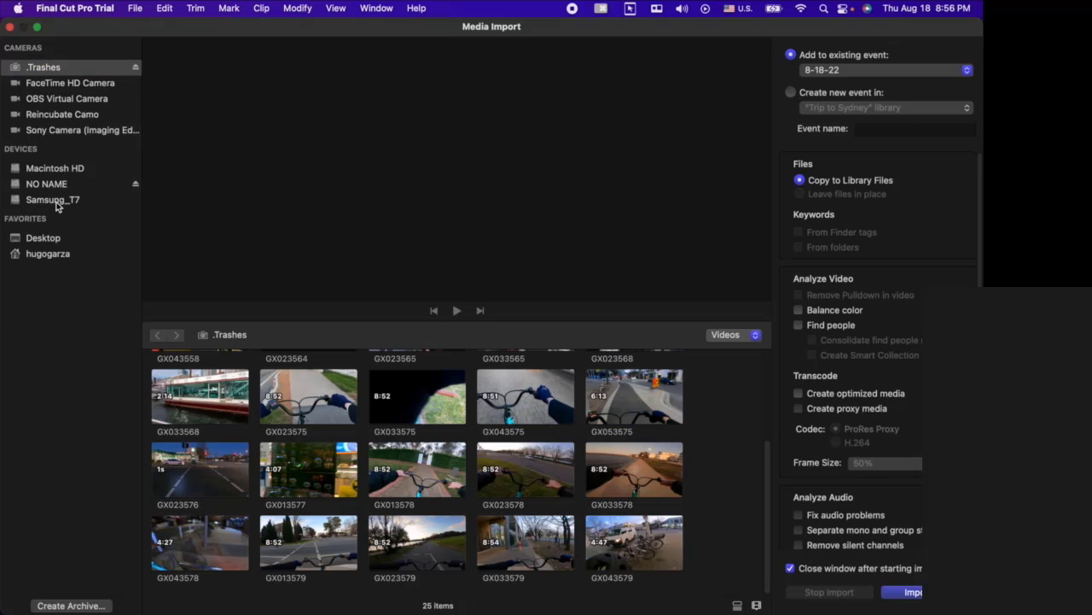
pyautogui.click(53, 200)
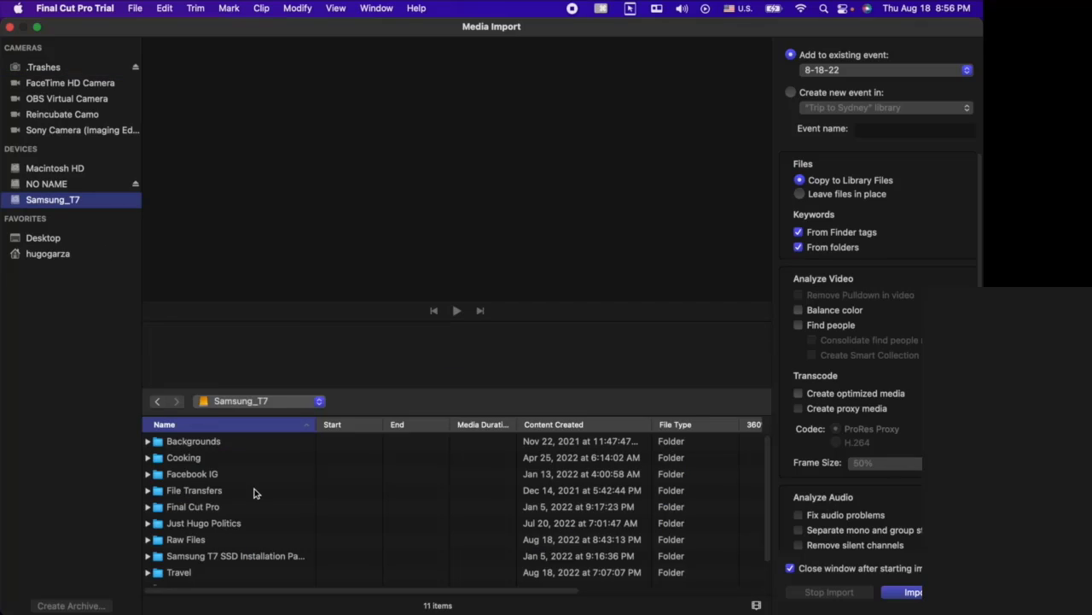
pyautogui.scroll(-2, 256, 492)
pyautogui.doubleClick(208, 544)
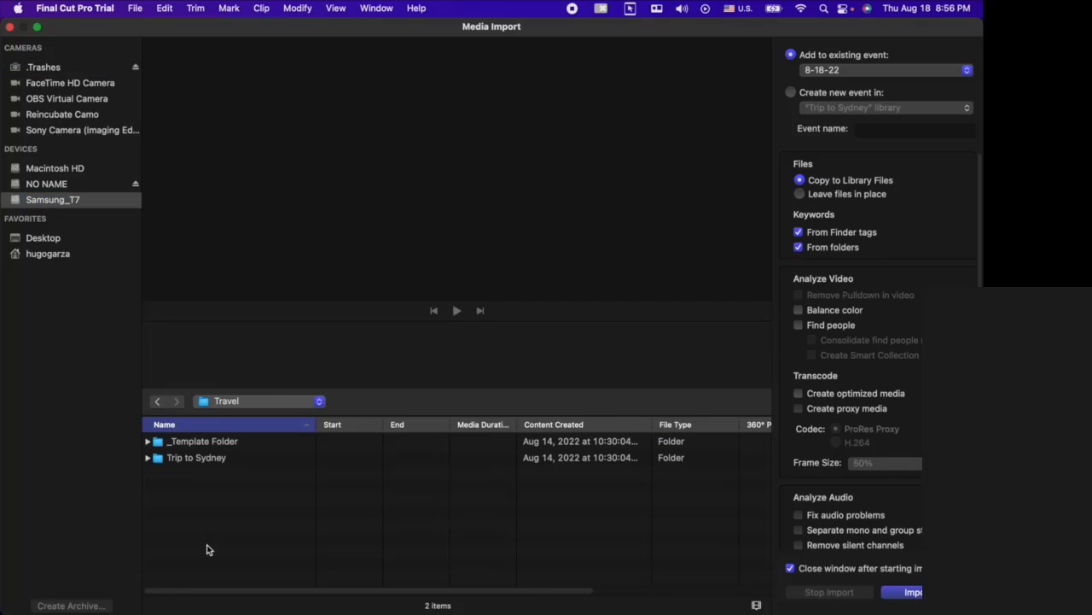
pyautogui.click(195, 459)
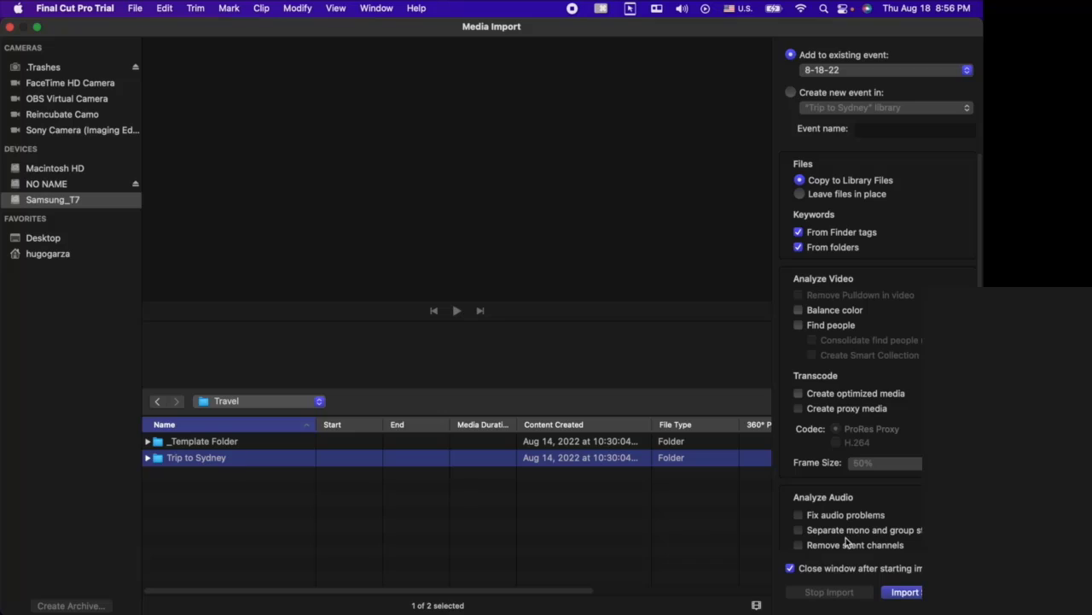
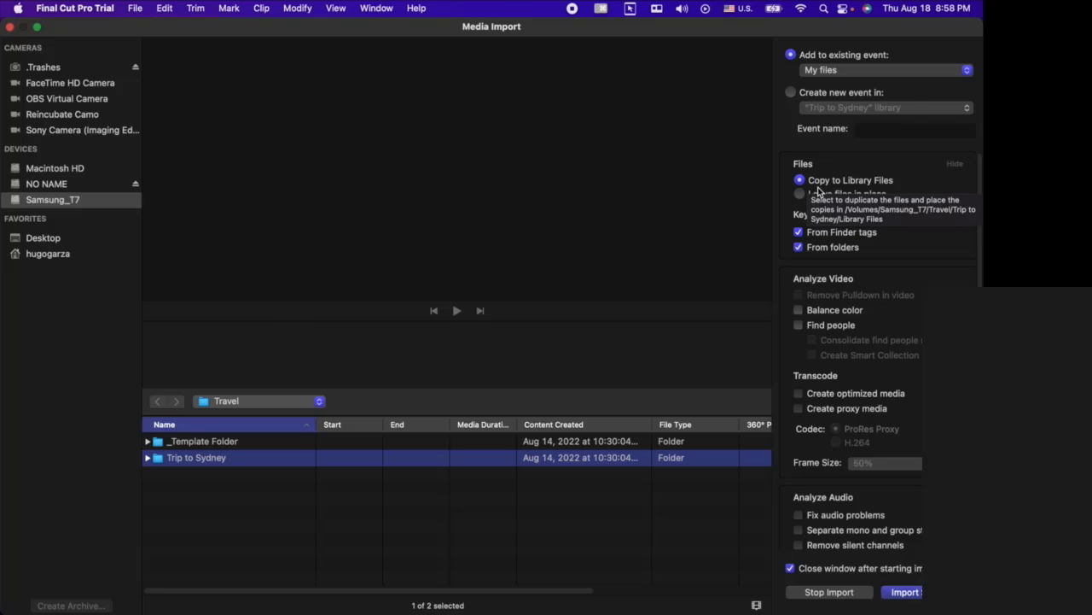
# - Set the import to leave files in place and import the selected Trip to Sydney folder into the My files event
pyautogui.click(825, 196)
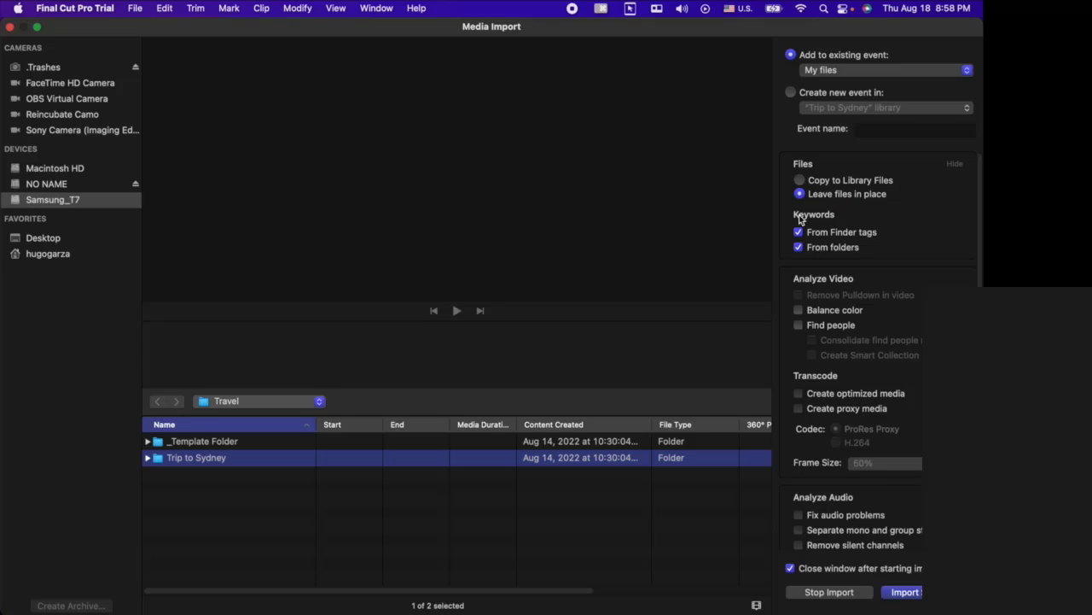
pyautogui.click(917, 597)
pyautogui.click(696, 437)
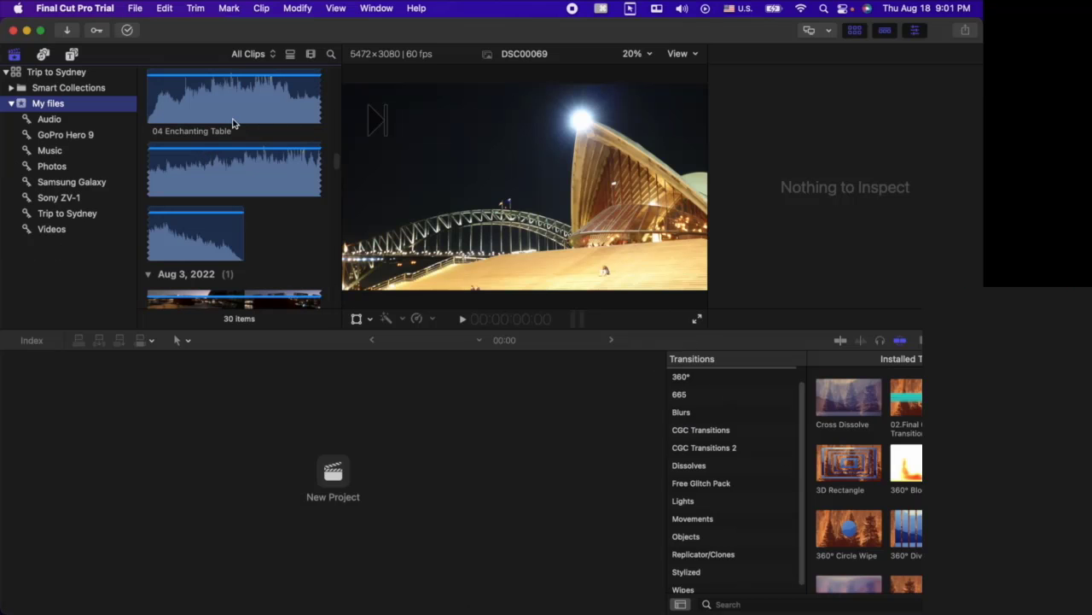
# - Review the imported clips in My files and its Audio, GoPro Hero 9, Music, Photos and Samsung Galaxy keyword collections
pyautogui.scroll(10, 213, 162)
pyautogui.scroll(-10, 240, 154)
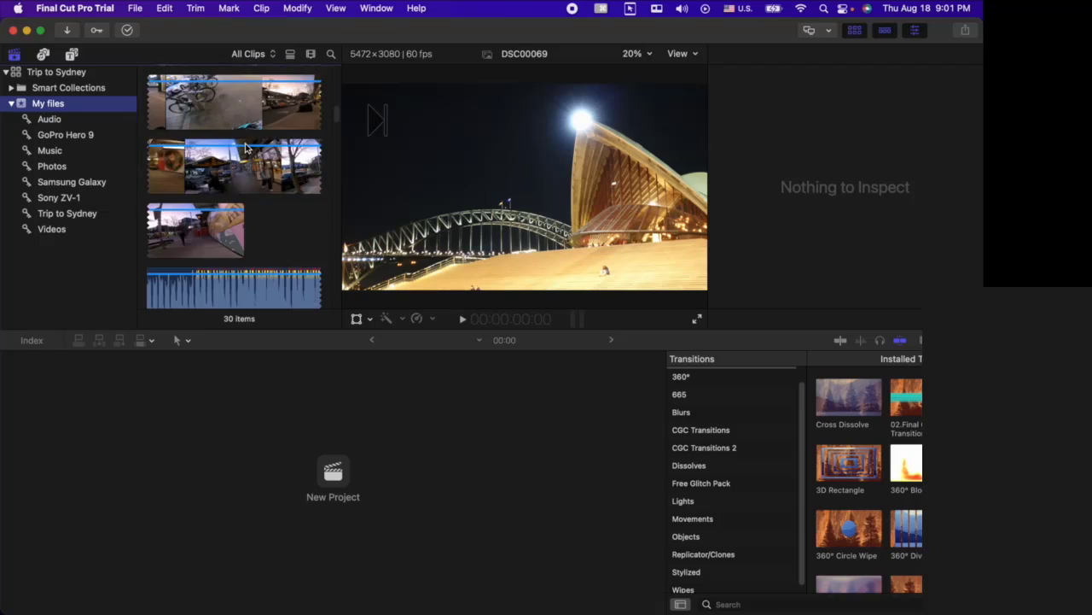
pyautogui.scroll(3, 239, 136)
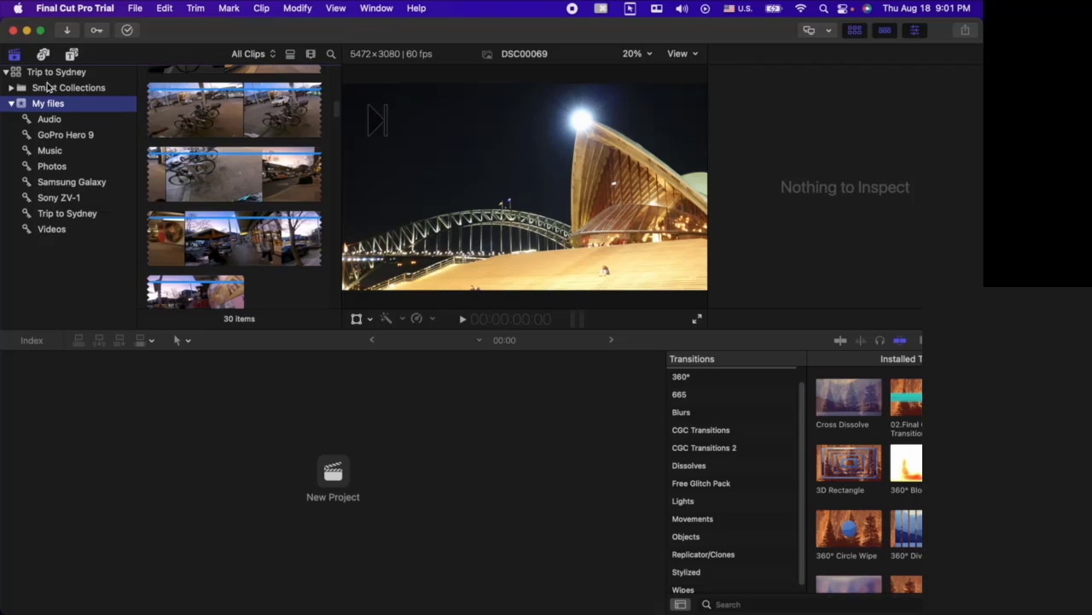
pyautogui.click(11, 104)
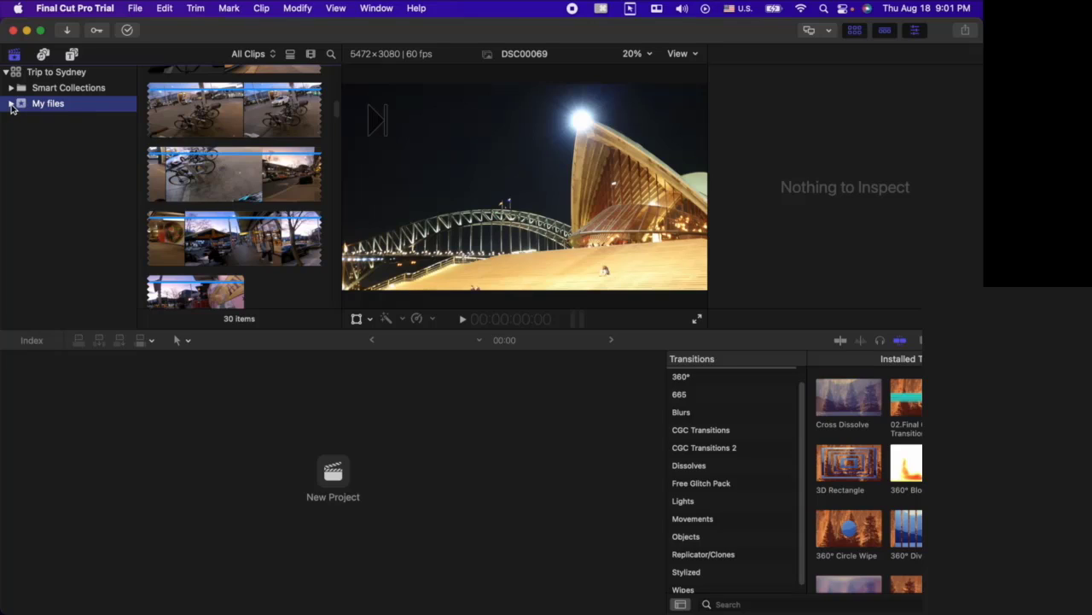
pyautogui.click(12, 104)
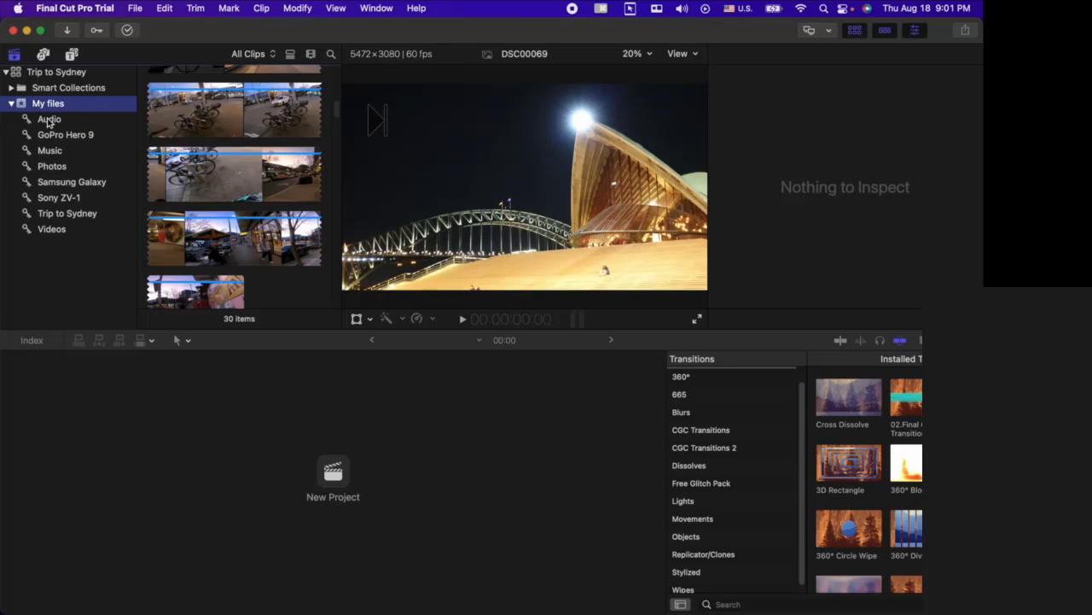
pyautogui.click(48, 121)
pyautogui.click(59, 136)
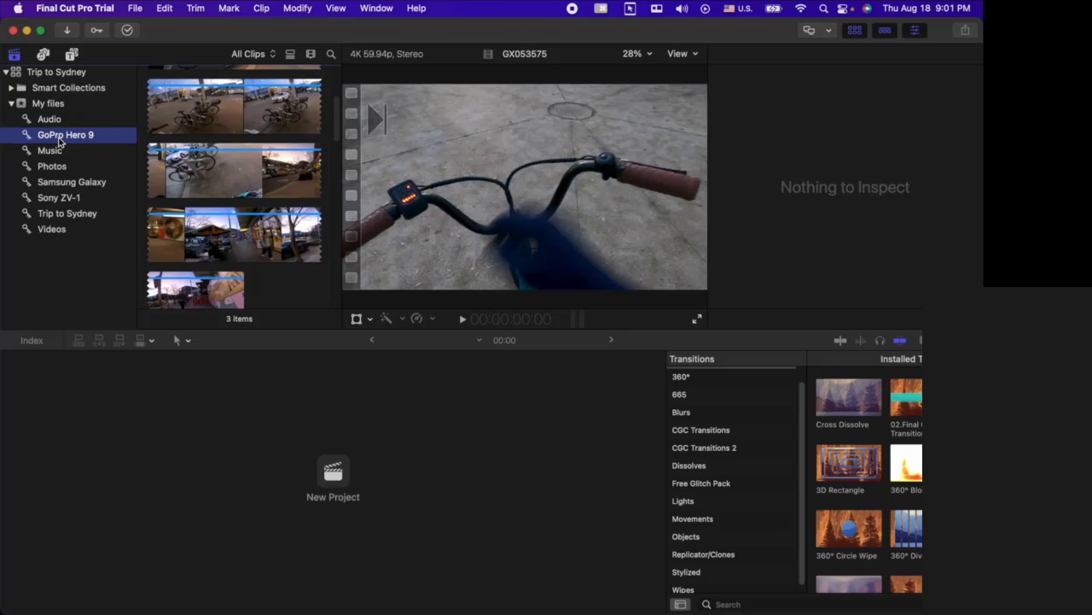
pyautogui.click(52, 151)
pyautogui.click(64, 166)
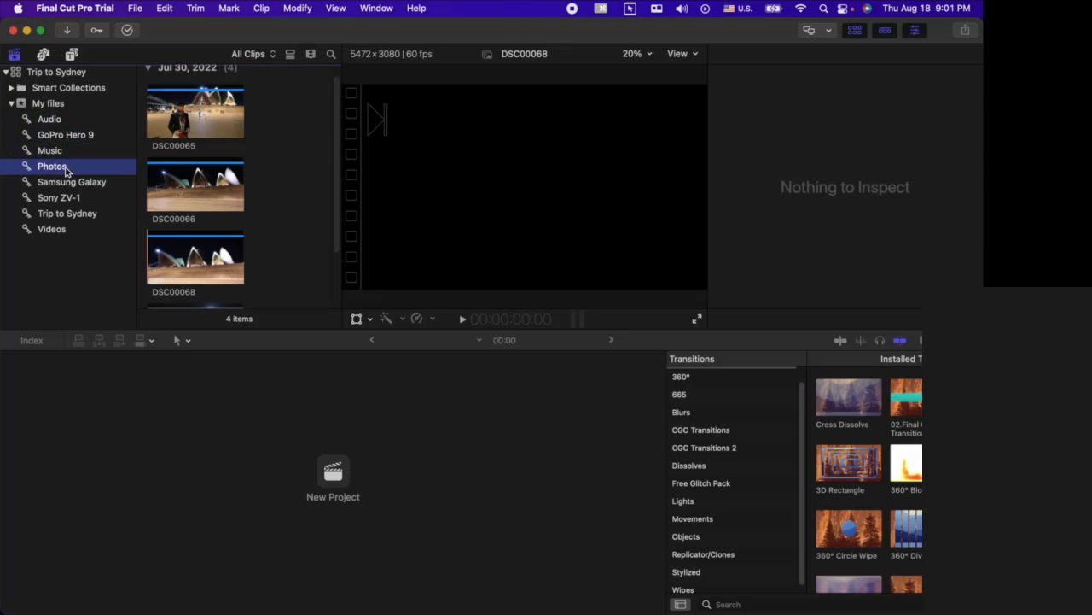
pyautogui.click(71, 185)
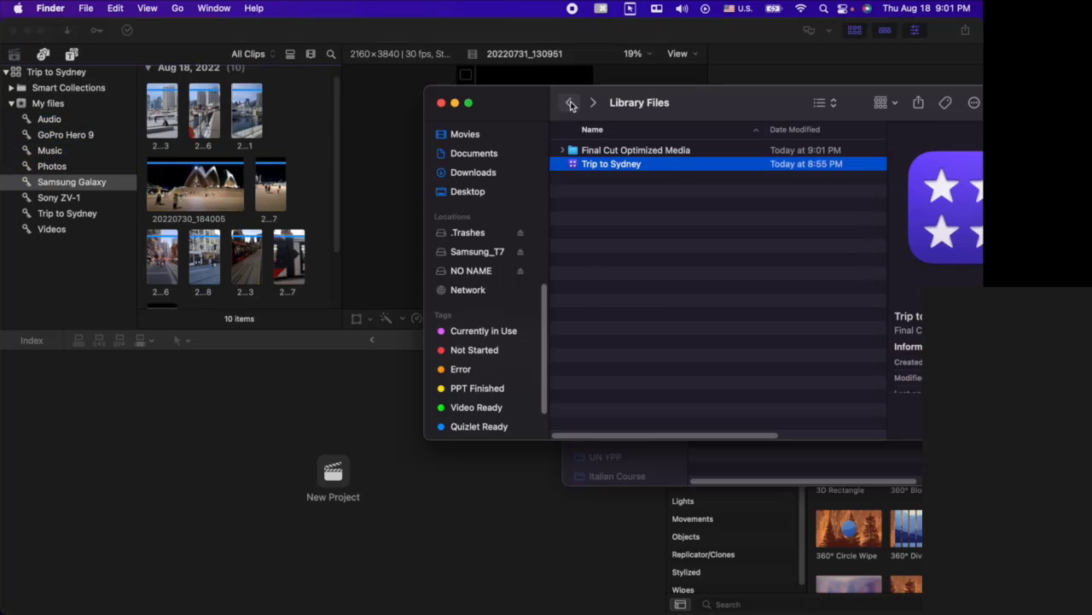
# - In Finder, go back to the Trip to Sydney folder and compare its Audio, Graphics and Videos subfolders with the keyword collections
pyautogui.click(569, 103)
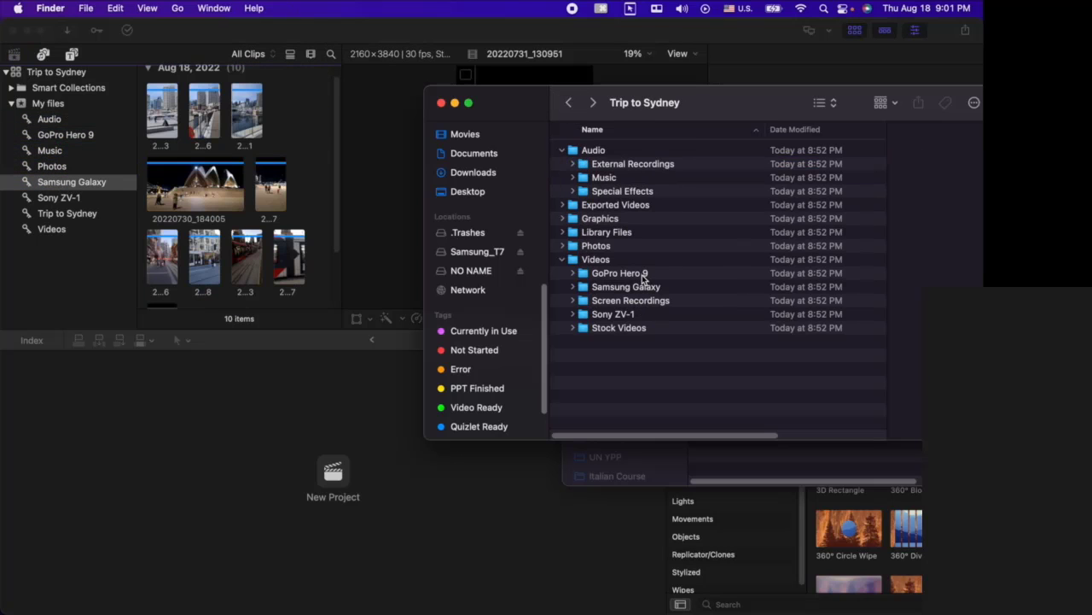
pyautogui.click(620, 150)
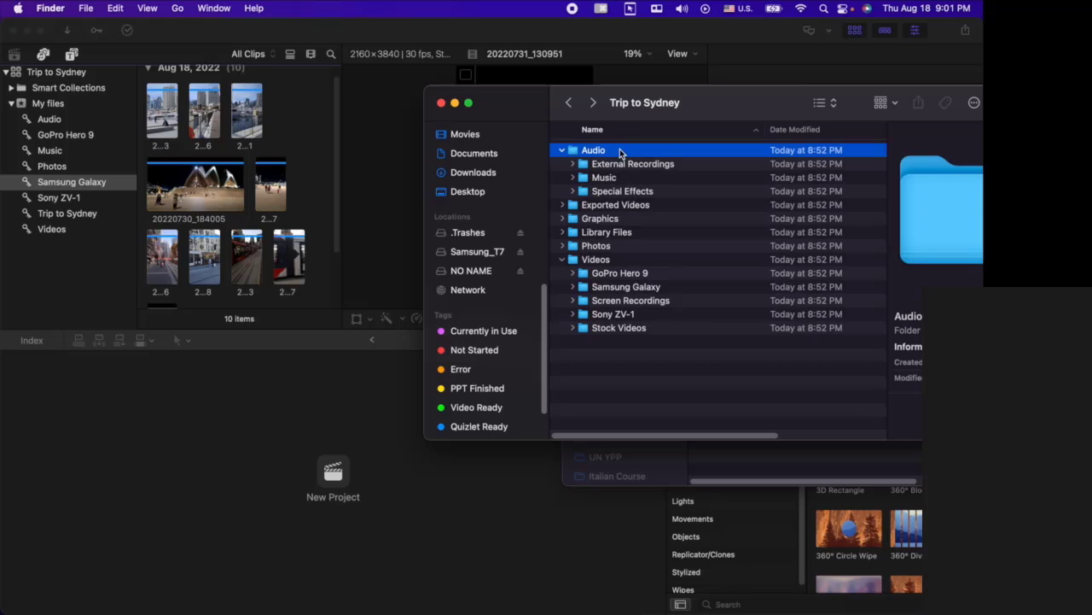
pyautogui.click(606, 329)
pyautogui.click(615, 318)
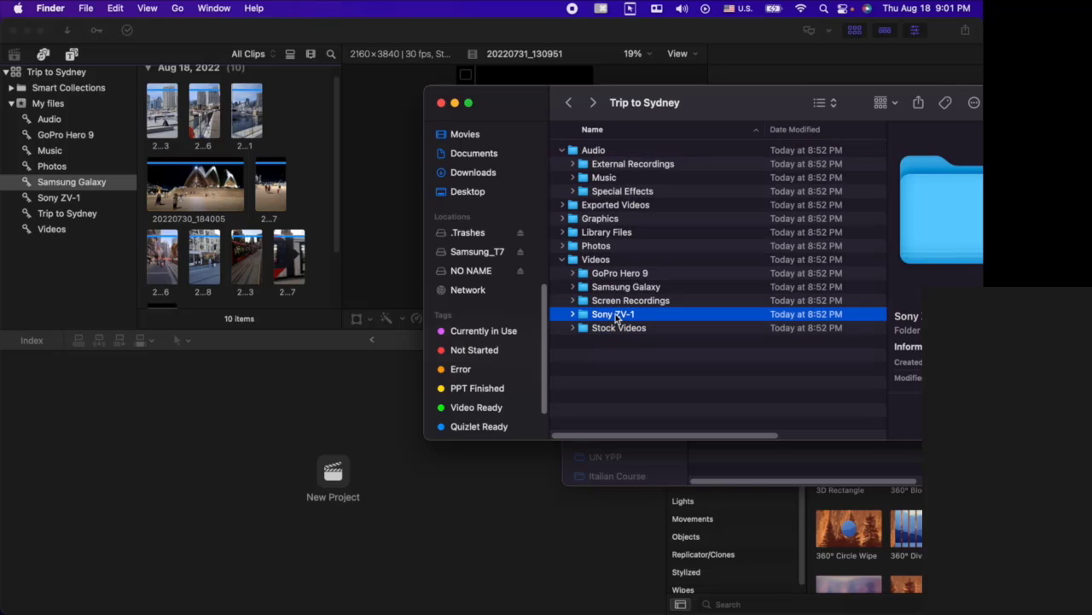
pyautogui.click(616, 220)
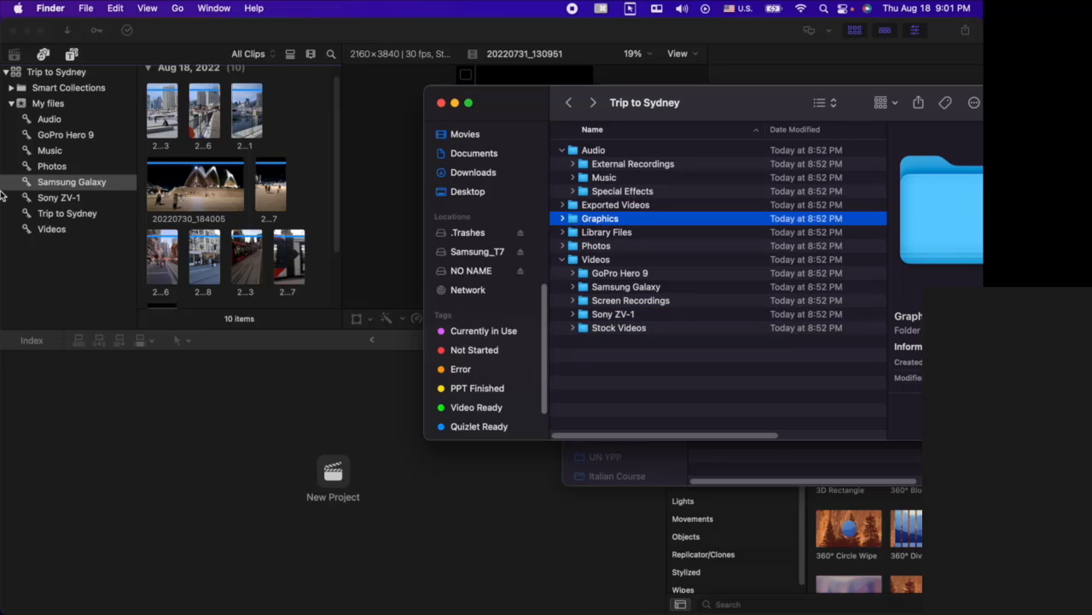
pyautogui.click(647, 330)
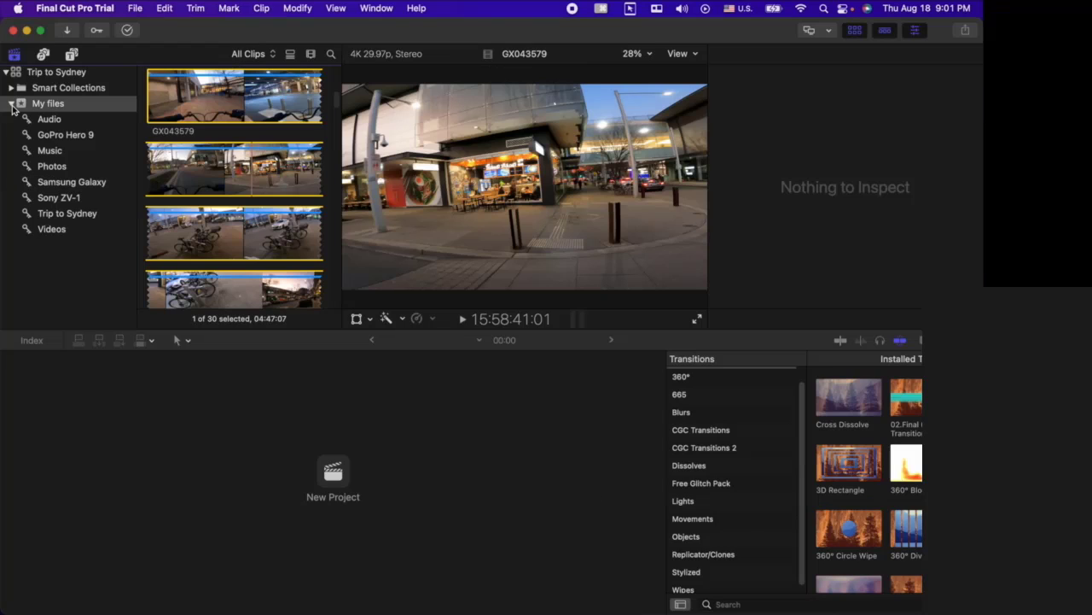
# - Create a new project named "Trip to Sydney" in the My files event, keeping the default video and audio settings
pyautogui.rightClick(59, 106)
pyautogui.click(83, 129)
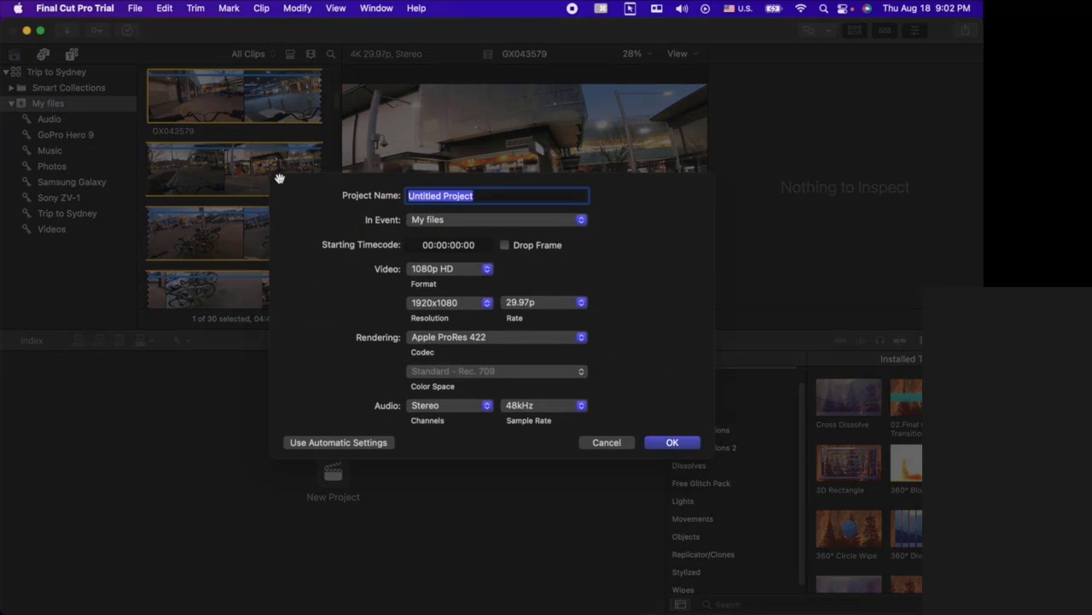
pyautogui.write('Trip to S')
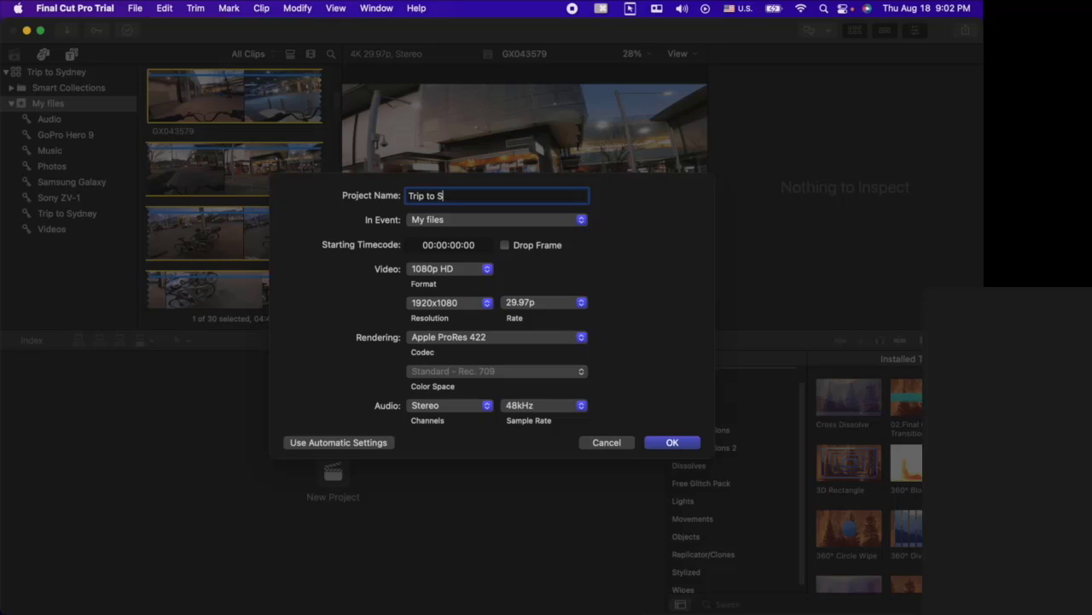
pyautogui.write('ydney')
pyautogui.press('Return')
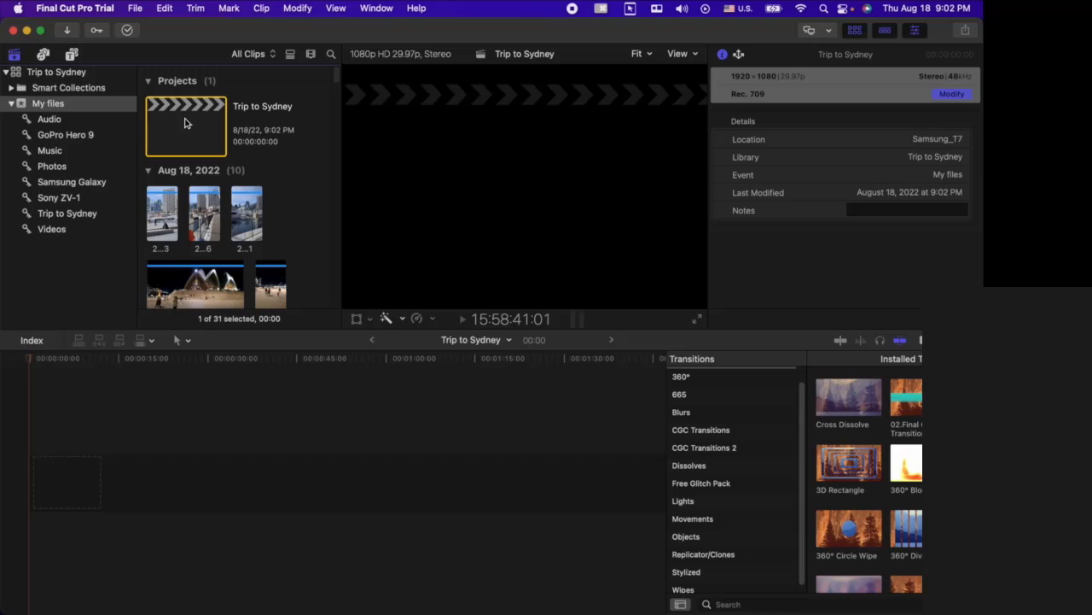
# - Look through the event's clips and the Samsung Galaxy collection, ending with the GoPro Hero 9 collection displayed
pyautogui.scroll(-5, 256, 152)
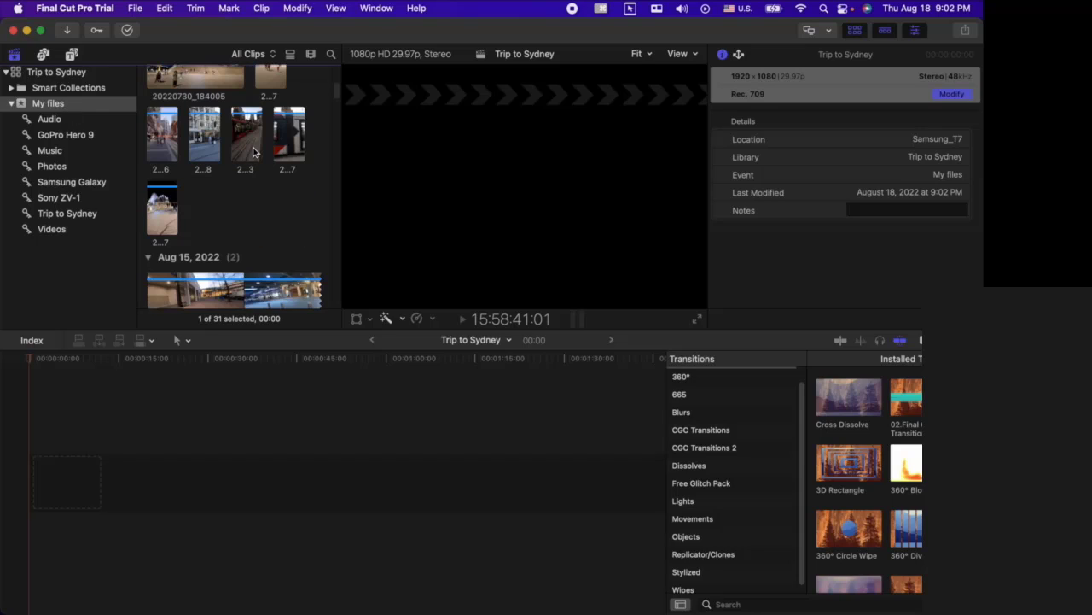
pyautogui.click(68, 183)
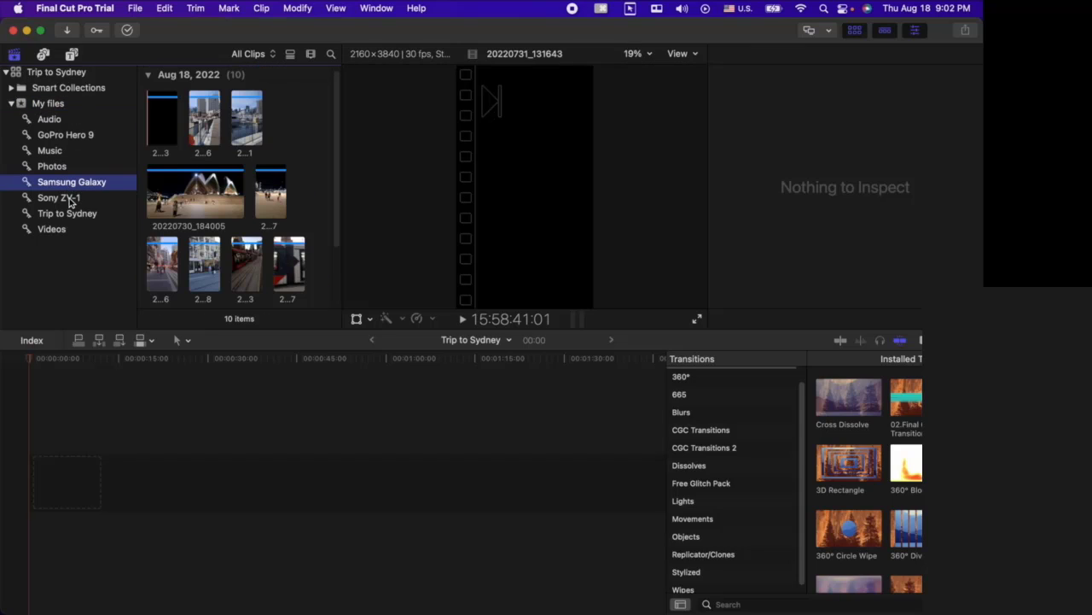
pyautogui.click(63, 138)
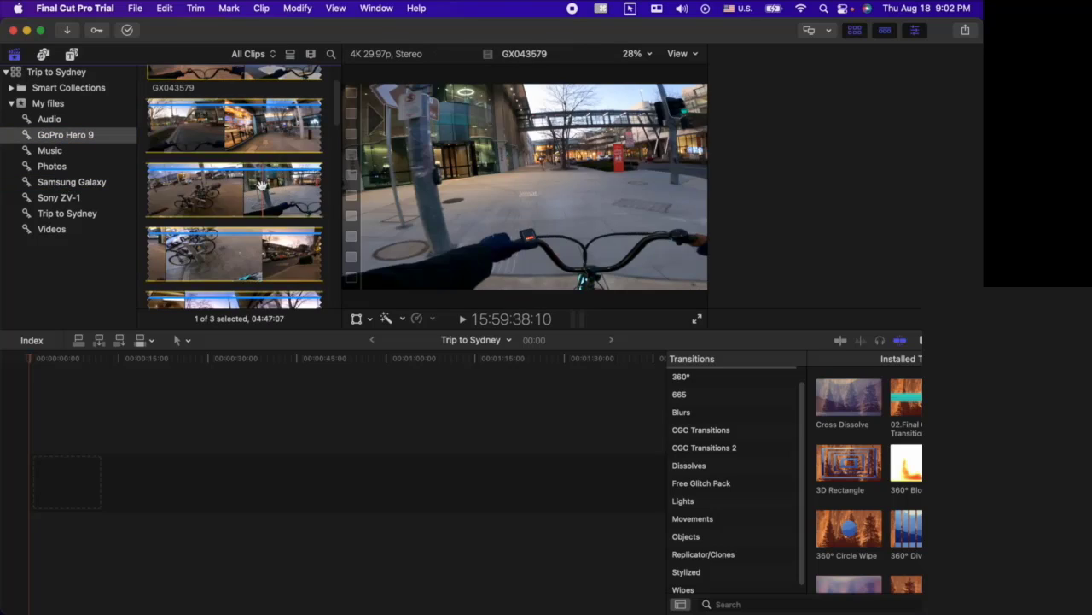
# - Add the GX043579 clip from the GoPro Hero 9 collection to the Trip to Sydney timeline and preview it at several points
pyautogui.moveTo(260, 137); pyautogui.dragTo(98, 499)
pyautogui.click(338, 408)
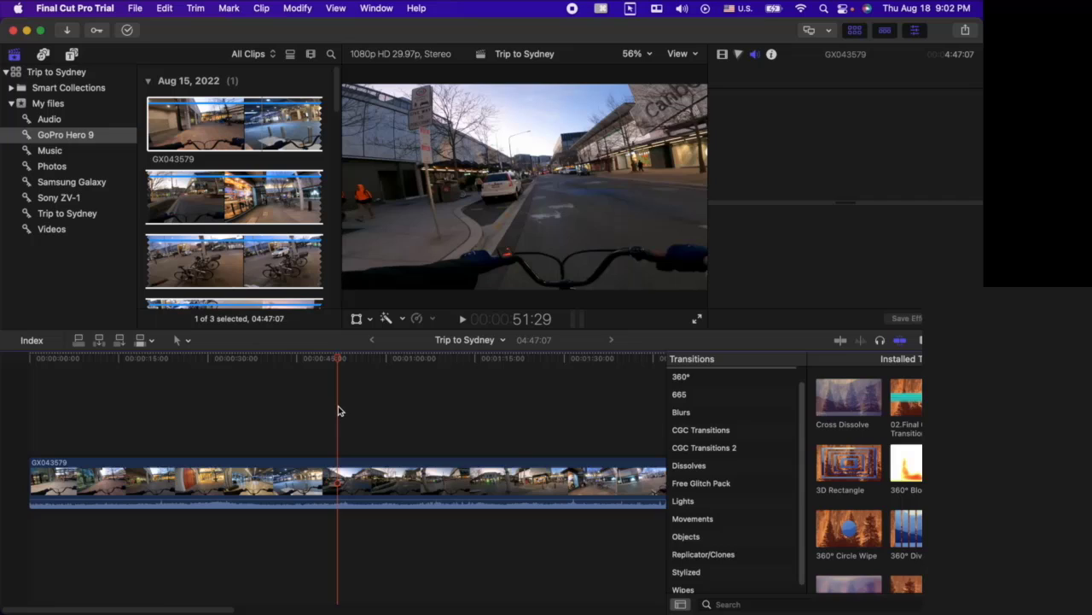
pyautogui.click(419, 429)
pyautogui.click(290, 415)
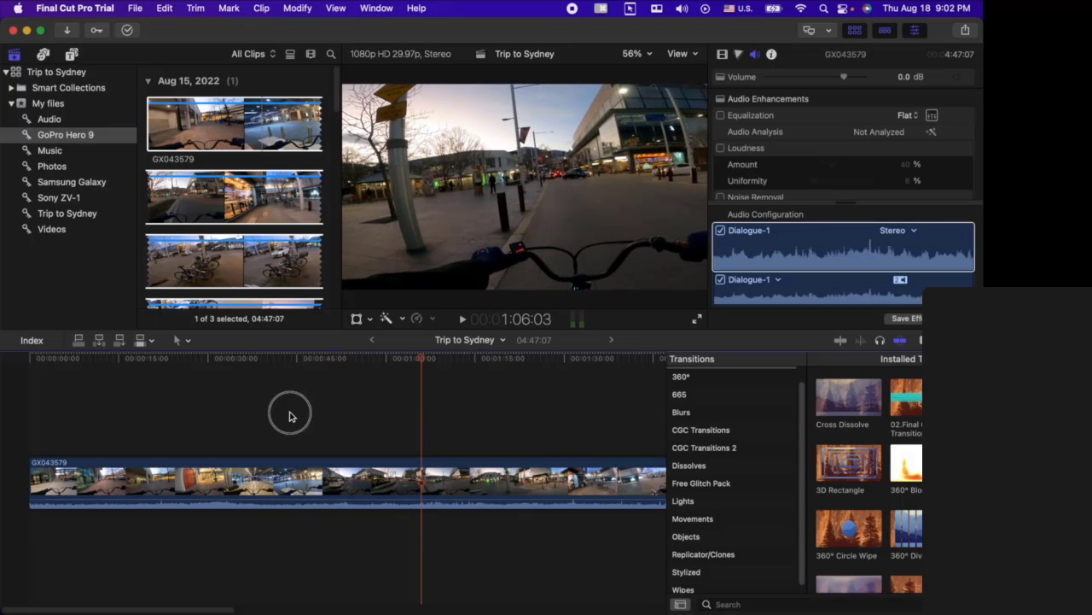
pyautogui.click(373, 422)
pyautogui.click(507, 427)
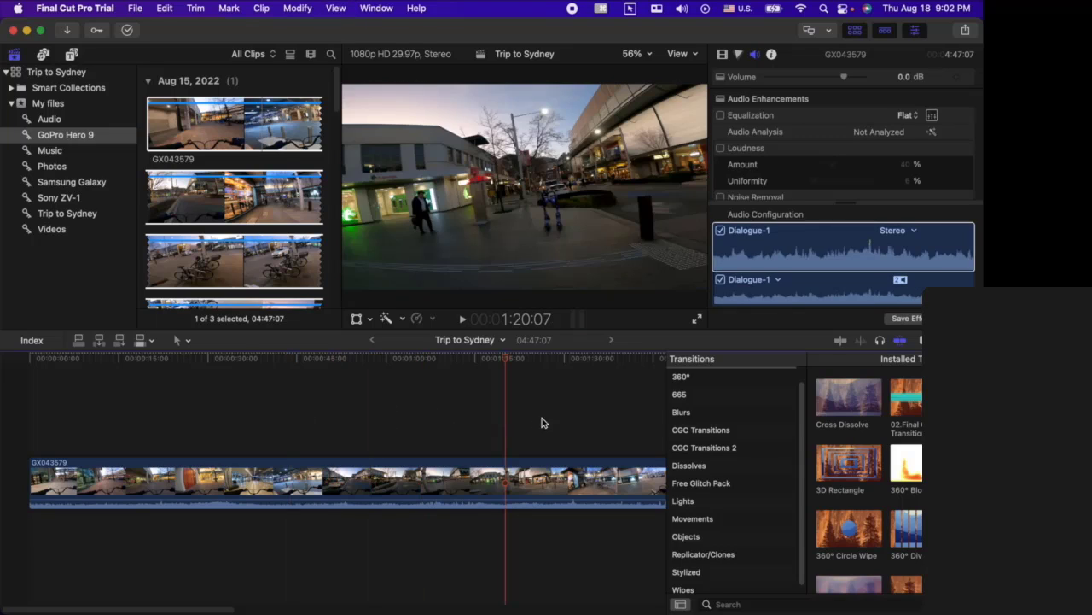
pyautogui.press('space')
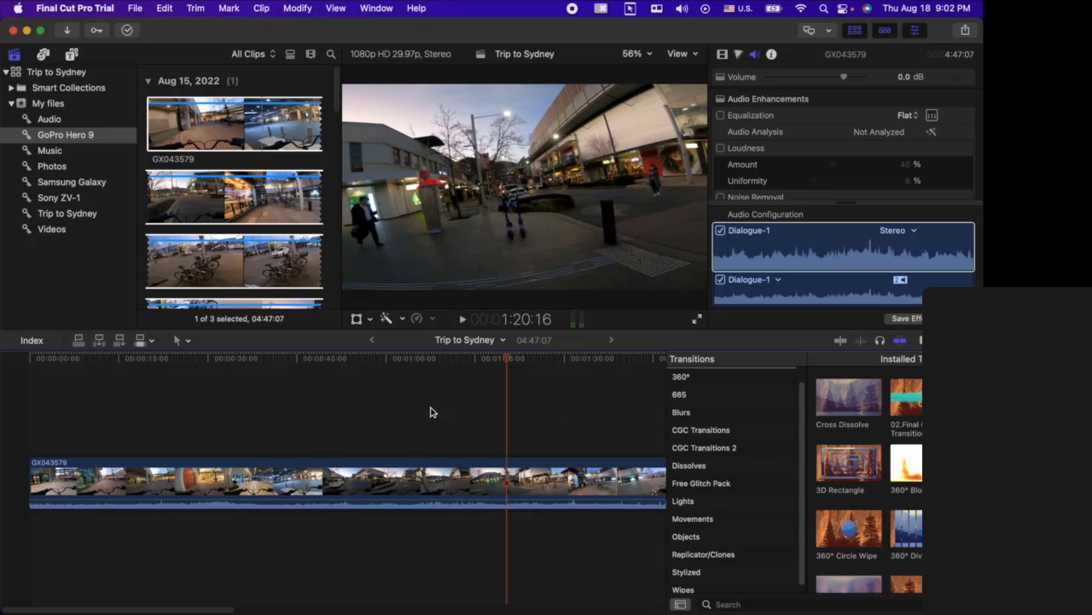
# - Delete the GX043579 clip from the timeline
pyautogui.moveTo(237, 419); pyautogui.dragTo(239, 546)
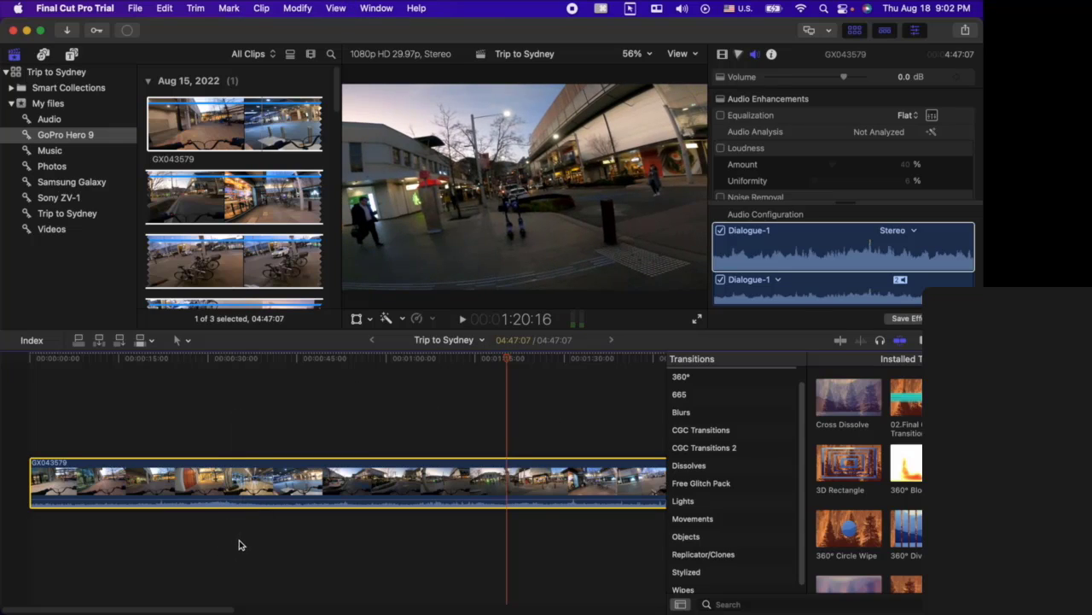
pyautogui.press('Delete')
# - Look over the My files event, collapsing and expanding its keyword collections, and inspect the Trip to Sydney project's details
pyautogui.click(16, 109)
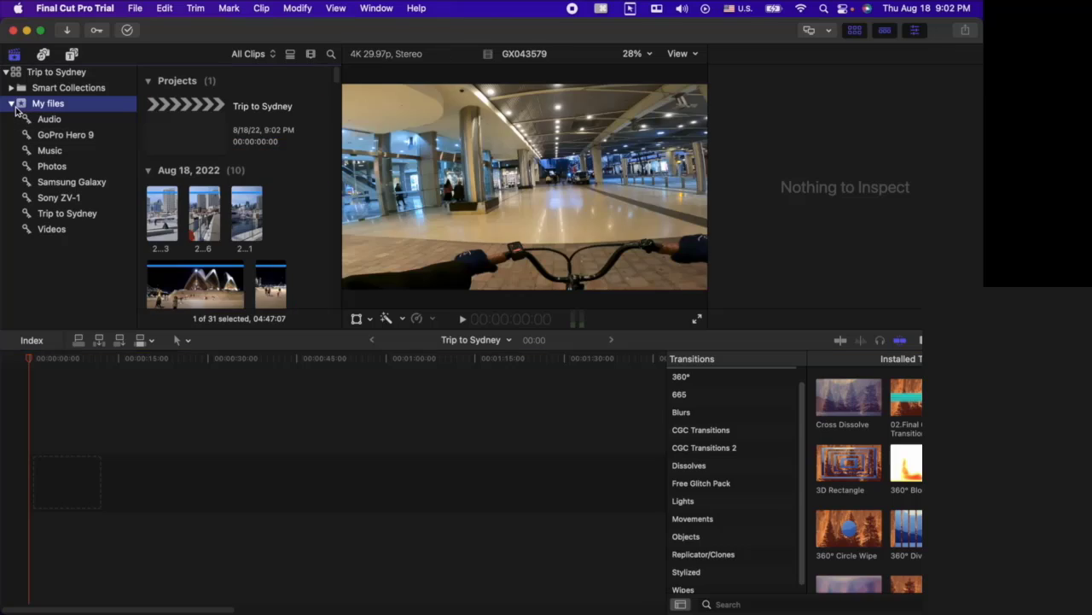
pyautogui.click(12, 108)
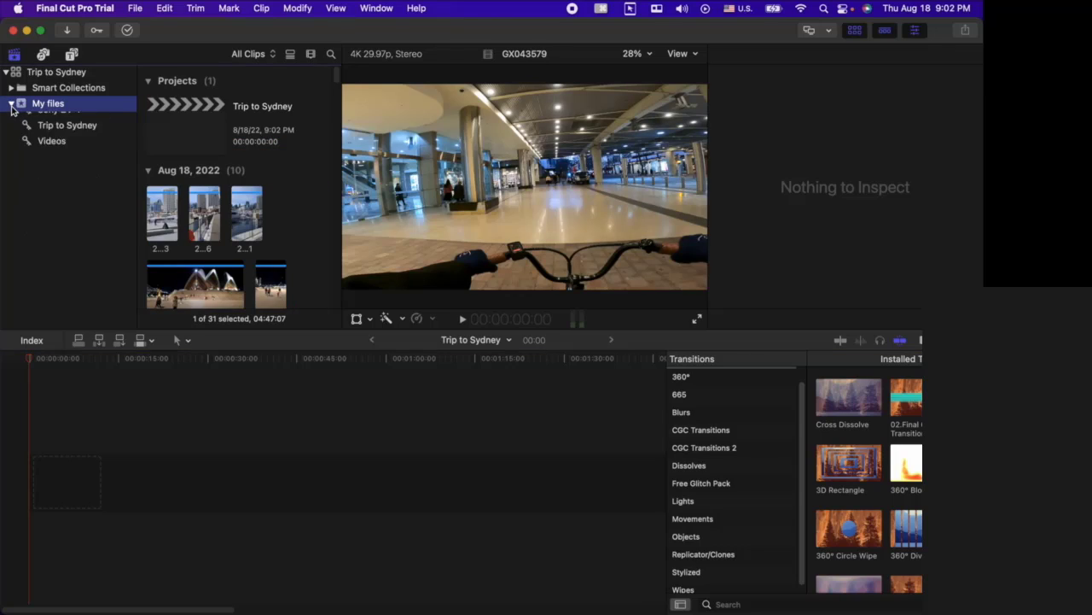
pyautogui.click(12, 107)
pyautogui.click(261, 133)
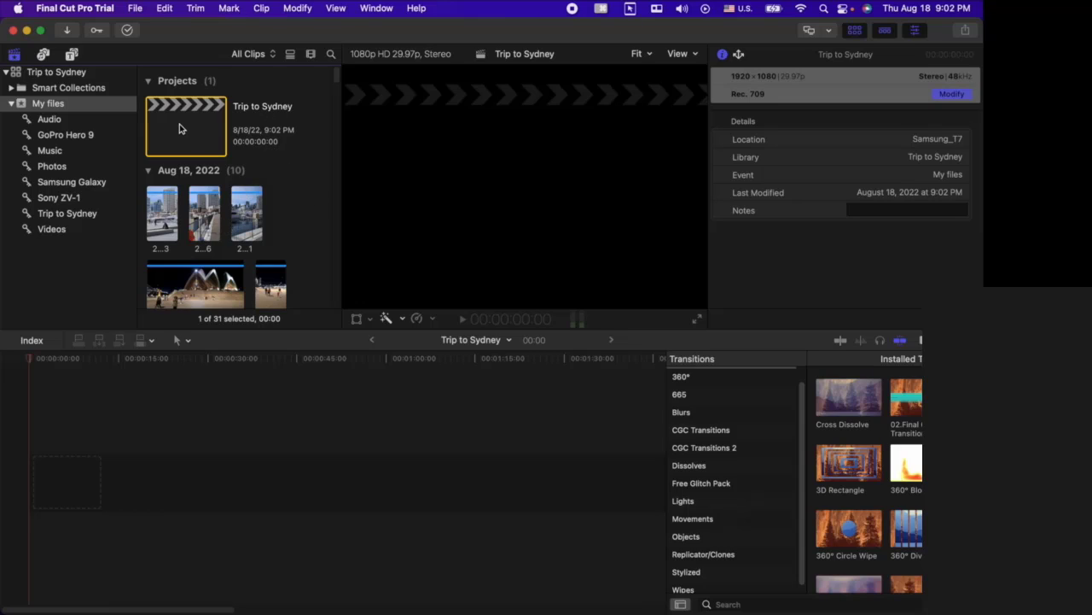
pyautogui.click(12, 106)
pyautogui.click(12, 106)
pyautogui.click(88, 247)
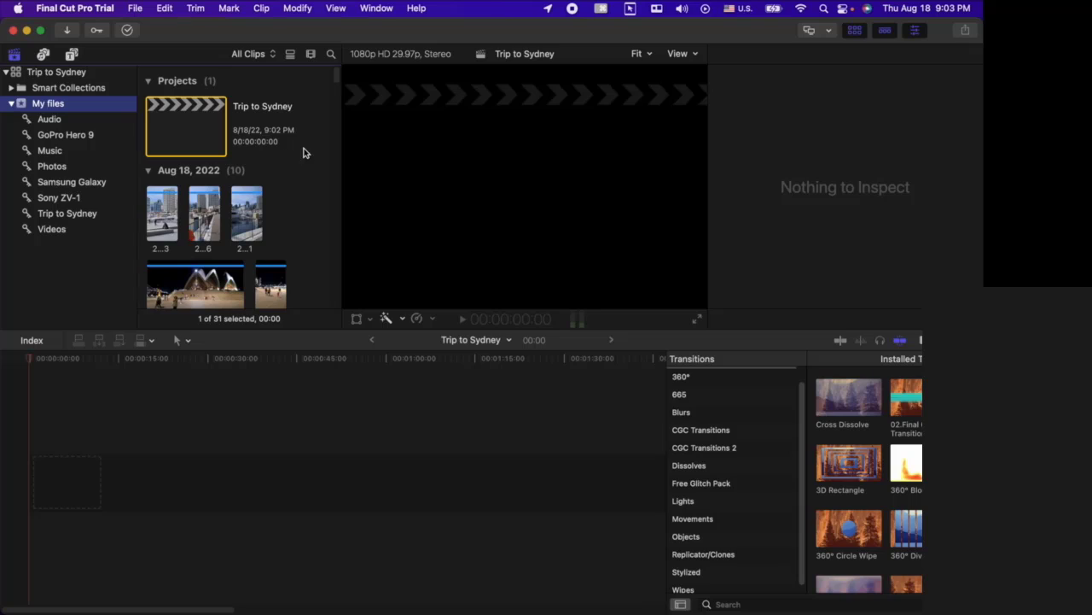
pyautogui.click(266, 142)
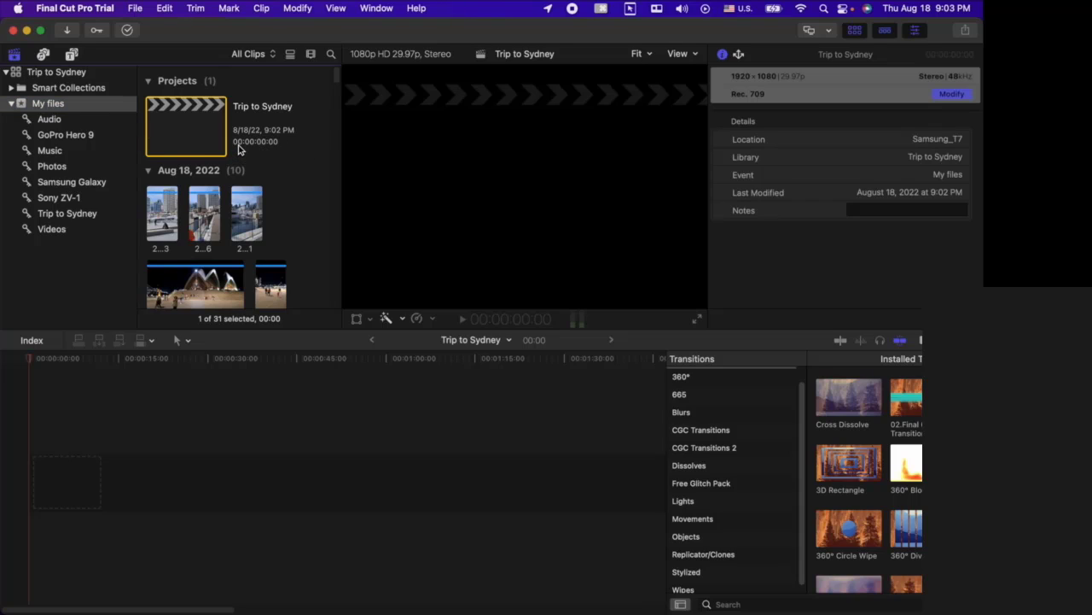
# - Add C0092.MP4 from Finder's Sony ZV-1 folder to the Trip to Sydney timeline and play part of it
pyautogui.press('super+Tab')
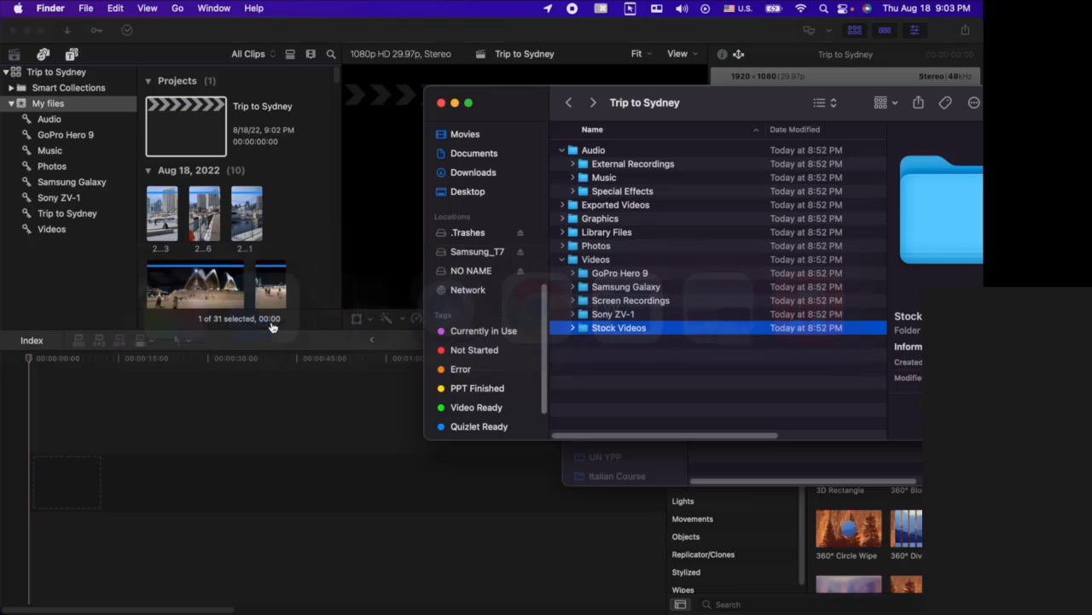
pyautogui.doubleClick(632, 315)
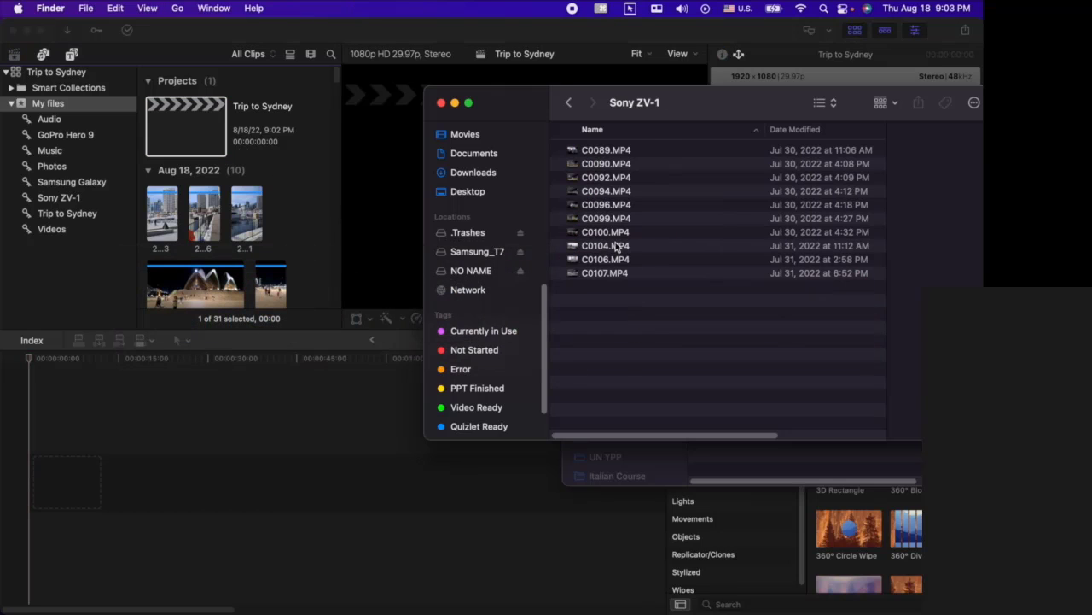
pyautogui.moveTo(625, 182); pyautogui.dragTo(132, 428)
pyautogui.click(132, 428)
pyautogui.press('space')
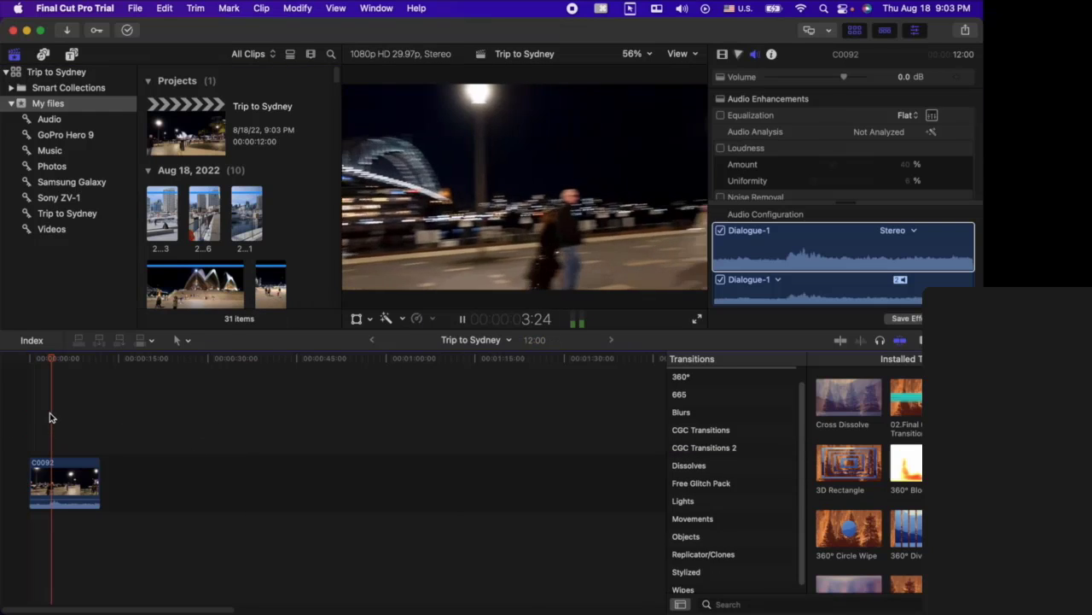
pyautogui.press('space')
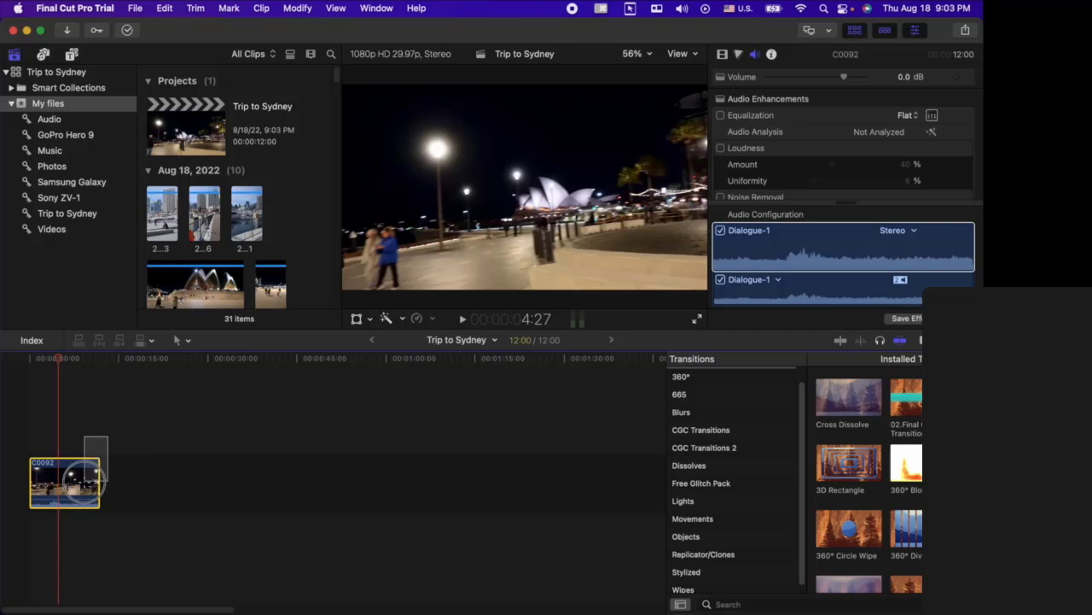
# - Return the playhead to the start and delete the C0092 clip from the timeline
pyautogui.click(26, 441)
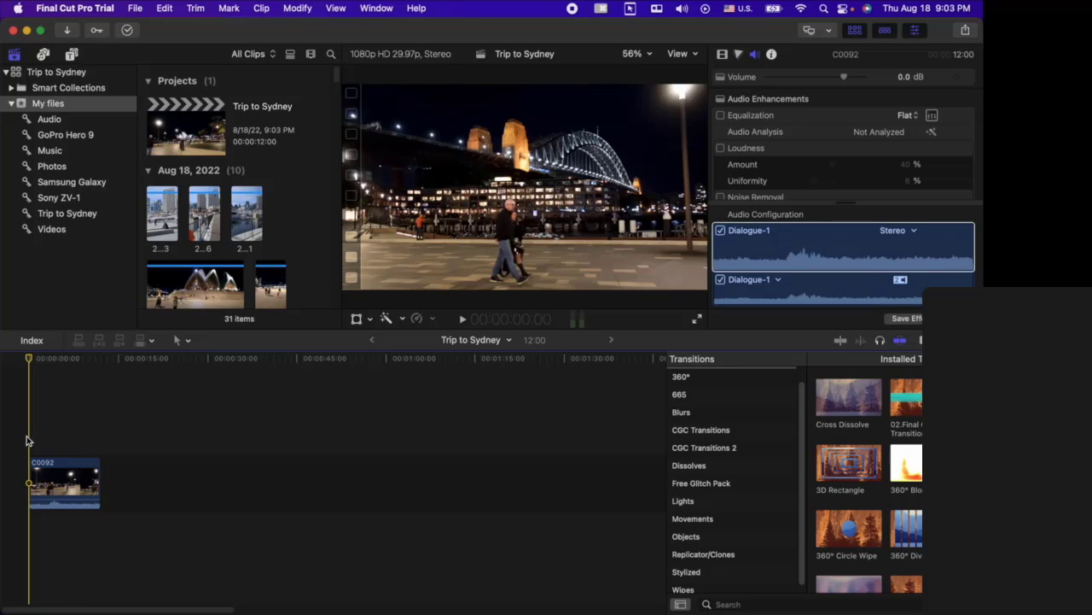
pyautogui.moveTo(124, 437); pyautogui.dragTo(65, 543)
pyautogui.press('Delete')
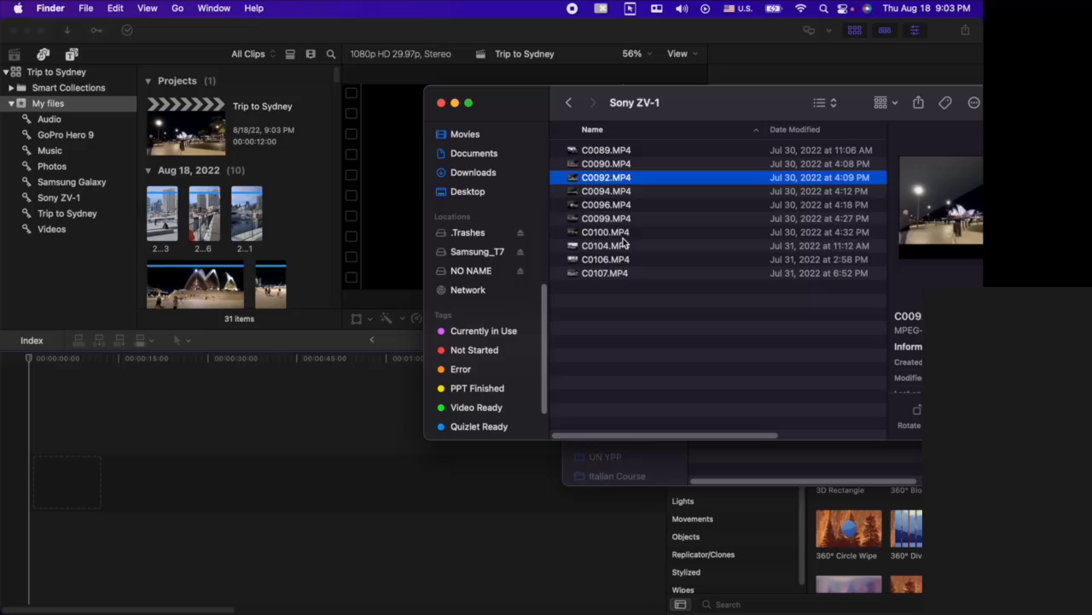
# - Add C0100.MP4, C0099.MP4 and C0094.MP4 in that order from Finder's Sony ZV-1 folder to the timeline, and preview the result
pyautogui.moveTo(630, 232); pyautogui.dragTo(231, 452)
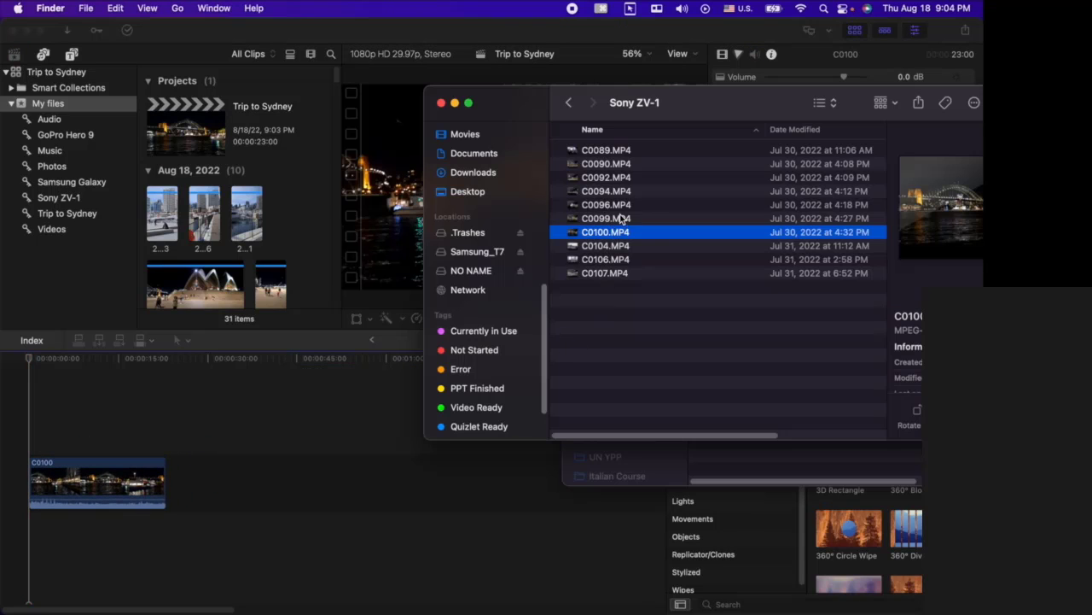
pyautogui.moveTo(617, 217); pyautogui.dragTo(239, 413)
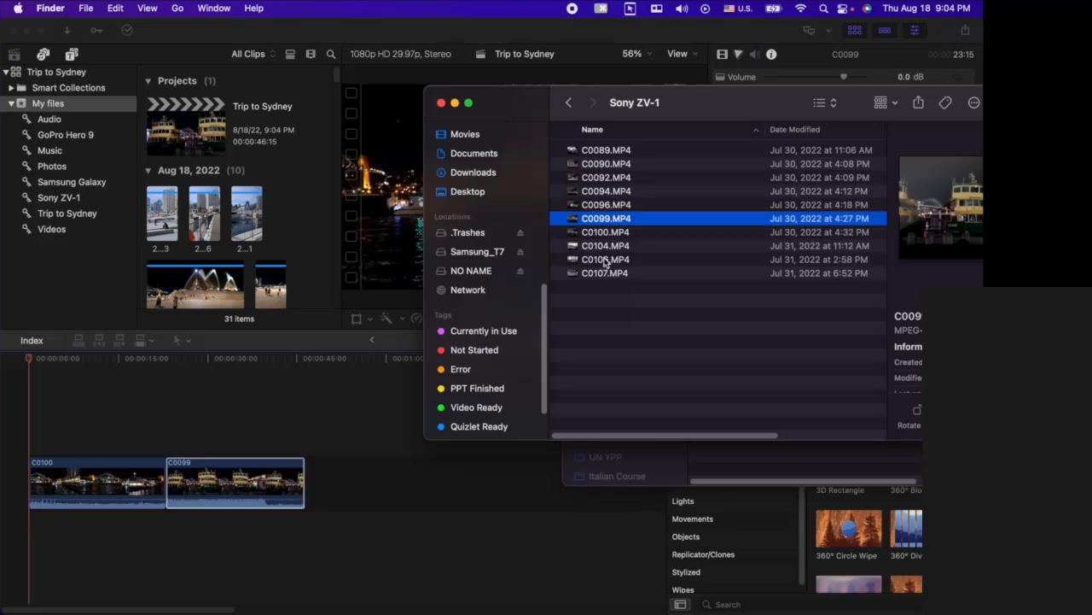
pyautogui.moveTo(632, 190); pyautogui.dragTo(354, 514)
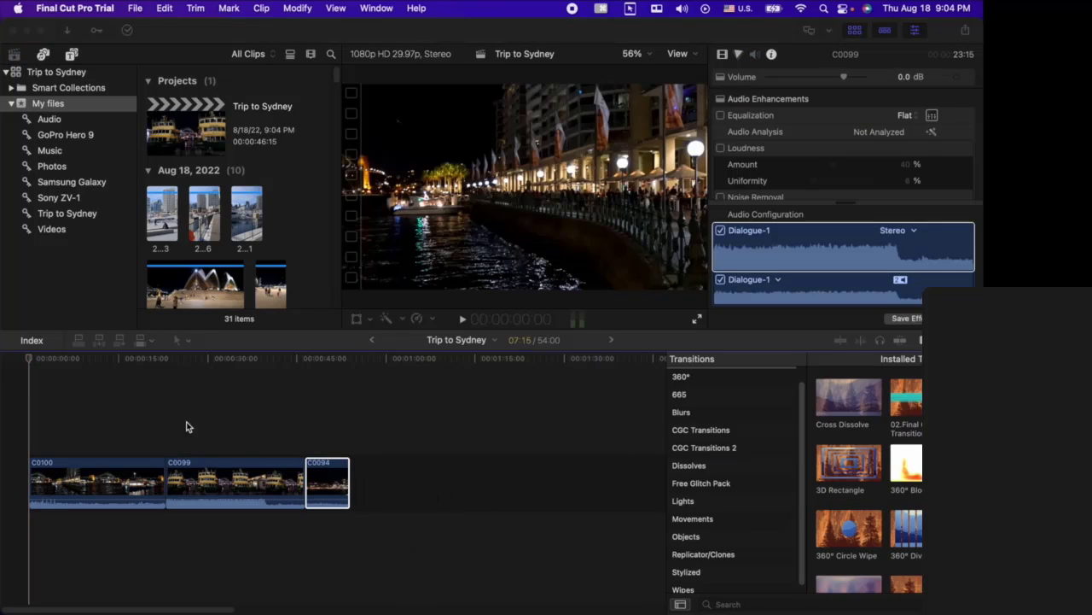
pyautogui.click(136, 429)
pyautogui.click(179, 417)
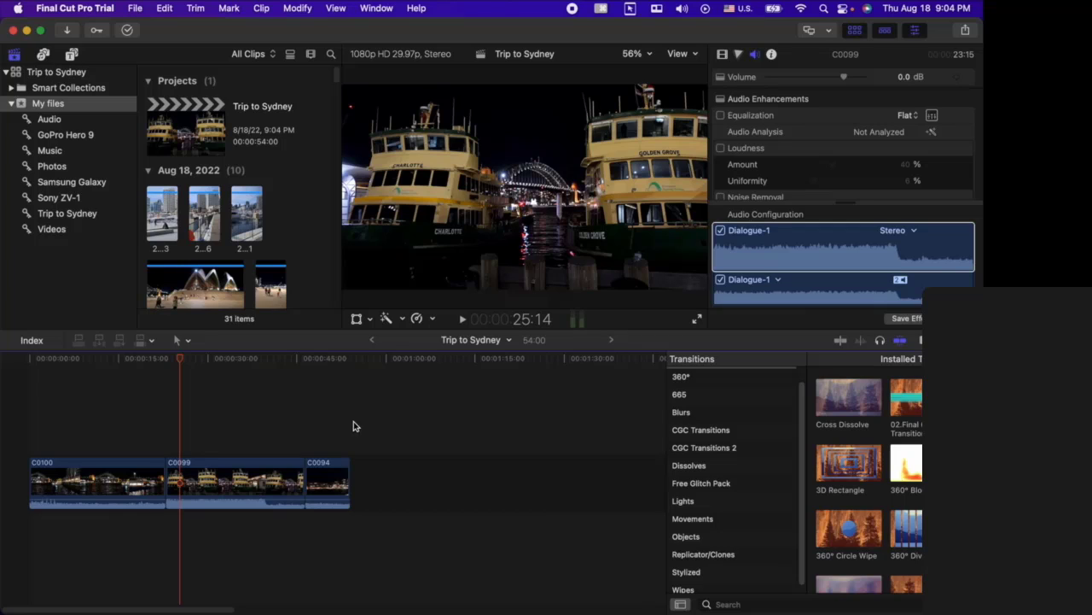
pyautogui.moveTo(379, 415); pyautogui.dragTo(117, 601)
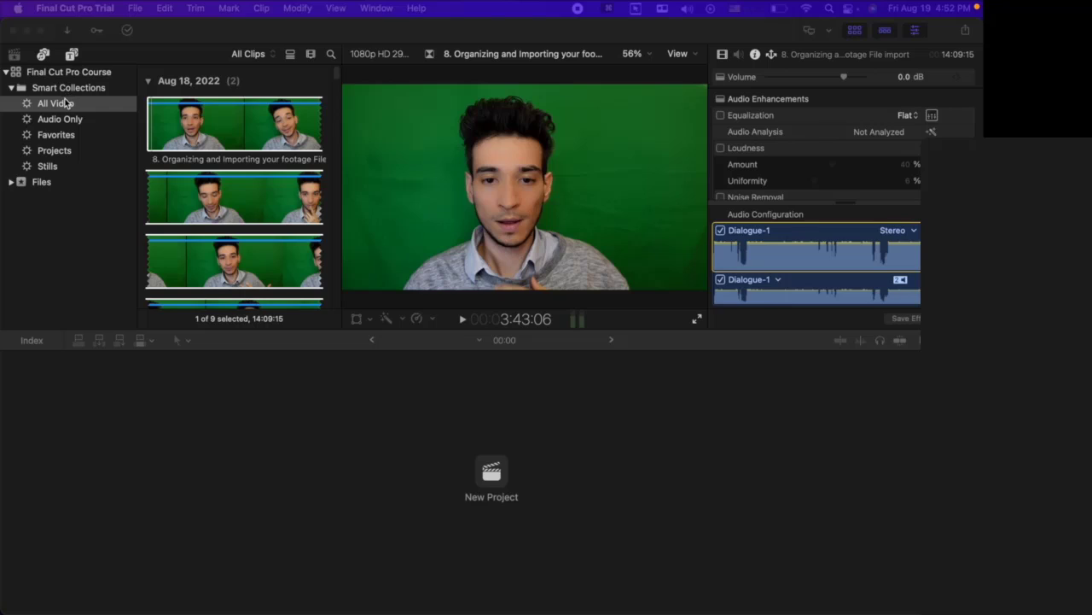
# - Start a new project in the Files event of the Final Cut Pro Course library and name it "Video Project"
pyautogui.click(42, 181)
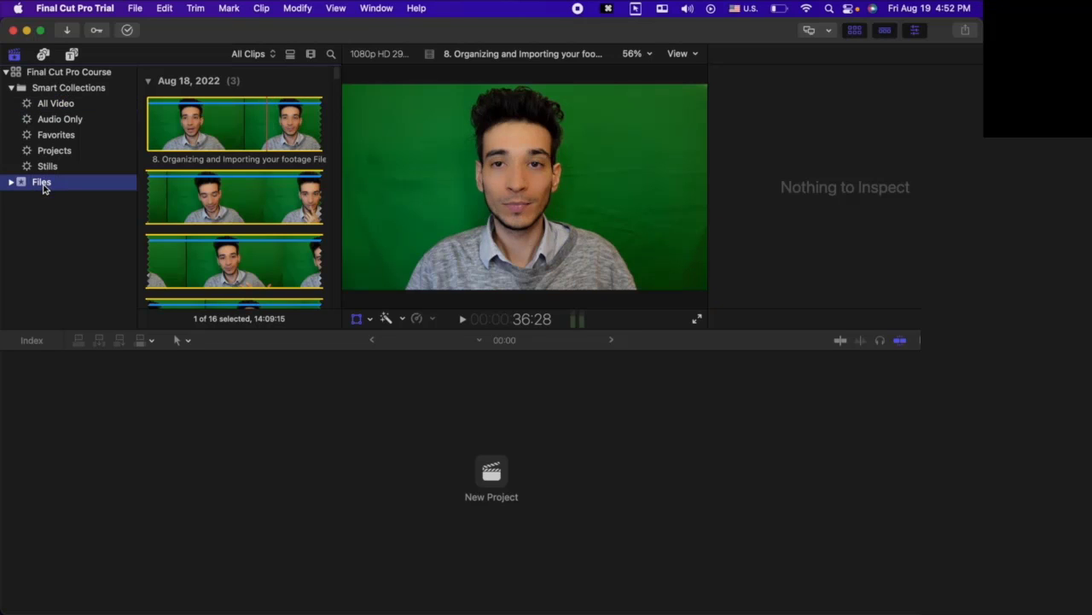
pyautogui.rightClick(44, 183)
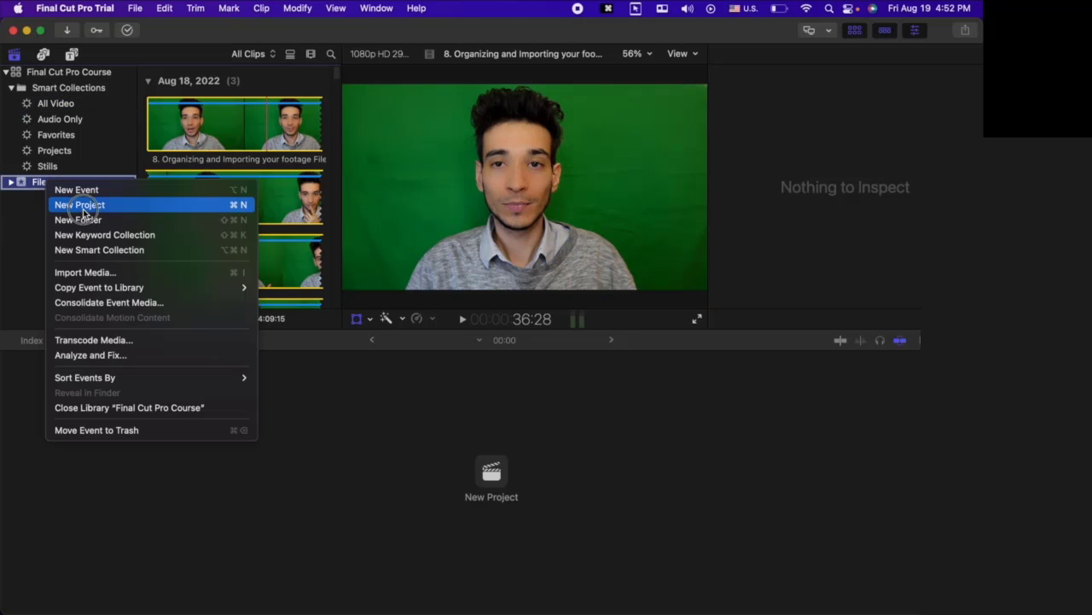
pyautogui.press('Escape')
pyautogui.click(431, 224)
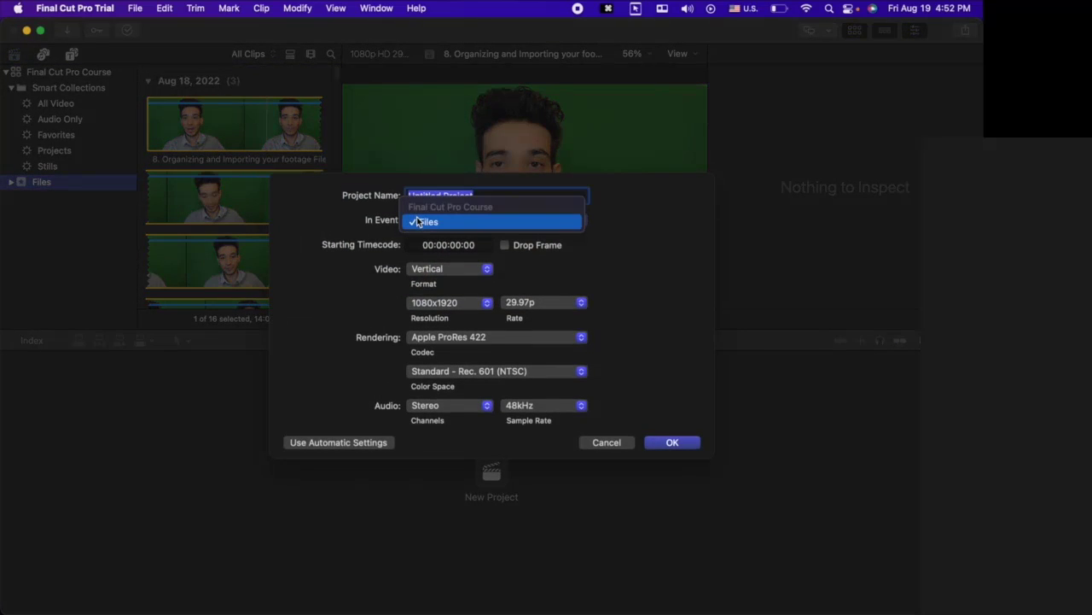
pyautogui.click(418, 222)
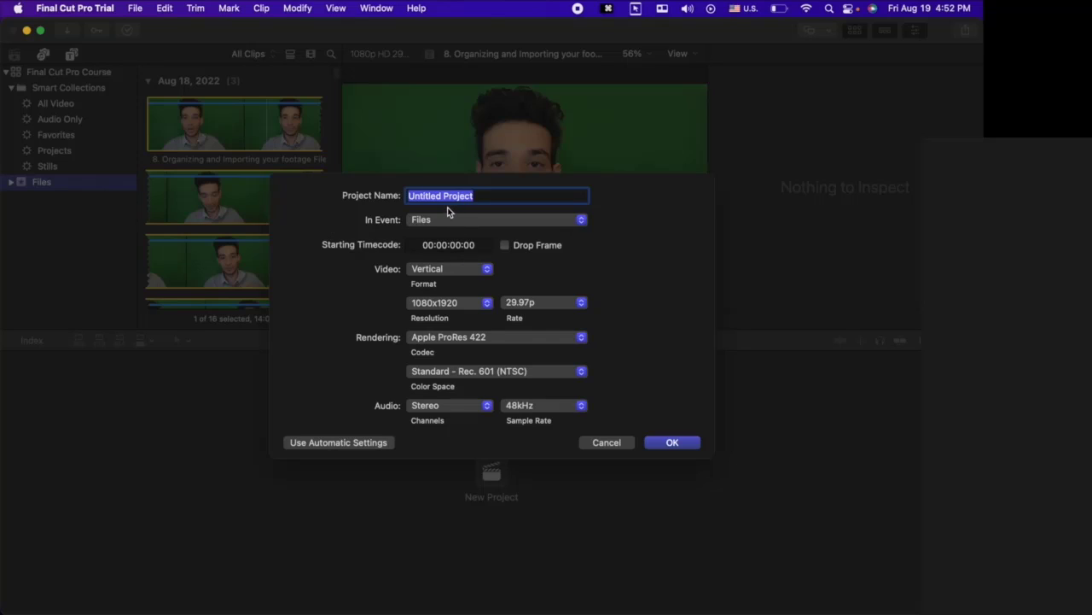
pyautogui.write('Video Project')
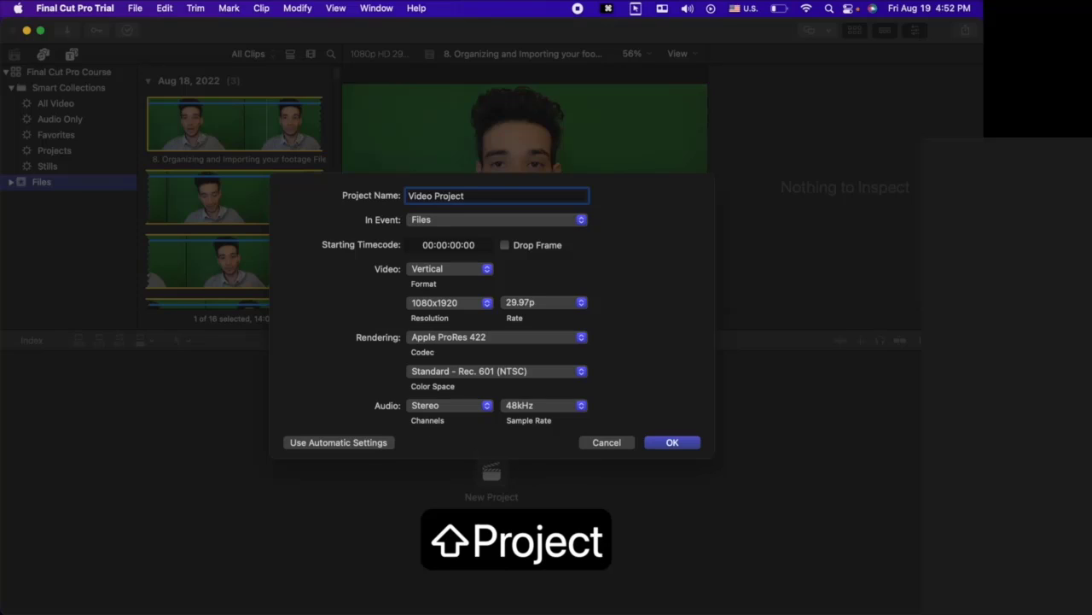
# - Set the project's video format to 1080p HD with 1920x1080 resolution, keep the 29.97p rate, and create the project
pyautogui.click(450, 269)
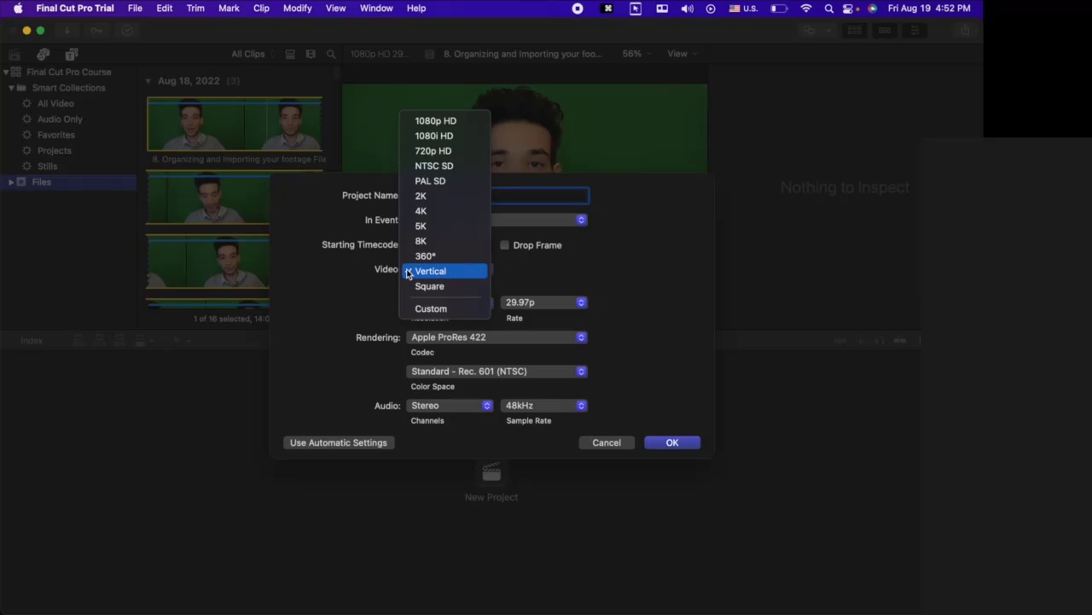
pyautogui.click(434, 124)
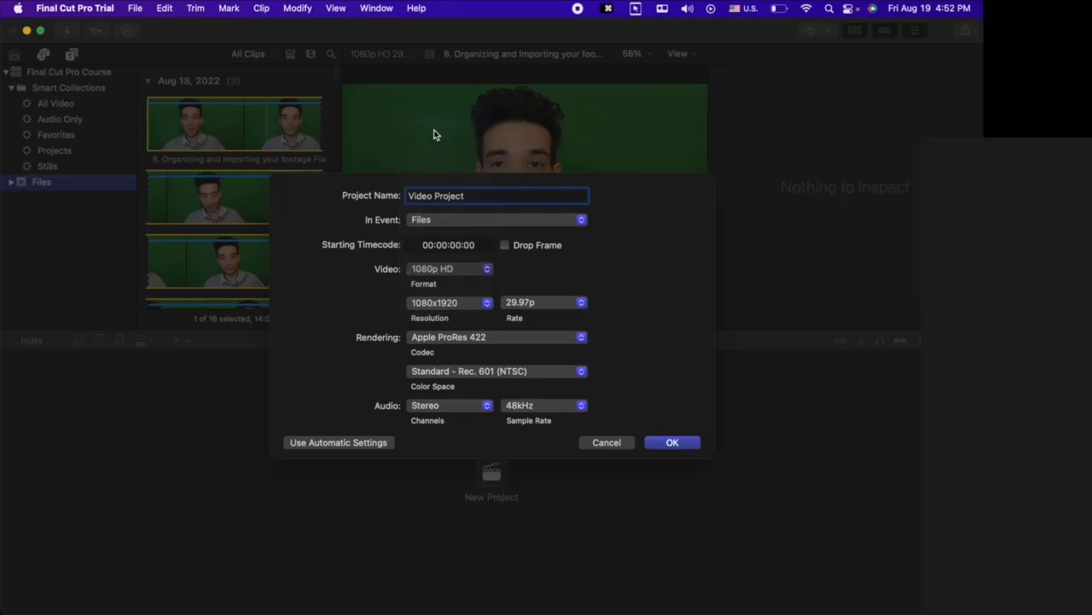
pyautogui.click(429, 304)
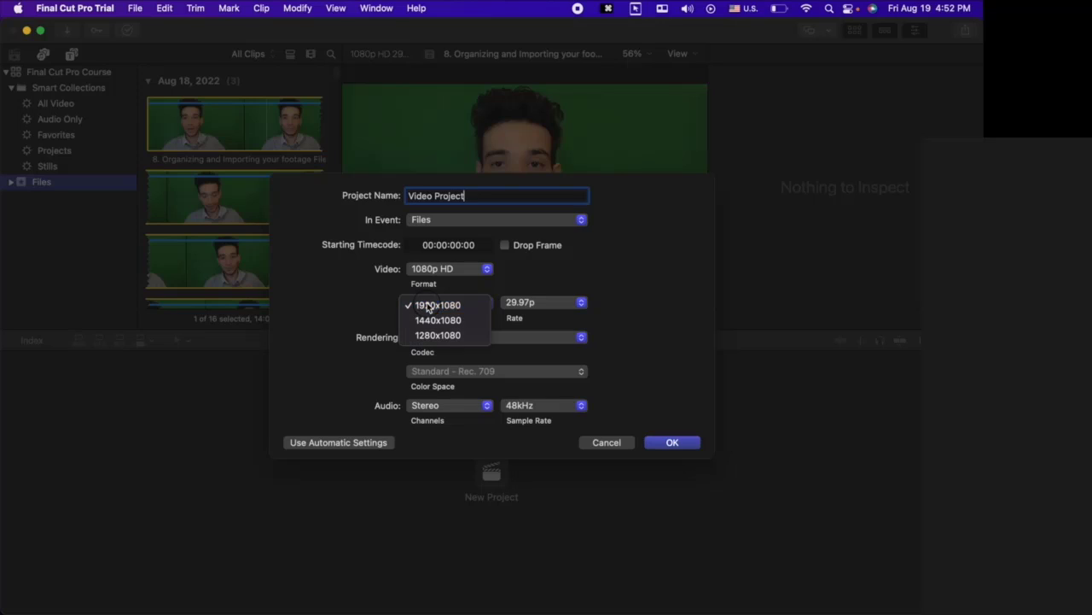
pyautogui.click(429, 305)
pyautogui.click(559, 303)
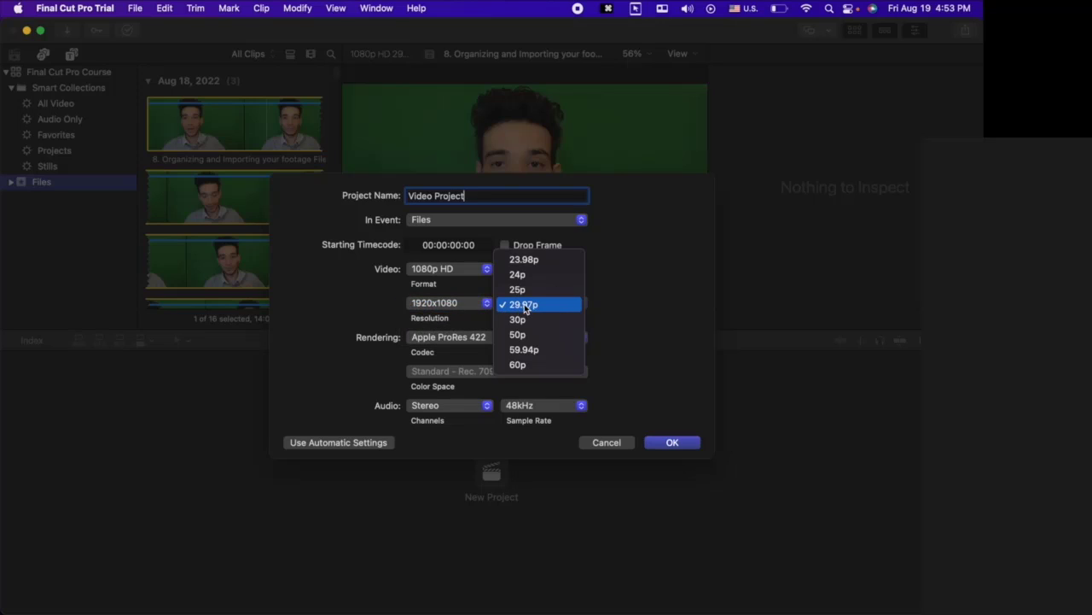
pyautogui.click(601, 299)
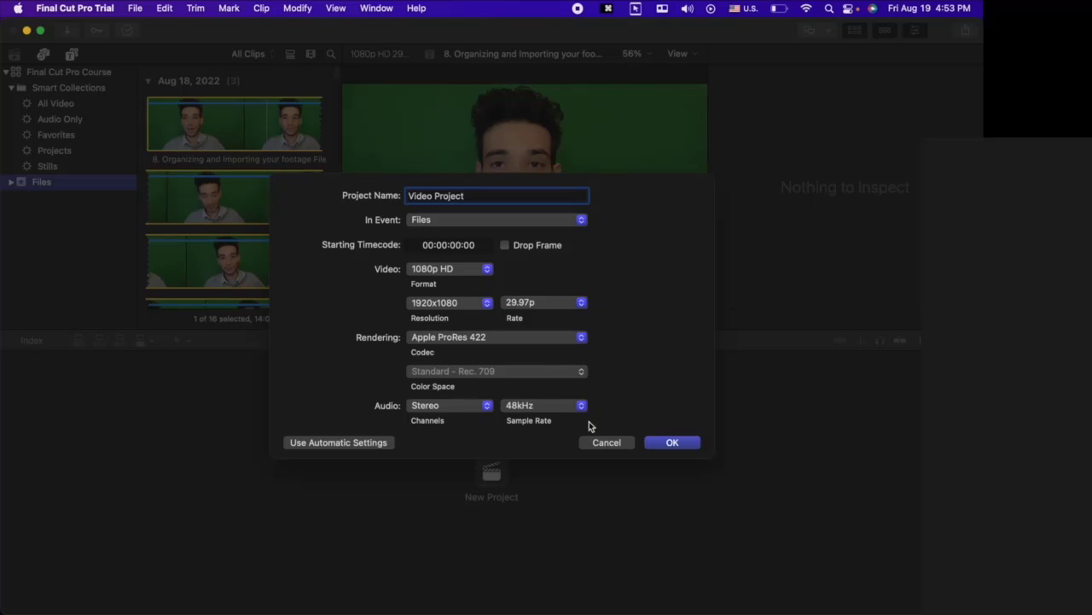
pyautogui.click(672, 443)
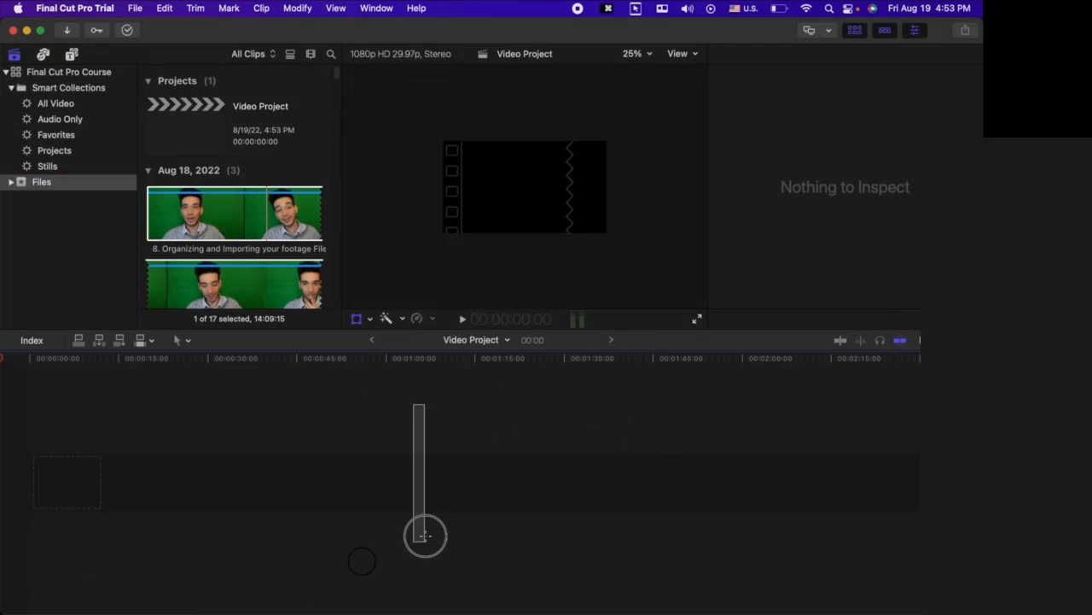
pyautogui.click(407, 453)
pyautogui.moveTo(61, 406); pyautogui.dragTo(321, 520)
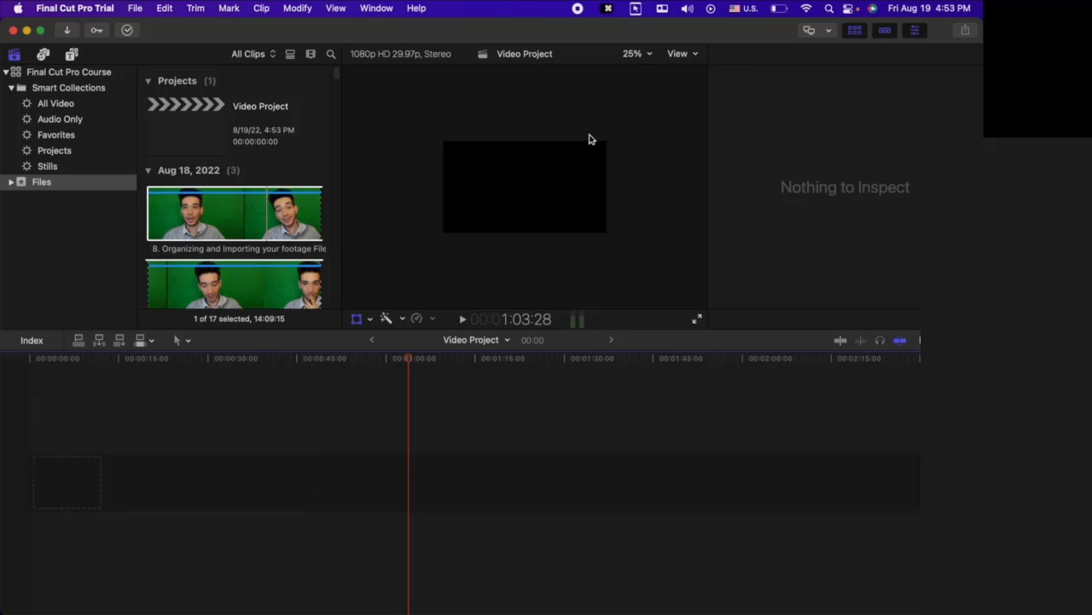
pyautogui.click(650, 58)
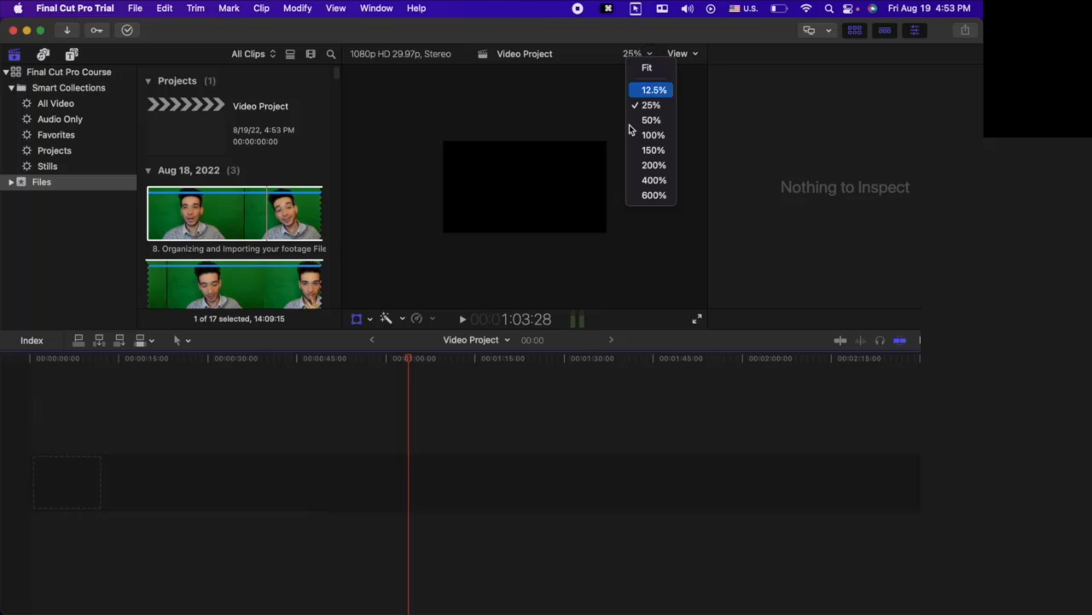
pyautogui.click(601, 217)
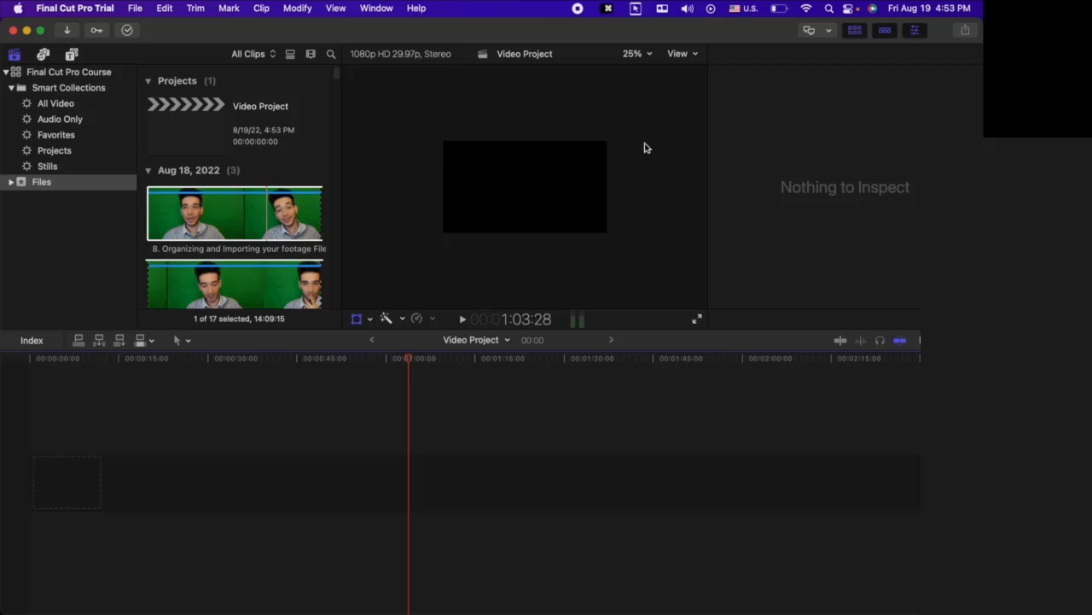
# - Fit the empty frame in the viewer and add the clip "8. Organizing and Importing your footage File import" to the start of the timeline
pyautogui.click(640, 56)
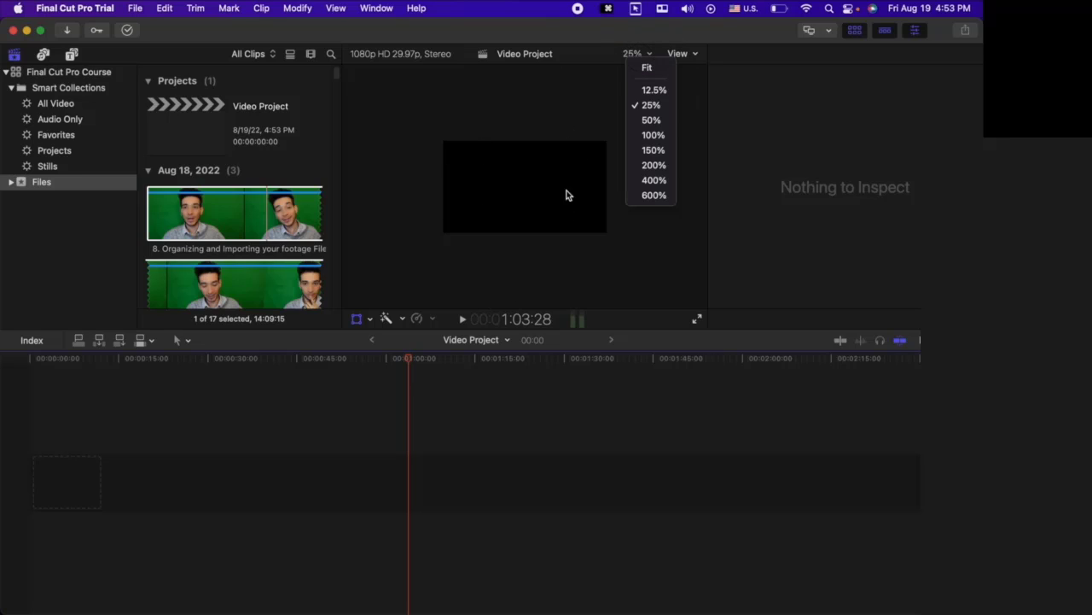
pyautogui.click(648, 67)
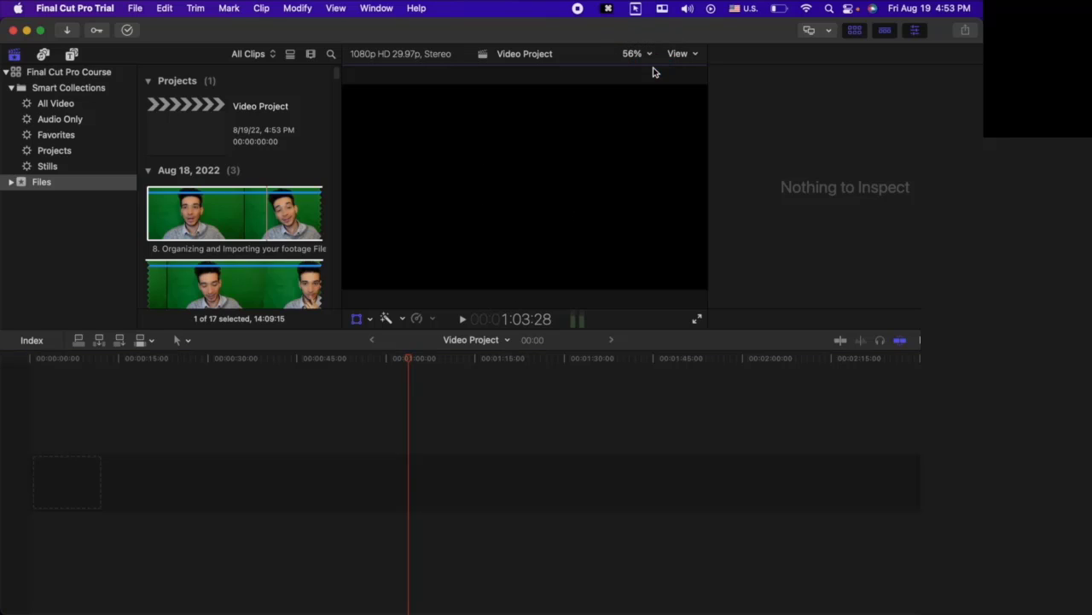
pyautogui.moveTo(270, 212); pyautogui.dragTo(111, 403)
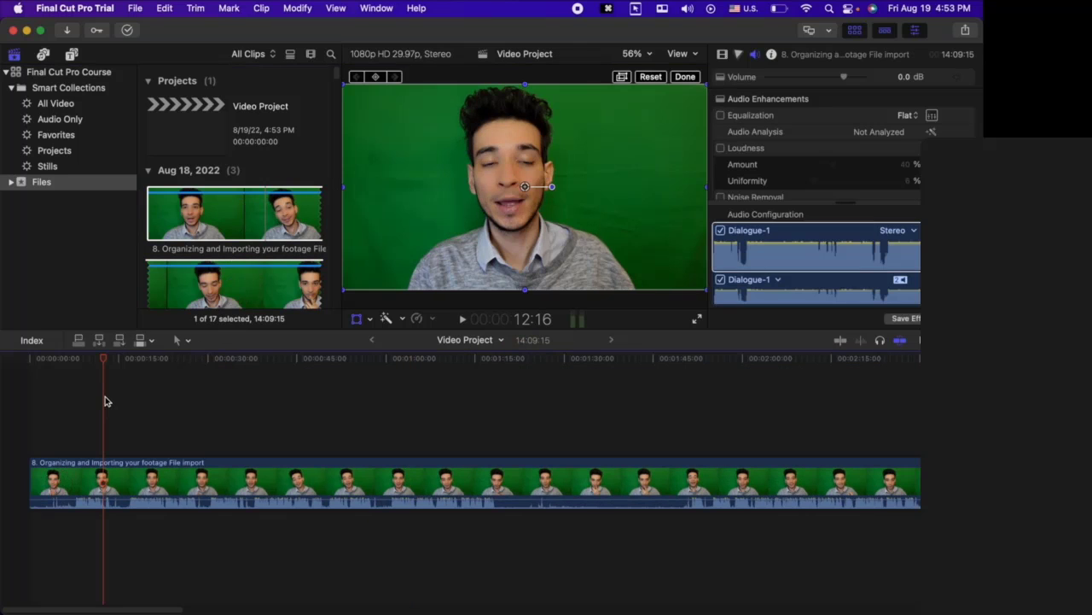
# - Zoom the viewer to 25% and try shrinking the clip, enlarging it beyond the frame, and moving it slightly off-centre
pyautogui.click(636, 54)
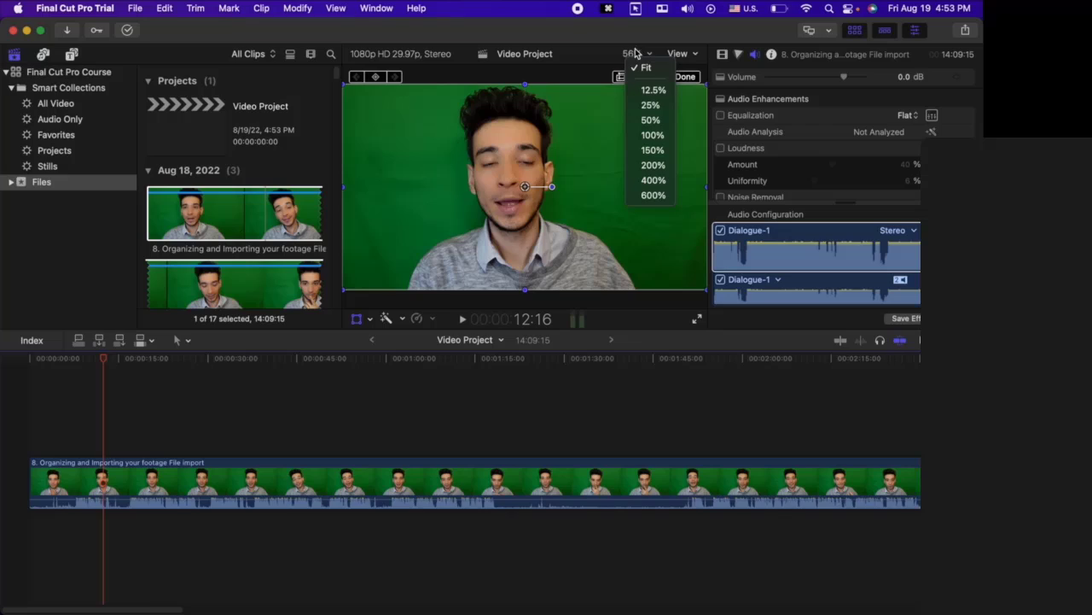
pyautogui.click(646, 105)
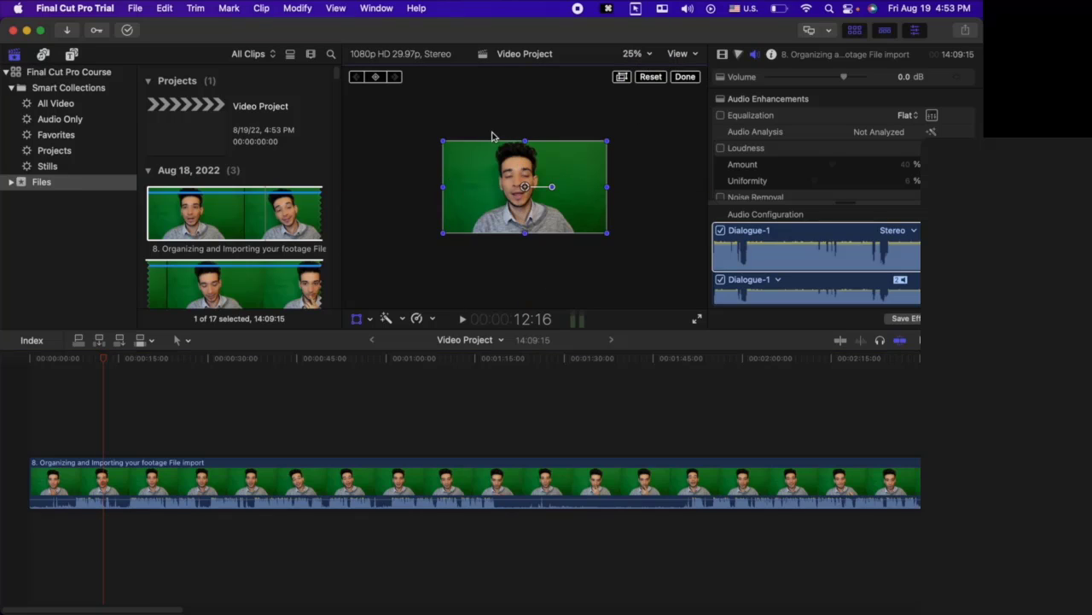
pyautogui.moveTo(444, 141); pyautogui.dragTo(472, 158)
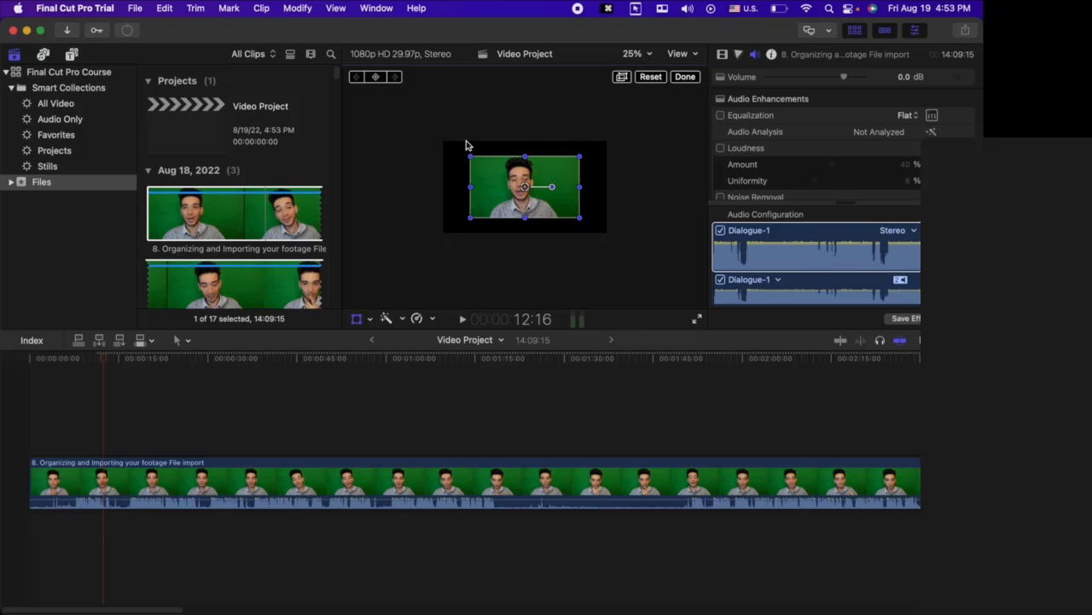
pyautogui.moveTo(470, 158); pyautogui.dragTo(424, 130)
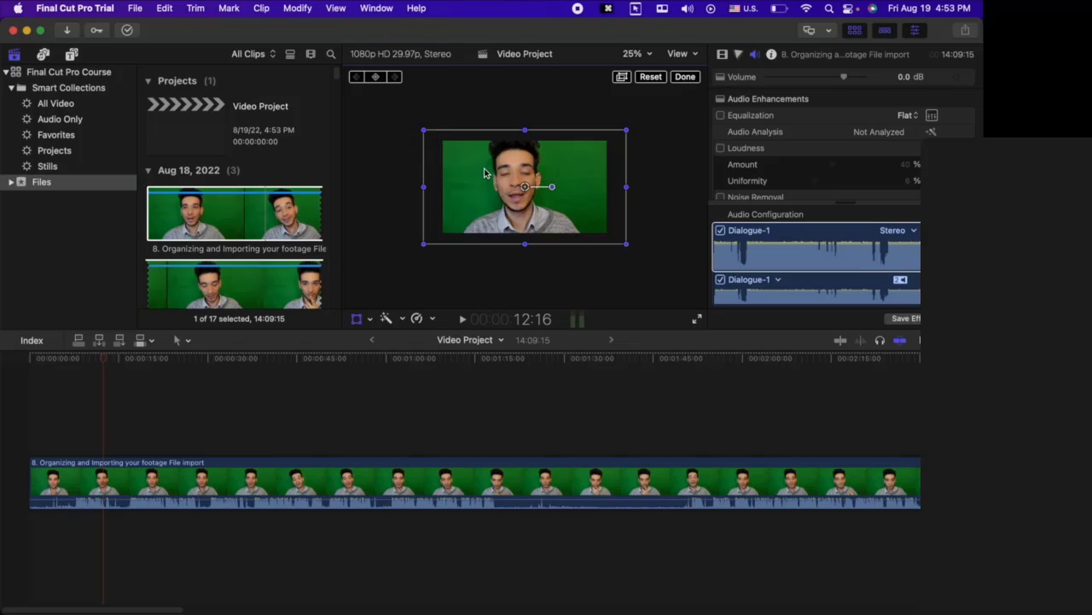
pyautogui.moveTo(525, 186); pyautogui.dragTo(531, 195)
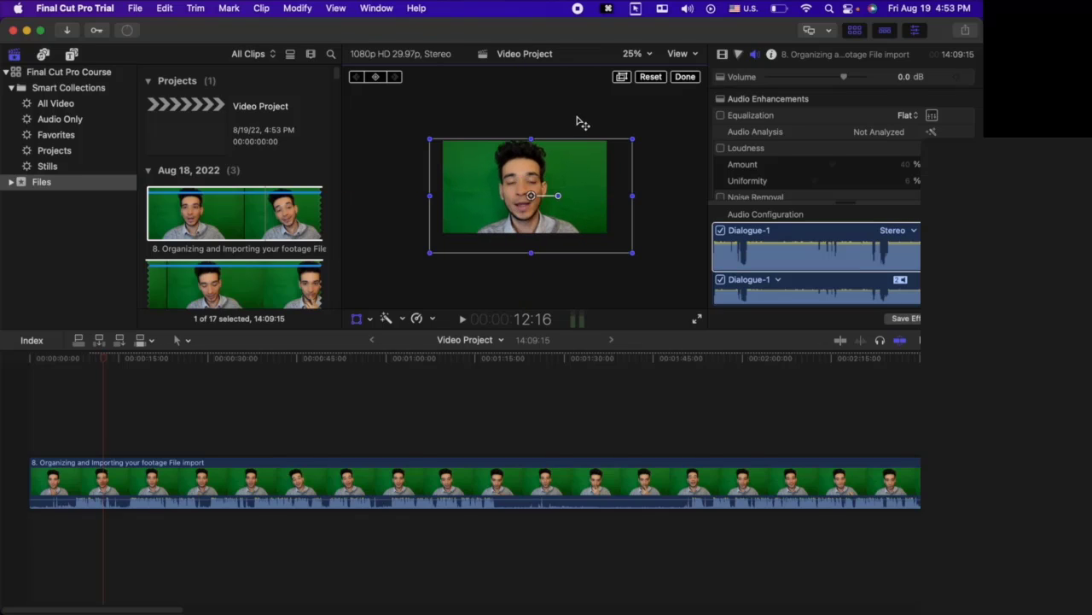
# - Fit the frame in the viewer again, reset the clip's transform, and finish transforming
pyautogui.click(632, 54)
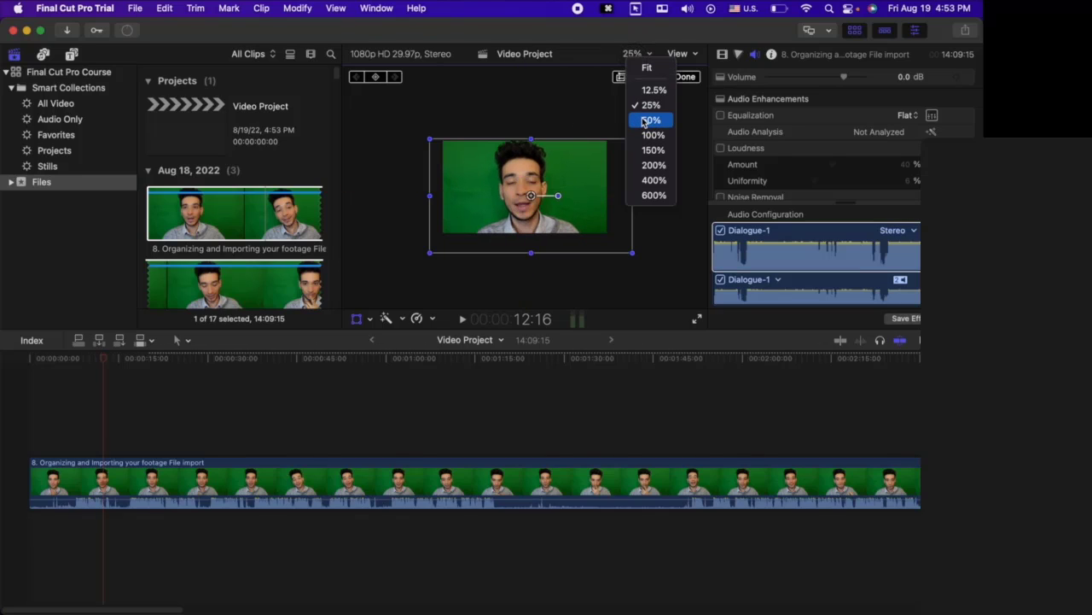
pyautogui.click(647, 68)
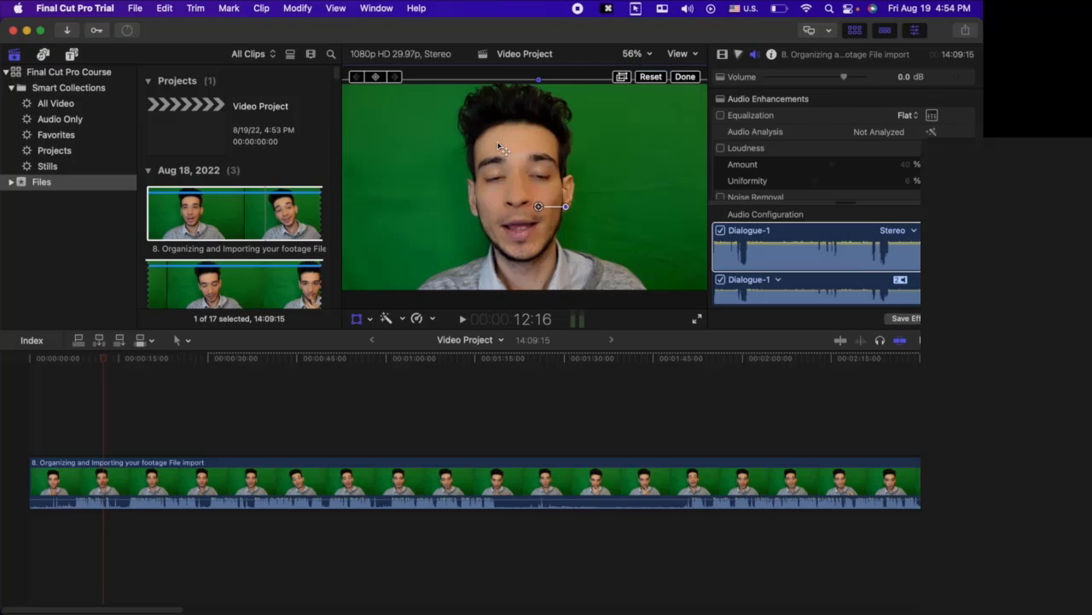
pyautogui.click(650, 77)
pyautogui.click(686, 77)
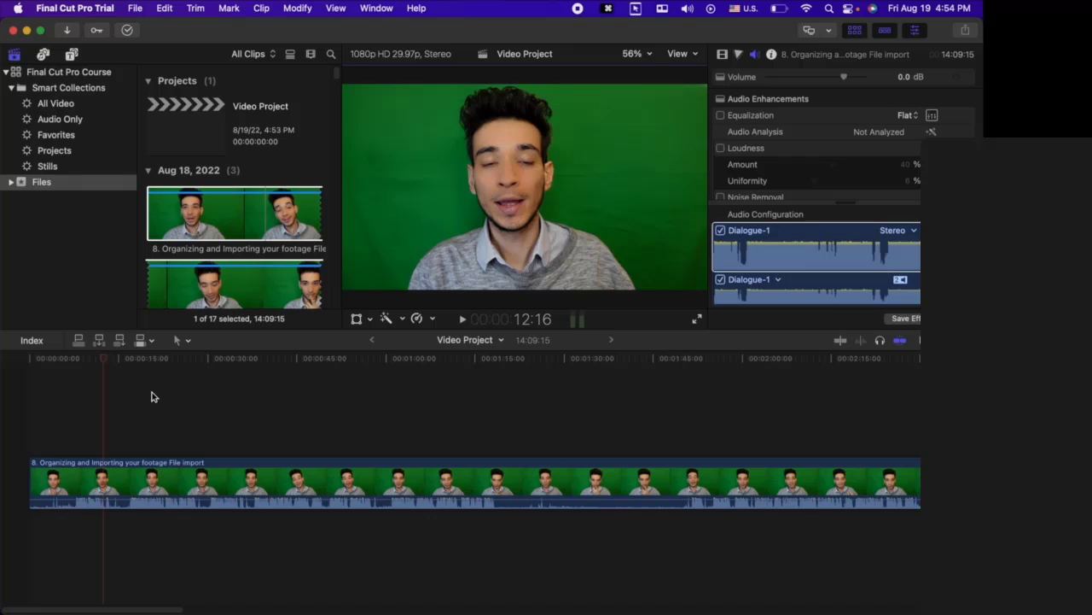
# - Jump between points of the timeline clip and play it from about 13:20
pyautogui.click(434, 390)
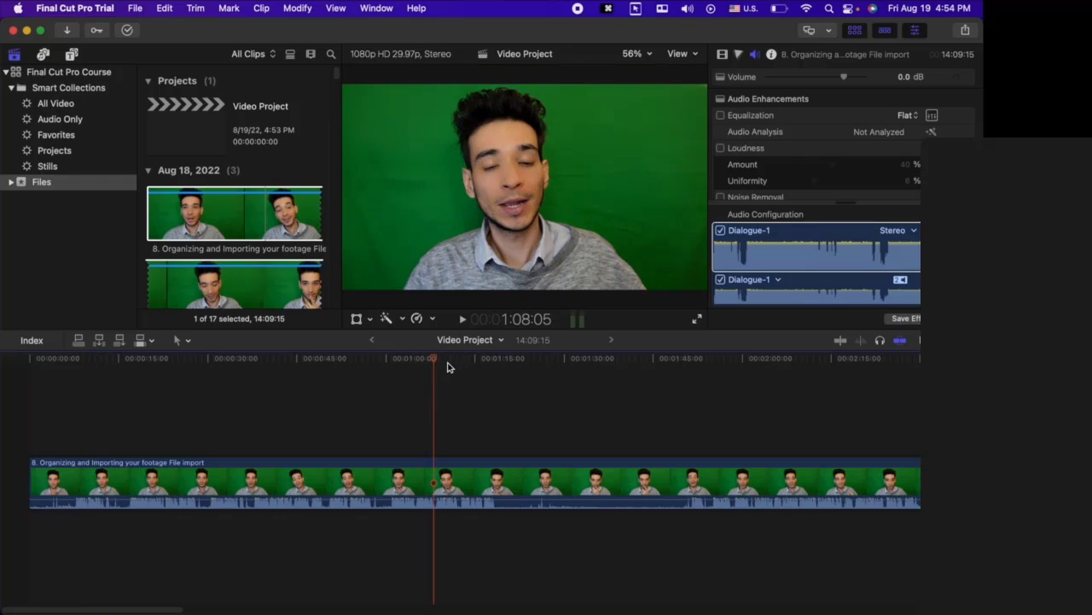
pyautogui.click(316, 367)
pyautogui.moveTo(248, 243); pyautogui.dragTo(183, 286)
pyautogui.click(110, 425)
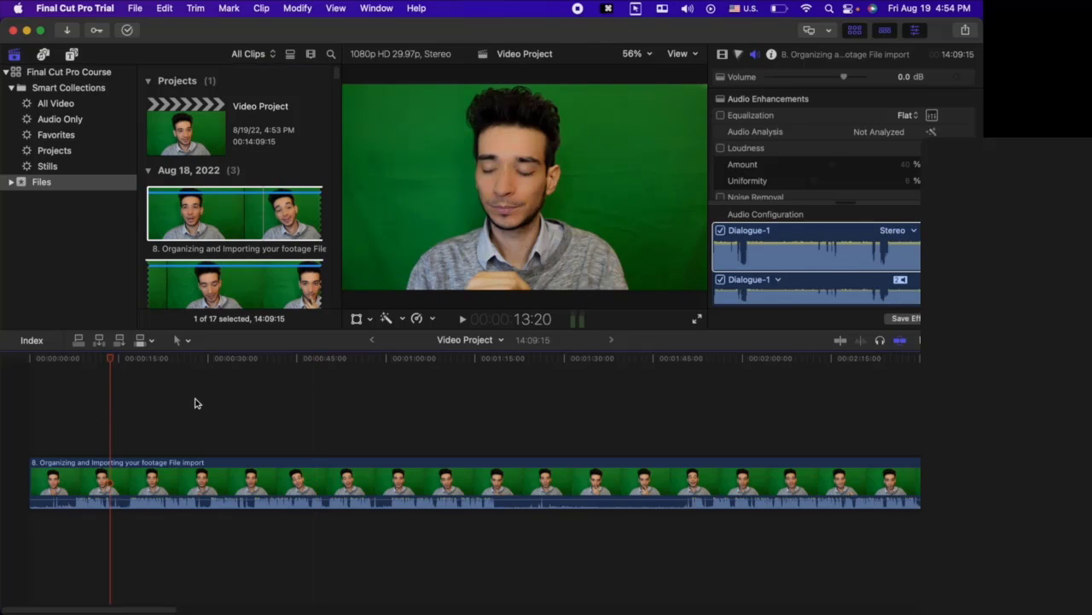
pyautogui.press('space')
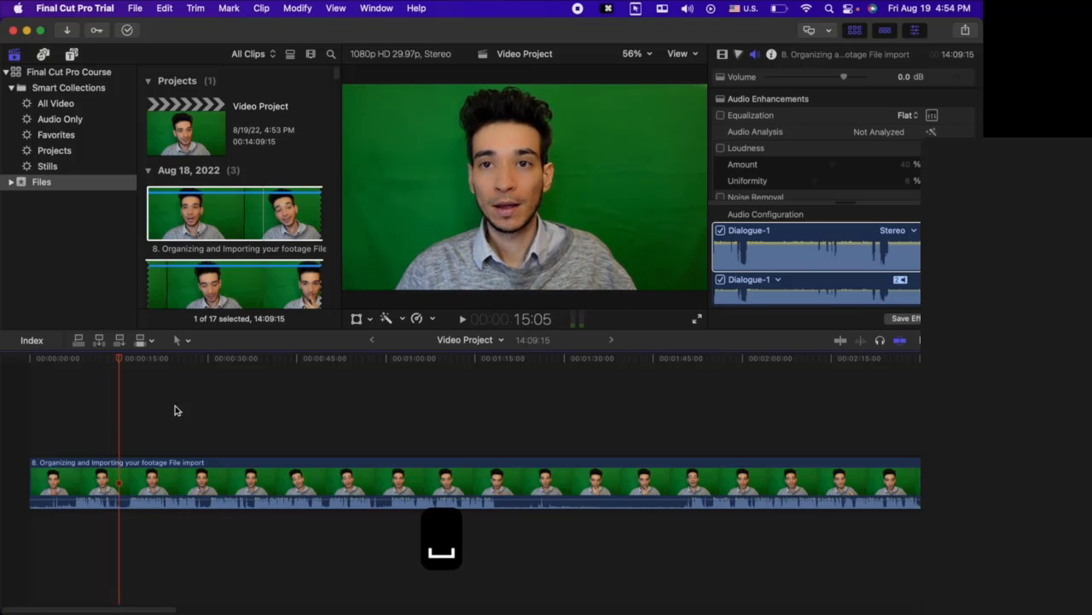
# - Play the clip's opening from about 3:10 and from about 12:06, comparing silent and spoken parts with the audio waveform
pyautogui.click(48, 429)
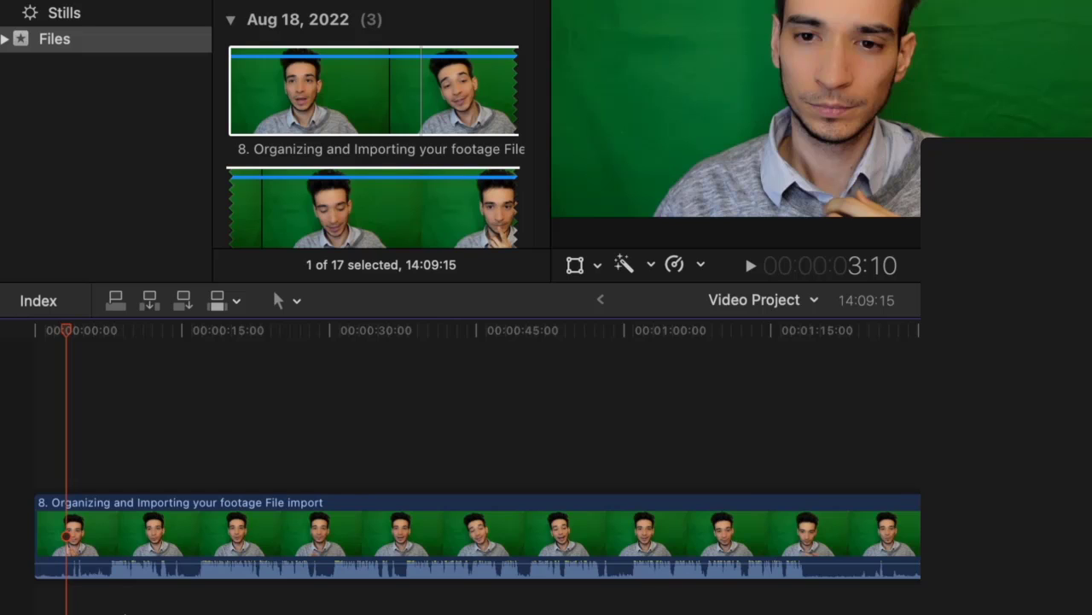
pyautogui.press('space')
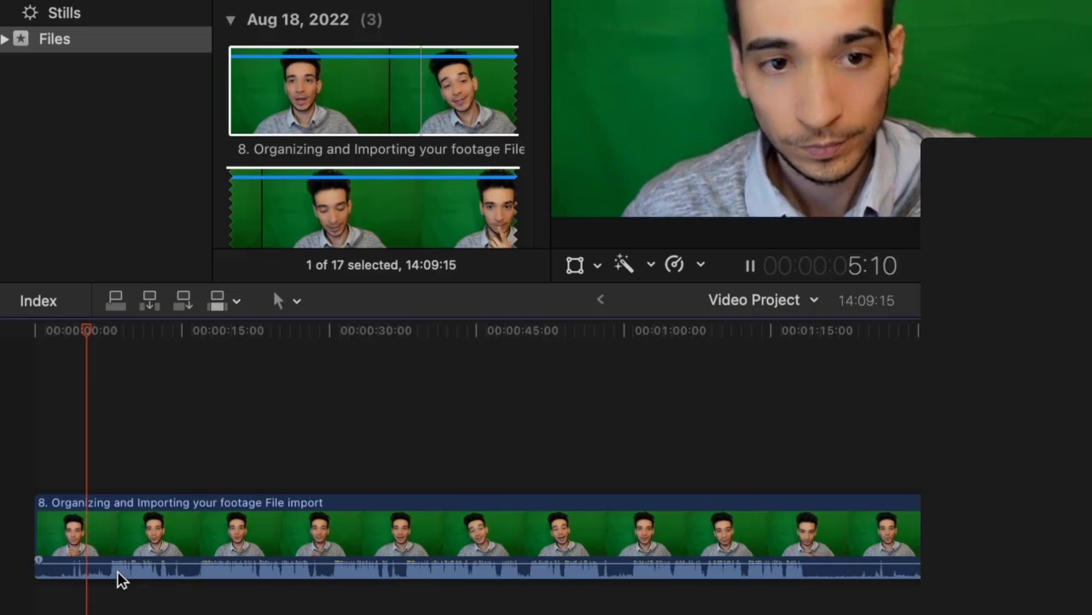
pyautogui.click(115, 450)
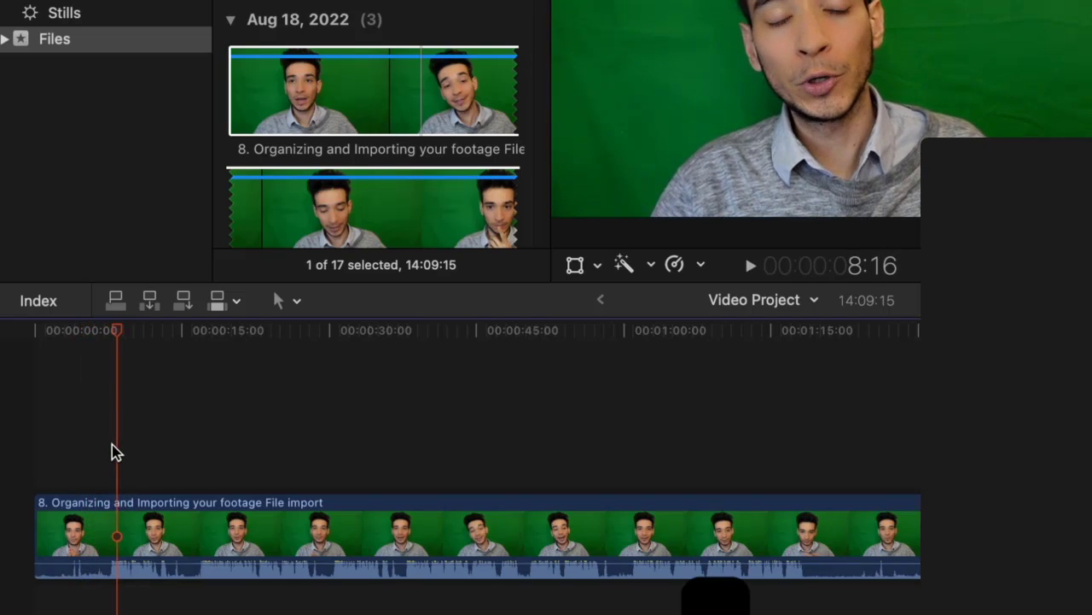
pyautogui.click(149, 443)
pyautogui.press('space')
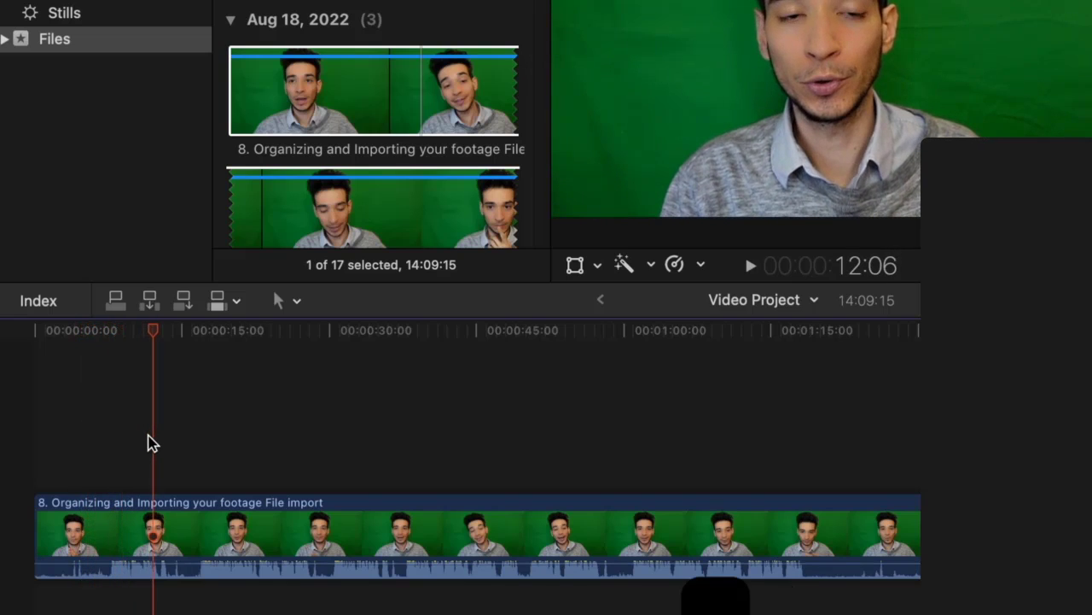
pyautogui.press('space')
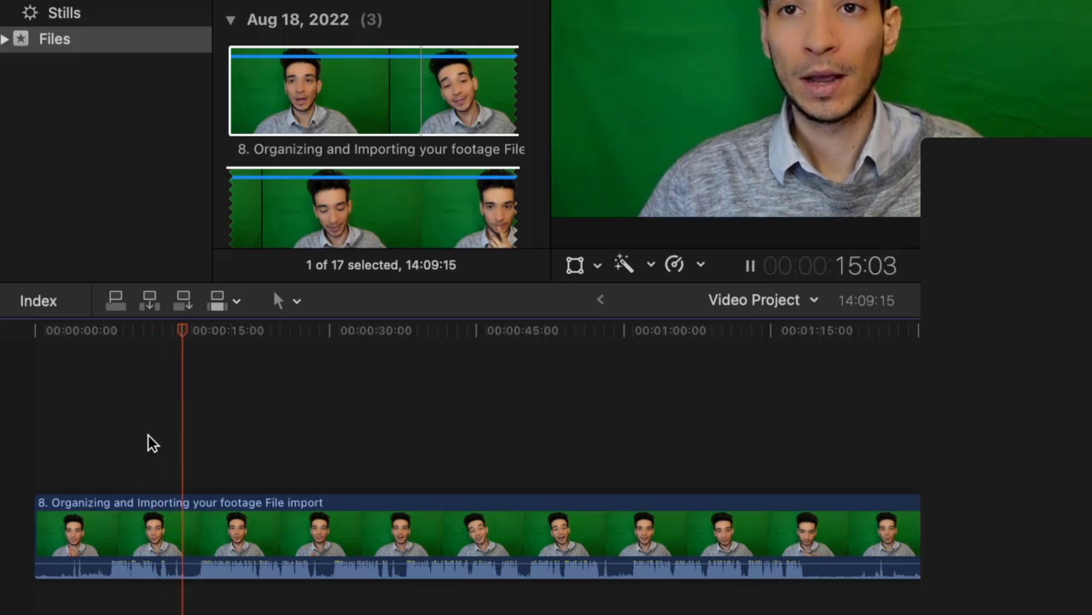
pyautogui.press('space')
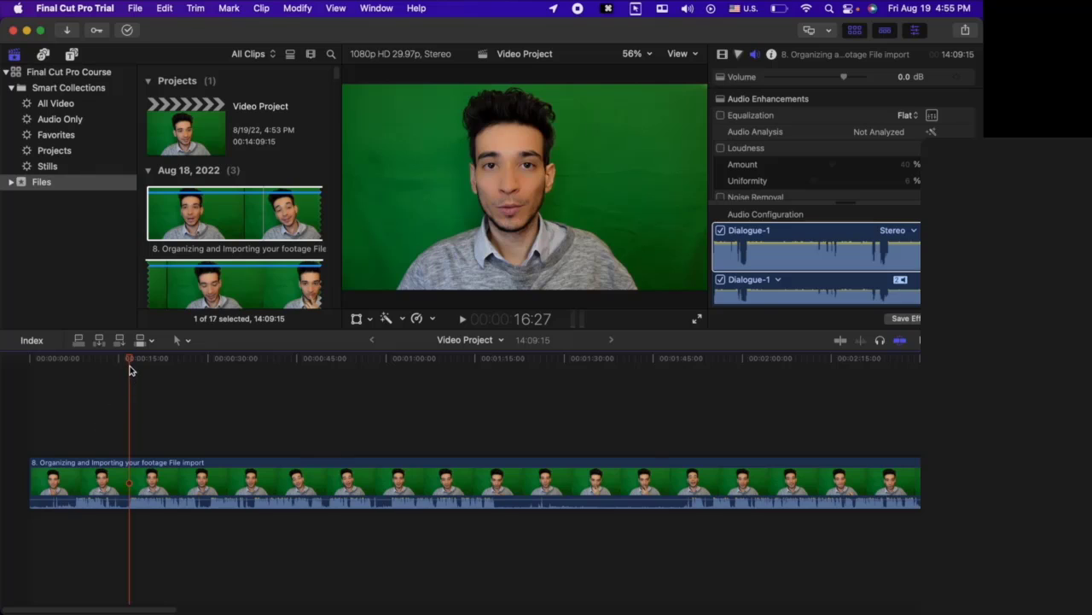
# - Move the playhead to several points along the clip to examine the frames there
pyautogui.moveTo(129, 369)
pyautogui.mouseDown()
pyautogui.moveTo(114, 367)
pyautogui.moveTo(130, 367)
pyautogui.mouseUp()
pyautogui.click(477, 398)
pyautogui.click(373, 406)
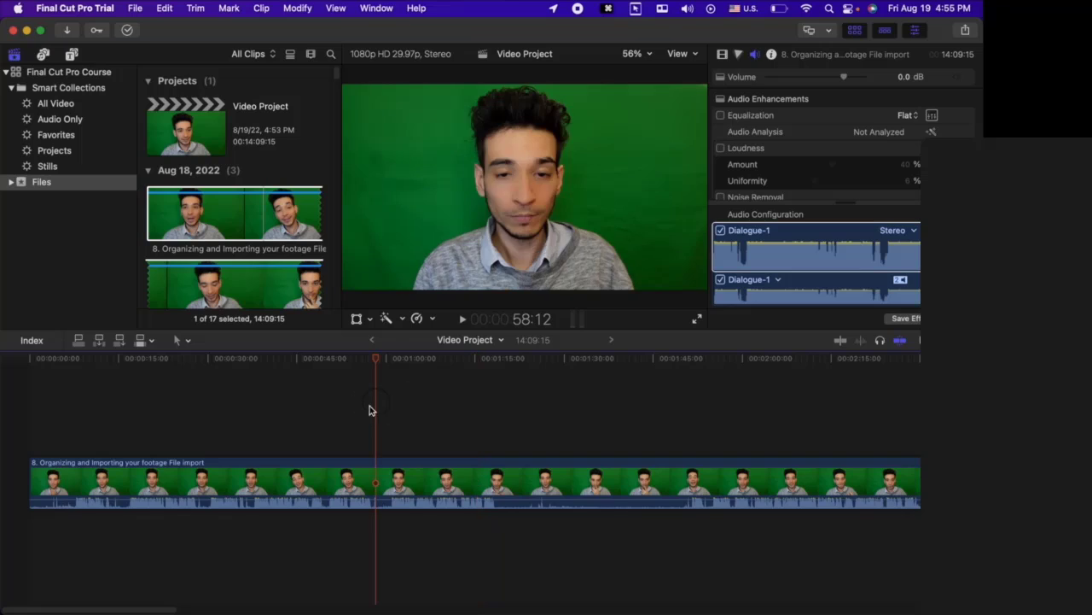
pyautogui.click(248, 417)
pyautogui.click(621, 422)
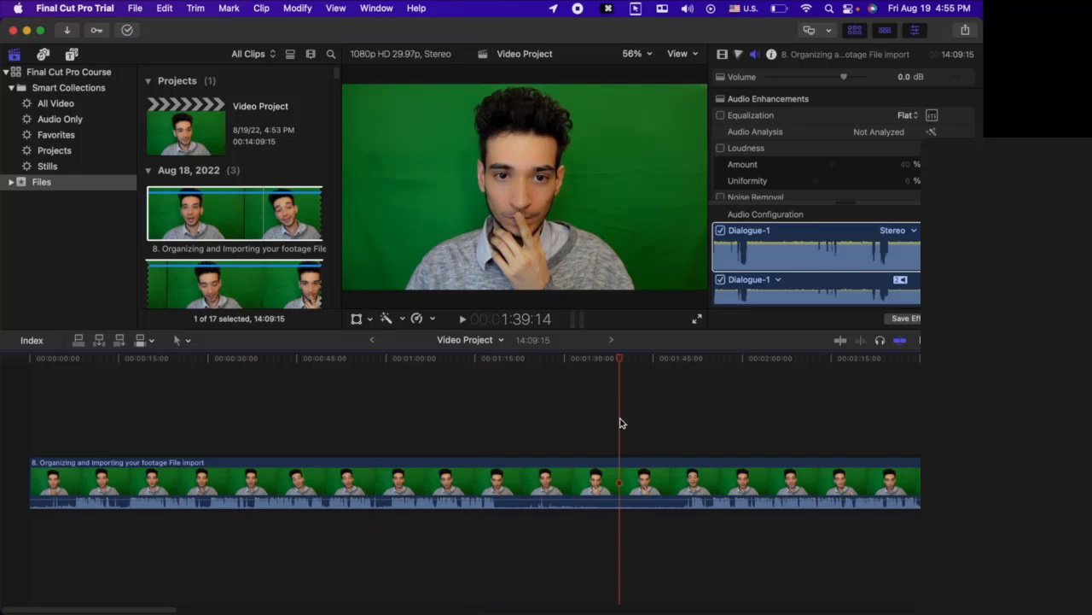
pyautogui.click(348, 413)
pyautogui.moveTo(344, 359); pyautogui.dragTo(394, 397)
# - Position the playhead at 16:20 on the timeline, leaving the clip deselected
pyautogui.click(130, 425)
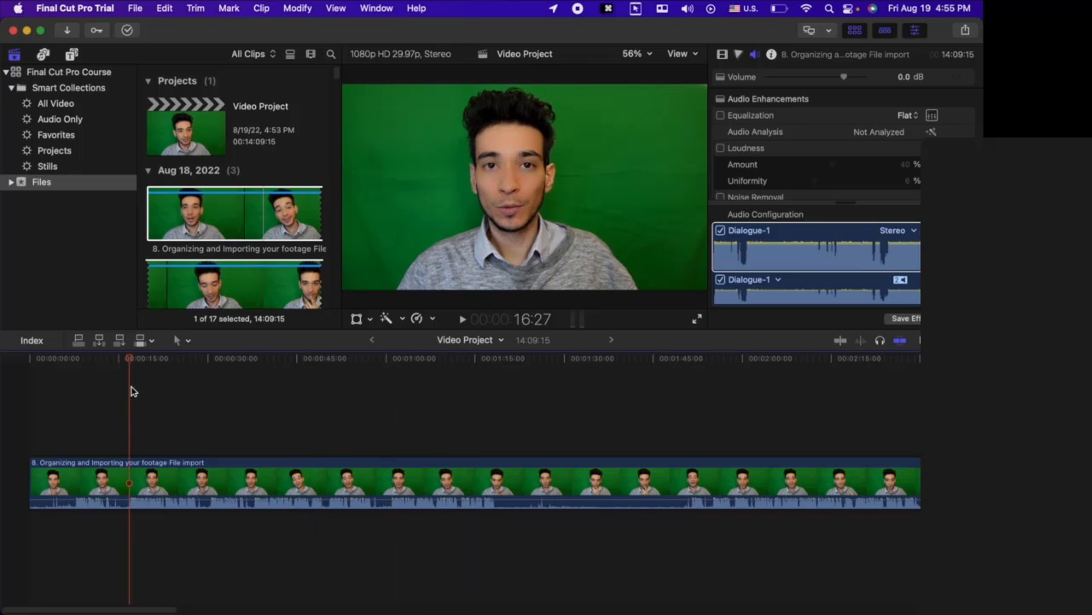
pyautogui.moveTo(129, 359)
pyautogui.mouseDown()
pyautogui.moveTo(117, 360)
pyautogui.moveTo(129, 360)
pyautogui.mouseUp()
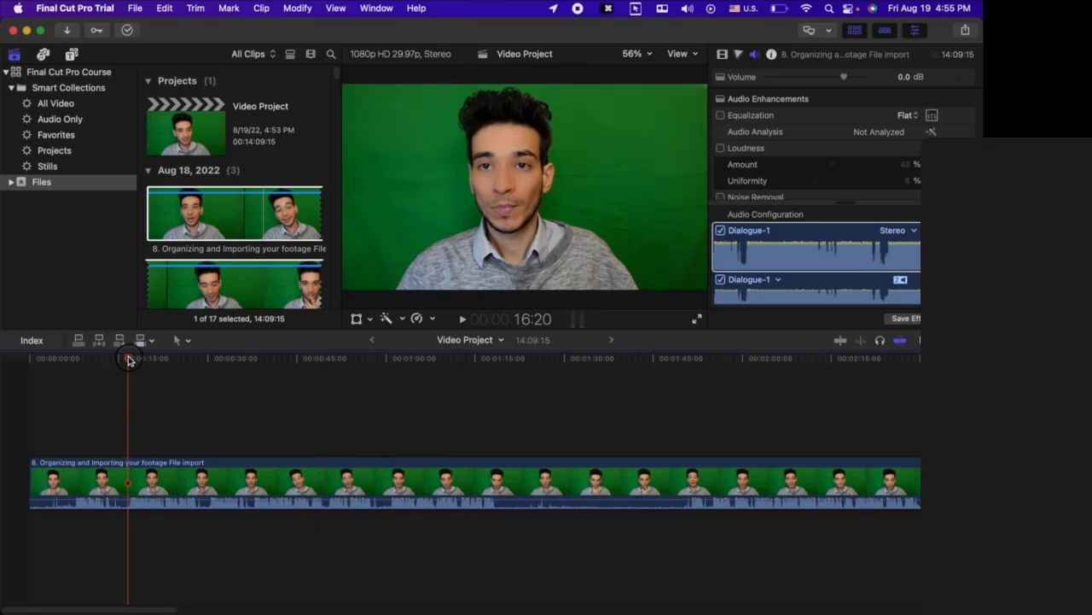
pyautogui.click(133, 480)
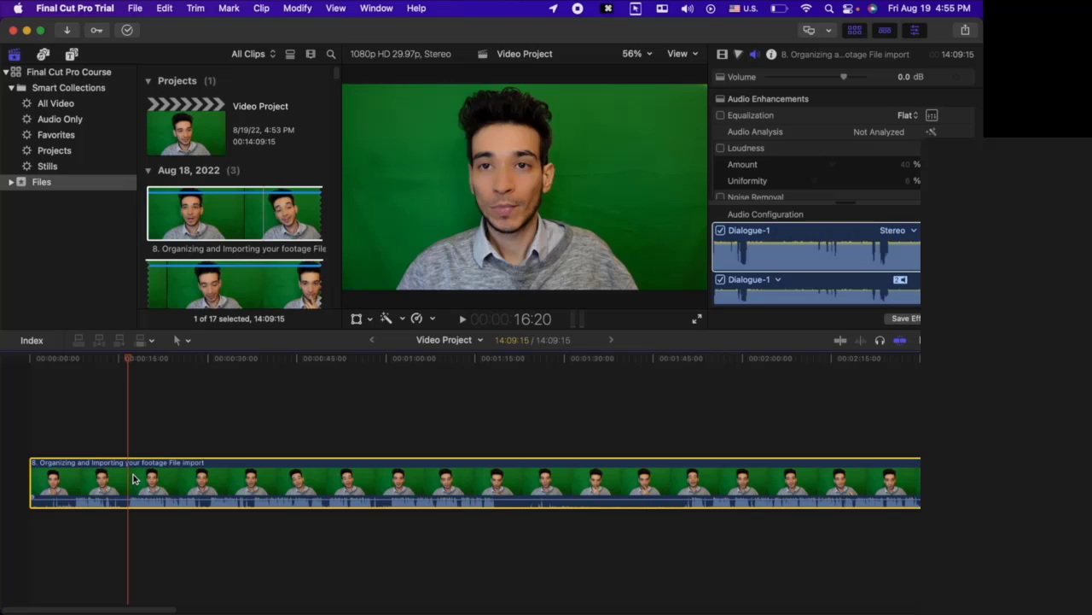
pyautogui.click(136, 418)
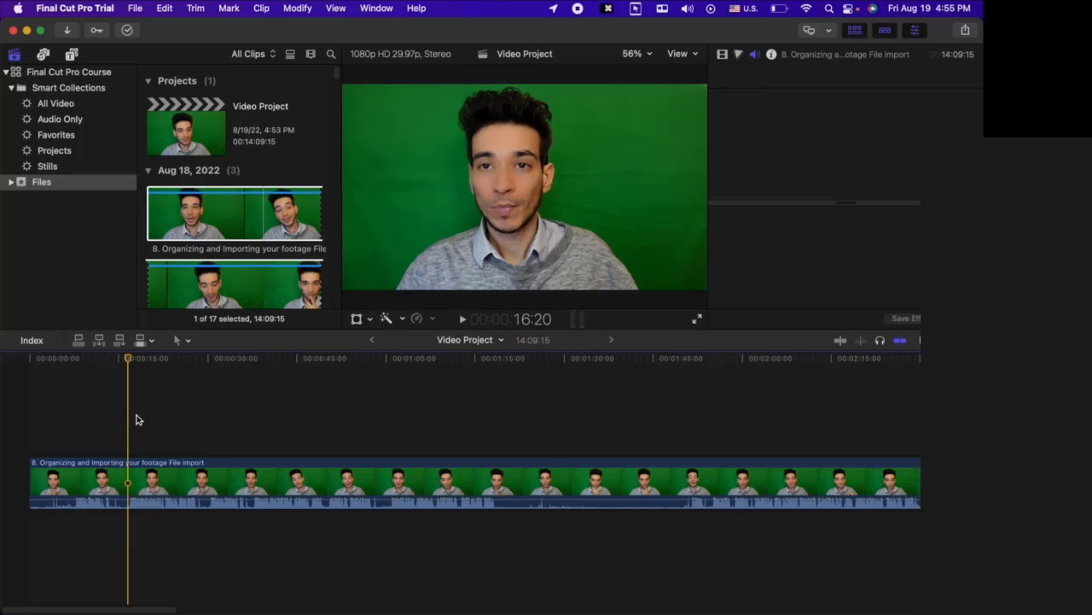
# - Split the clip at the 16:20 playhead position with the Blade tool
pyautogui.click(176, 341)
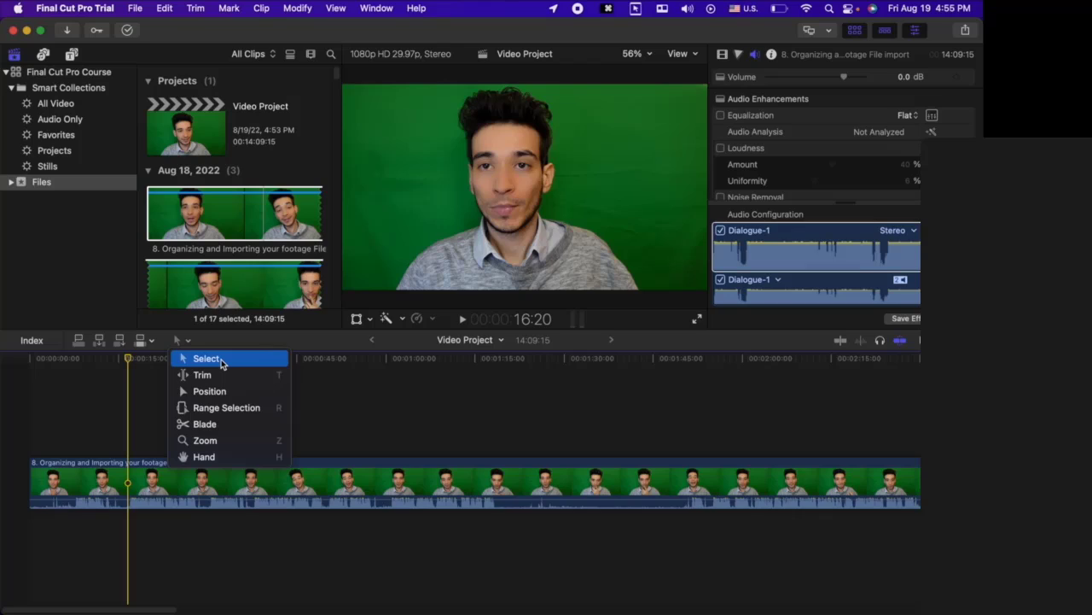
pyautogui.click(216, 427)
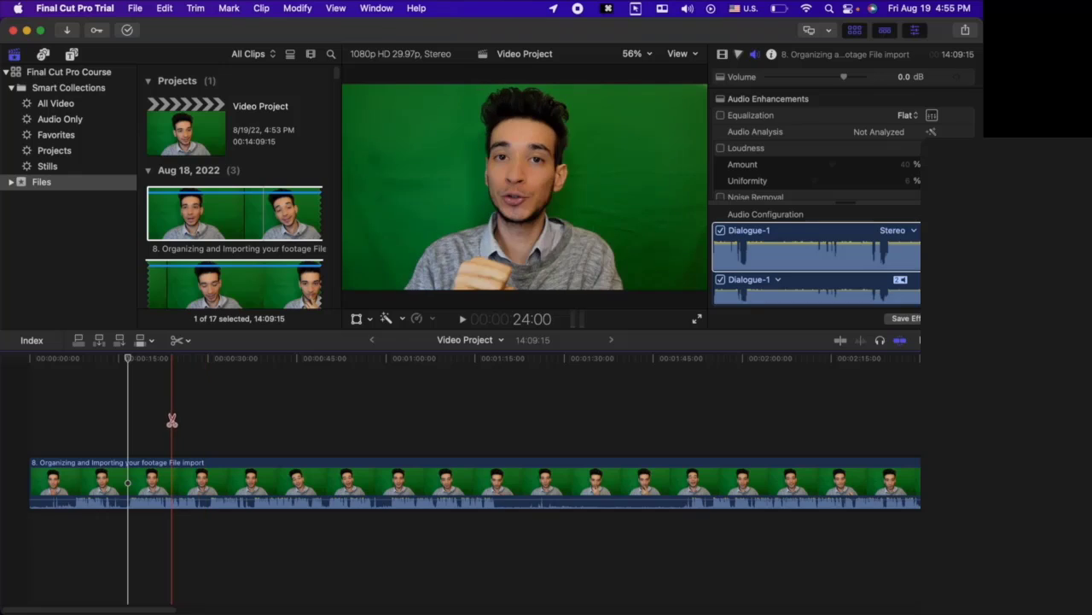
pyautogui.click(128, 480)
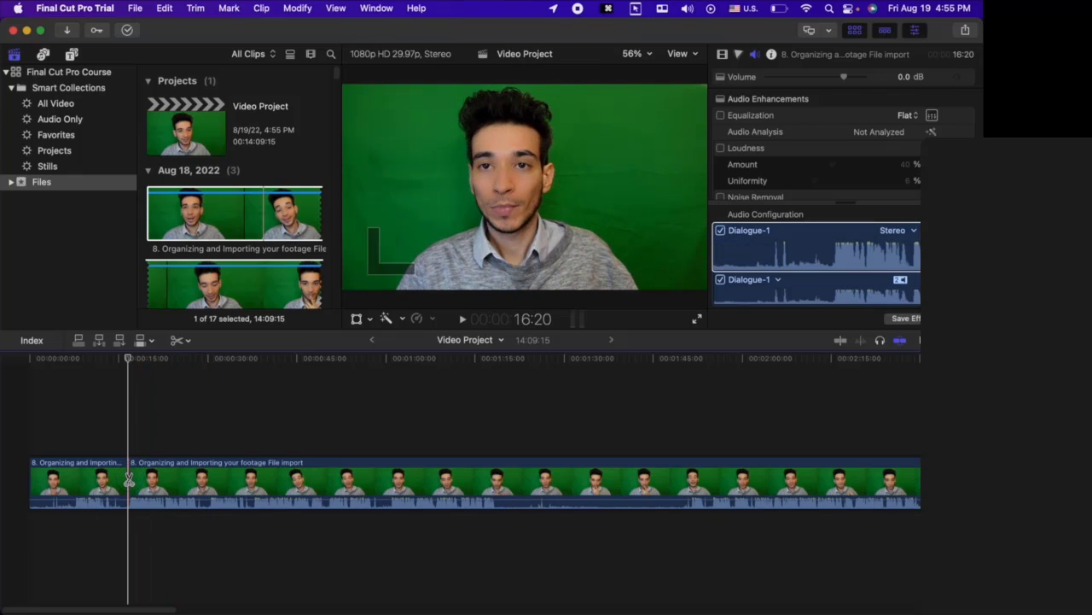
# - Return to the Select tool and delete the clip's first segment, before the cut
pyautogui.click(179, 339)
pyautogui.click(191, 357)
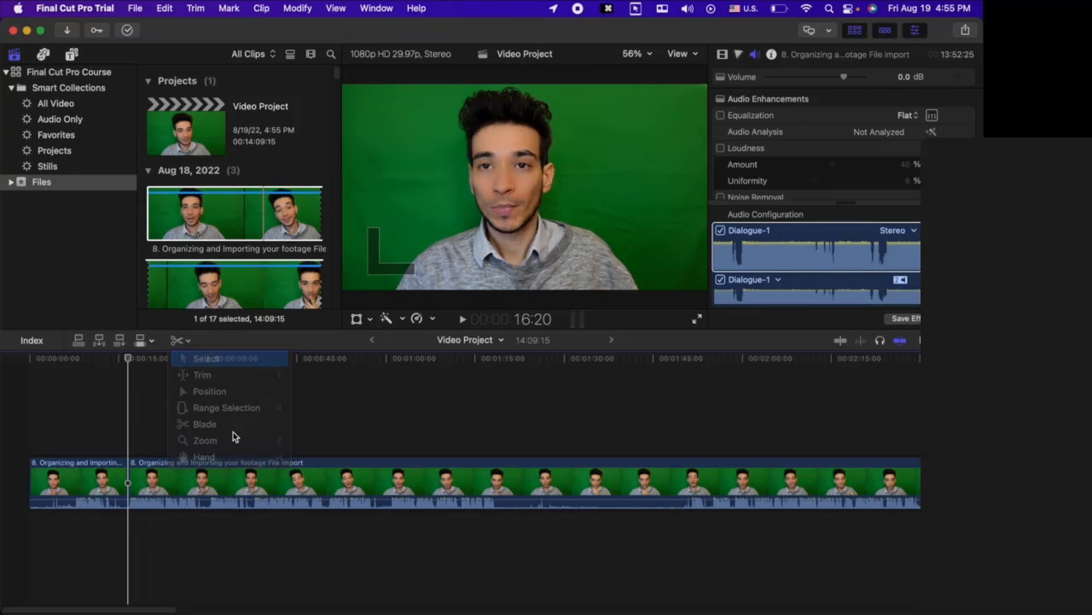
pyautogui.click(309, 427)
pyautogui.click(111, 493)
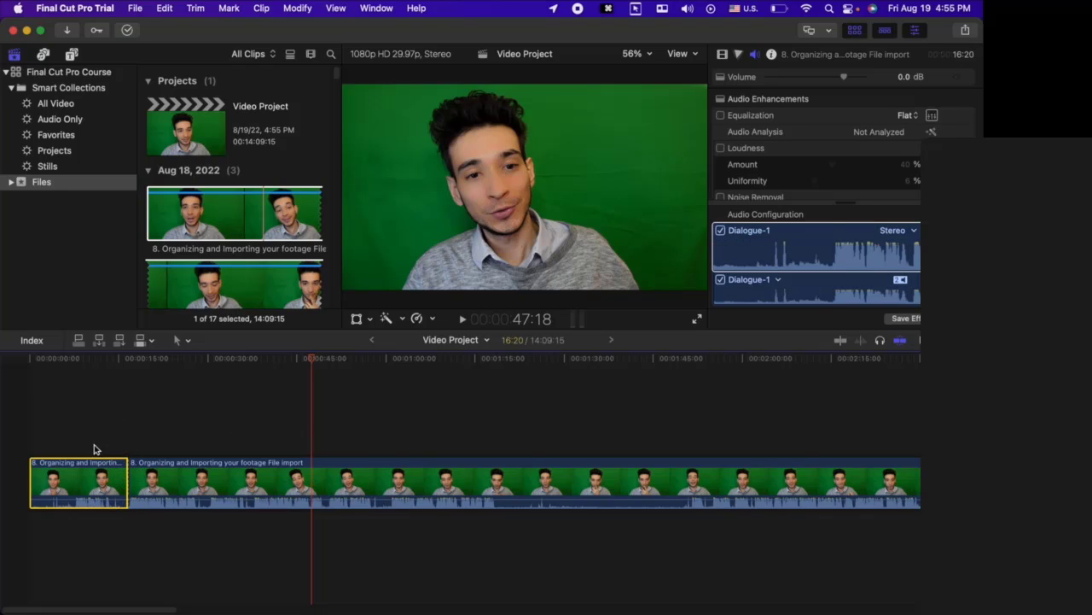
pyautogui.click(208, 499)
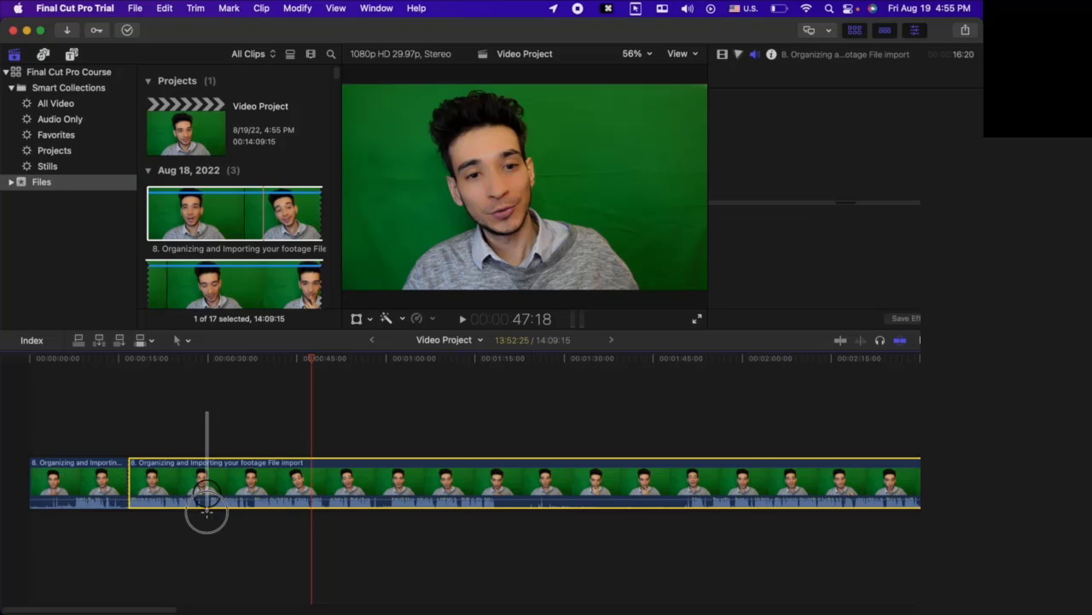
pyautogui.click(89, 481)
pyautogui.press('BackSpace')
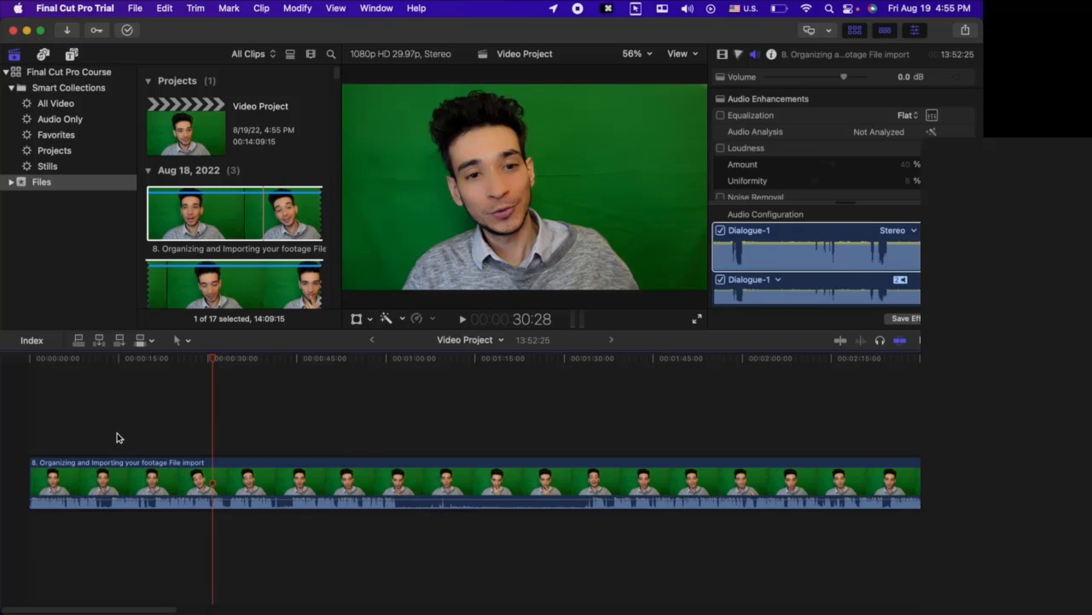
# - Undo the segment's deletion and the blade cut
pyautogui.press('super+z')
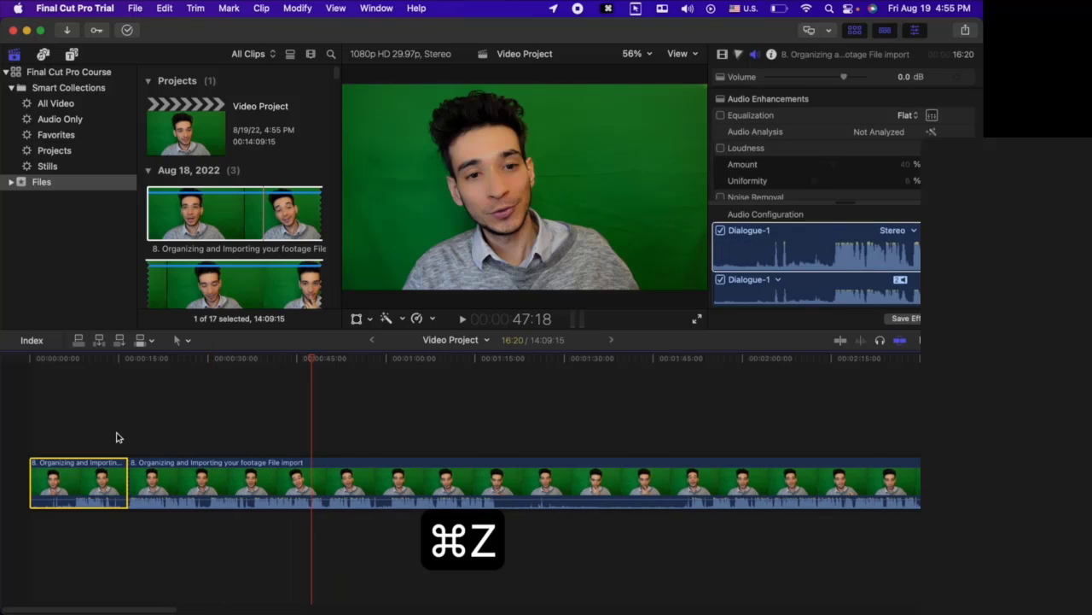
pyautogui.press('super+z')
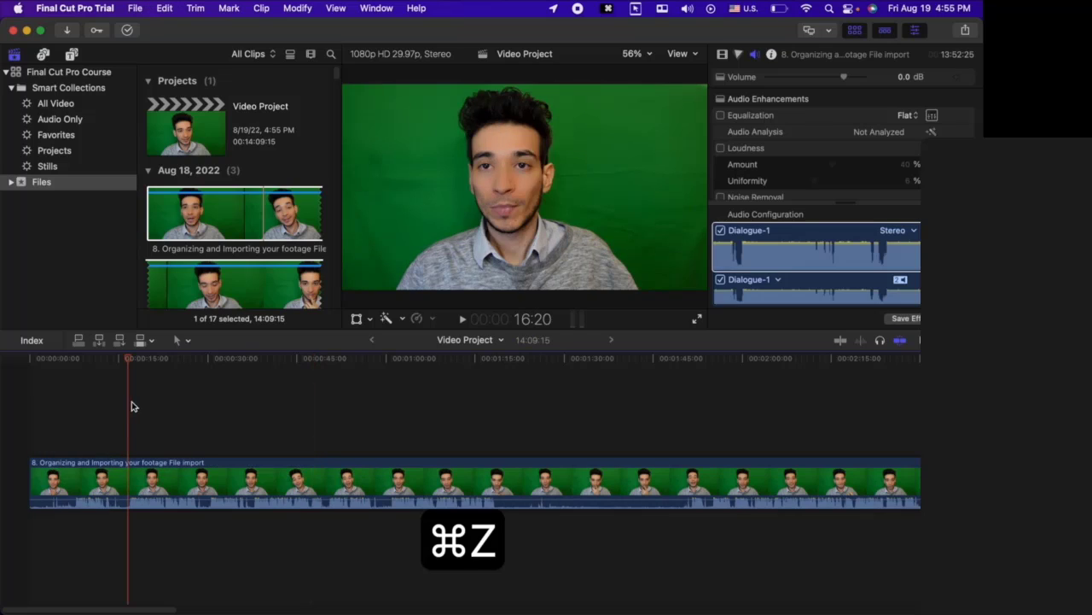
# - With the Select tool active, move the playhead to 16:16 and split the footage clip there
pyautogui.click(183, 343)
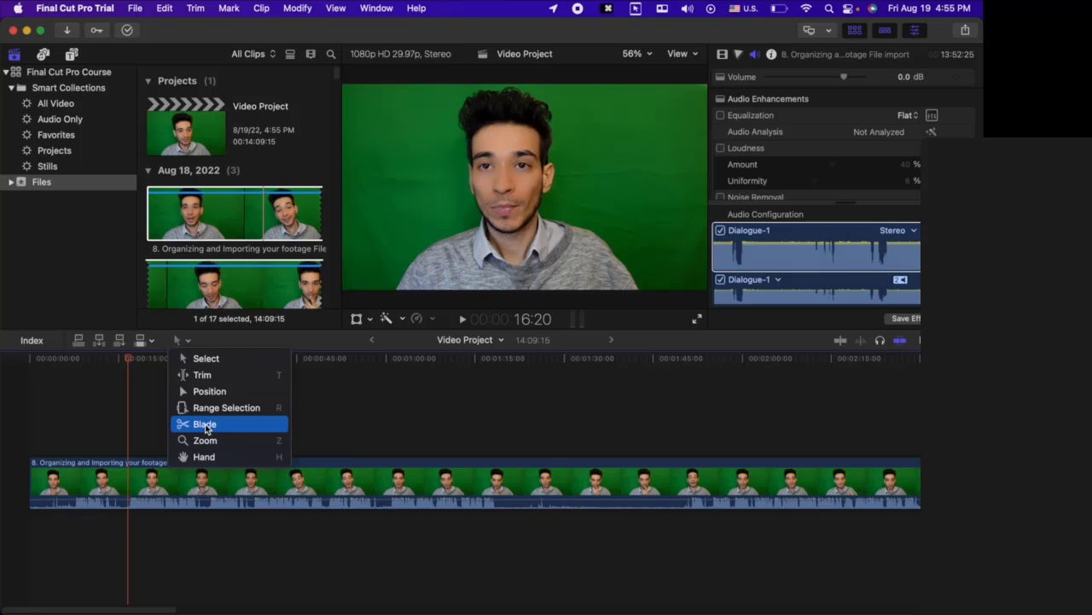
pyautogui.click(206, 359)
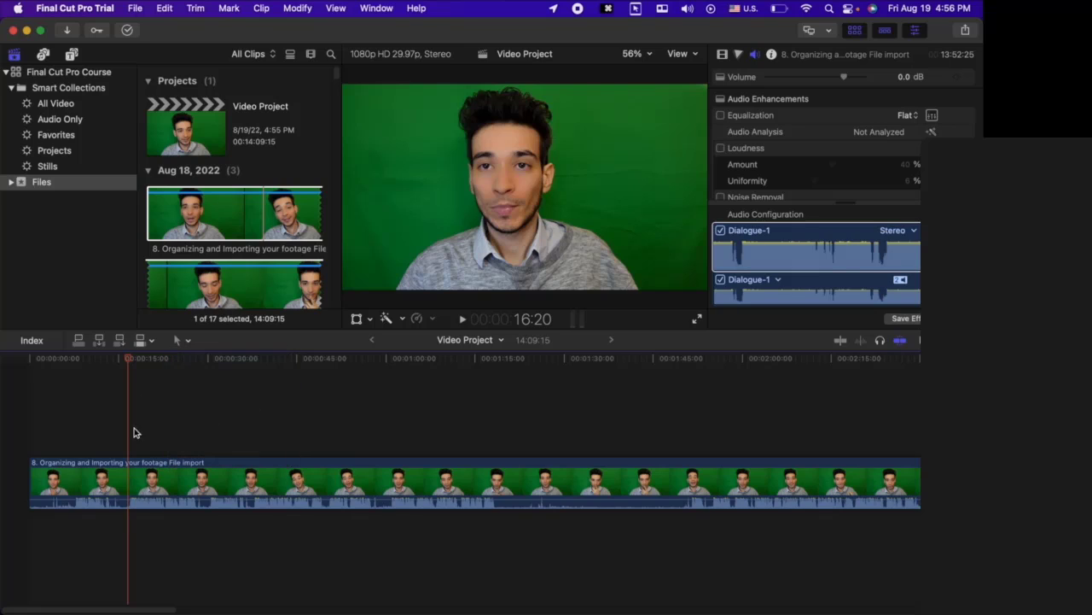
pyautogui.click(75, 425)
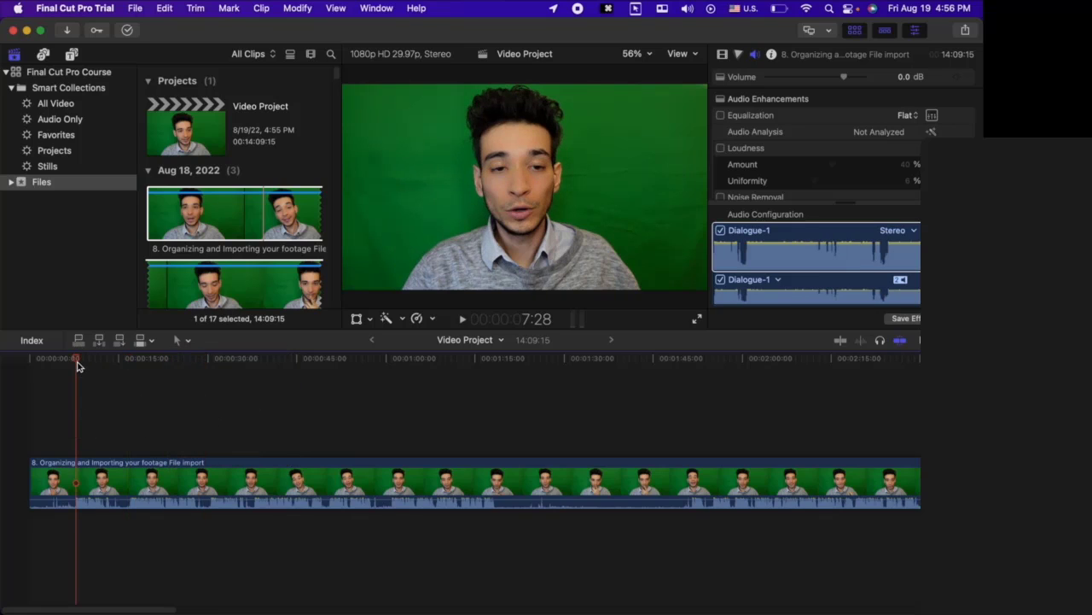
pyautogui.moveTo(76, 365); pyautogui.dragTo(126, 366)
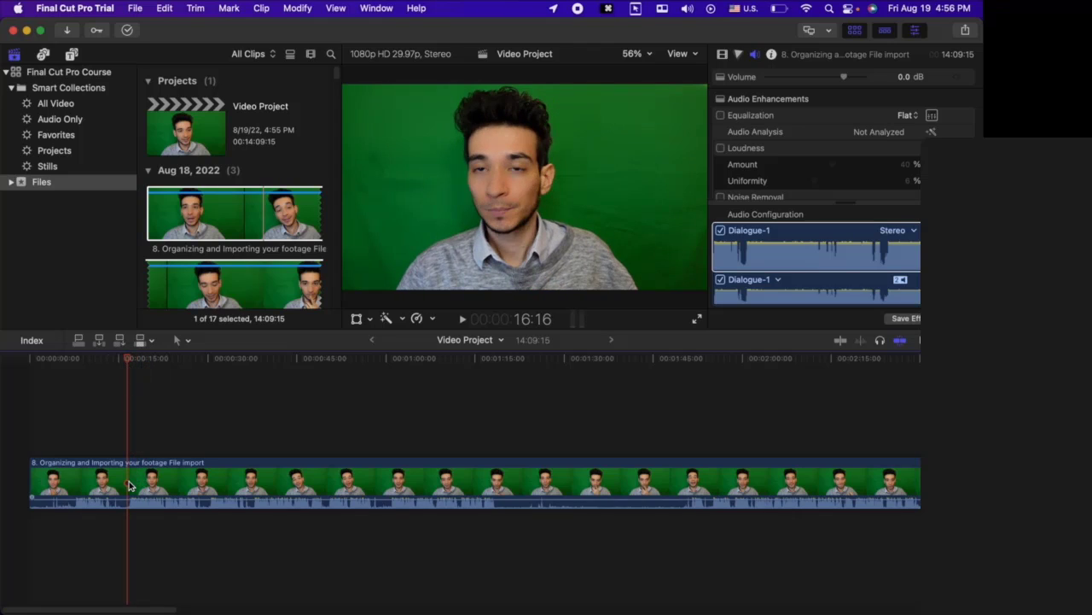
pyautogui.press('super+b')
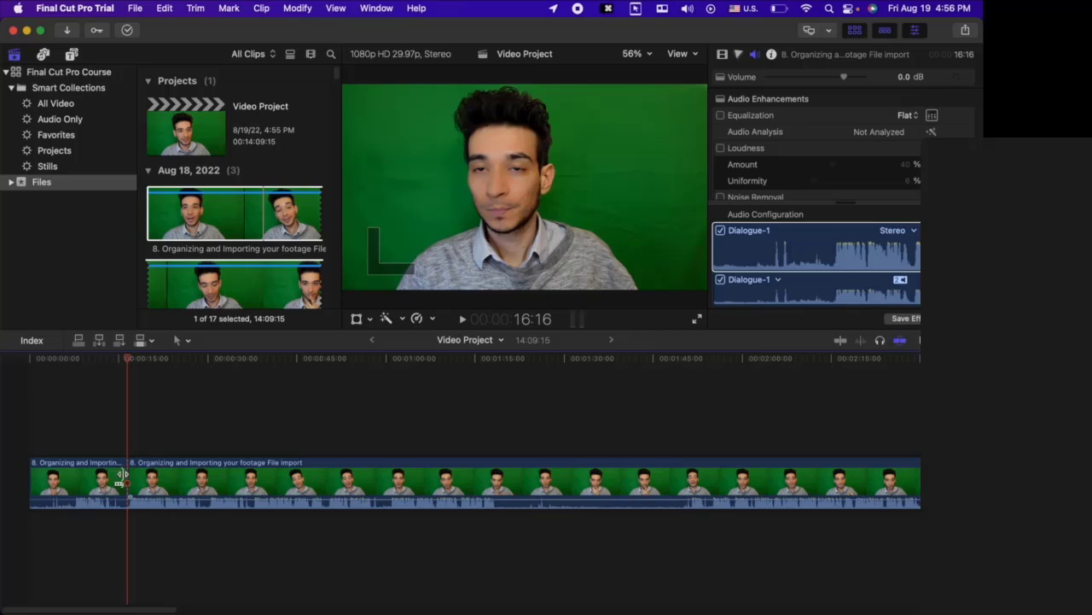
# - Delete the clip's first segment, before the 16:16 cut, so the remaining footage closes the gap
pyautogui.click(119, 440)
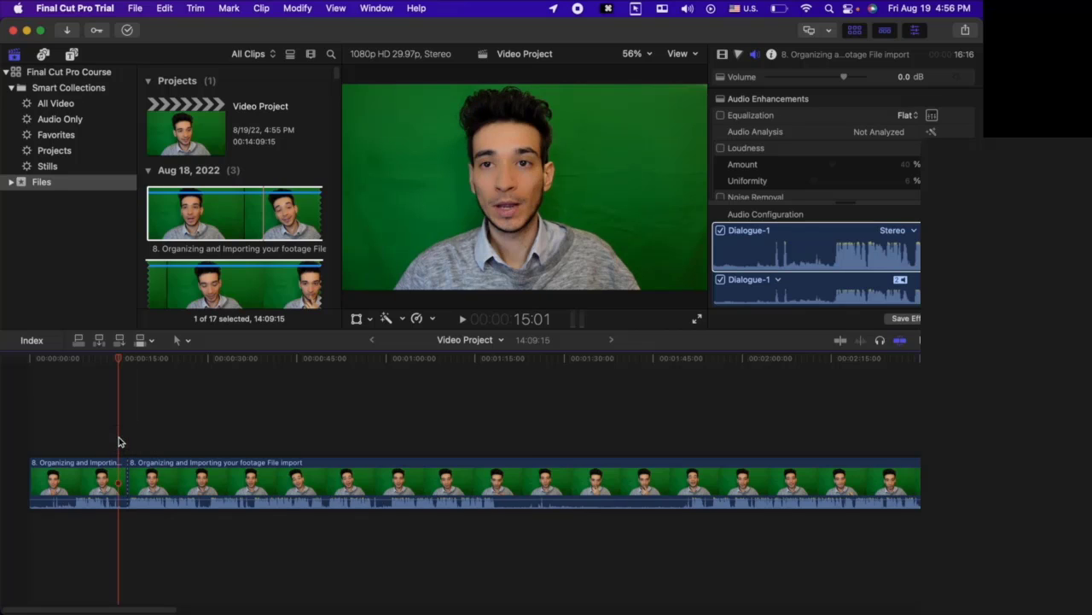
pyautogui.click(76, 482)
pyautogui.press('BackSpace')
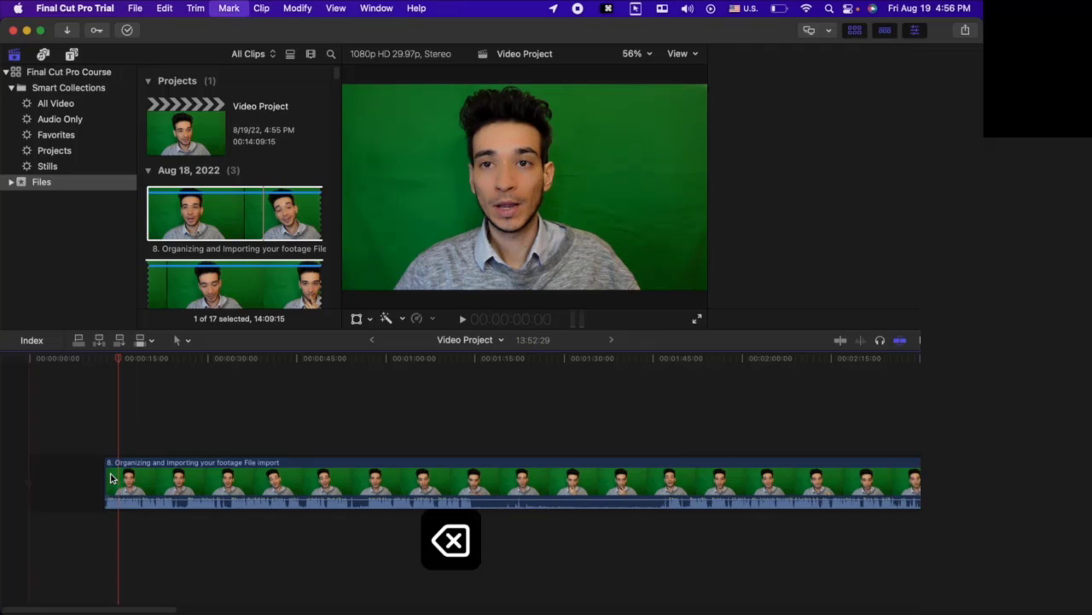
pyautogui.click(378, 446)
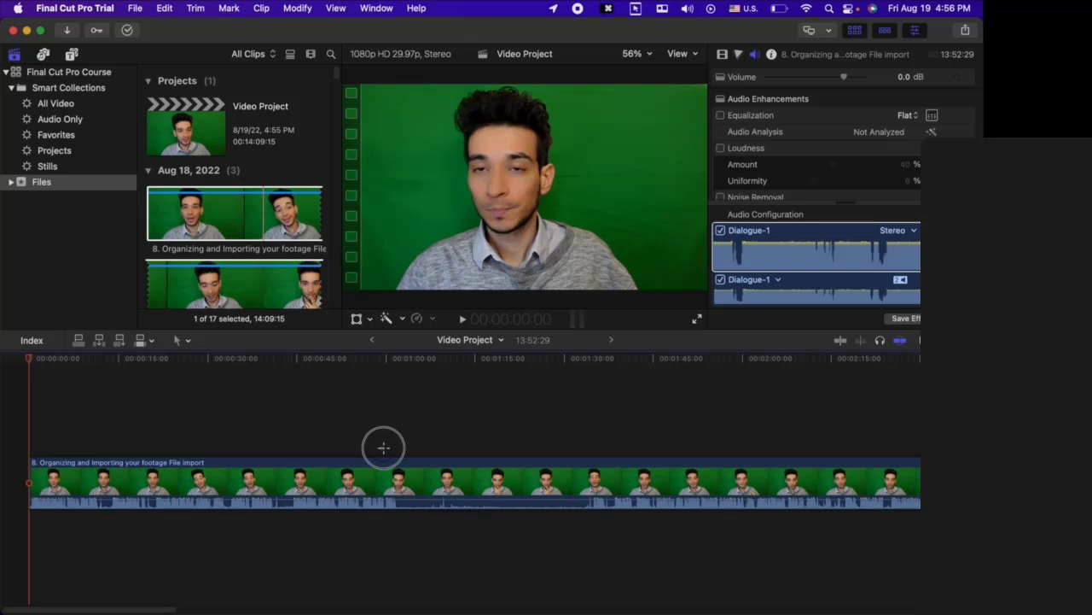
# - Scrub the quiet stretch of the footage between about 1:21 and 1:34, ending with the playhead at 1:31:02
pyautogui.moveTo(390, 365); pyautogui.dragTo(588, 372)
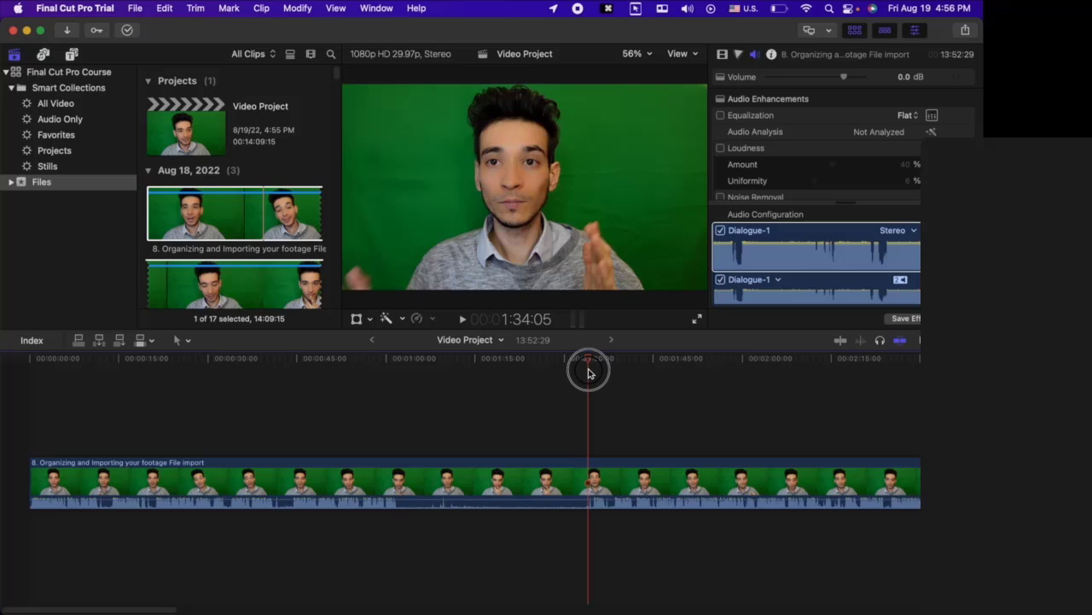
pyautogui.click(527, 484)
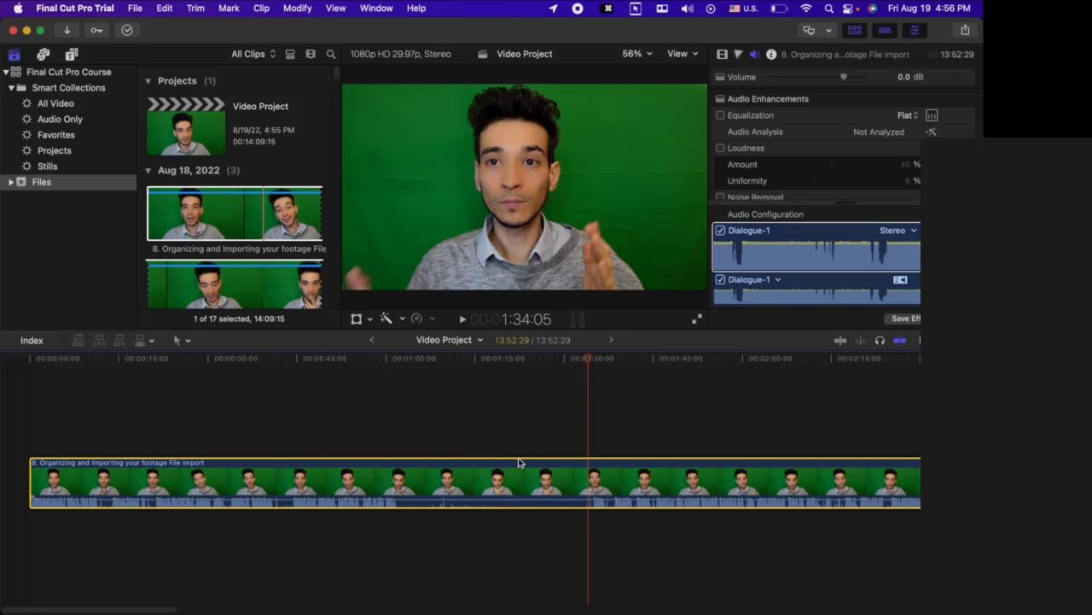
pyautogui.click(512, 484)
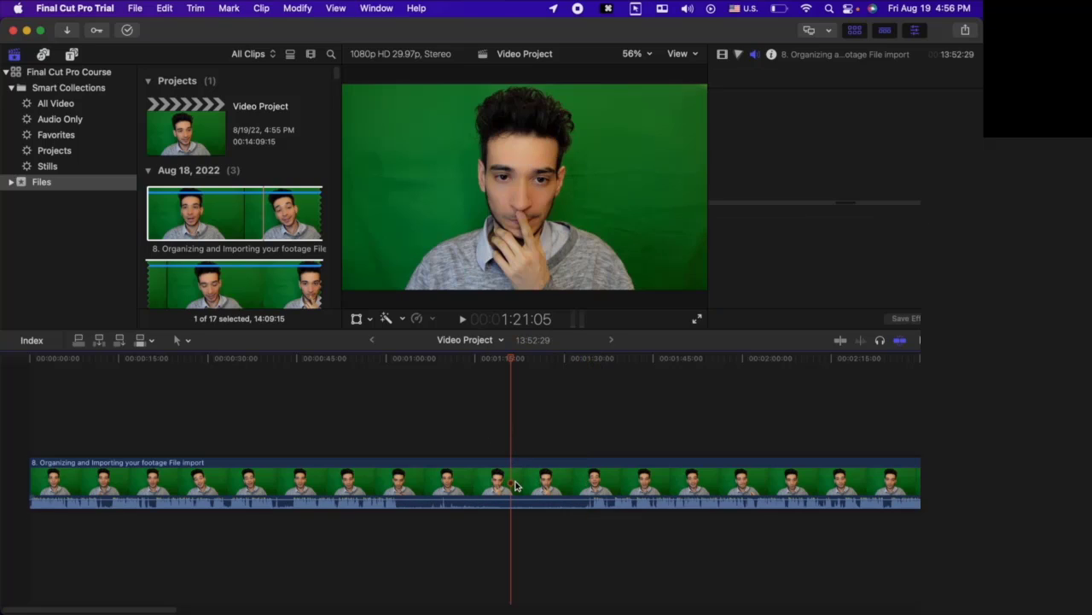
pyautogui.click(586, 365)
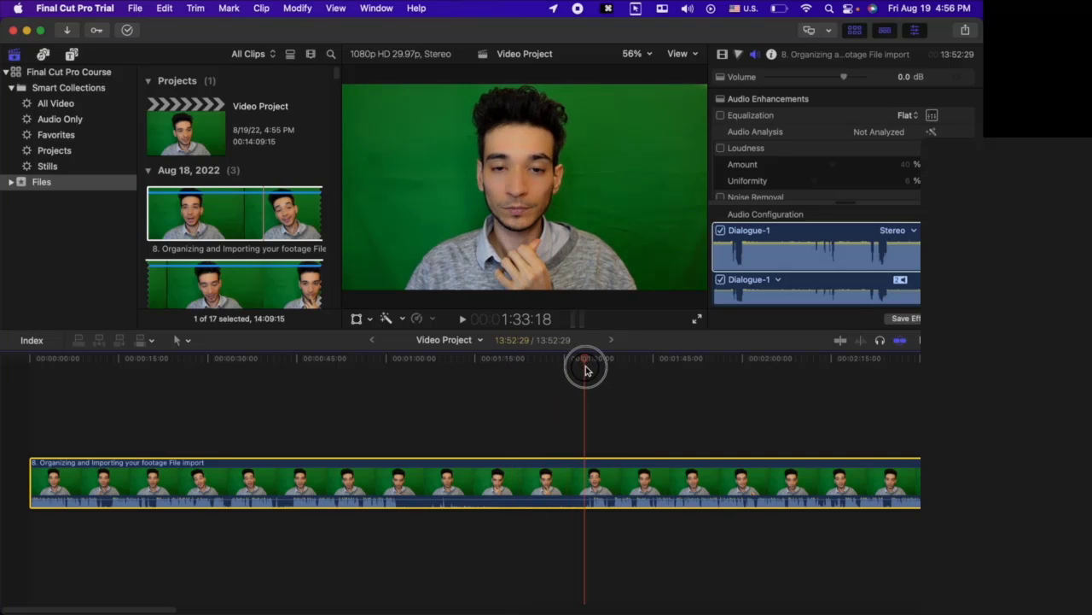
pyautogui.click(532, 424)
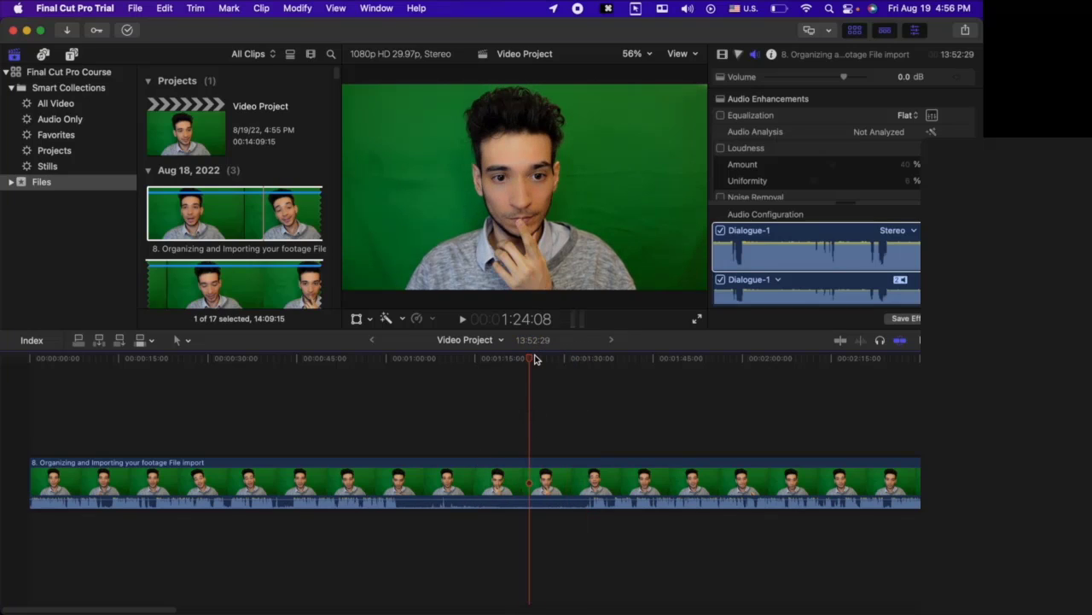
pyautogui.moveTo(532, 358); pyautogui.dragTo(569, 359)
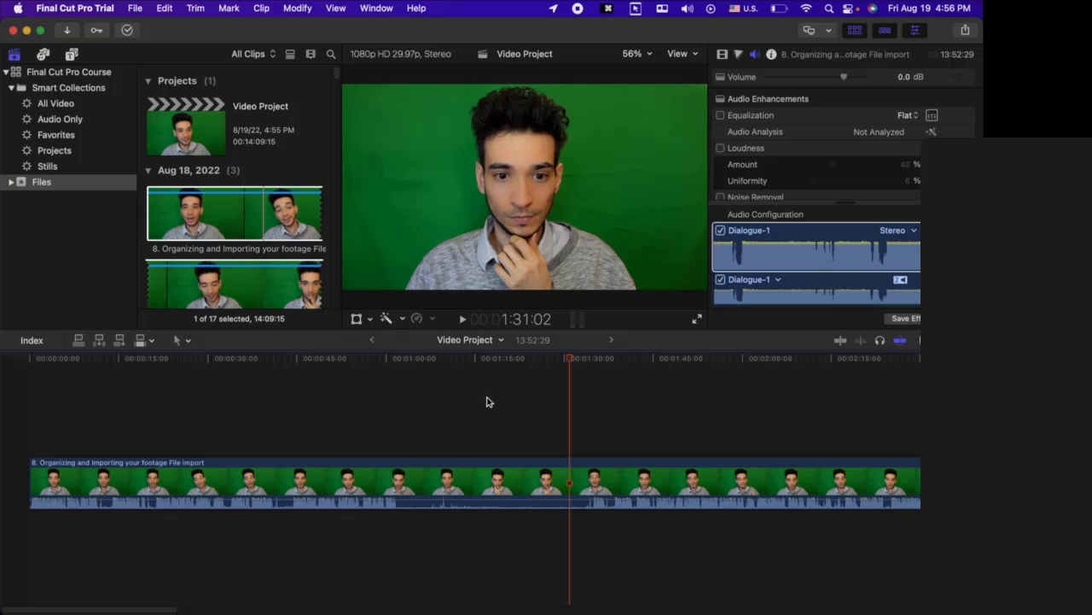
# - Connect the screen recording "8. Organizing and Importing your footage File import (QT)" above the footage at the timeline's start
pyautogui.click(292, 296)
pyautogui.scroll(-5, 226, 247)
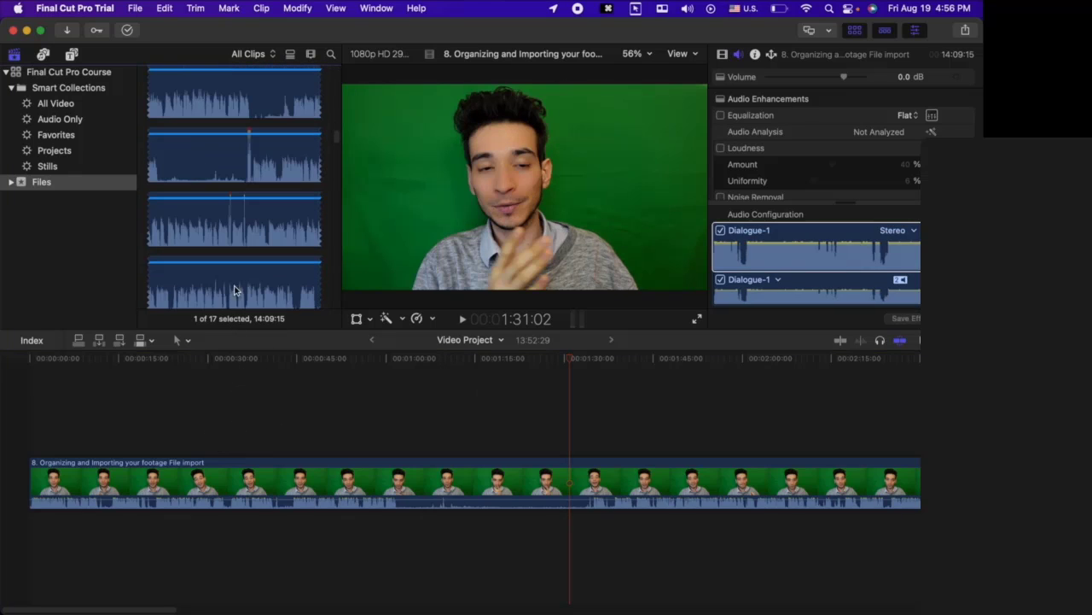
pyautogui.scroll(5, 224, 247)
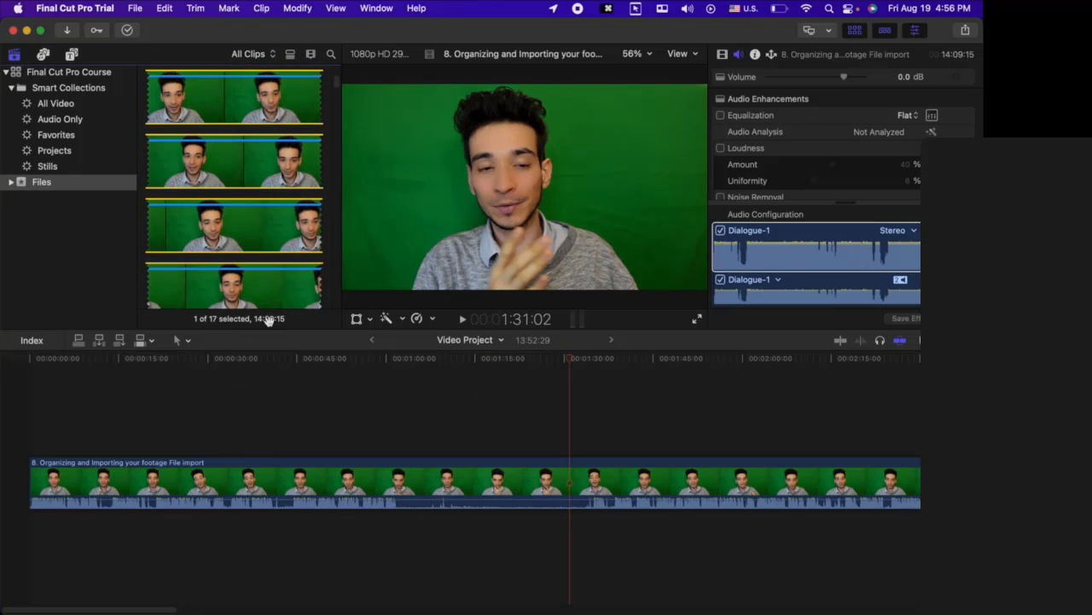
pyautogui.scroll(-5, 225, 232)
pyautogui.click(276, 198)
pyautogui.moveTo(280, 202); pyautogui.dragTo(14, 402)
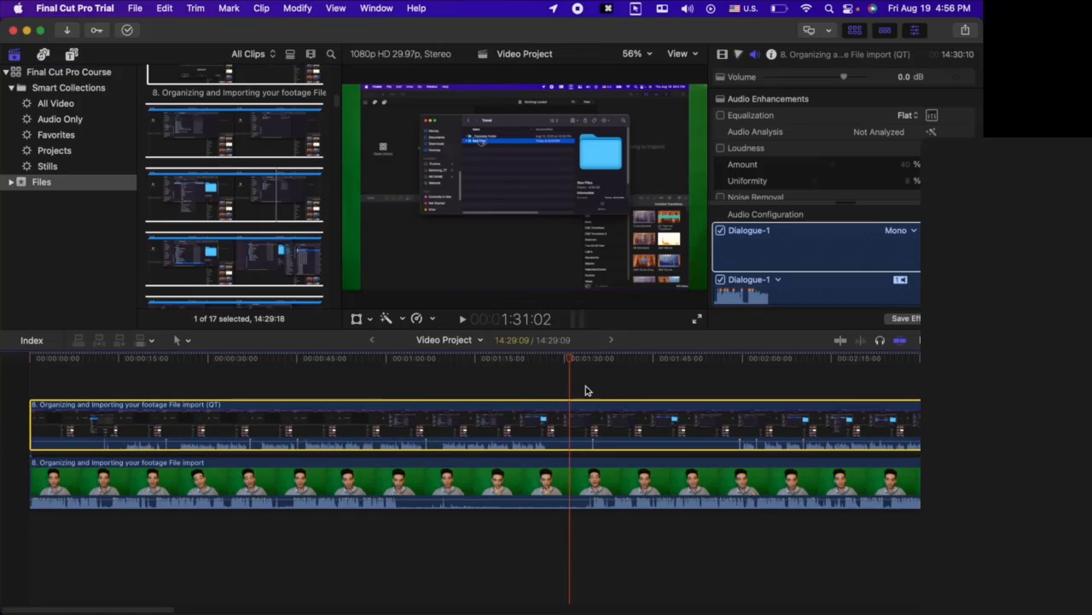
# - Split both the green-screen footage and the connected QT recording at 1:30:14
pyautogui.click(579, 392)
pyautogui.click(578, 504)
pyautogui.click(567, 371)
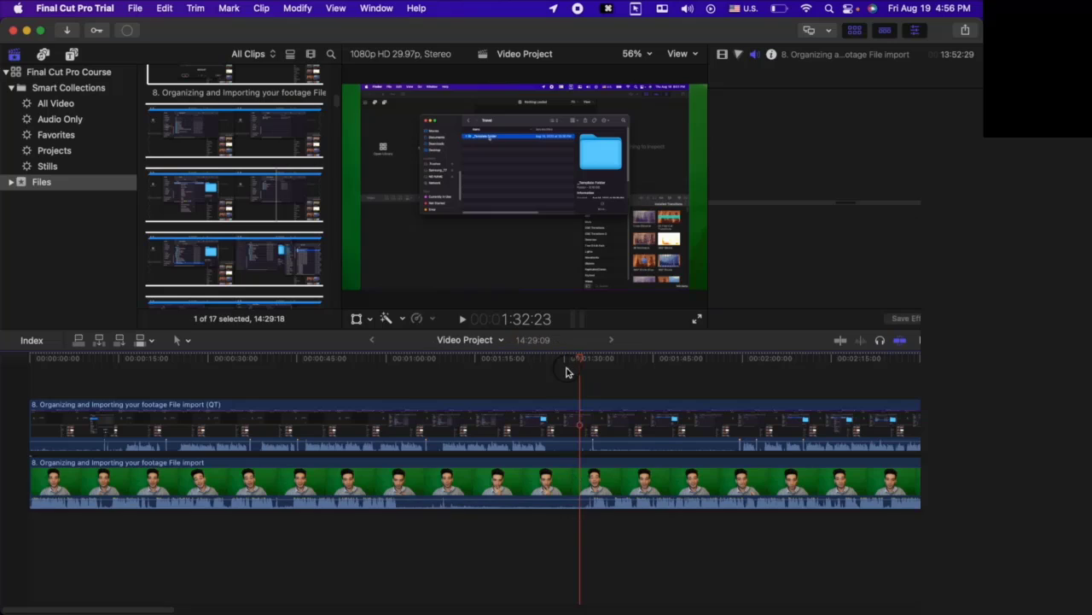
pyautogui.press('super+b')
pyautogui.click(585, 532)
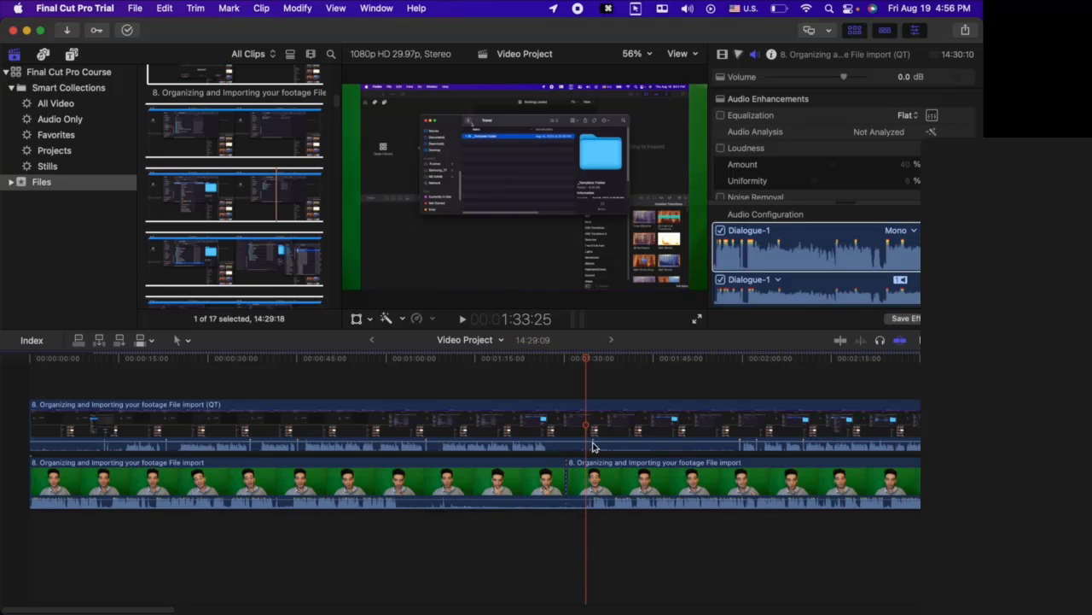
pyautogui.click(561, 401)
pyautogui.press('Up')
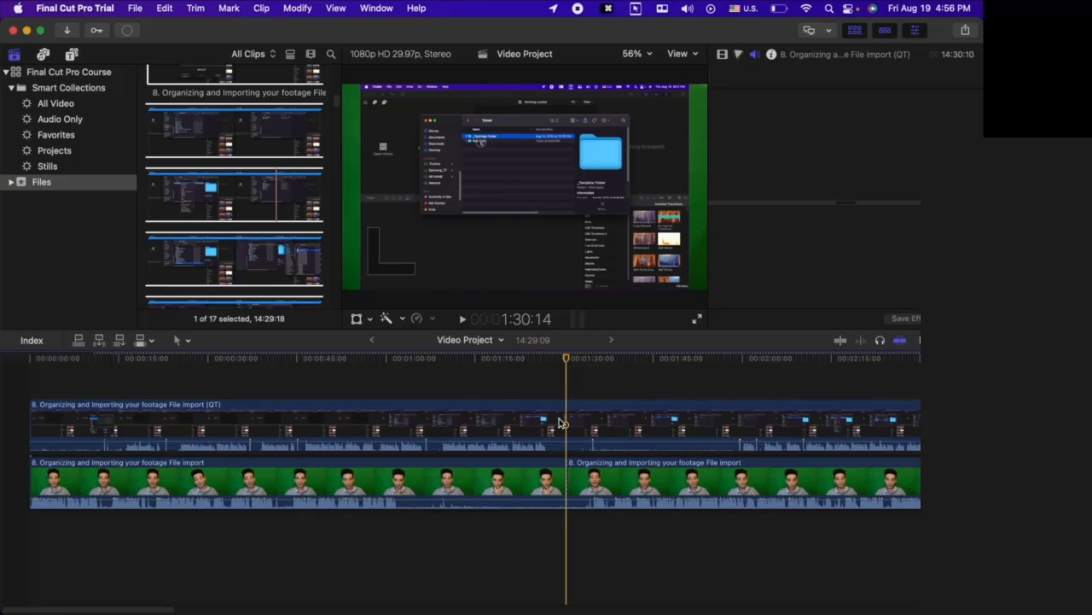
pyautogui.press('super+b')
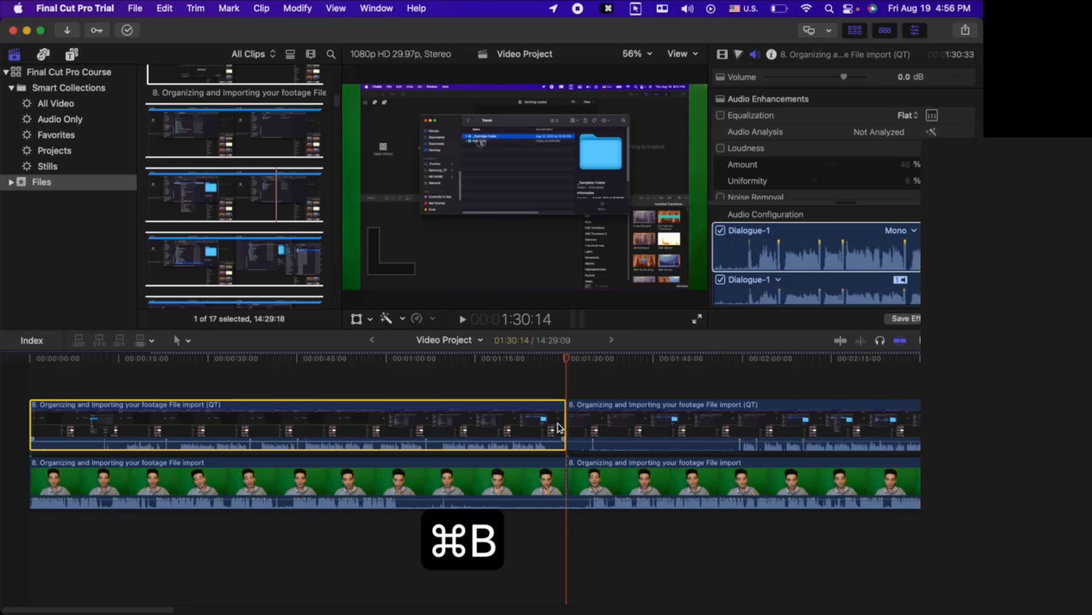
# - Undo the blade cuts and the placement of the connected QT recording
pyautogui.press('super+z')
pyautogui.press('super+z')
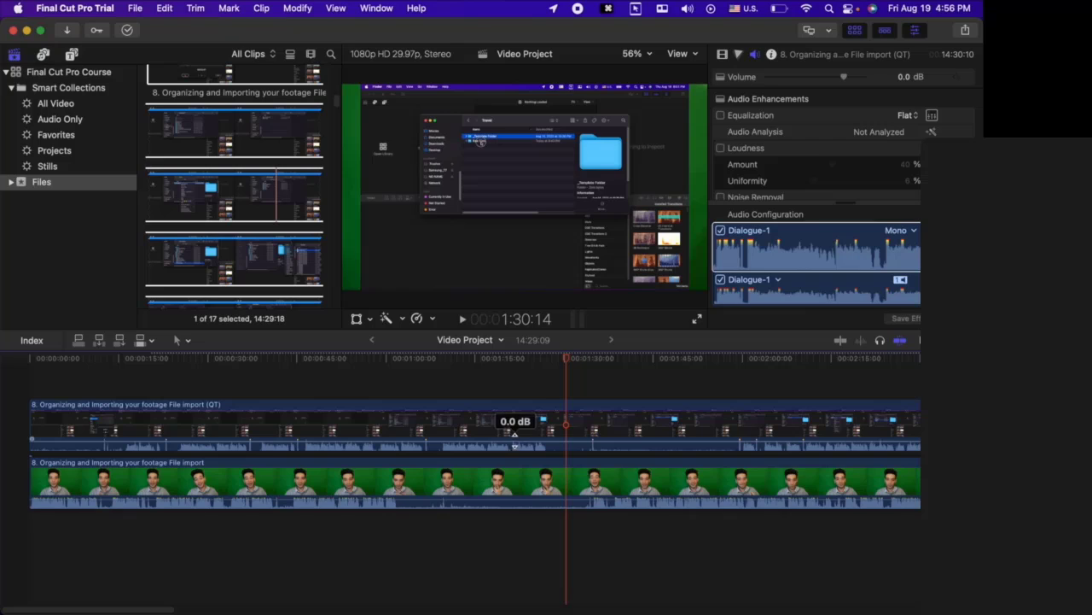
# - Move the playhead to 1:33:25, where the quiet stretch ends, and split the footage clip there
pyautogui.click(582, 360)
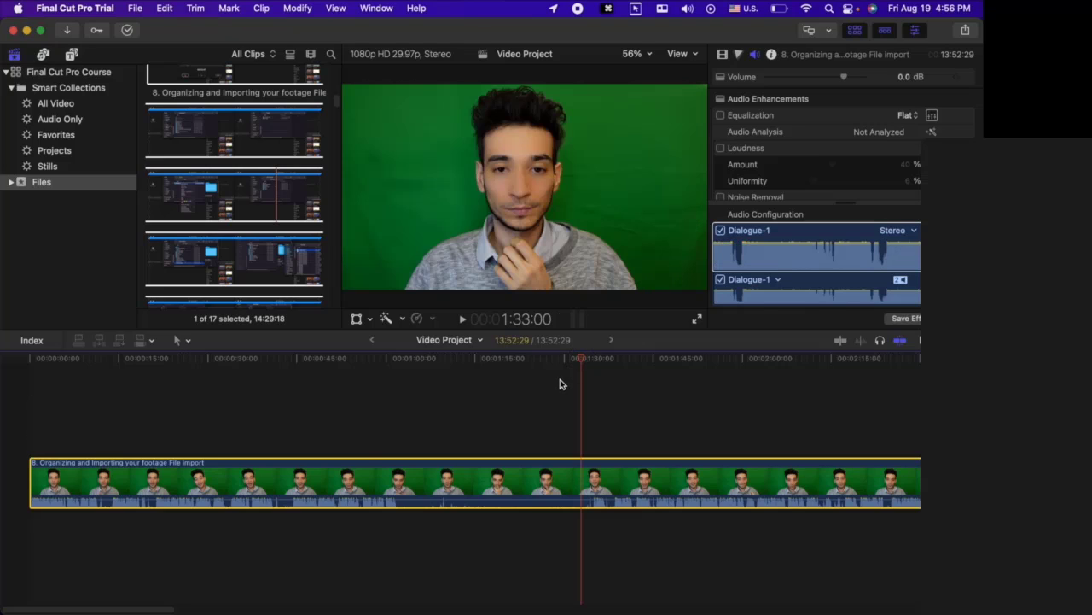
pyautogui.moveTo(580, 363)
pyautogui.mouseDown()
pyautogui.moveTo(385, 378)
pyautogui.moveTo(586, 372)
pyautogui.mouseUp()
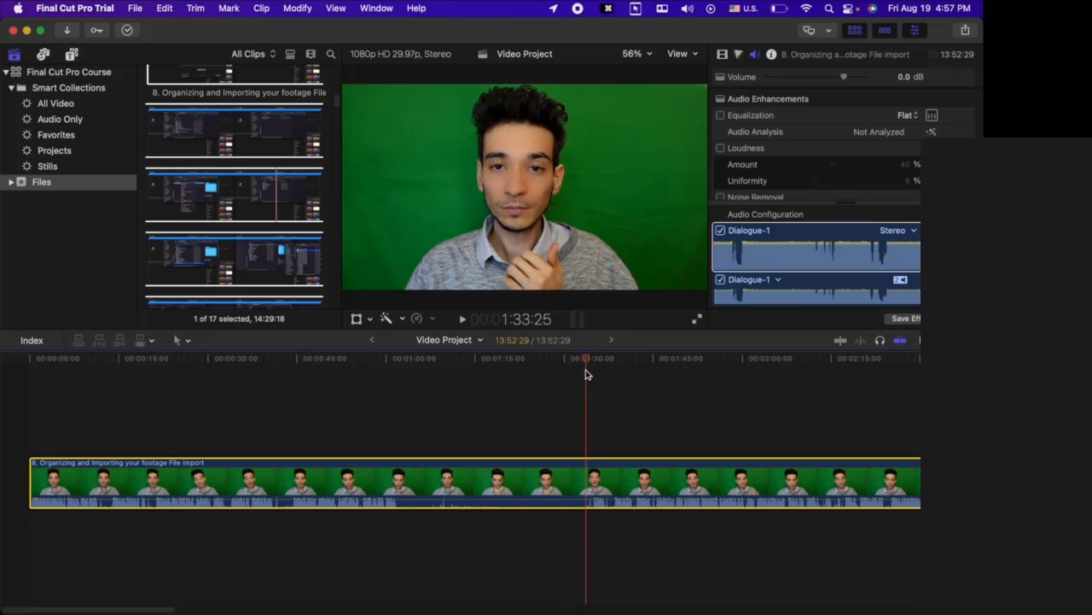
pyautogui.click(552, 481)
pyautogui.press('cmd+b')
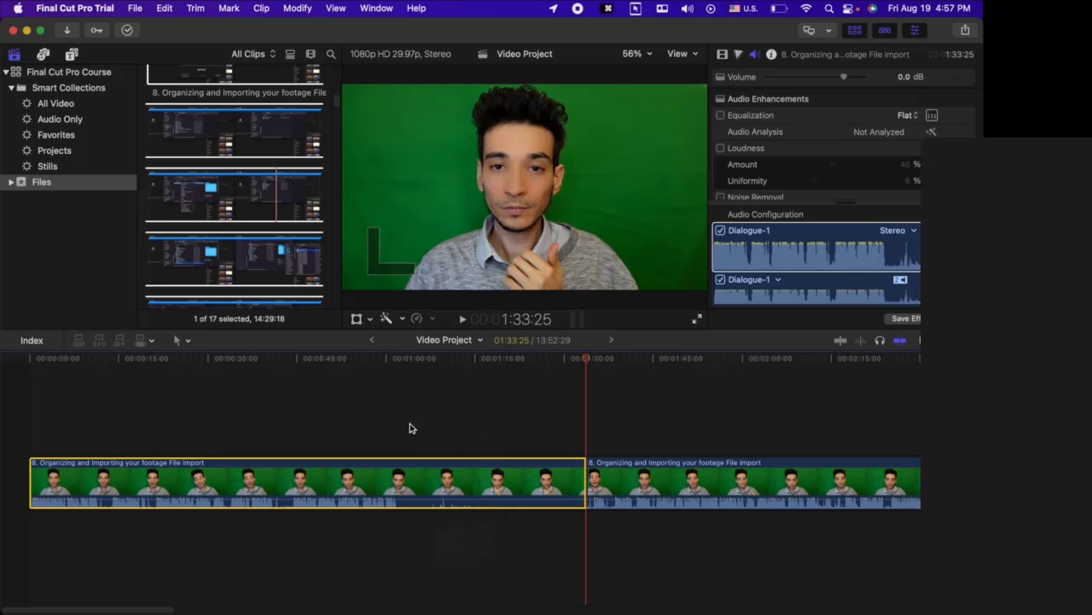
# - Split the first segment at 1:02:16 and delete the quiet segment between that cut and the one at 1:33:25
pyautogui.click(404, 432)
pyautogui.moveTo(397, 354); pyautogui.dragTo(402, 359)
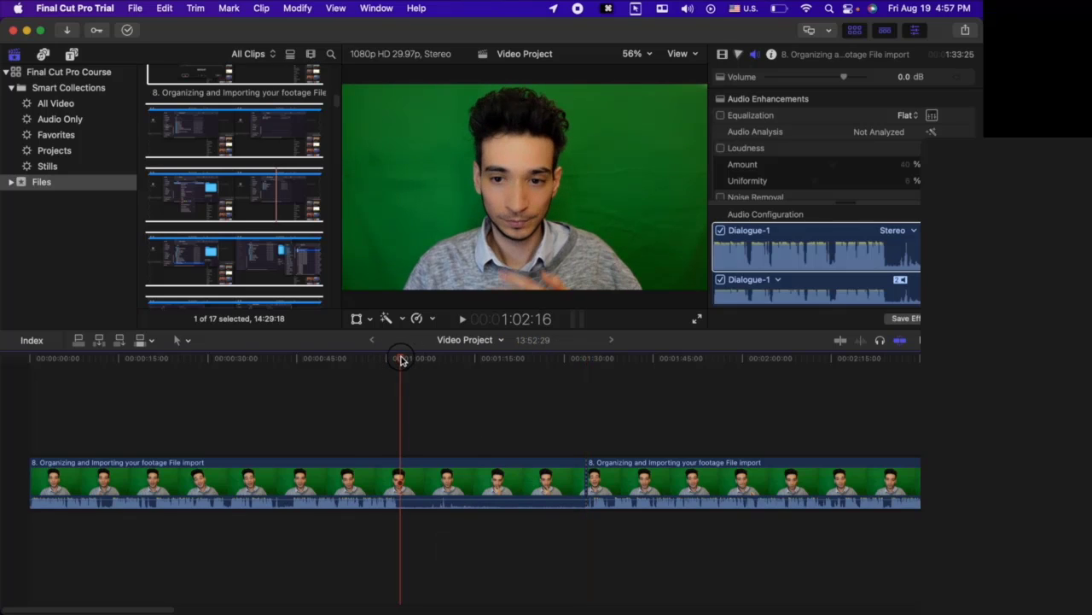
pyautogui.click(413, 486)
pyautogui.press('super+b')
pyautogui.click(463, 429)
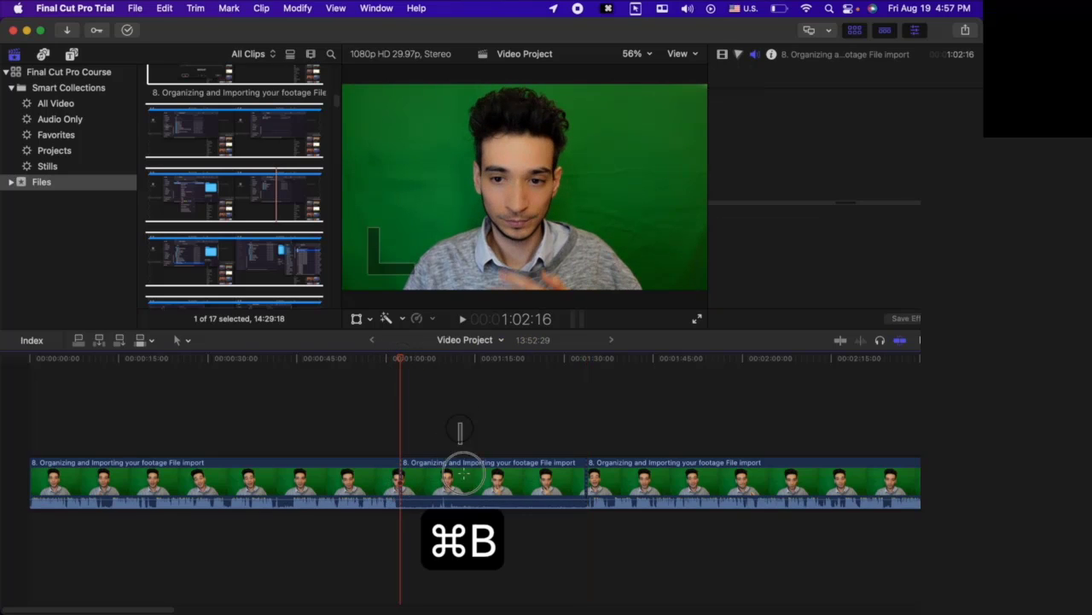
pyautogui.click(464, 505)
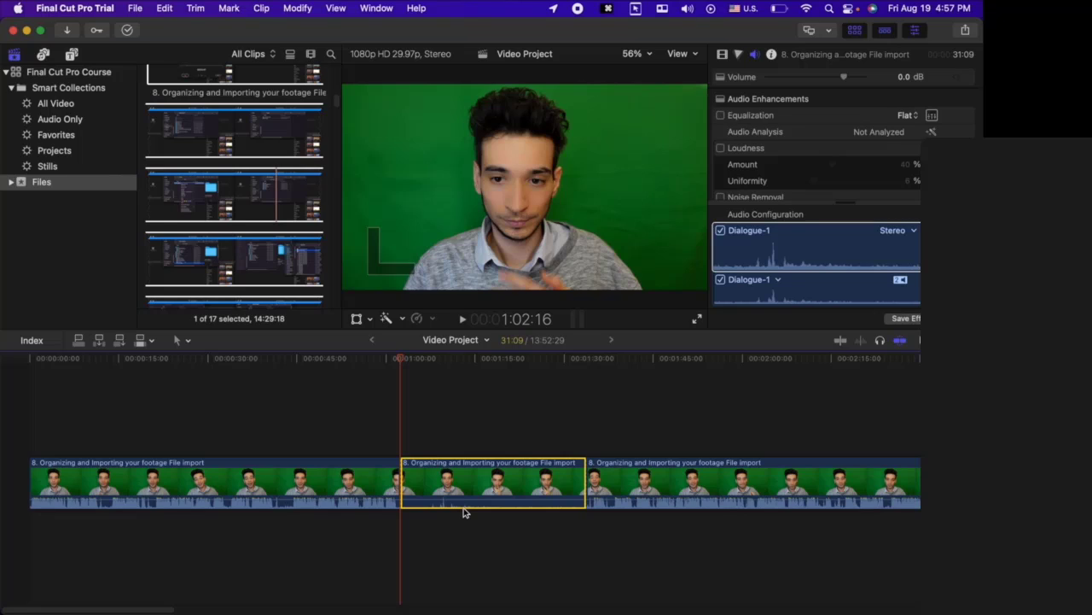
pyautogui.press('BackSpace')
# - Split the first segment at 1:02:13, about 52 seconds and 38:29, then place the playhead shortly after the earliest cut
pyautogui.click(402, 361)
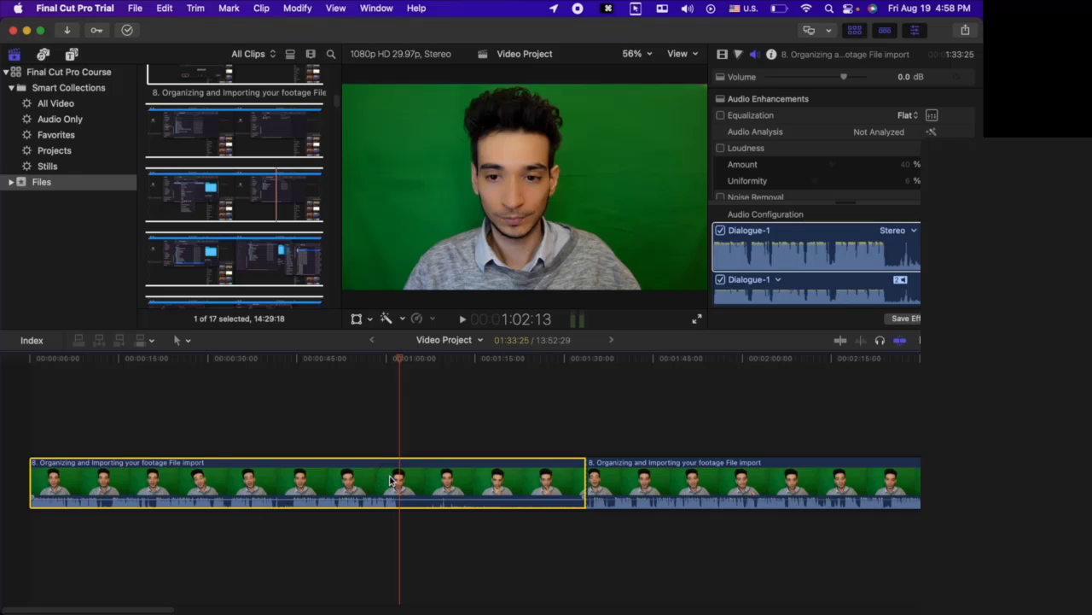
pyautogui.press('super+b')
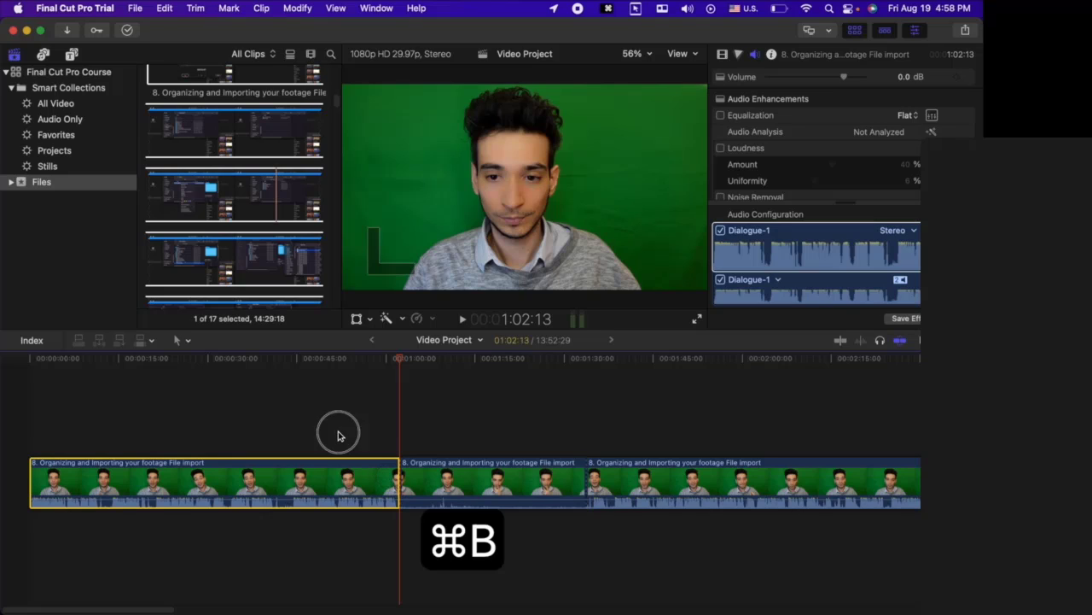
pyautogui.click(338, 435)
pyautogui.press('super+b')
pyautogui.click(261, 443)
pyautogui.press('super+b')
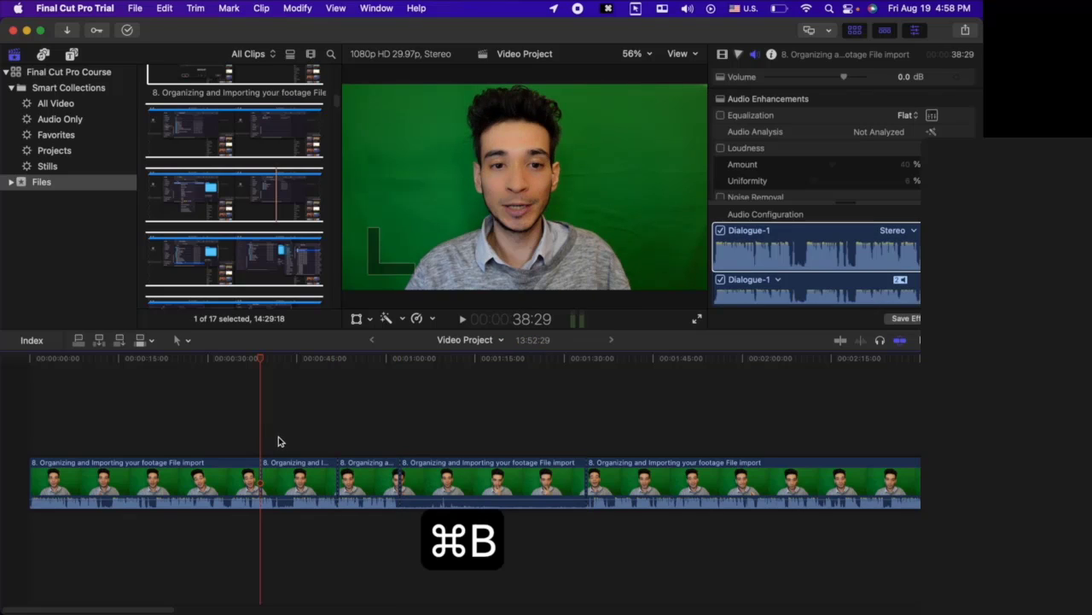
pyautogui.click(278, 441)
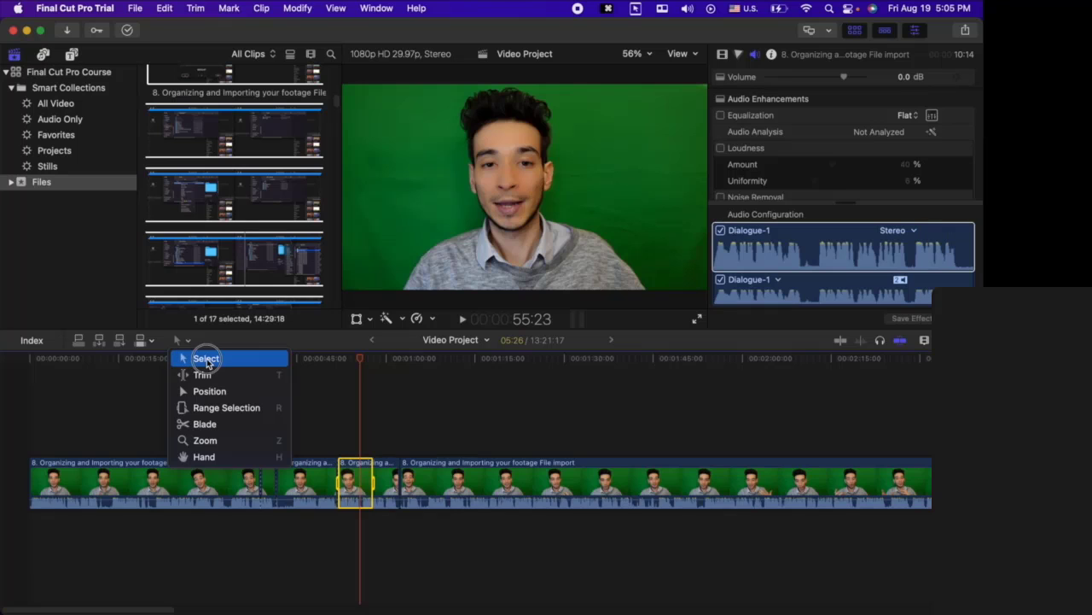
# - Choose the Select tool and place the playhead at 33:10 with no segment selected
pyautogui.click(207, 360)
pyautogui.click(229, 380)
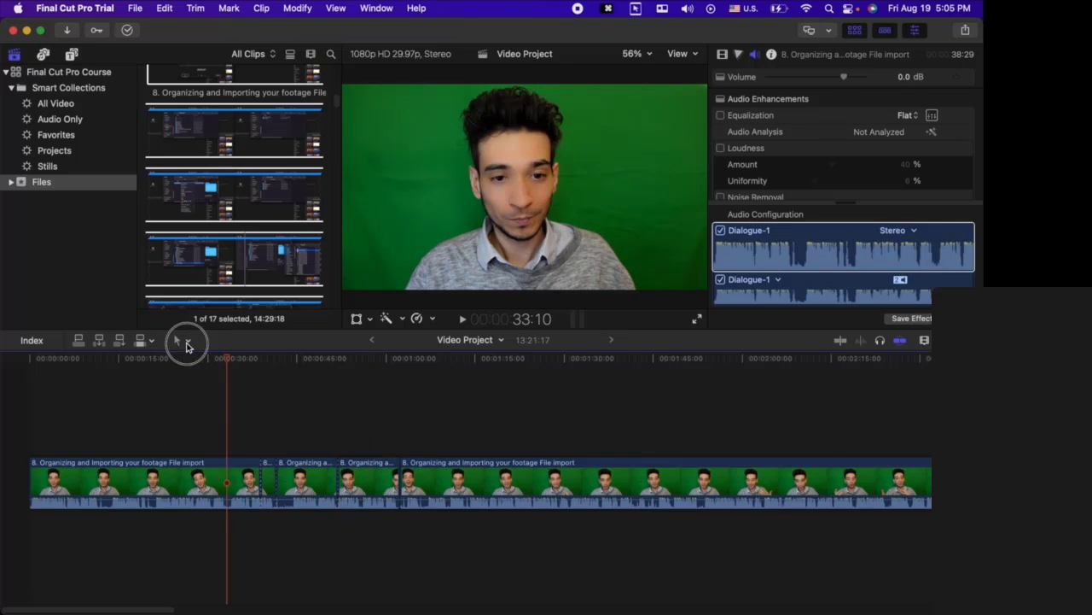
pyautogui.click(188, 345)
pyautogui.click(192, 409)
# - Lift the short segment that ends at about 52 seconds out of the main storyline and connect it above the following footage
pyautogui.moveTo(563, 477)
pyautogui.mouseDown()
pyautogui.moveTo(376, 410)
pyautogui.moveTo(577, 438)
pyautogui.moveTo(561, 487)
pyautogui.mouseUp()
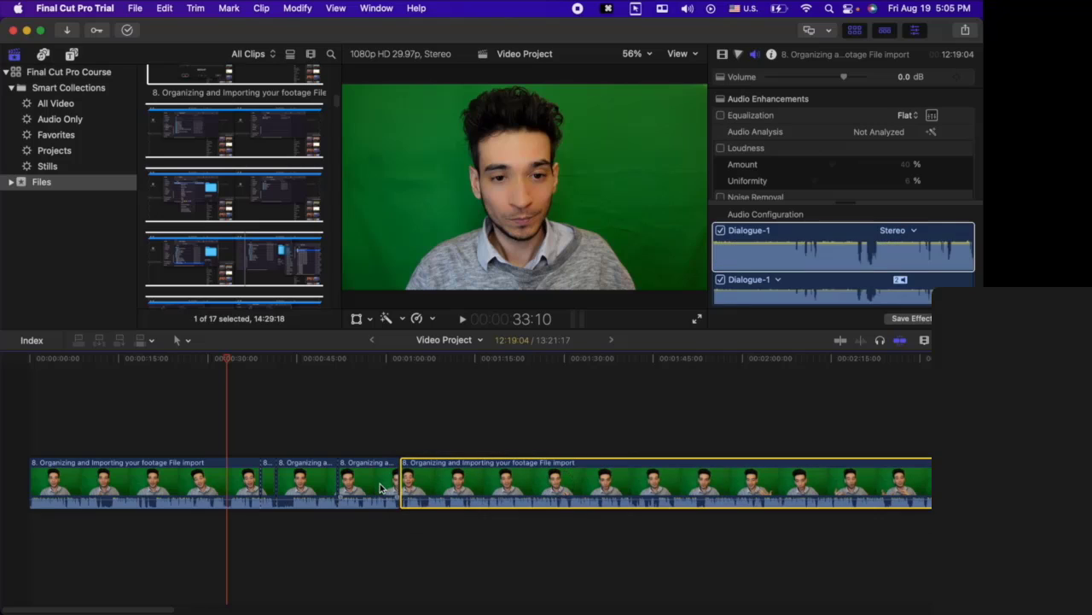
pyautogui.click(373, 483)
pyautogui.click(316, 481)
pyautogui.moveTo(316, 481); pyautogui.dragTo(320, 455)
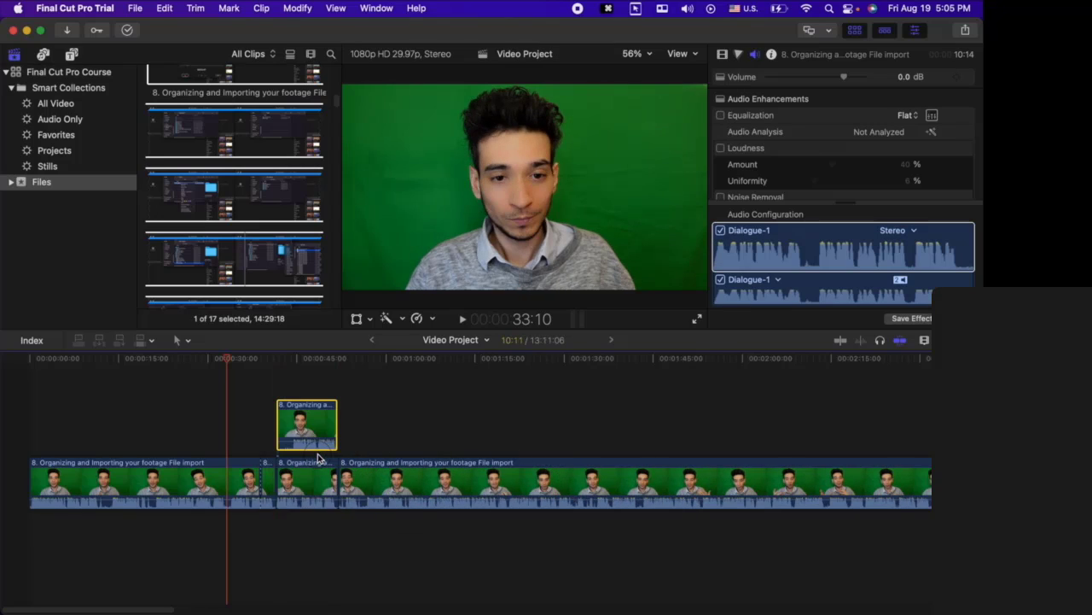
# - Choose the Select tool and select short segments in the main storyline one at a time
pyautogui.click(188, 343)
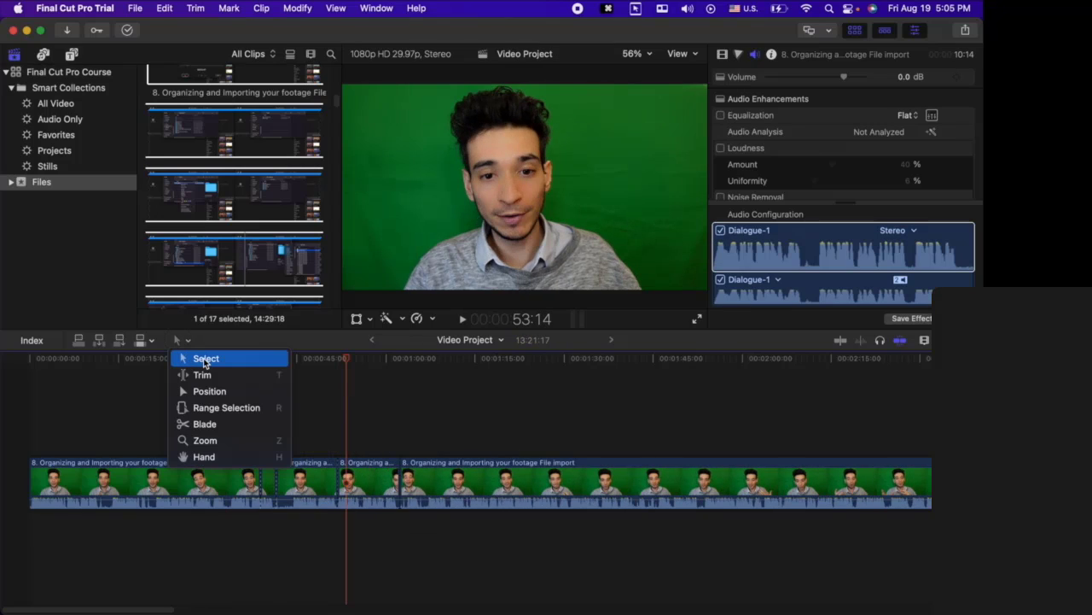
pyautogui.click(205, 361)
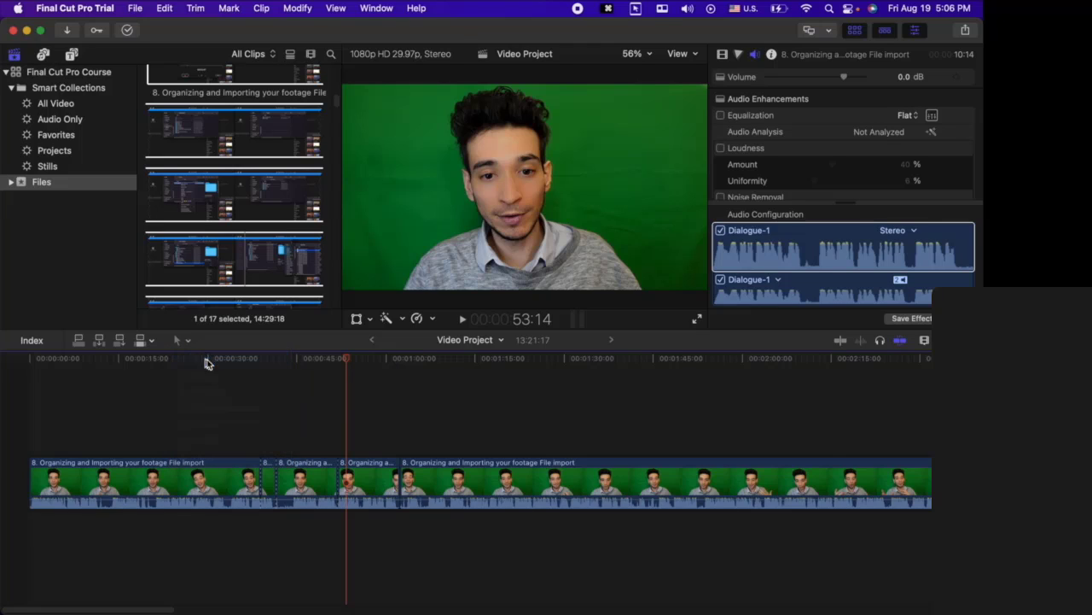
pyautogui.moveTo(512, 484); pyautogui.dragTo(476, 474)
pyautogui.click(288, 487)
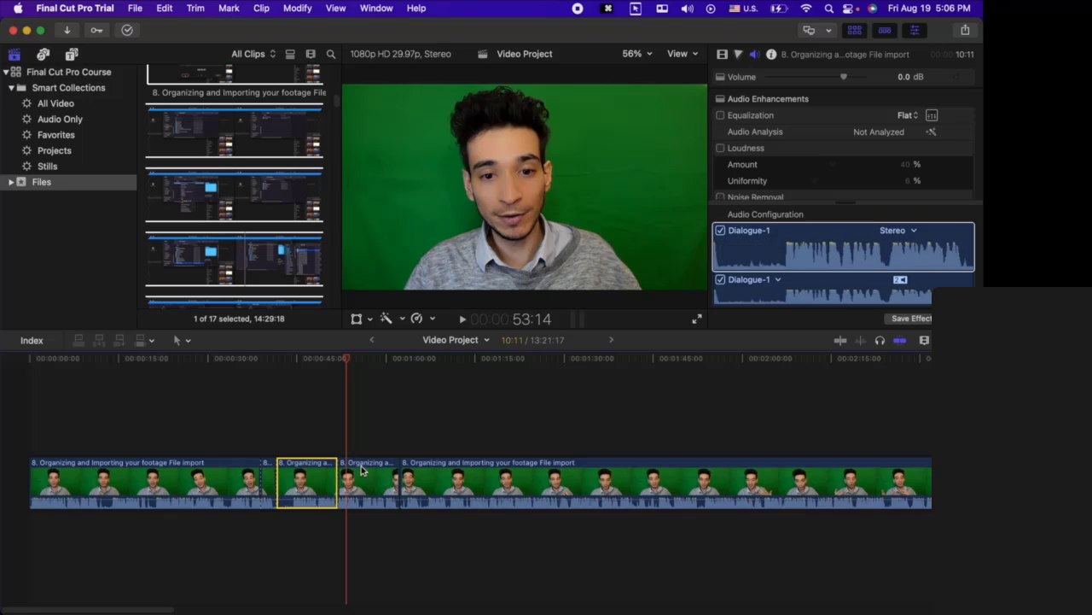
pyautogui.moveTo(360, 487); pyautogui.dragTo(350, 463)
# - Split the long last segment at 1:52:20, then place the playhead at 1:17:08 without a selected segment
pyautogui.moveTo(587, 361); pyautogui.dragTo(615, 364)
pyautogui.click(733, 415)
pyautogui.click(697, 418)
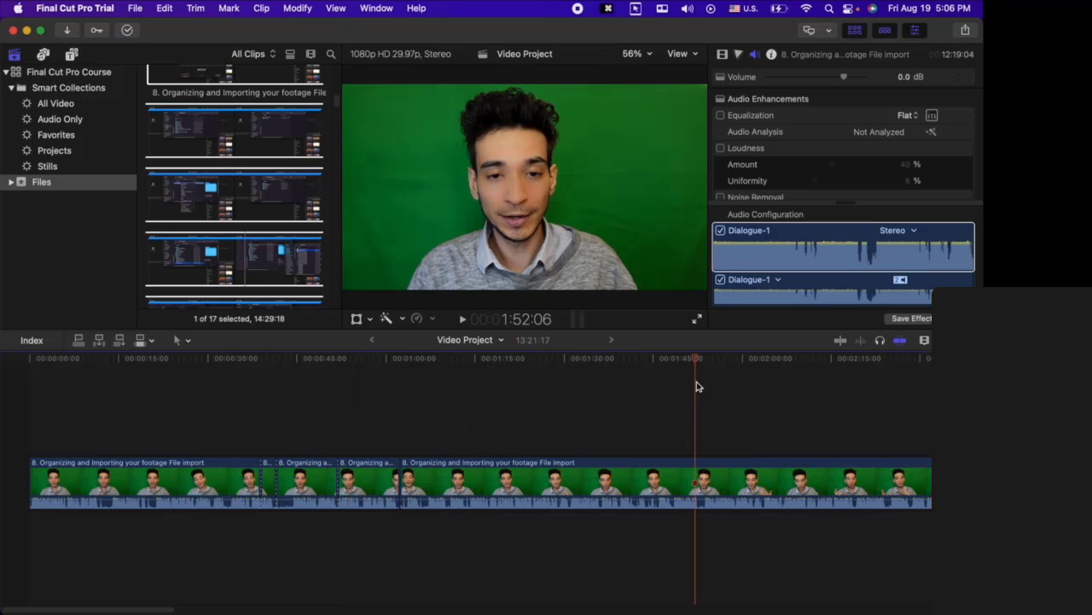
pyautogui.moveTo(698, 365); pyautogui.dragTo(699, 367)
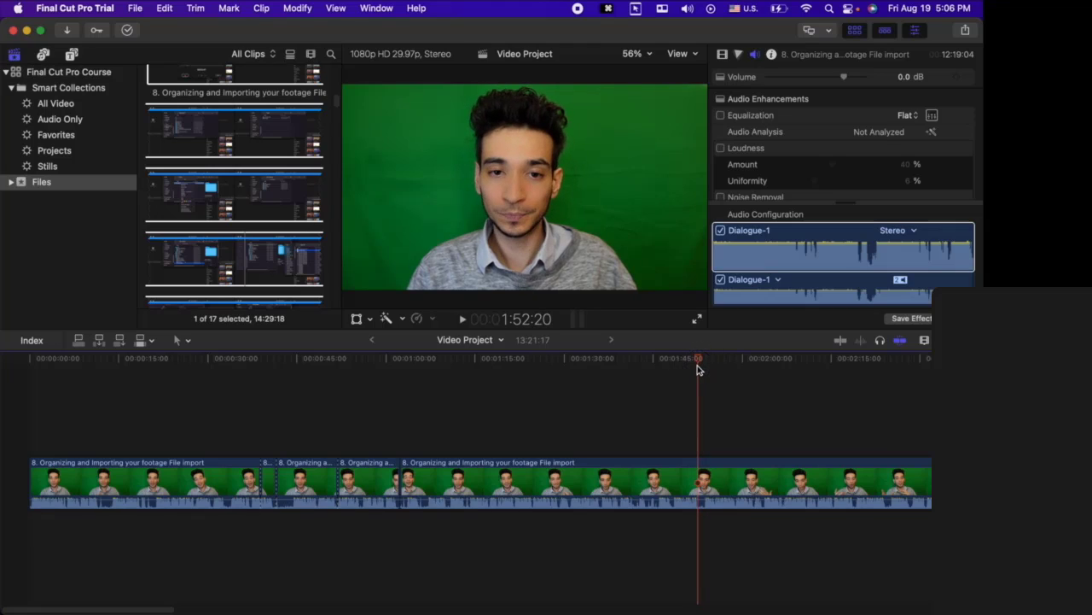
pyautogui.press('super+b')
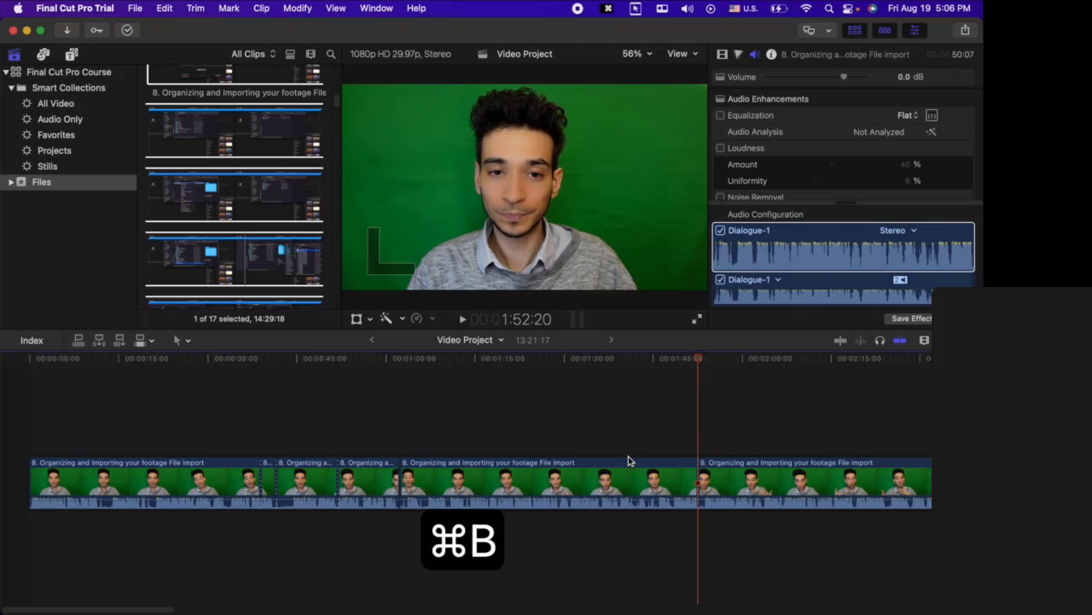
pyautogui.click(628, 461)
pyautogui.click(488, 437)
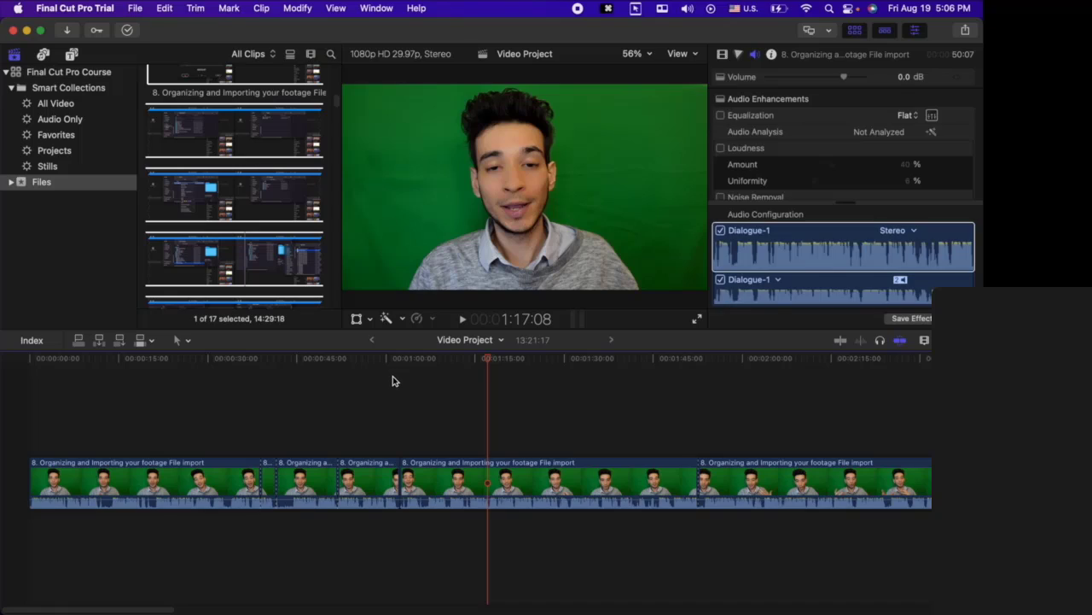
# - Use the Trim tool to extend the first segment of the main storyline to 40 seconds
pyautogui.click(180, 341)
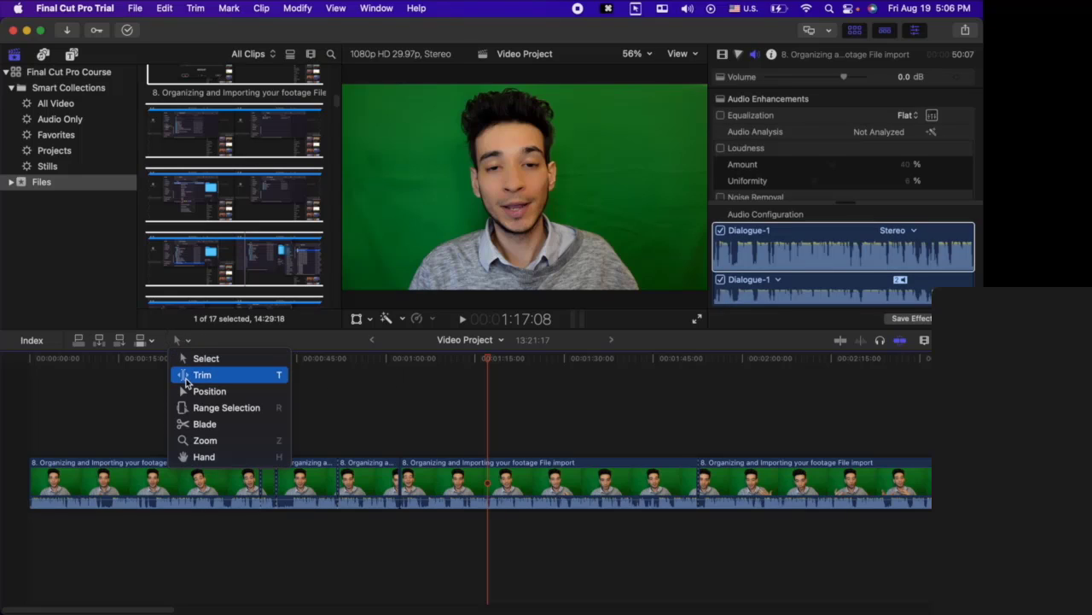
pyautogui.click(202, 375)
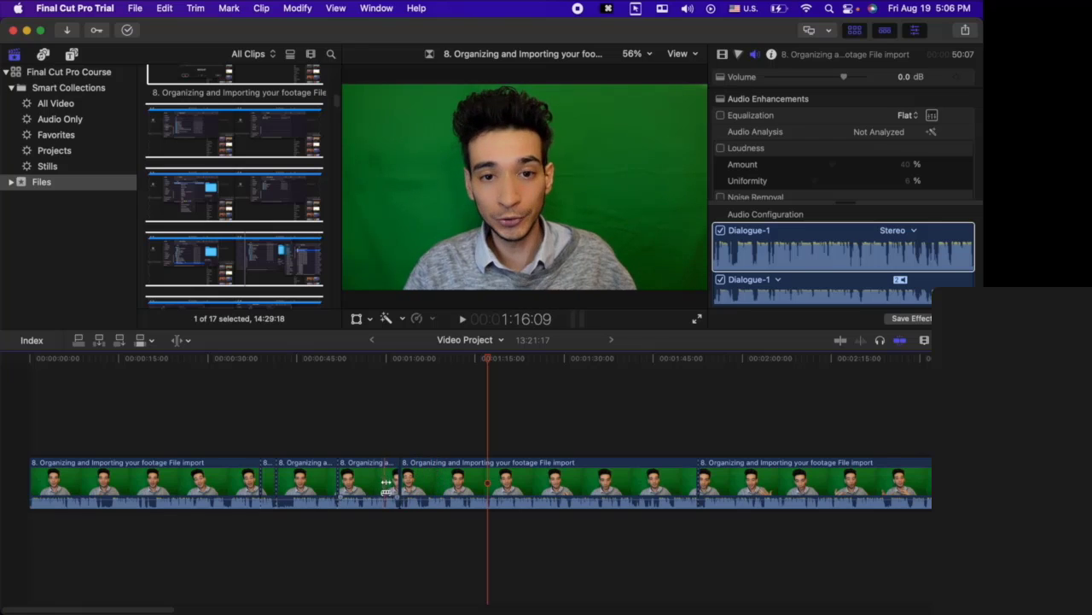
pyautogui.moveTo(390, 484); pyautogui.dragTo(424, 482)
pyautogui.click(122, 482)
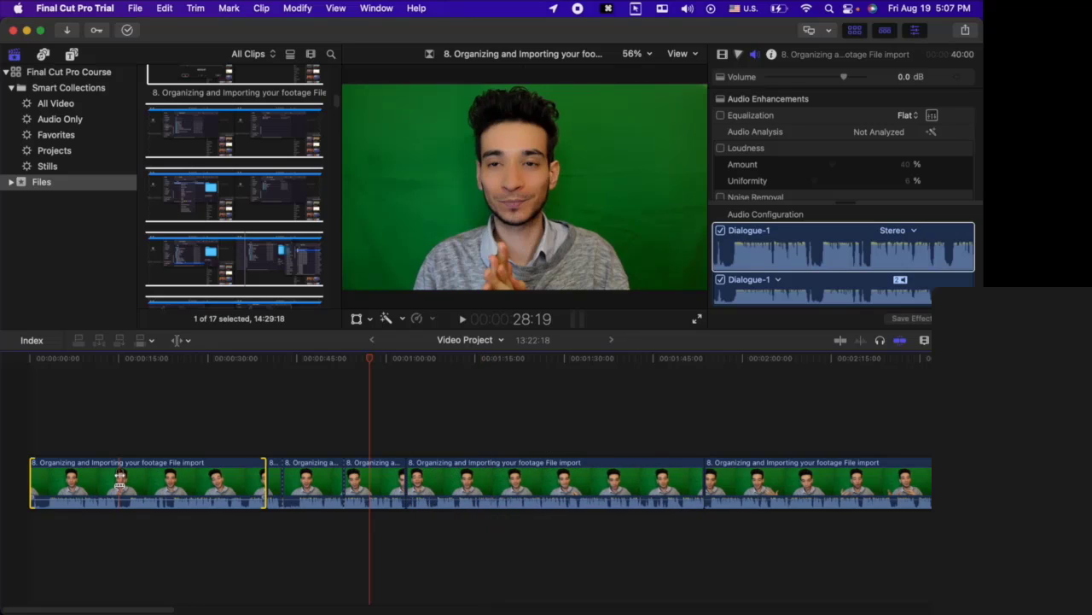
# - Slip the footage inside the first, the long middle and the last segments while keeping their positions
pyautogui.moveTo(120, 482); pyautogui.dragTo(105, 481)
pyautogui.moveTo(559, 486); pyautogui.dragTo(652, 485)
pyautogui.moveTo(476, 489); pyautogui.dragTo(568, 486)
pyautogui.moveTo(428, 491); pyautogui.dragTo(639, 491)
pyautogui.moveTo(555, 490); pyautogui.dragTo(364, 490)
pyautogui.moveTo(833, 473); pyautogui.dragTo(737, 483)
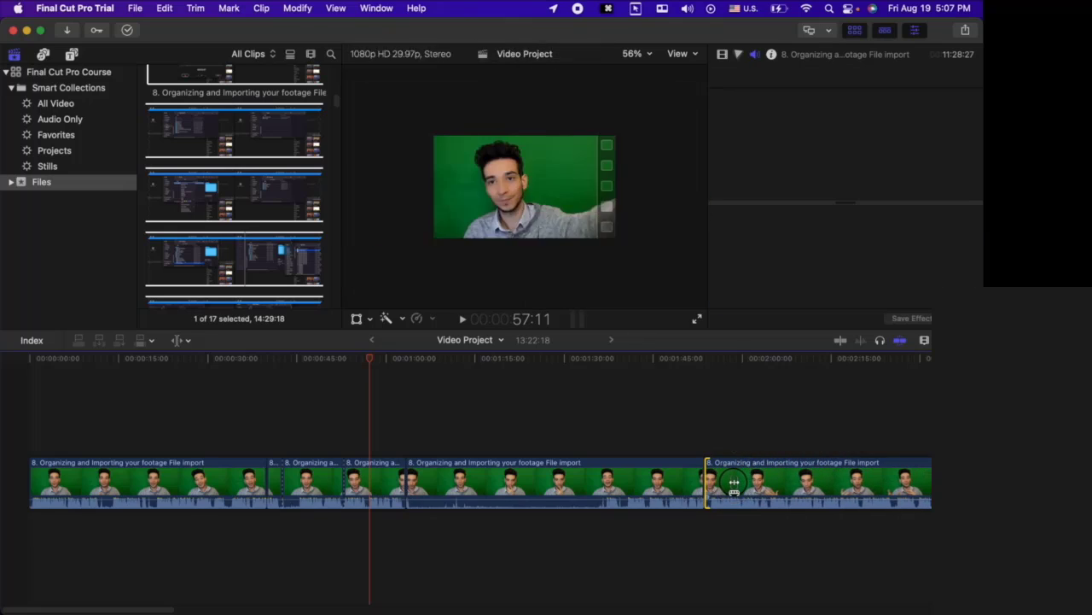
# - Switch back to the Select tool and undo the last trim edit
pyautogui.click(184, 345)
pyautogui.click(195, 356)
pyautogui.press('super+z')
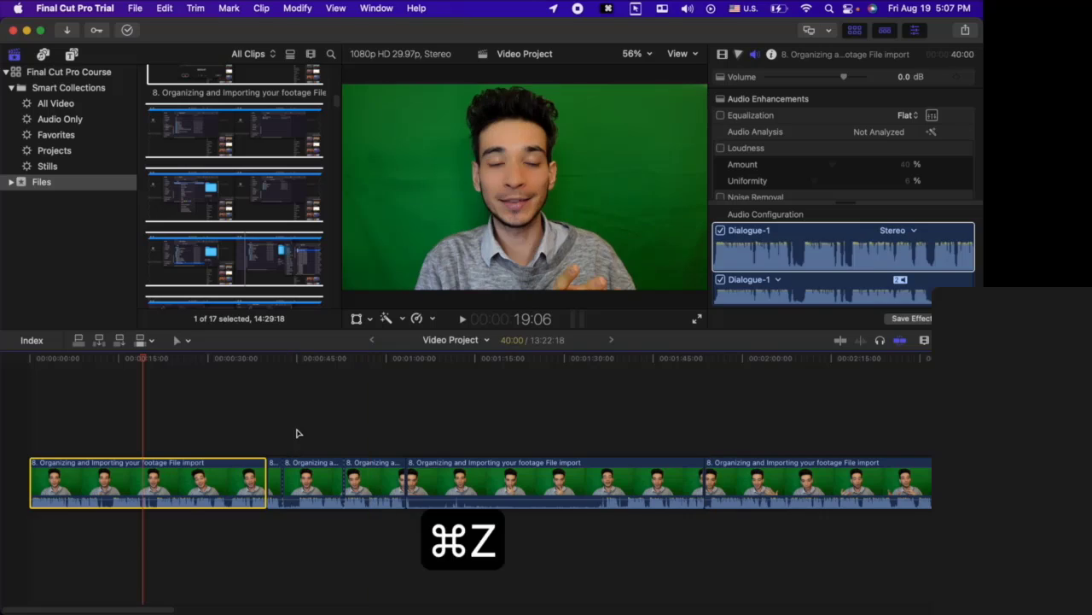
pyautogui.click(187, 341)
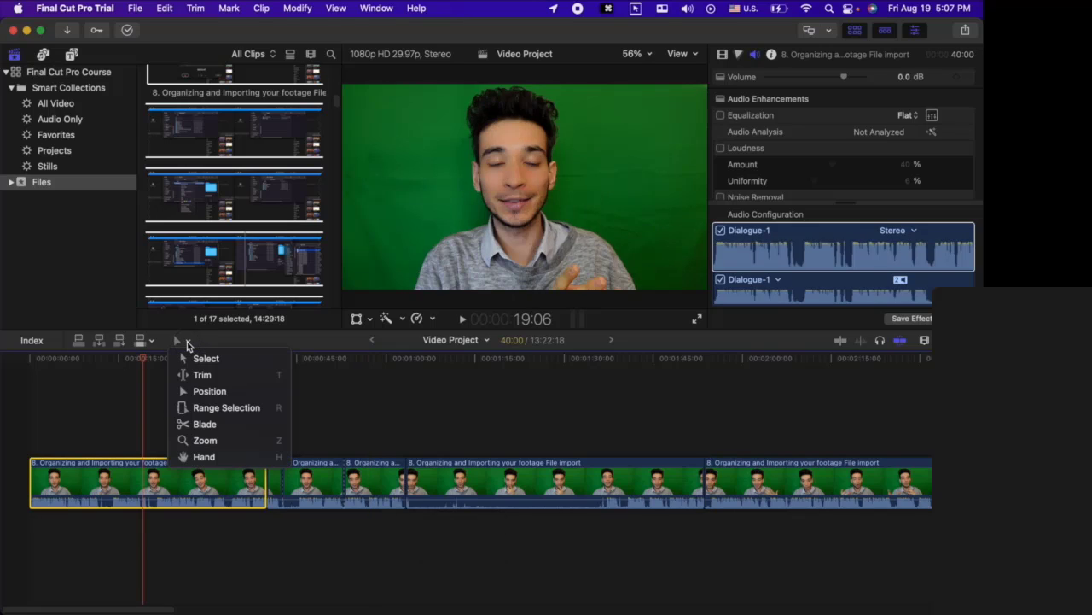
pyautogui.click(193, 358)
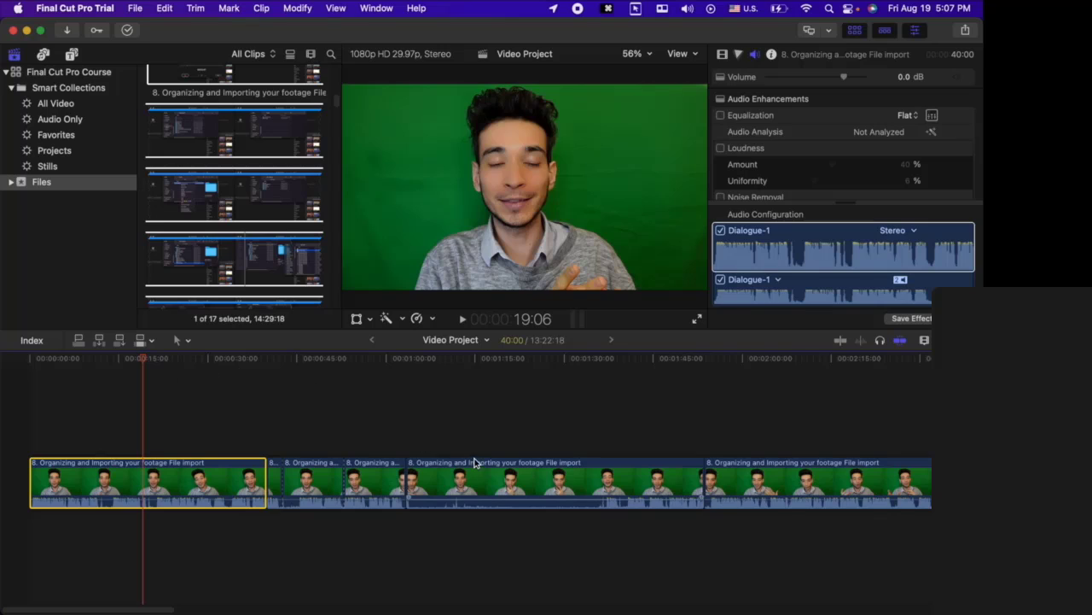
# - Use the Position tool to lift the 50-second middle segment and the two short segments after the first one above the main storyline, leaving gaps
pyautogui.moveTo(476, 462); pyautogui.dragTo(483, 486)
pyautogui.click(777, 478)
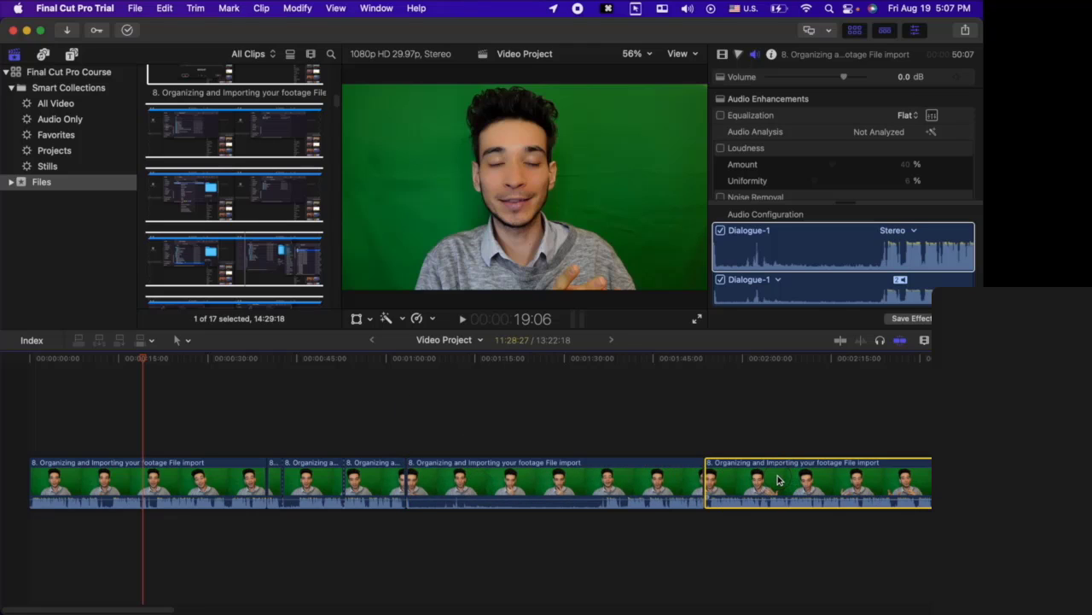
pyautogui.moveTo(622, 489)
pyautogui.mouseDown()
pyautogui.moveTo(629, 402)
pyautogui.moveTo(623, 478)
pyautogui.mouseUp()
pyautogui.click(184, 340)
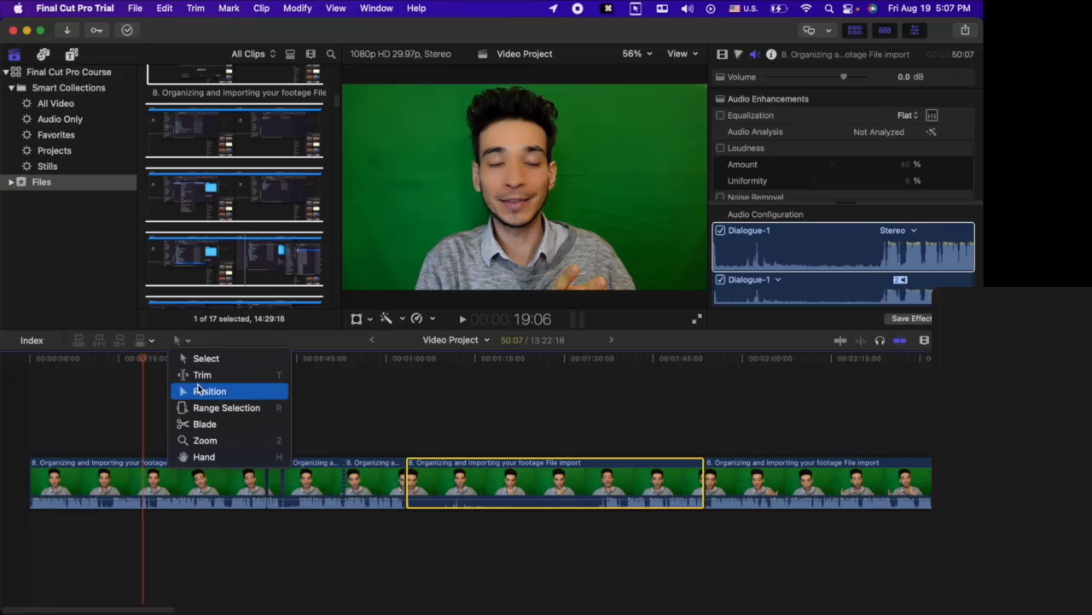
pyautogui.click(199, 391)
pyautogui.moveTo(475, 481); pyautogui.dragTo(466, 408)
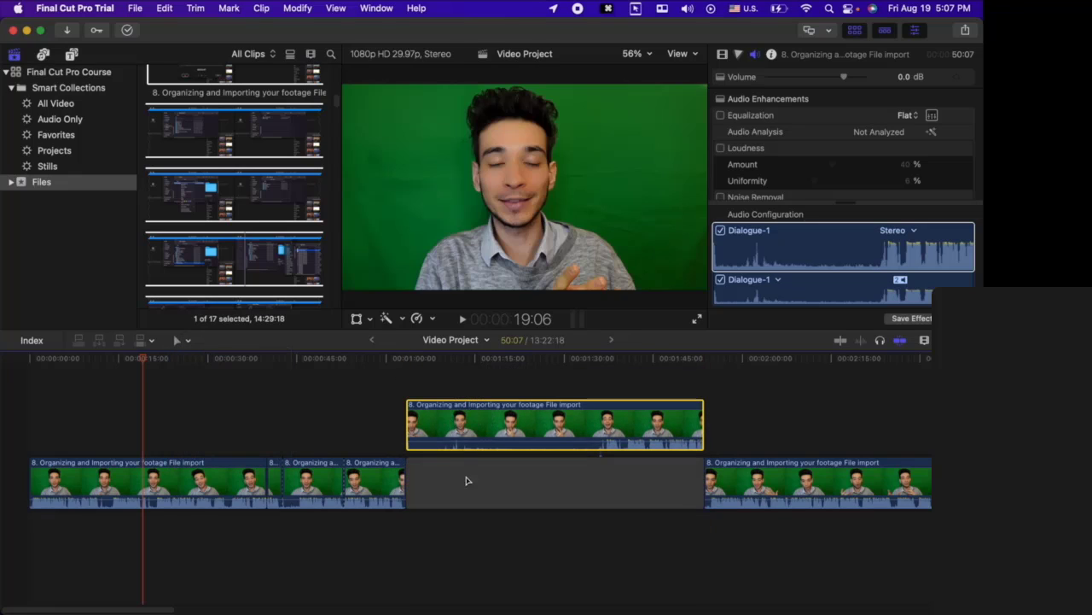
pyautogui.click(526, 502)
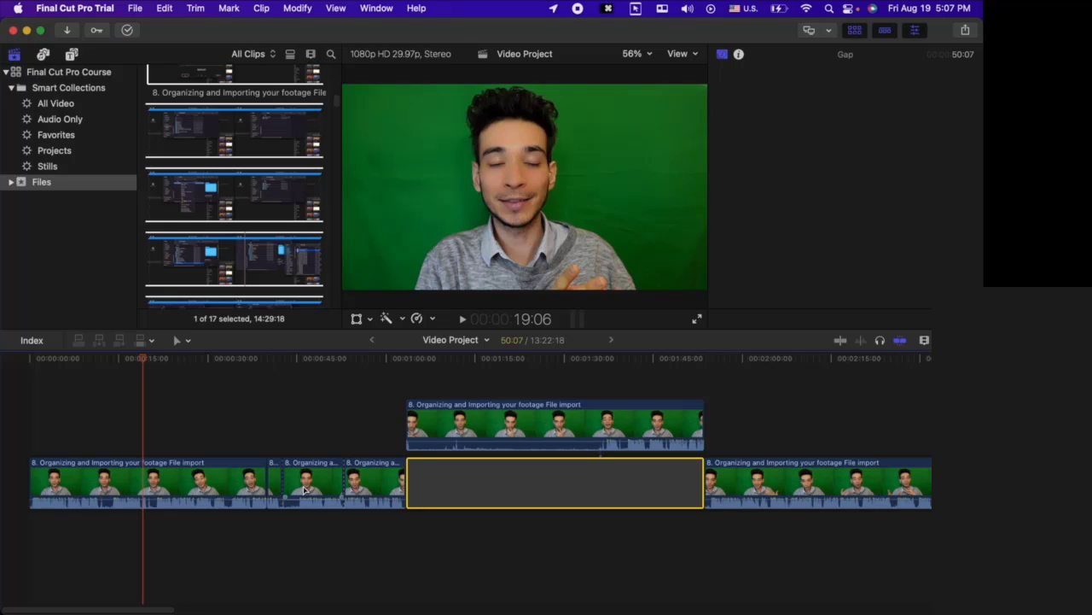
pyautogui.moveTo(305, 490); pyautogui.dragTo(313, 424)
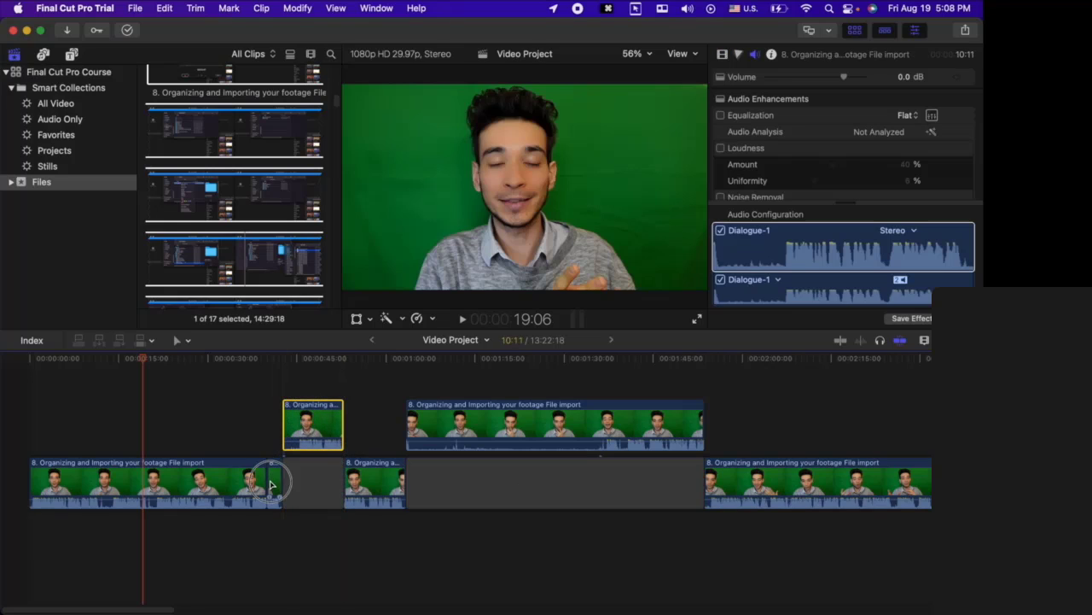
pyautogui.moveTo(272, 484); pyautogui.dragTo(267, 410)
# - Use Range Selection to delete about 31 seconds from the long connected segment and about one second from the first segment at 11:28
pyautogui.click(187, 345)
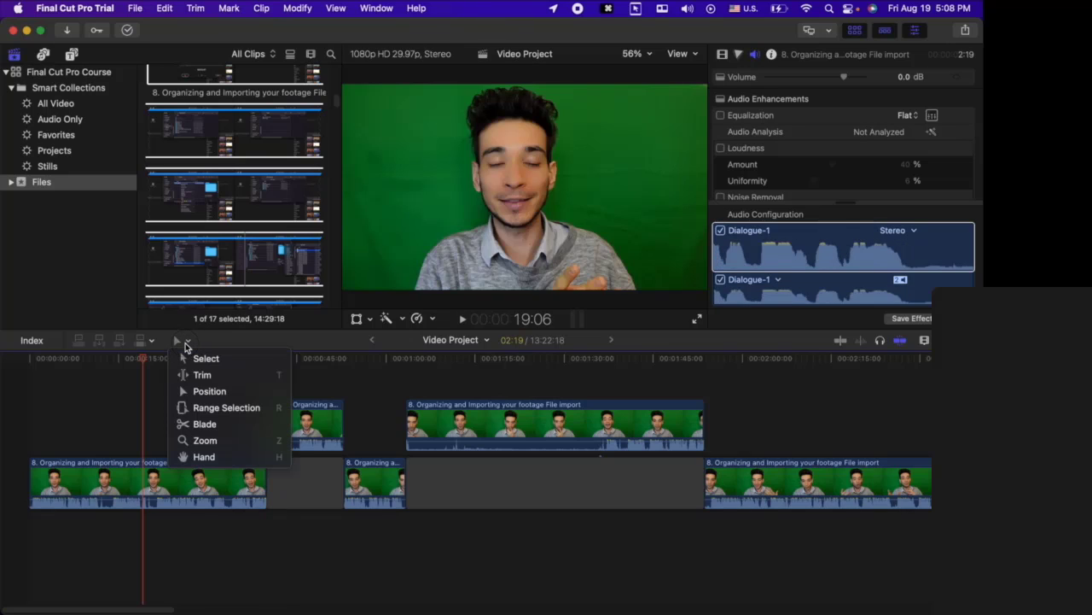
pyautogui.click(213, 412)
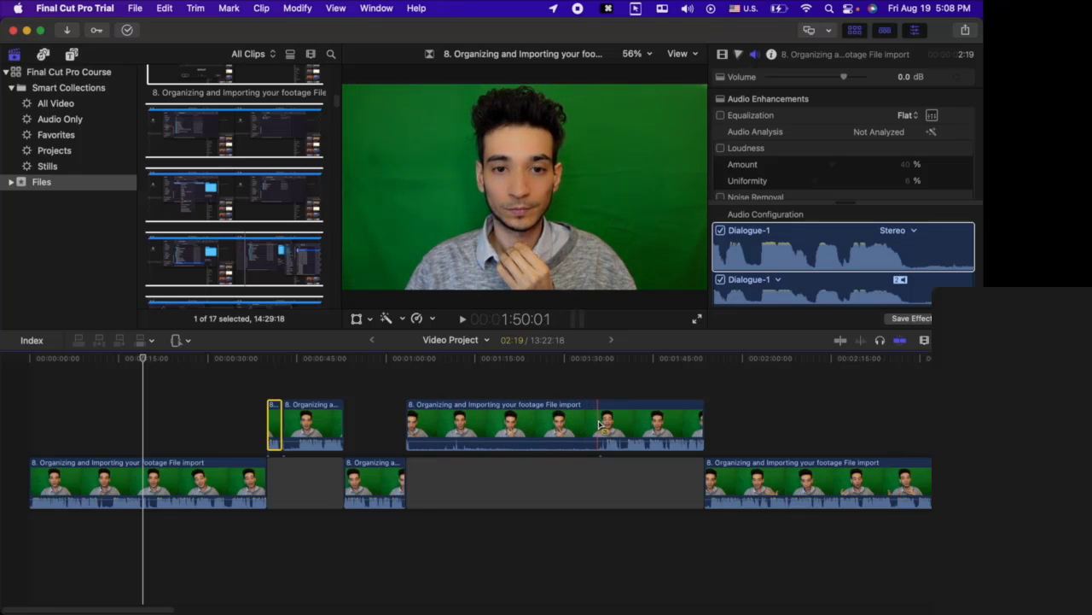
pyautogui.moveTo(600, 422); pyautogui.dragTo(415, 420)
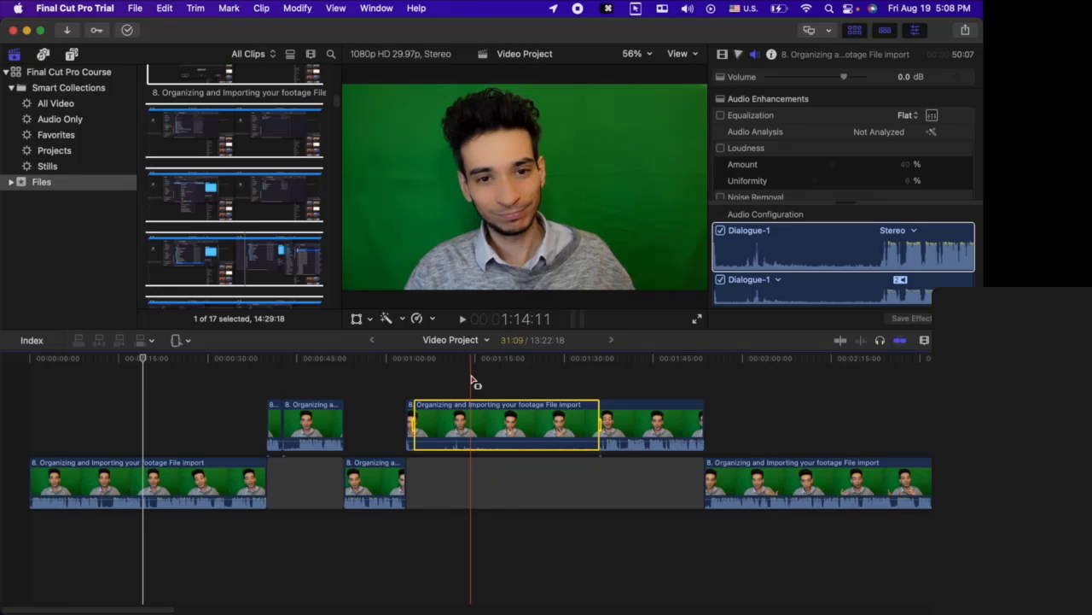
pyautogui.press('BackSpace')
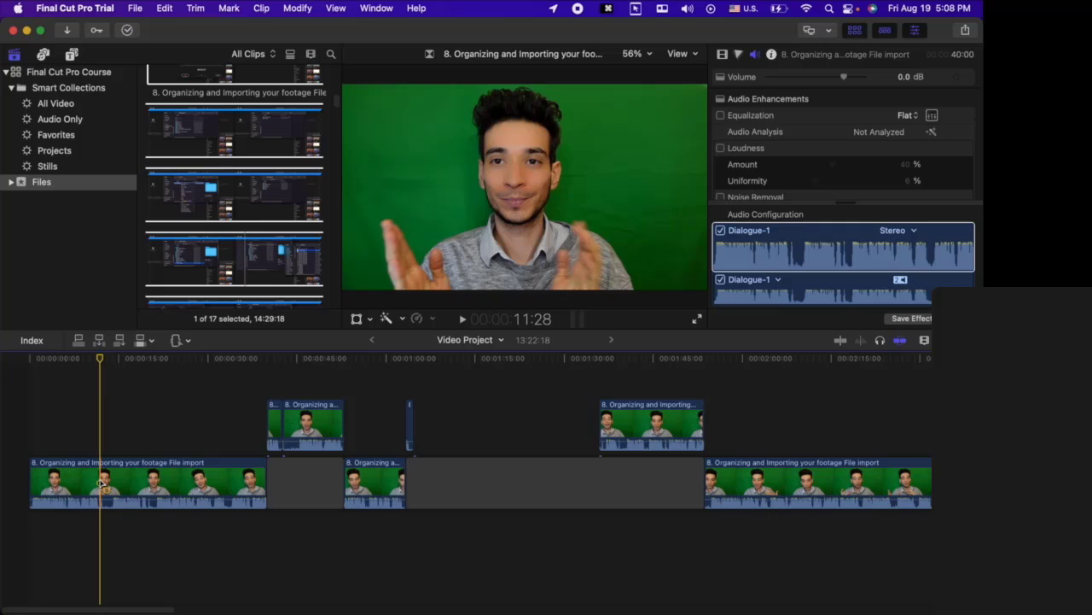
pyautogui.moveTo(101, 483); pyautogui.dragTo(111, 479)
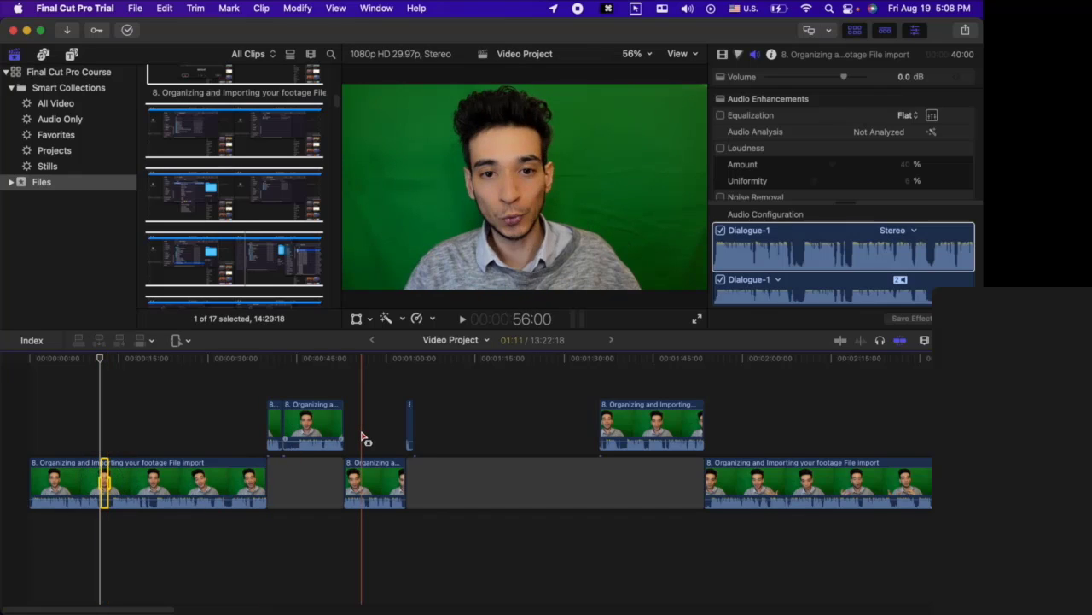
pyautogui.press('BackSpace')
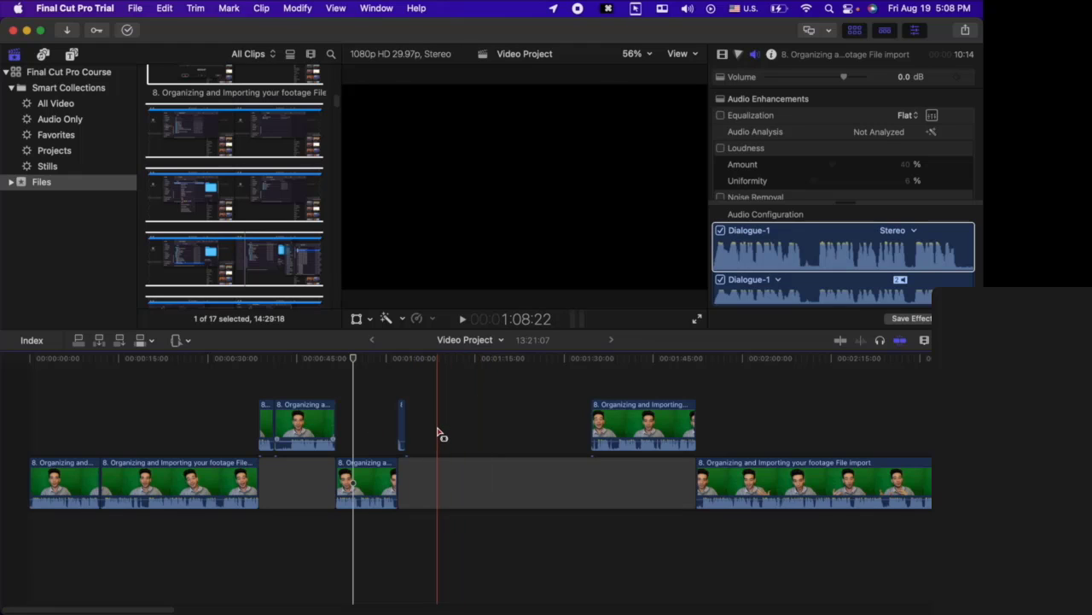
# - Delete a quiet range of about 28 seconds starting near 8:18 in the last main storyline segment
pyautogui.hscroll(15, 437, 433)
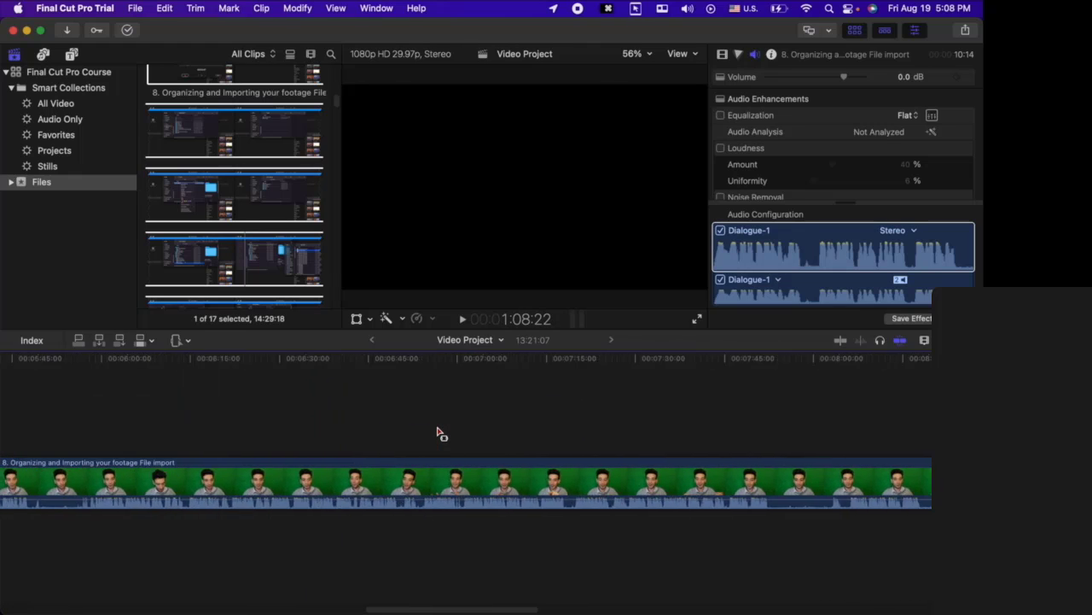
pyautogui.hscroll(5, 714, 434)
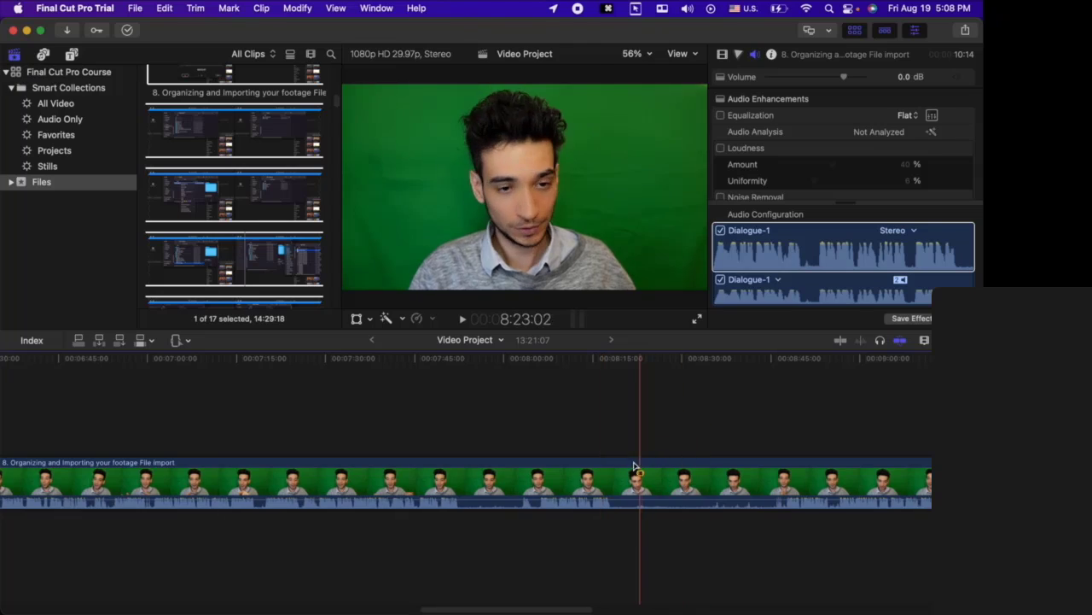
pyautogui.moveTo(611, 483); pyautogui.dragTo(781, 483)
pyautogui.press('BackSpace')
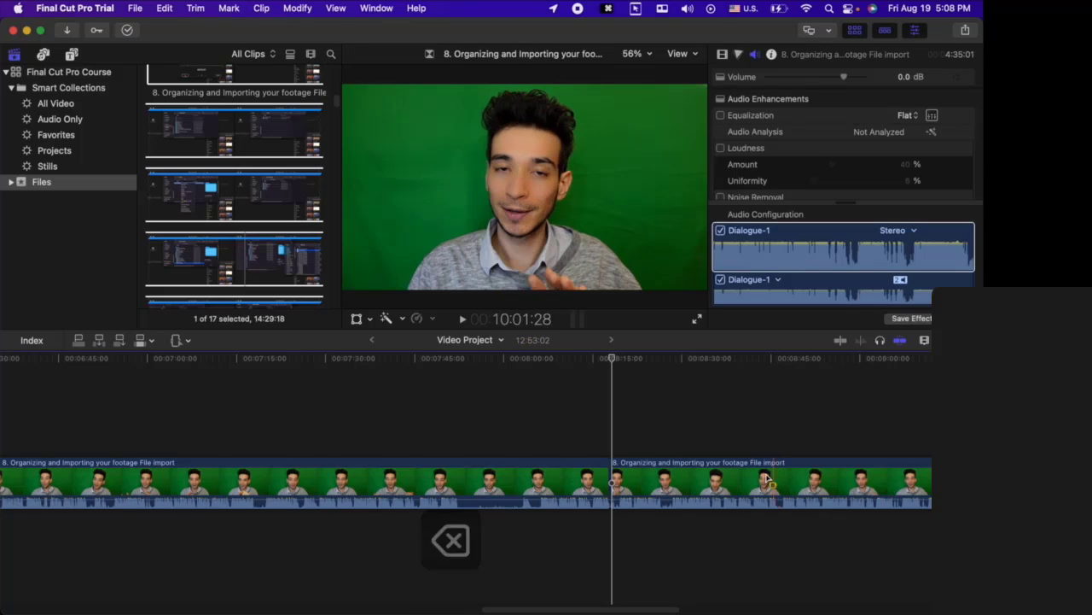
# - Choose the Blade tool, place the playhead at 7:42:14 and split the segment where the following quiet section starts
pyautogui.click(181, 346)
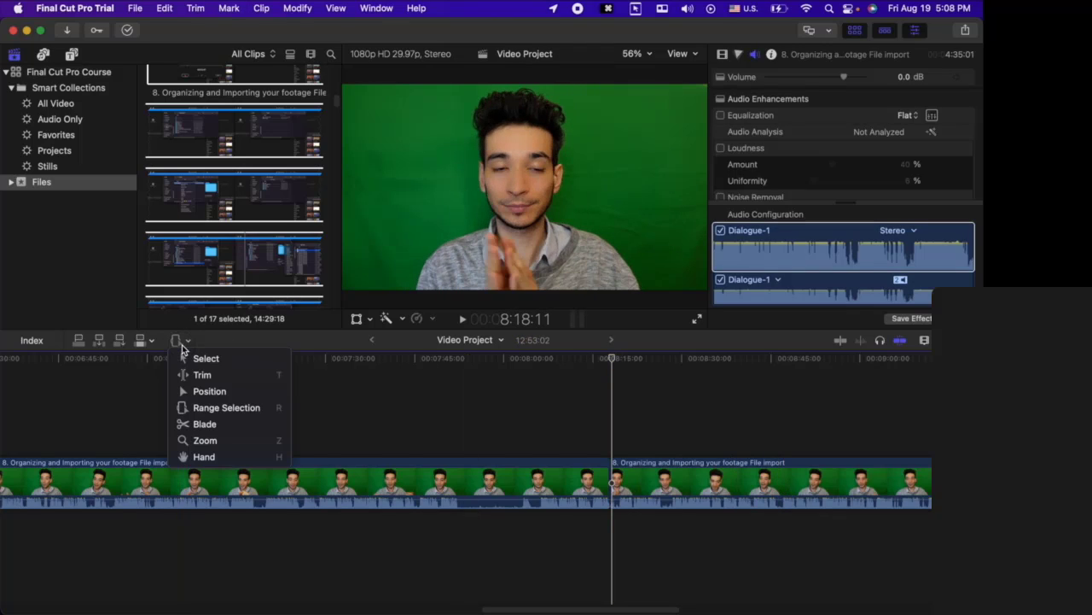
pyautogui.click(206, 427)
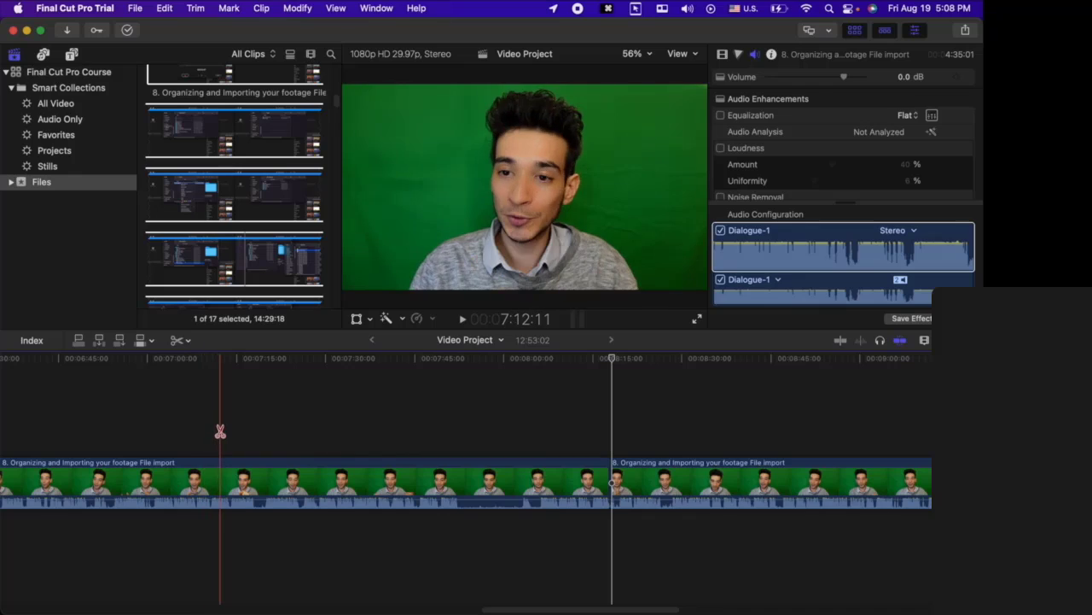
pyautogui.click(549, 402)
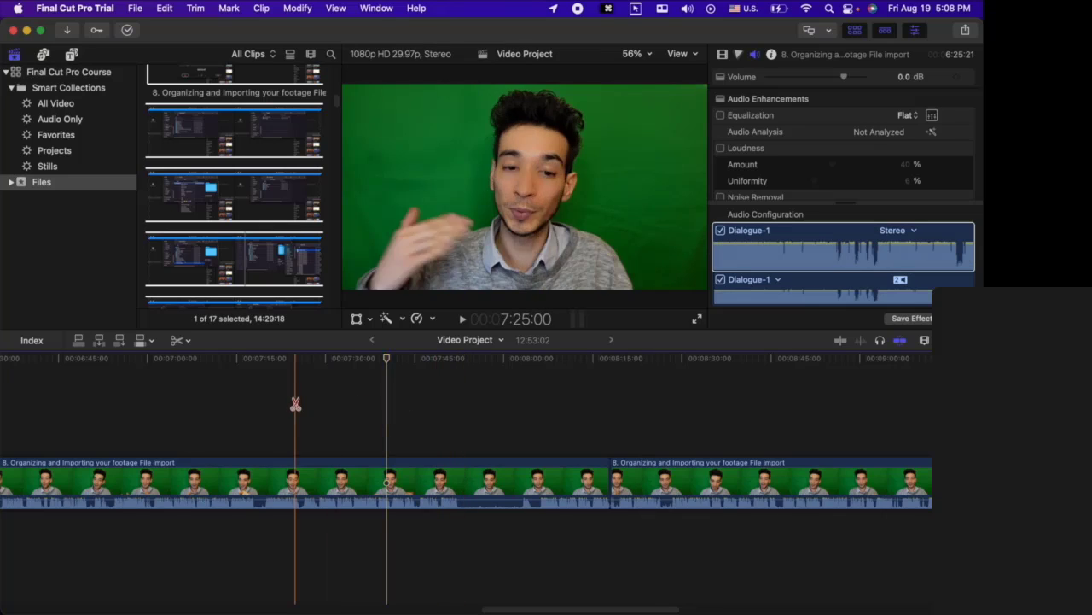
pyautogui.click(426, 412)
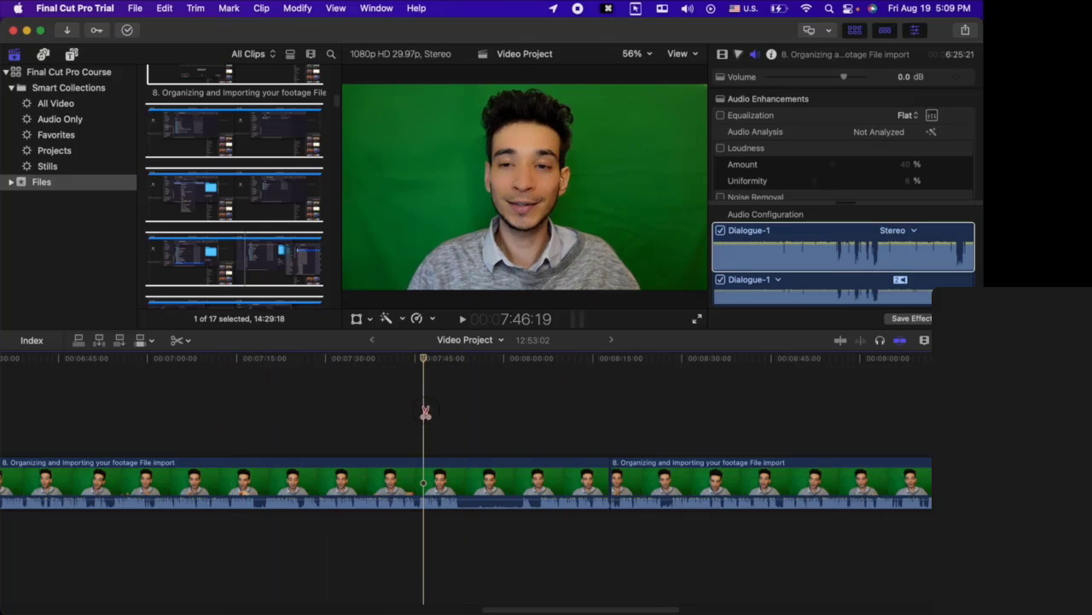
pyautogui.click(452, 570)
pyautogui.click(574, 563)
pyautogui.click(594, 427)
pyautogui.click(460, 416)
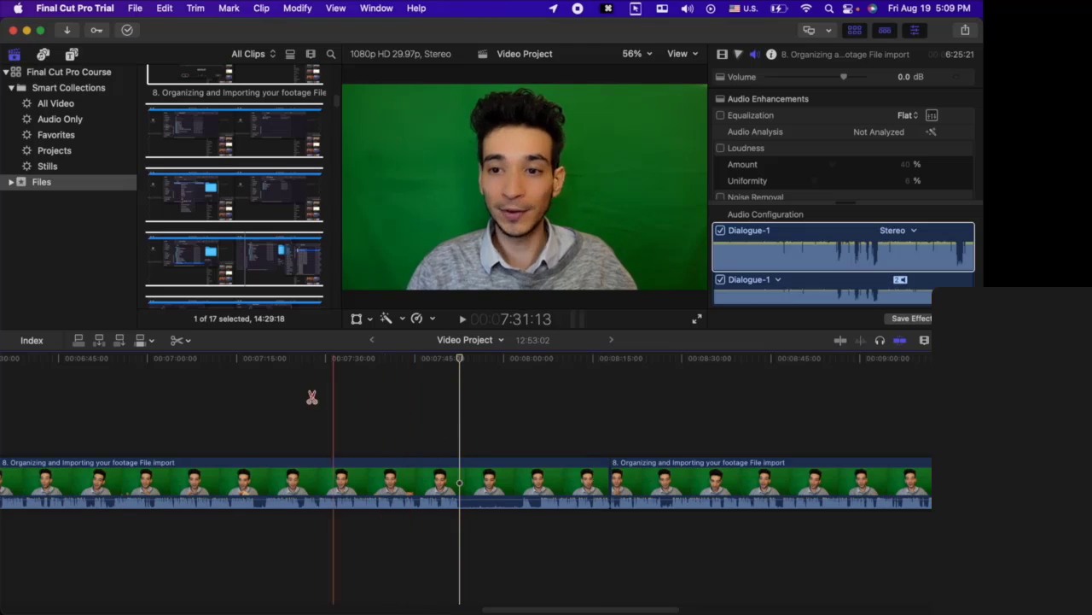
pyautogui.click(570, 402)
pyautogui.click(398, 401)
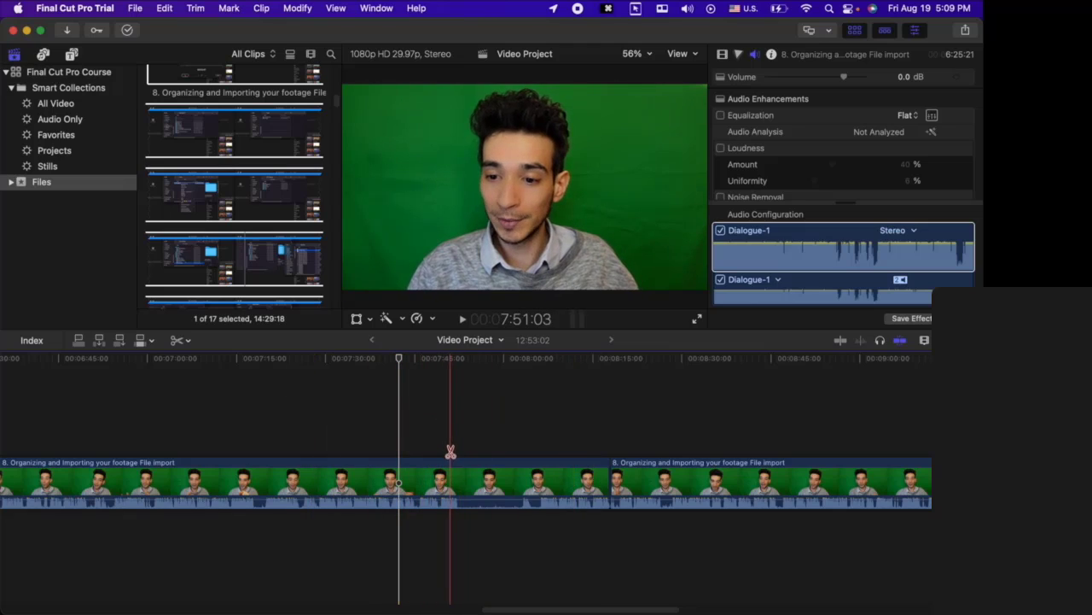
pyautogui.click(459, 482)
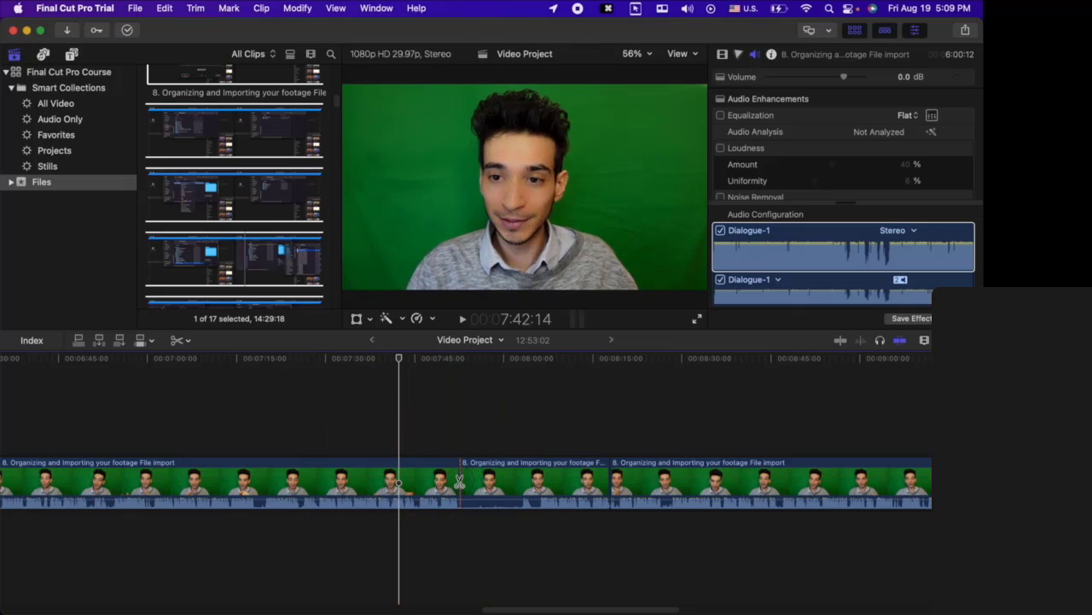
# - Split the segment where the quiet section ends, and delete the isolated quiet piece of about 10 seconds with the Select tool
pyautogui.click(522, 482)
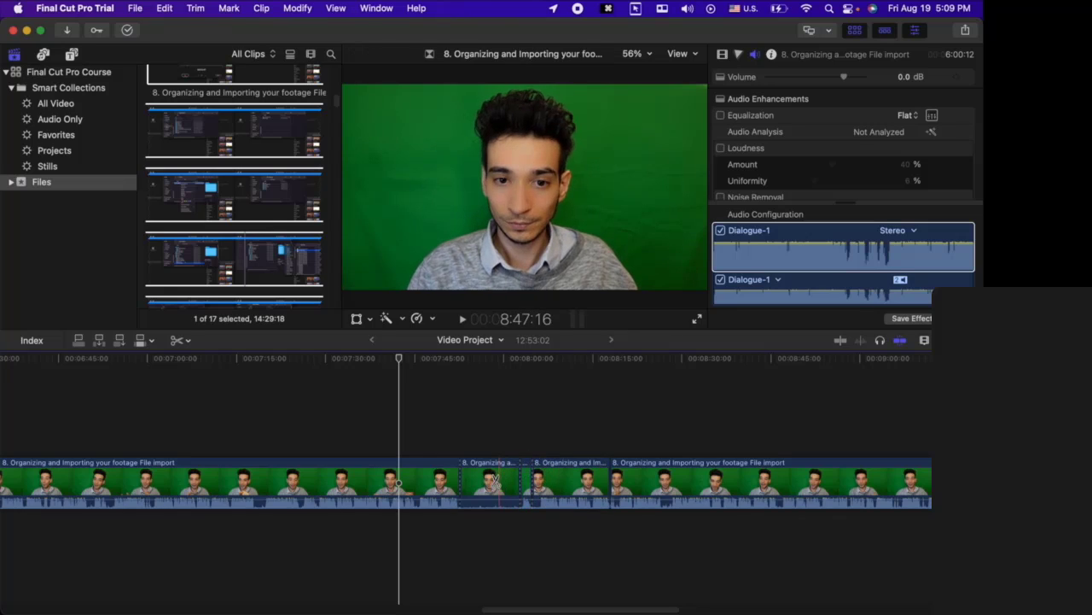
pyautogui.click(180, 340)
pyautogui.press('a')
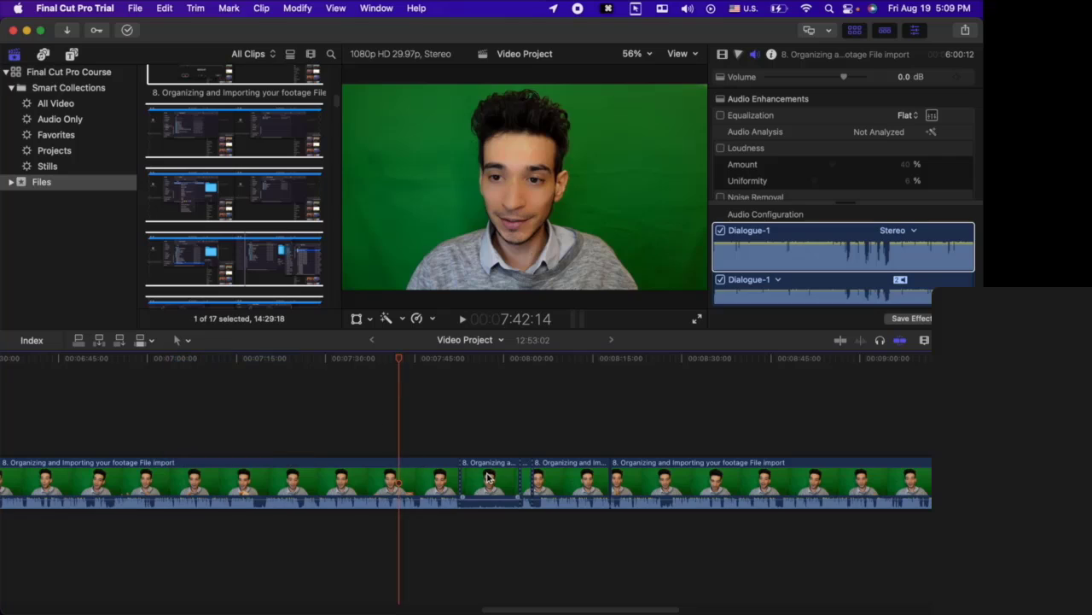
pyautogui.click(484, 478)
pyautogui.press('BackSpace')
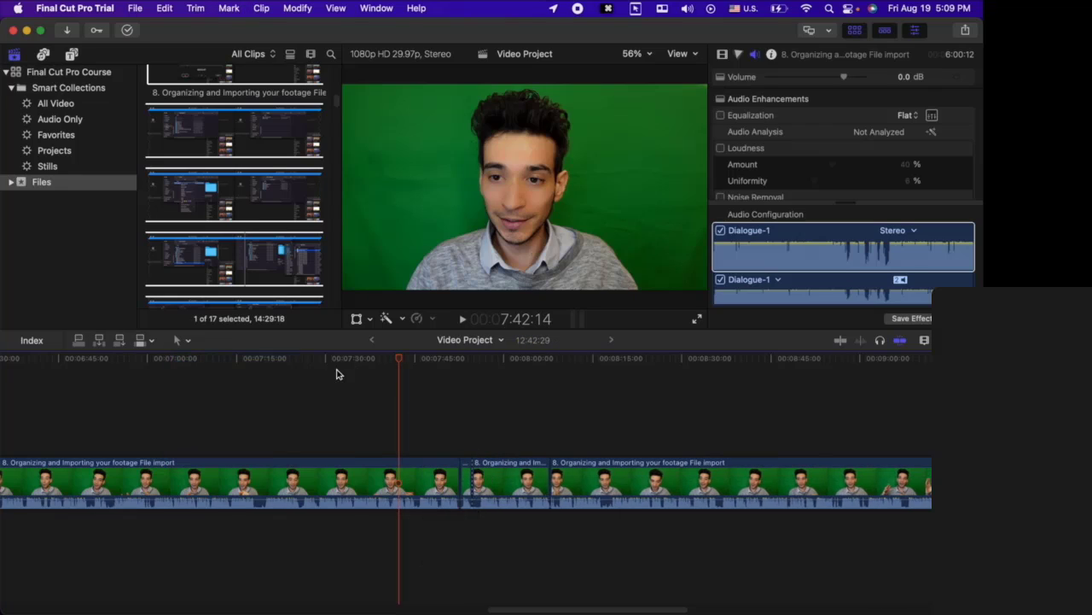
# - Choose the Zoom tool and magnify the timeline around 7:42:14, alternating between zooming in and back out
pyautogui.click(180, 340)
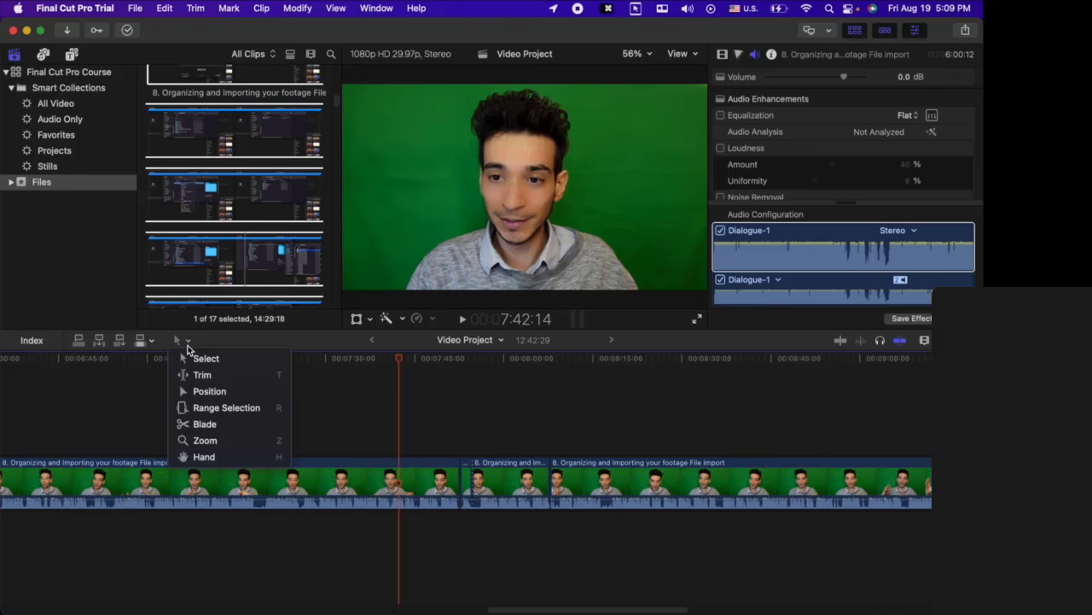
pyautogui.click(205, 441)
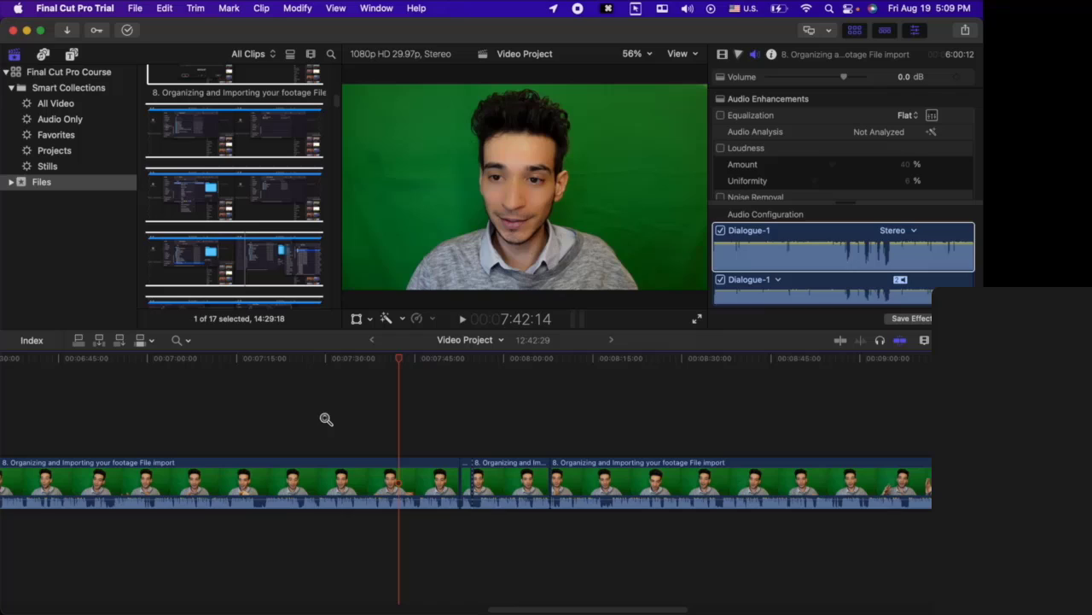
pyautogui.click(385, 426)
pyautogui.click(357, 433)
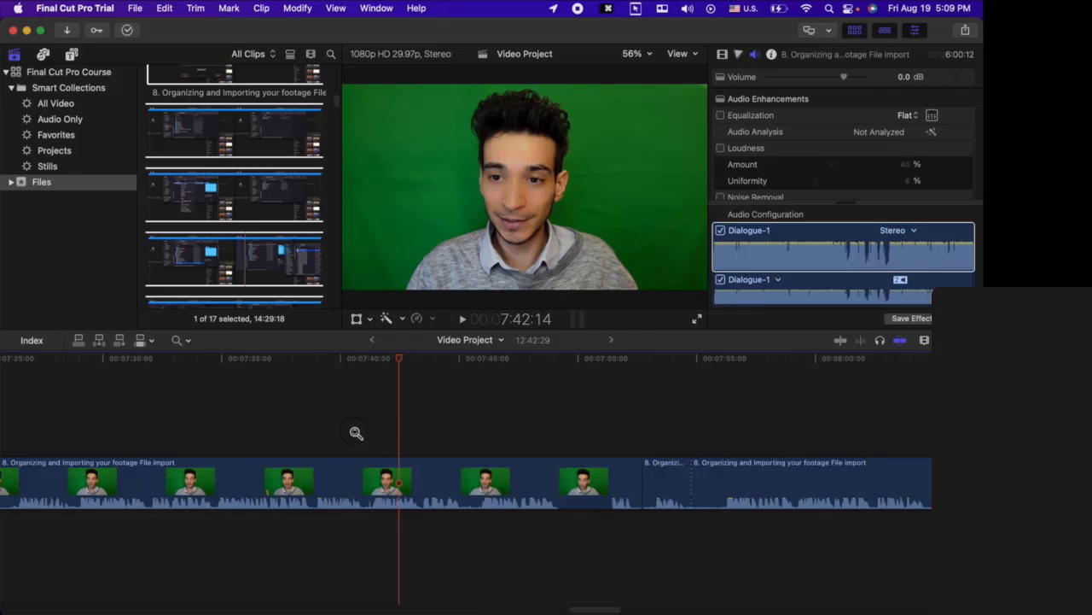
pyautogui.click(353, 432)
pyautogui.click(441, 415)
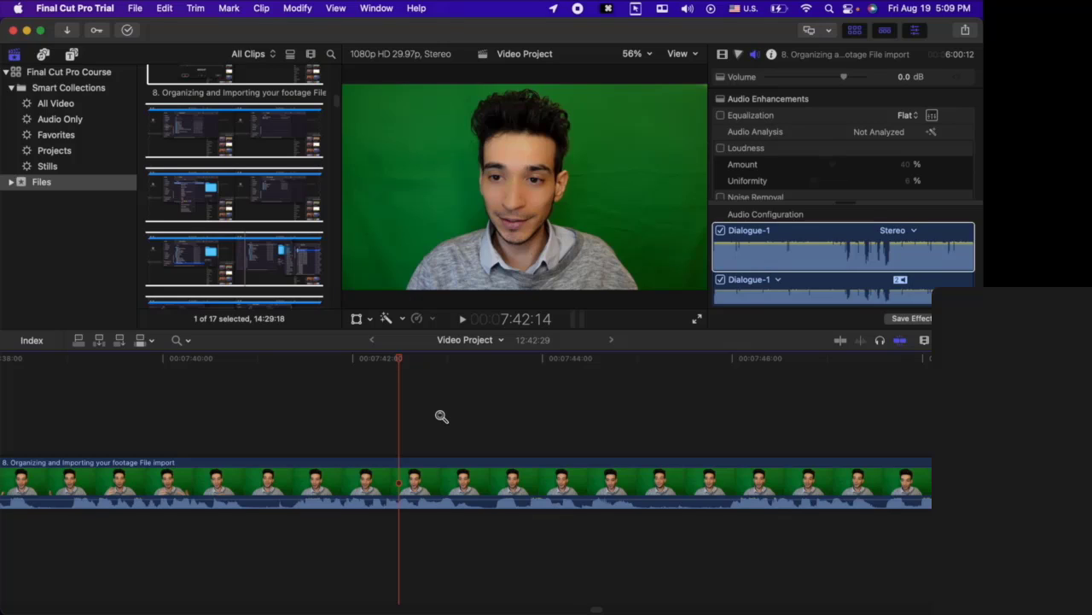
pyautogui.keyDown('alt'); pyautogui.click(441, 414); pyautogui.keyUp('alt')
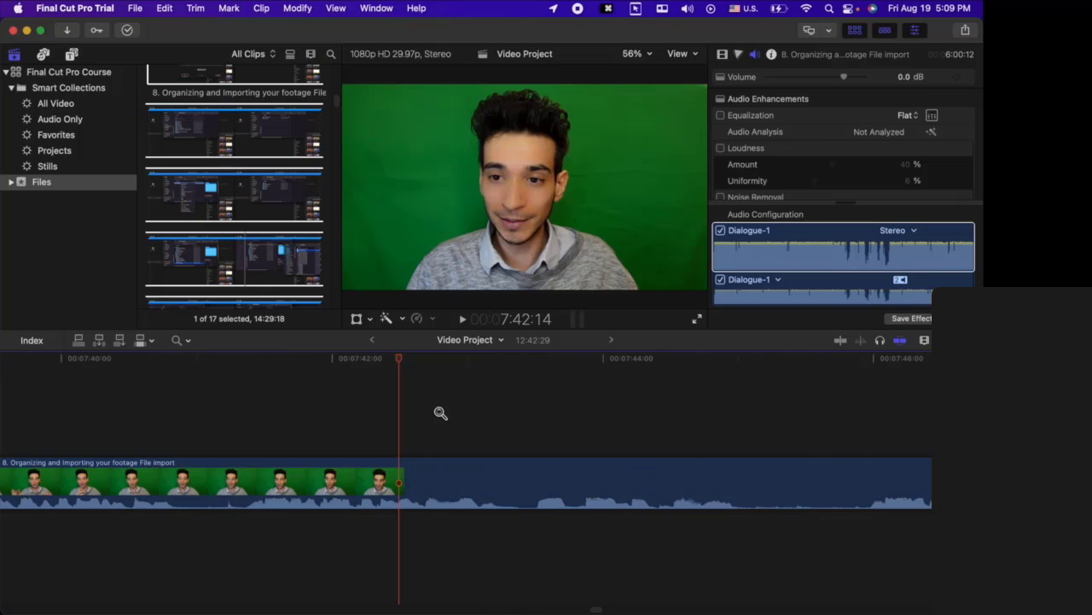
pyautogui.click(440, 413)
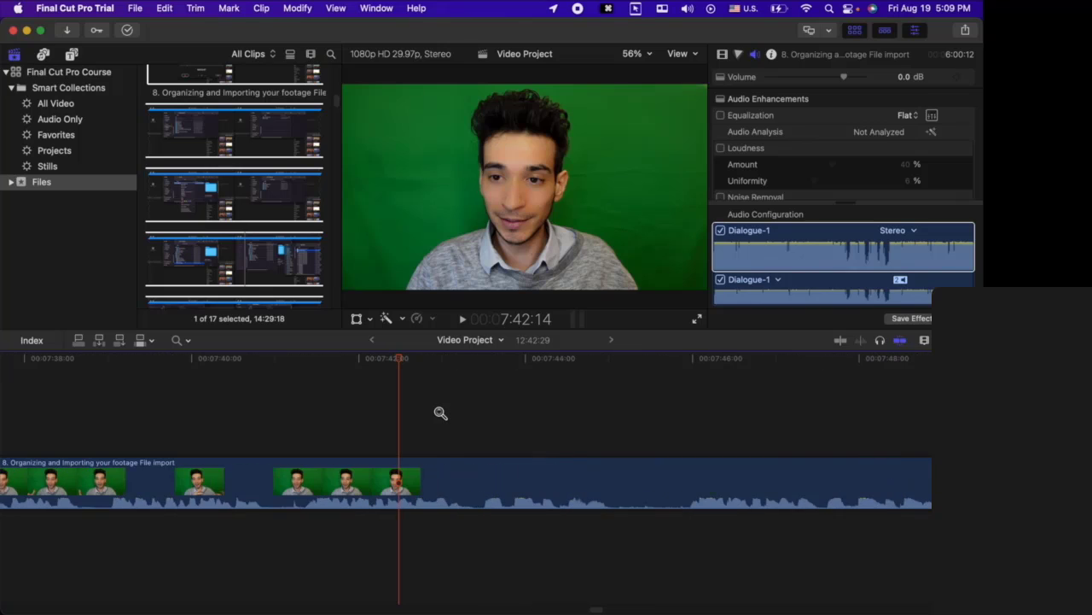
pyautogui.keyDown('alt'); pyautogui.click(442, 420); pyautogui.keyUp('alt')
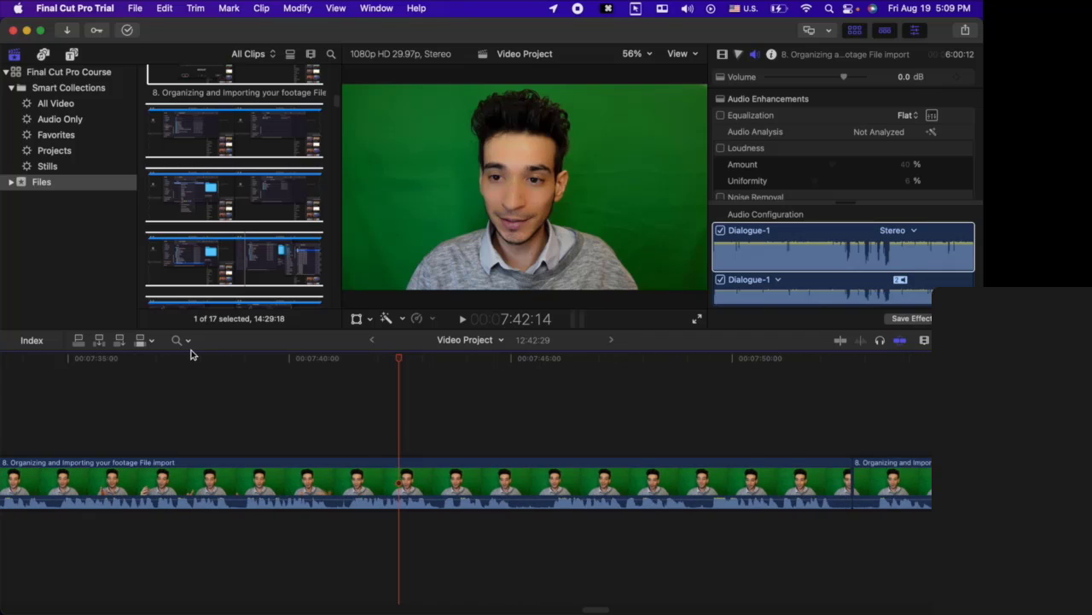
# - Change the timeline magnification around the playhead with the standard zoom commands, ranging from close detail to the whole project
pyautogui.press('super+equal')
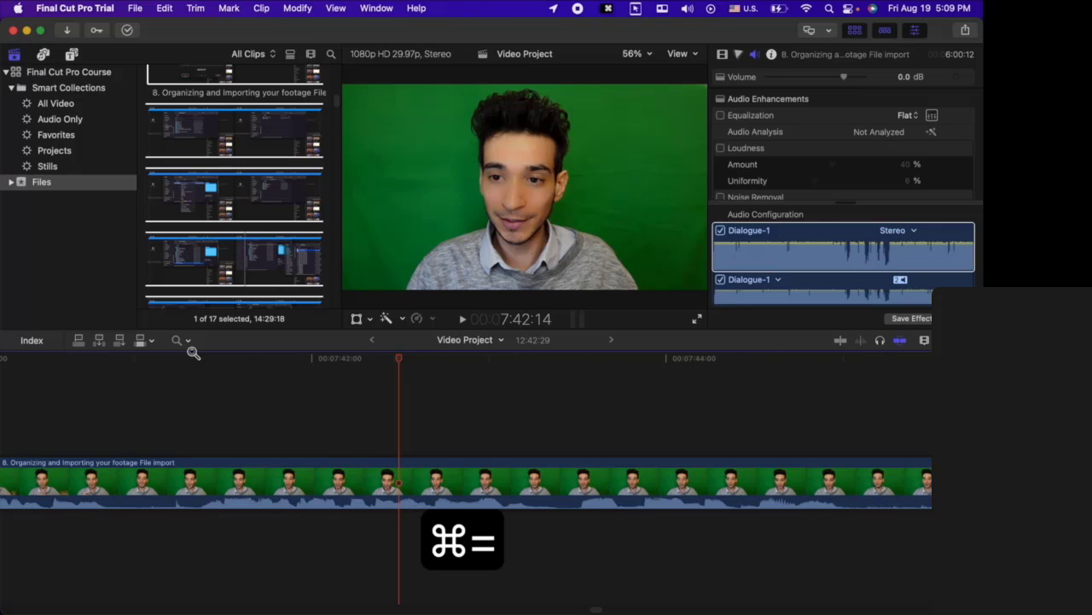
pyautogui.press('super+equal')
pyautogui.press('super+minus')
pyautogui.press('super+minus')
pyautogui.press('super+minus')
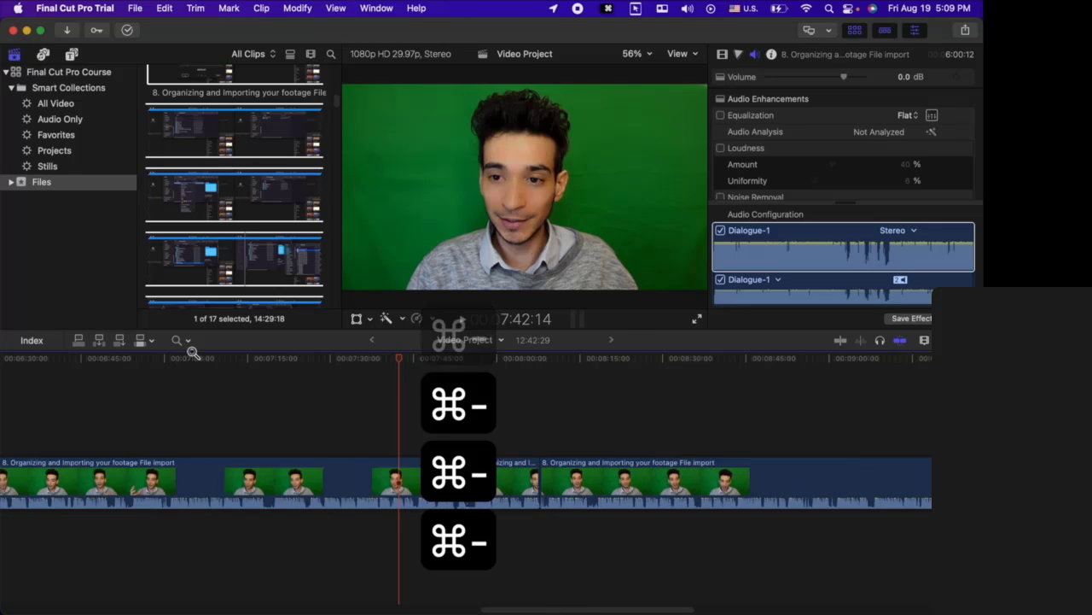
pyautogui.press('super+minus')
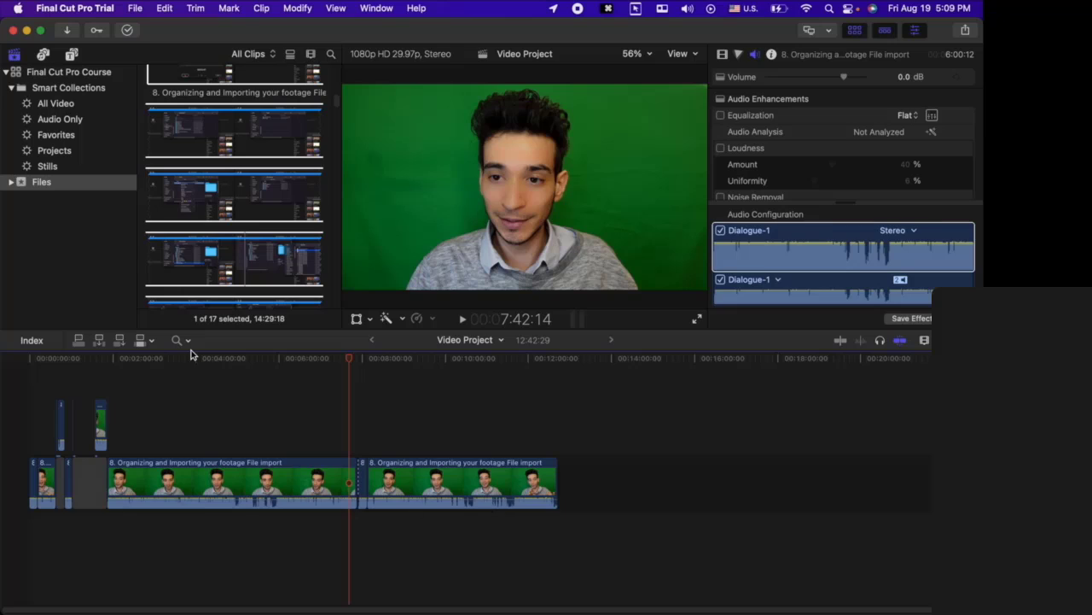
pyautogui.press('super+equal')
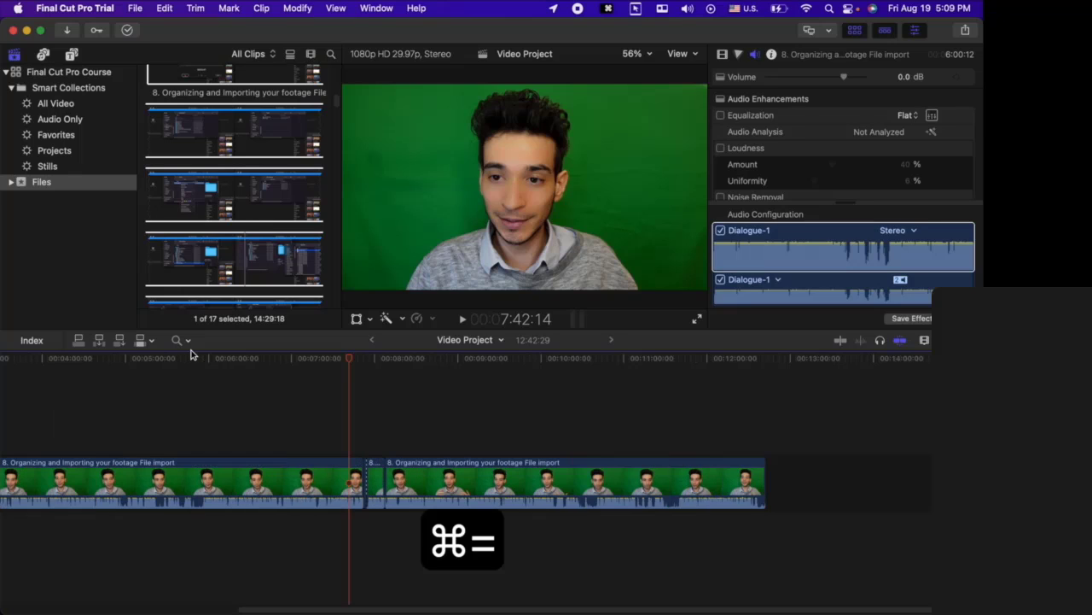
pyautogui.press('super+equal')
pyautogui.press('super+equal')
pyautogui.press('super+equal')
pyautogui.press('super+equal')
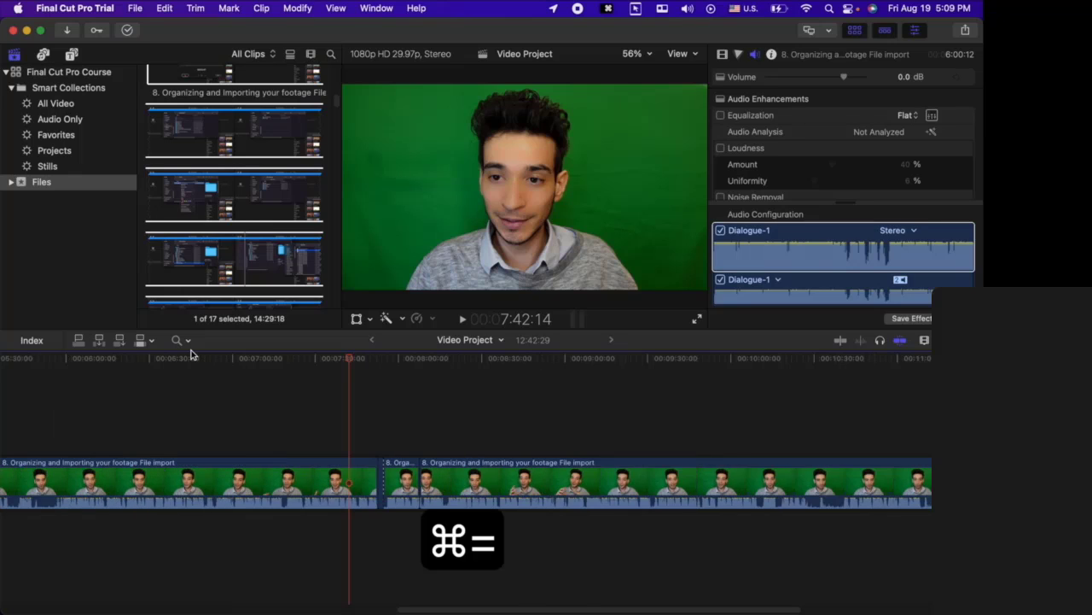
pyautogui.press('super+minus')
pyautogui.press('super+minus')
pyautogui.press('super+minus')
pyautogui.press('super+minus')
pyautogui.press('super+minus')
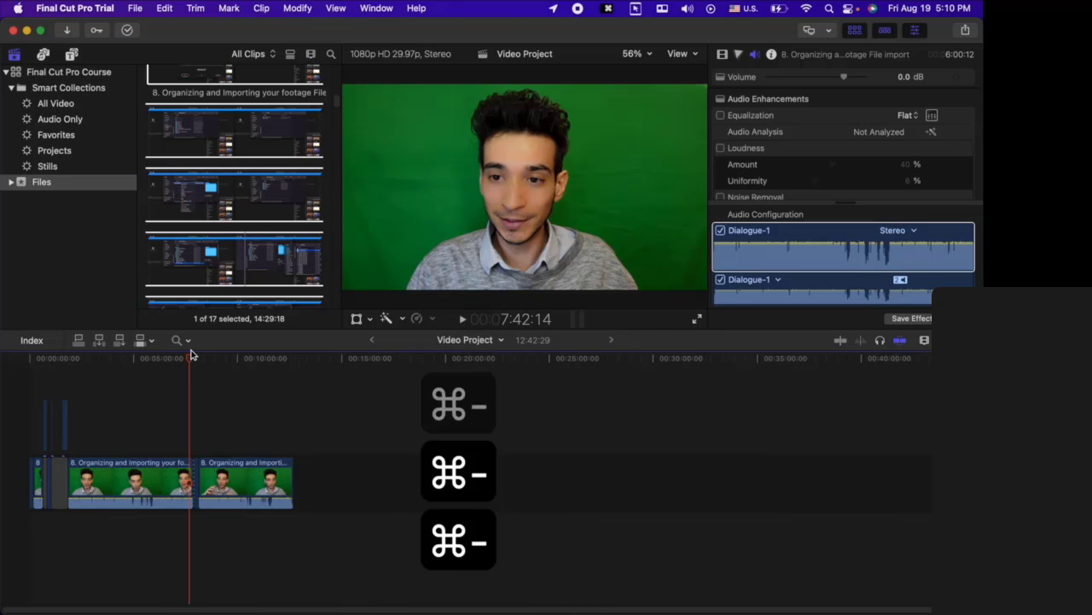
pyautogui.press('super+equal')
pyautogui.press('super+equal')
pyautogui.press('super+minus')
pyautogui.press('super+minus')
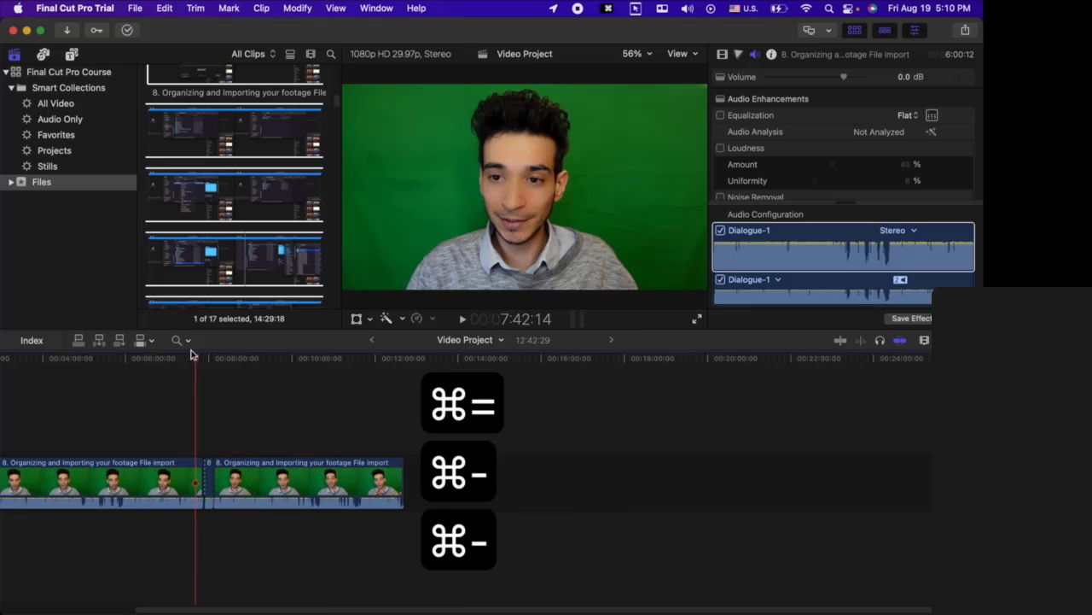
# - Choose the Hand tool and pan the timeline, first across the whole project and closer in along the long main storyline segment
pyautogui.click(182, 340)
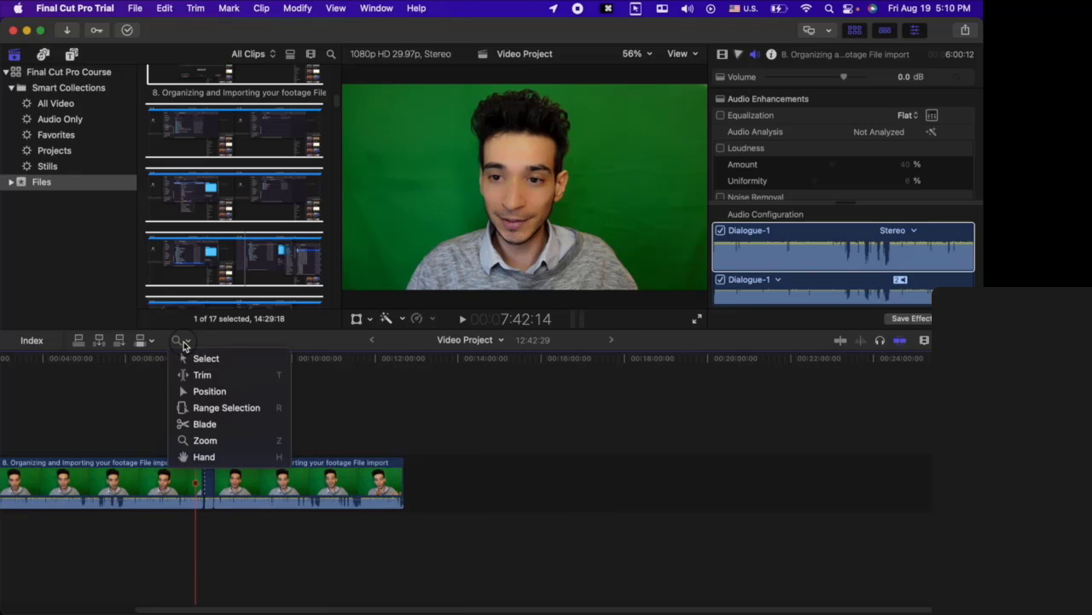
pyautogui.click(203, 457)
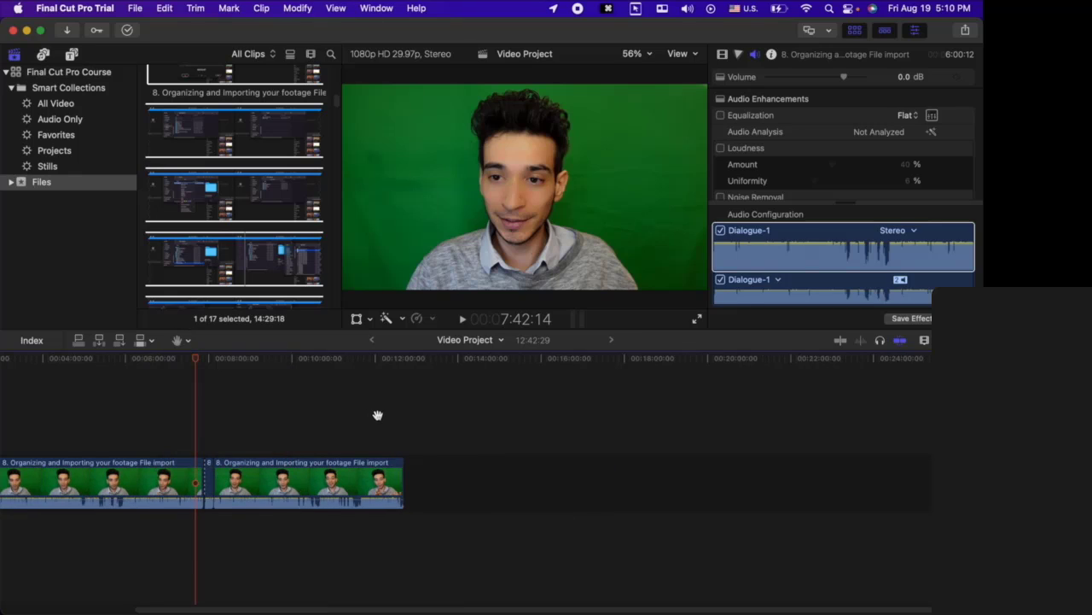
pyautogui.moveTo(305, 438); pyautogui.dragTo(276, 430)
pyautogui.moveTo(265, 429); pyautogui.dragTo(637, 420)
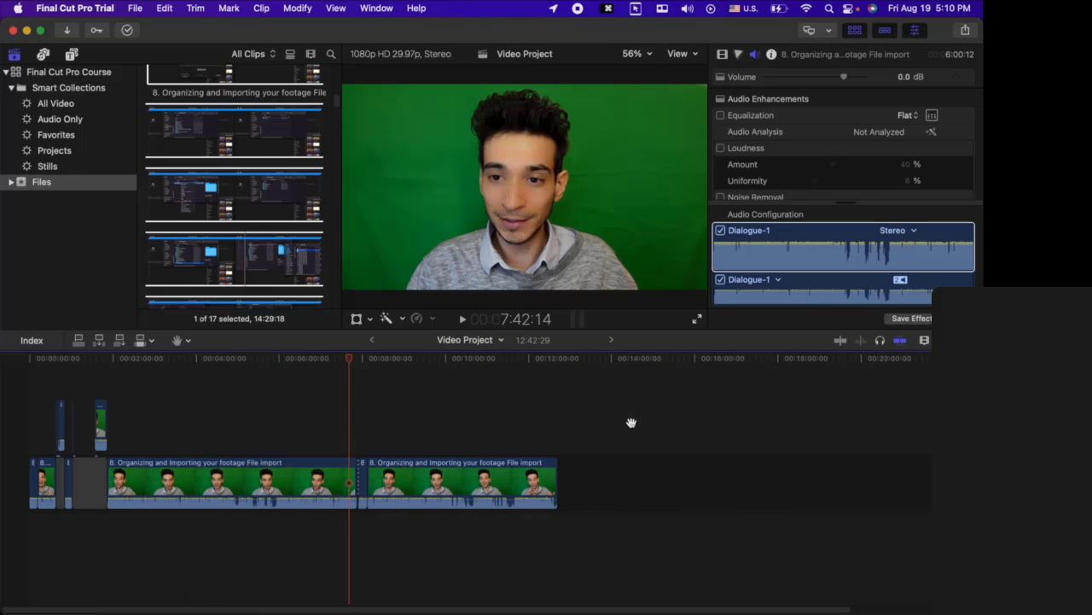
pyautogui.press('super+equal')
pyautogui.press('super+equal')
pyautogui.press('super+equal')
pyautogui.press('super+equal')
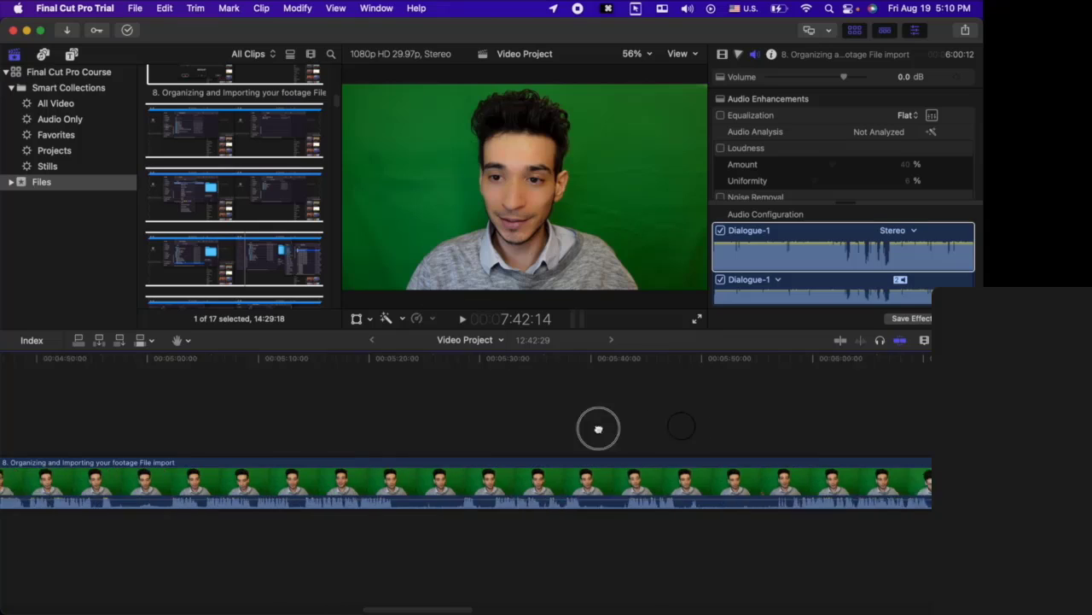
pyautogui.moveTo(598, 429); pyautogui.dragTo(282, 418)
pyautogui.moveTo(726, 427); pyautogui.dragTo(888, 405)
pyautogui.moveTo(349, 401); pyautogui.dragTo(598, 392)
pyautogui.moveTo(371, 385); pyautogui.dragTo(668, 378)
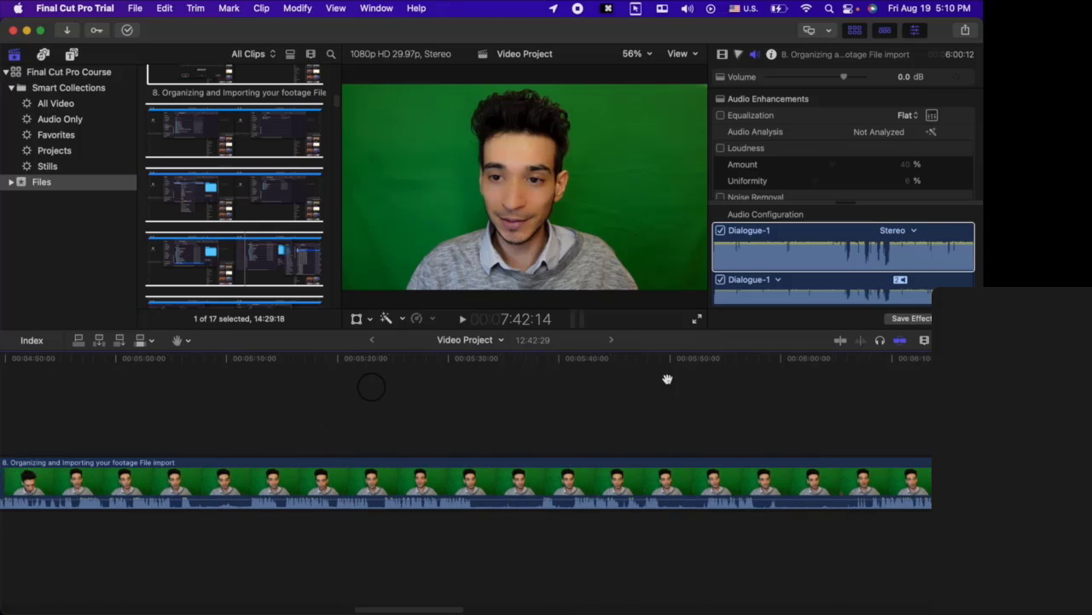
pyautogui.moveTo(260, 381); pyautogui.dragTo(593, 390)
pyautogui.moveTo(303, 402); pyautogui.dragTo(479, 416)
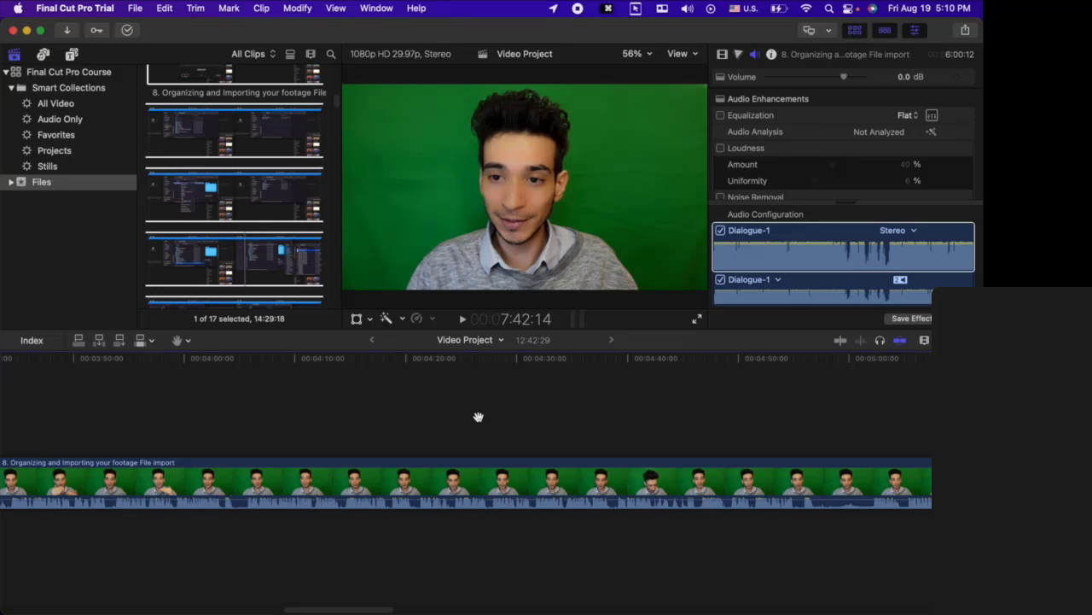
# - Scroll the timeline back to its start and vary its magnification to view the opening segments and gaps
pyautogui.hscroll(-15, 479, 417)
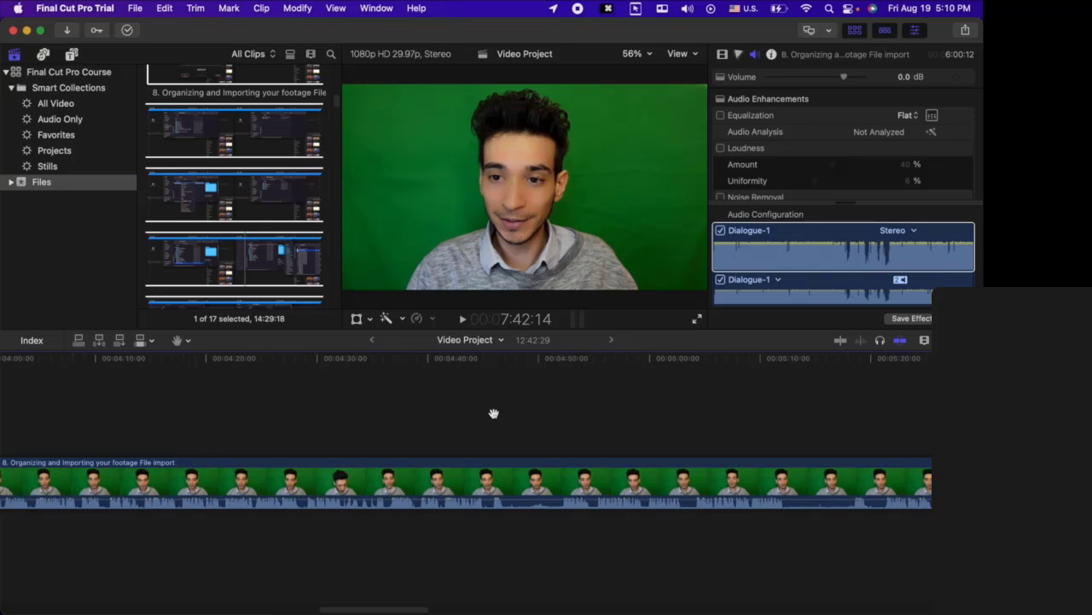
pyautogui.hscroll(-10, 486, 416)
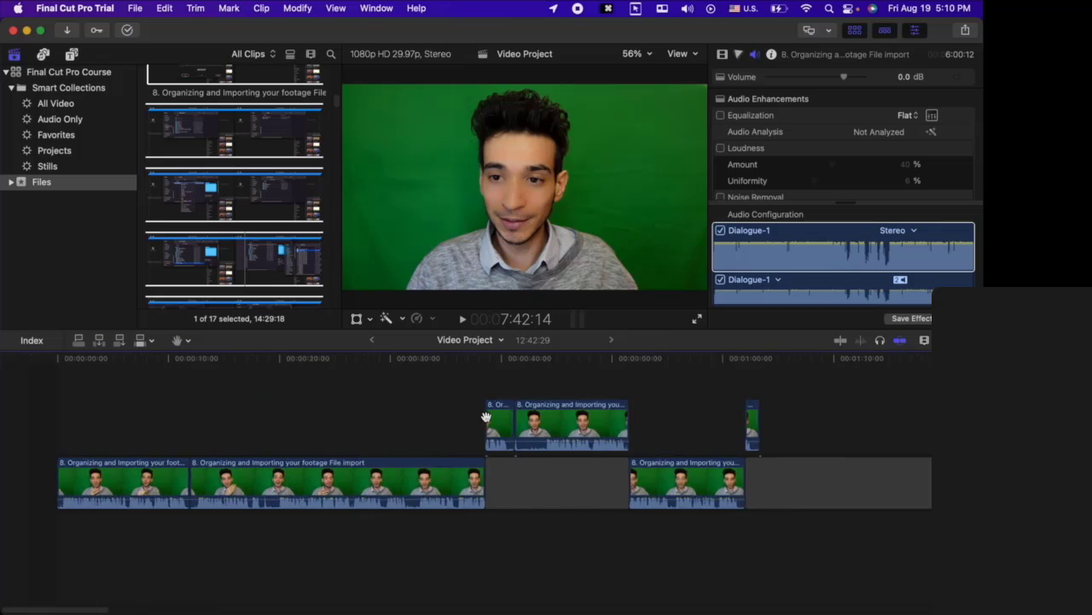
pyautogui.hscroll(1, 487, 417)
pyautogui.scroll(10, 487, 417)
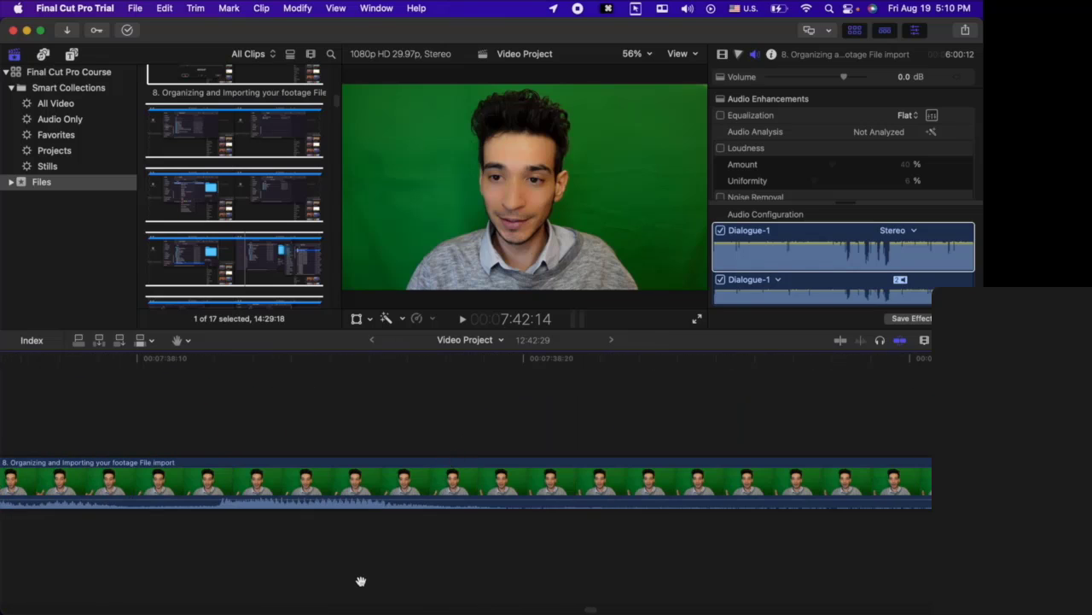
pyautogui.scroll(-10, 360, 581)
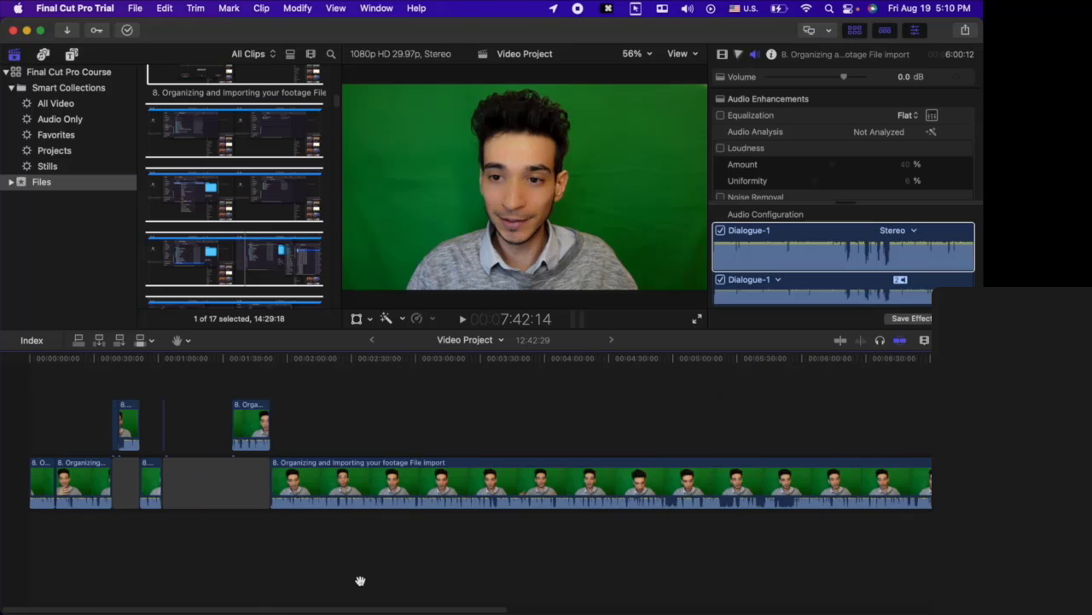
pyautogui.hscroll(10, 360, 581)
pyautogui.hscroll(-10, 360, 580)
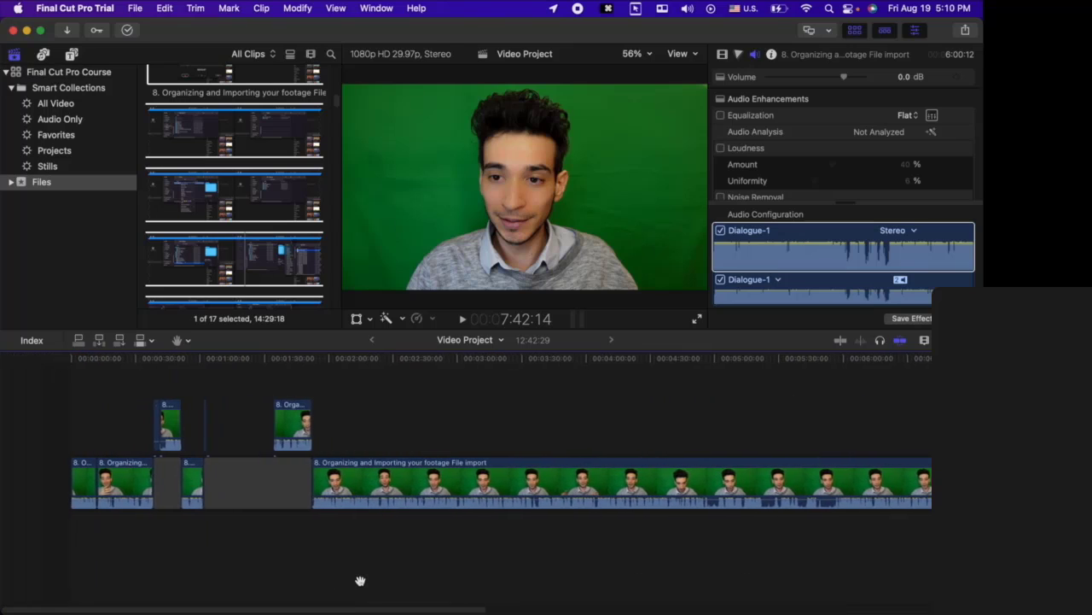
pyautogui.hscroll(5, 360, 581)
pyautogui.hscroll(-3, 360, 581)
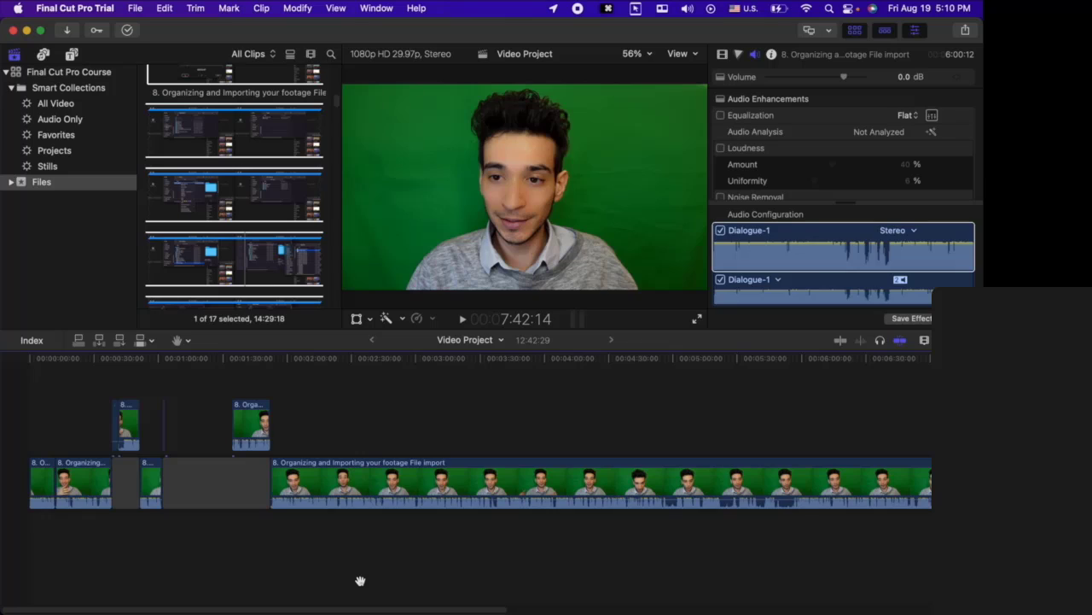
# - Return to the Select tool, split the long main storyline segment at 2:27:22 and place the playhead at 3:37:04
pyautogui.click(188, 341)
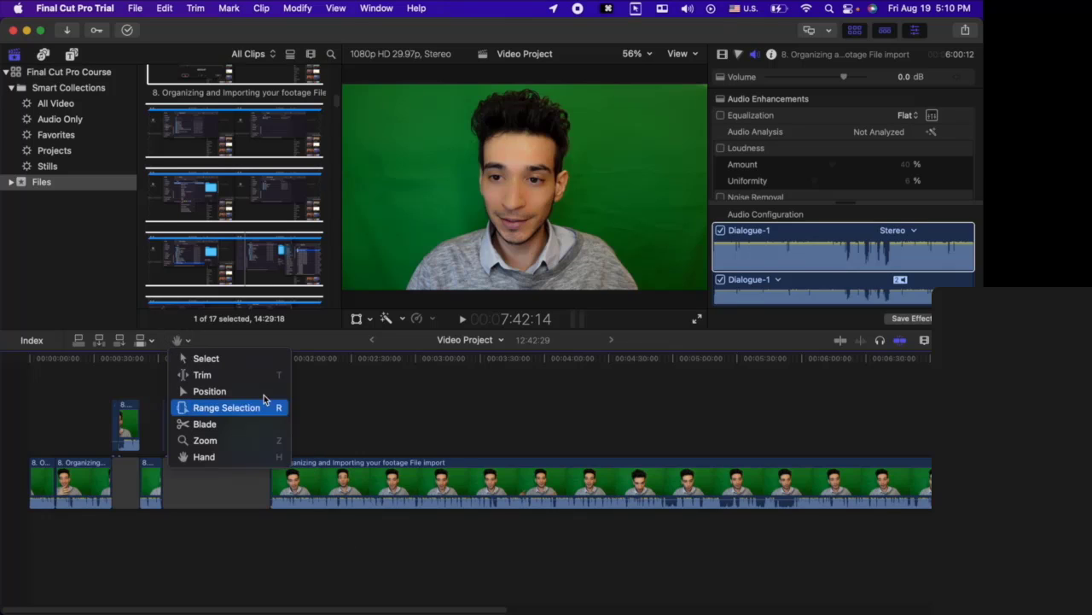
pyautogui.click(228, 362)
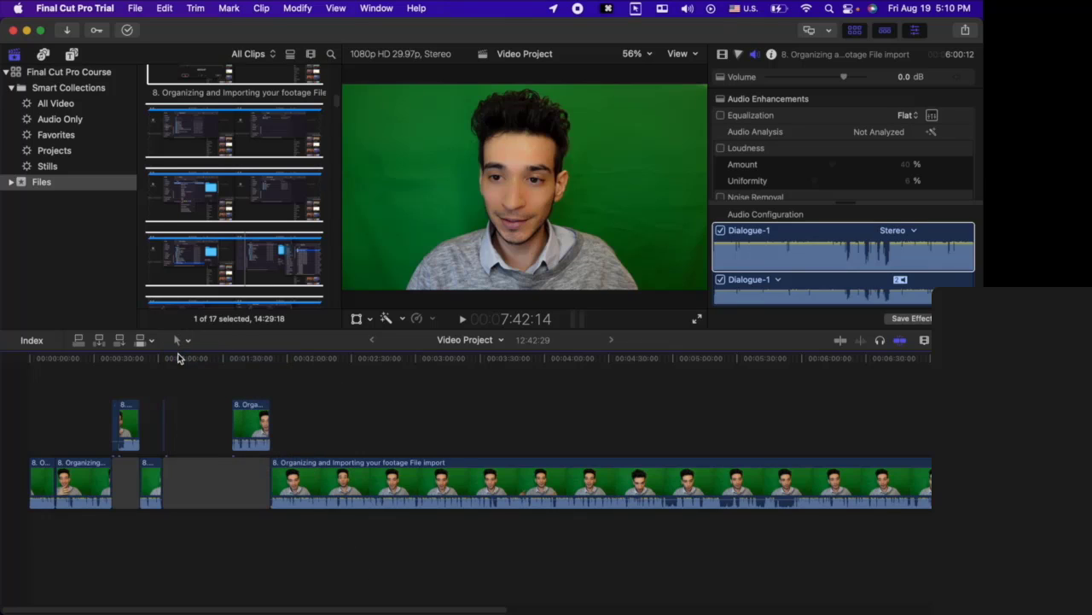
pyautogui.click(622, 396)
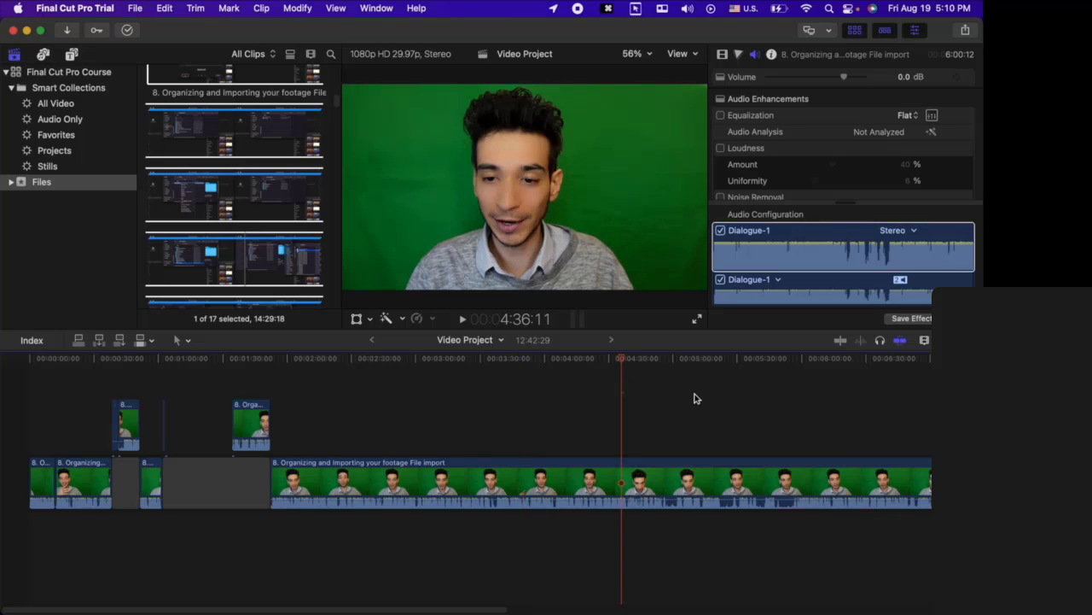
pyautogui.click(347, 428)
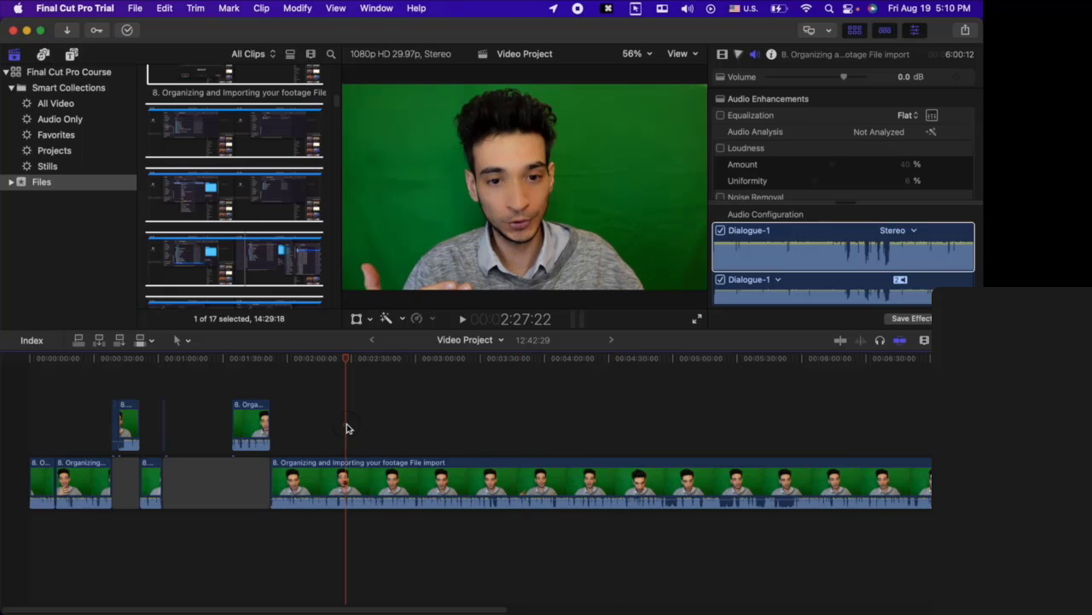
pyautogui.click(341, 482)
pyautogui.press('super+b')
pyautogui.click(495, 434)
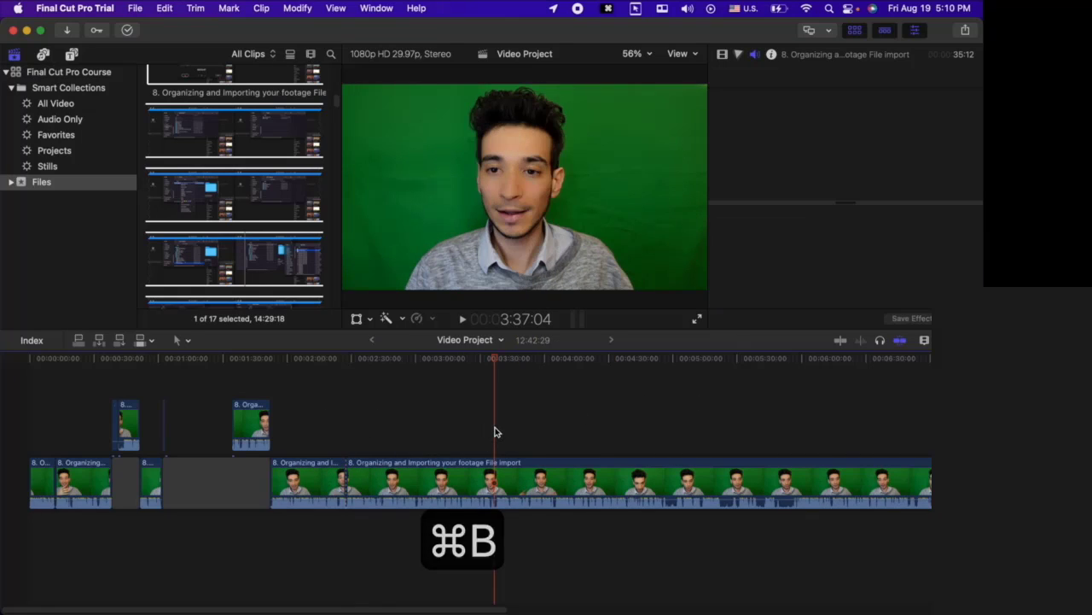